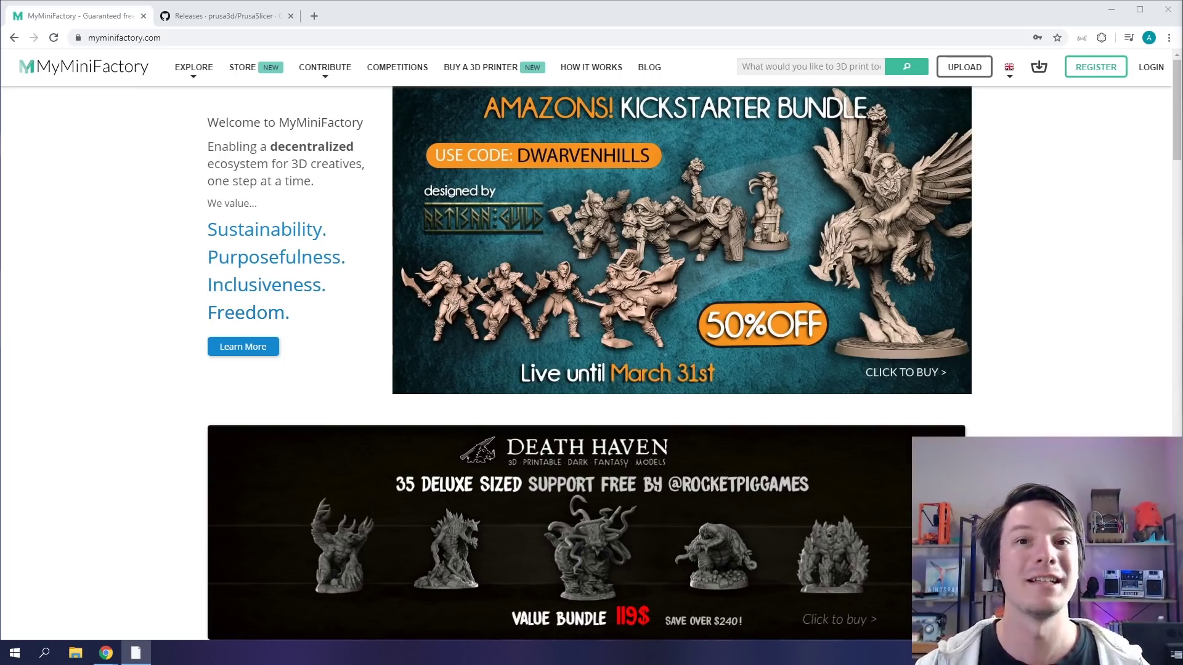
- Open the Tetragramatron model from MyMiniFactory's Fresh Uploads in a new tab and select the object number in its address
key("ctrl+Tab")
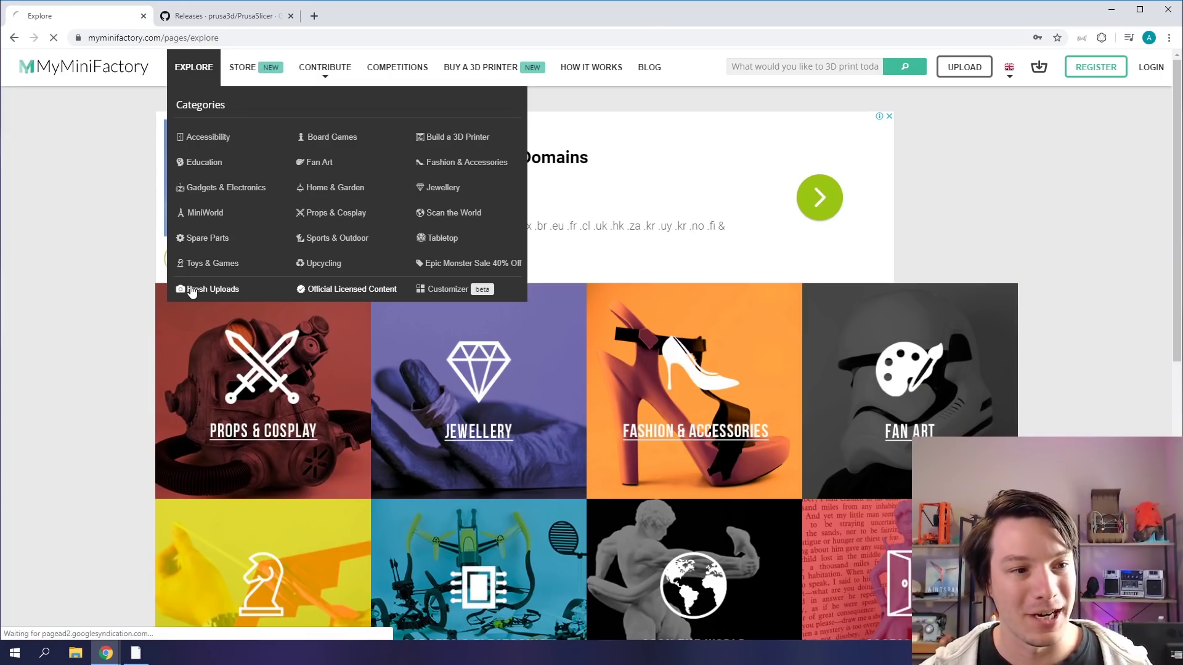
left_click(191, 290)
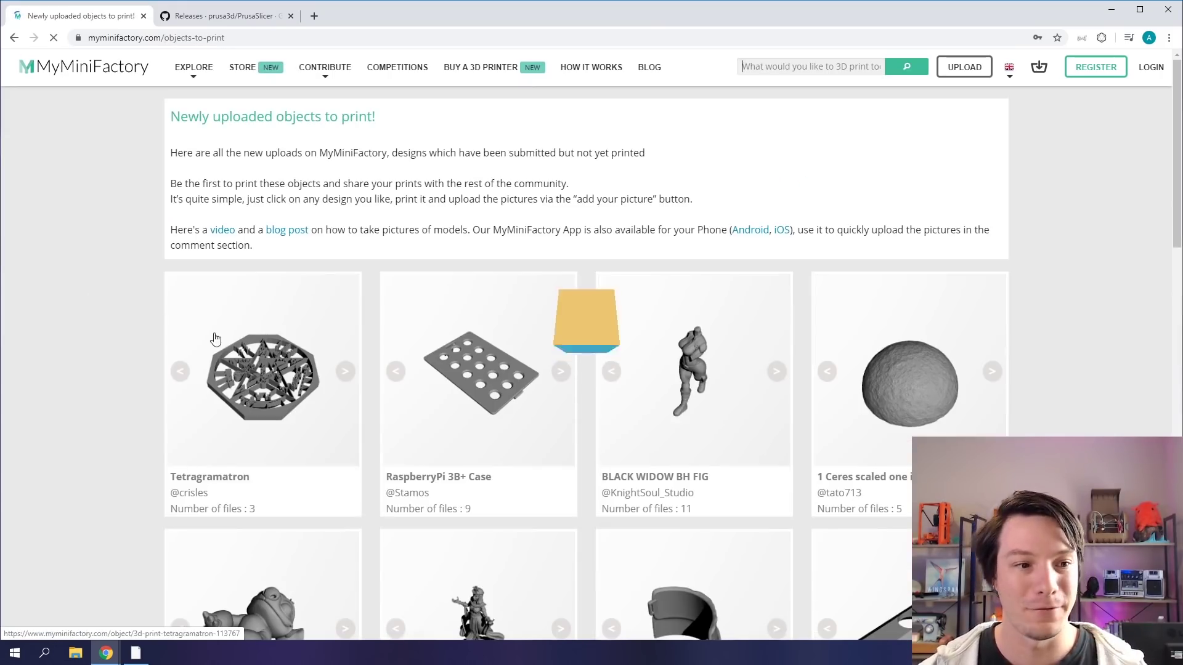
left_click(243, 359)
mouse_move(326, 77)
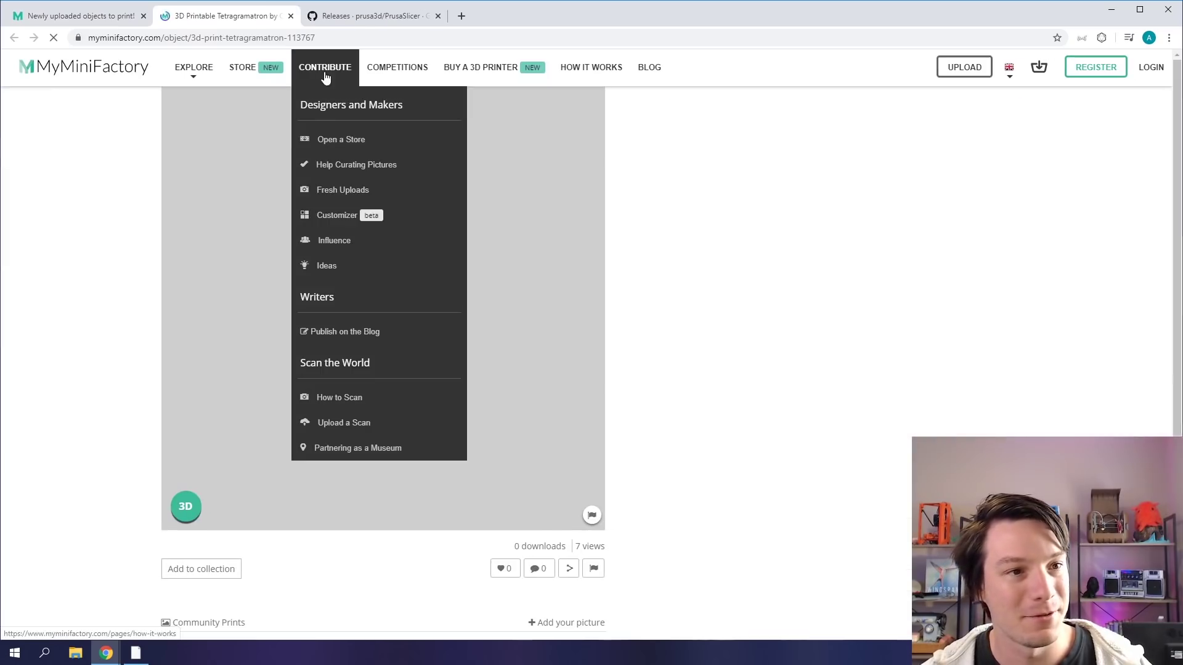
left_click_drag(335, 38, 368, 35)
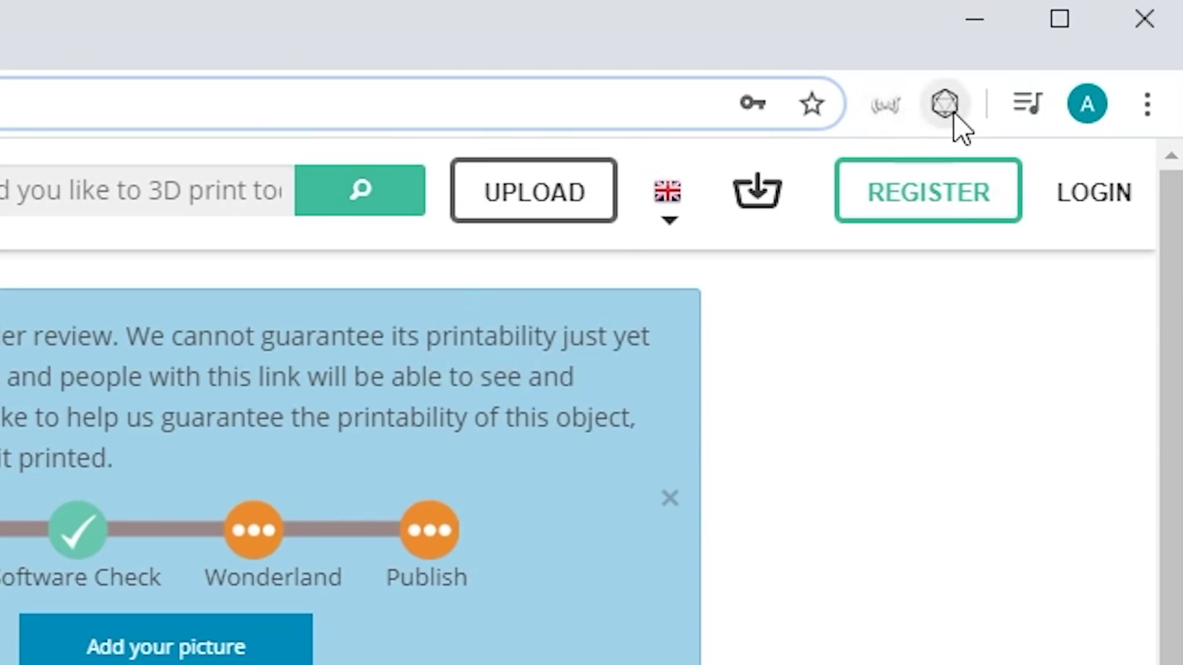
- Generate a random number between 1 and 113767 with the RandomGen extension
left_click(953, 116)
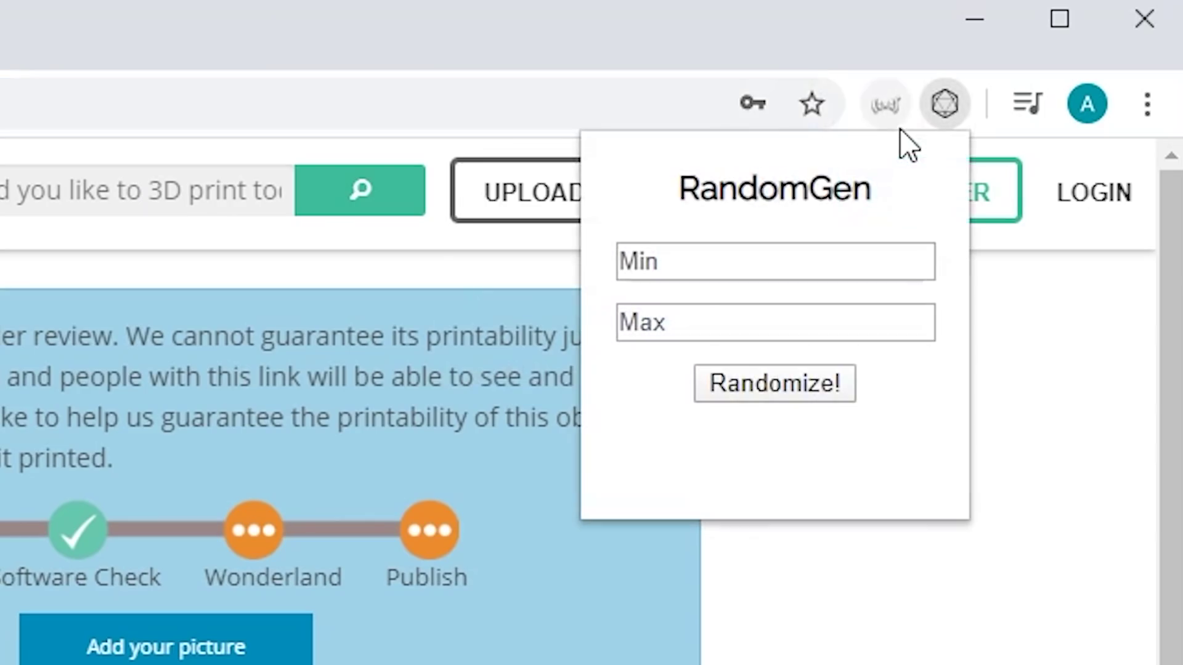
left_click(728, 255)
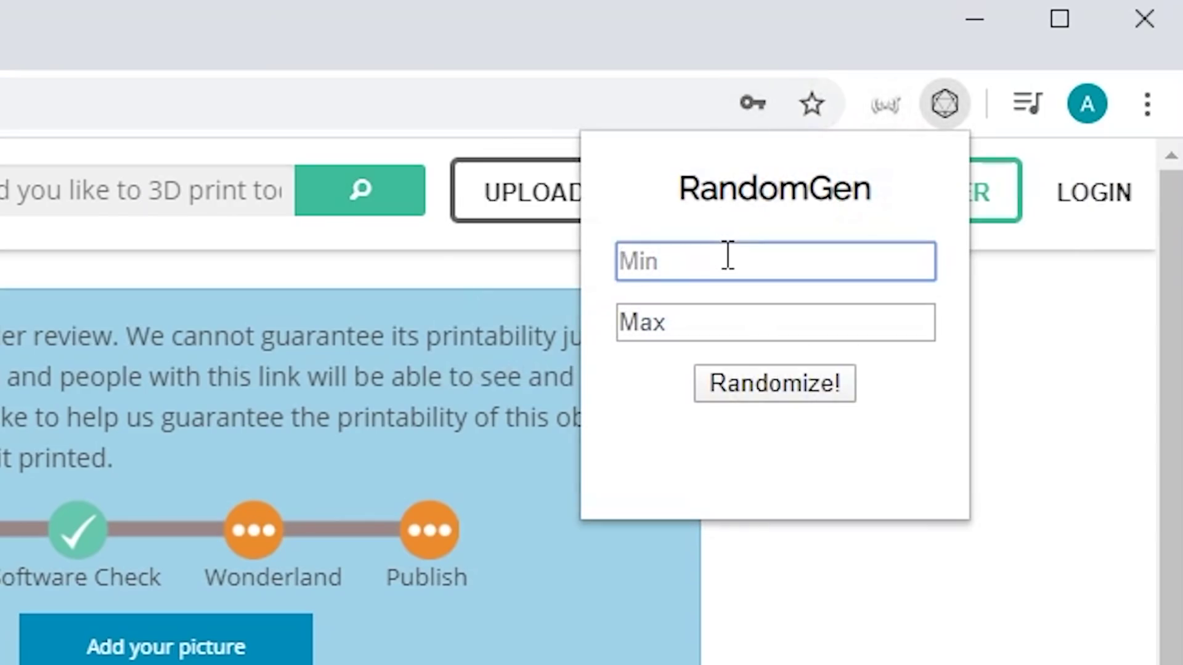
type("1")
left_click(806, 312)
type("113767")
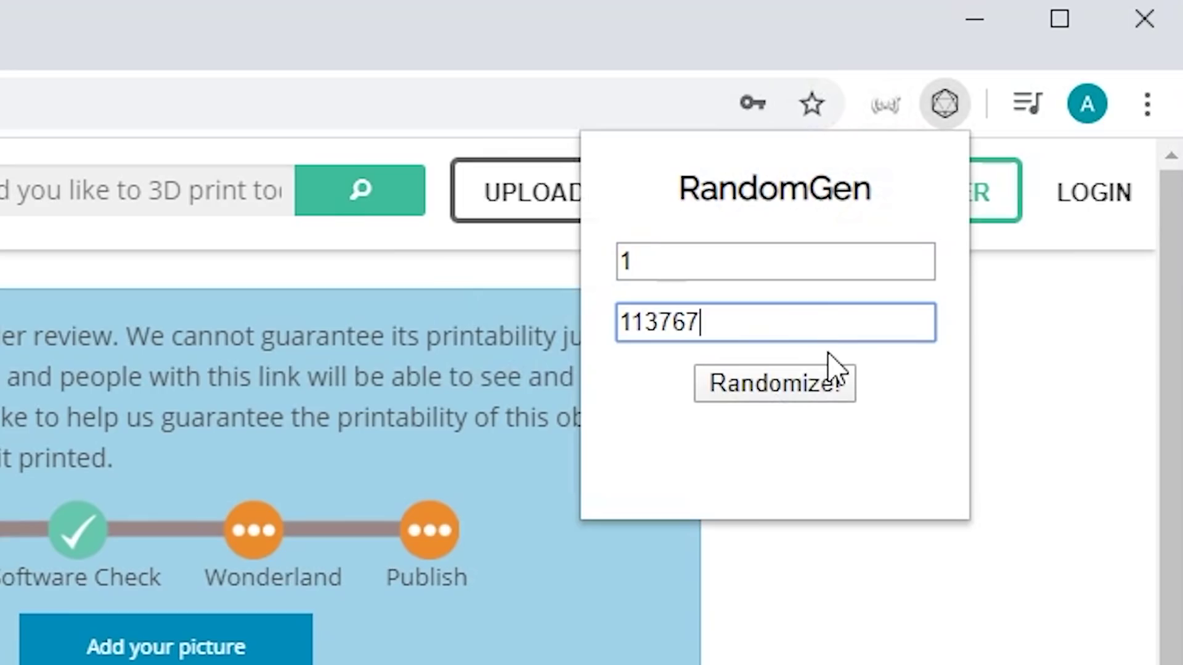
left_click(801, 387)
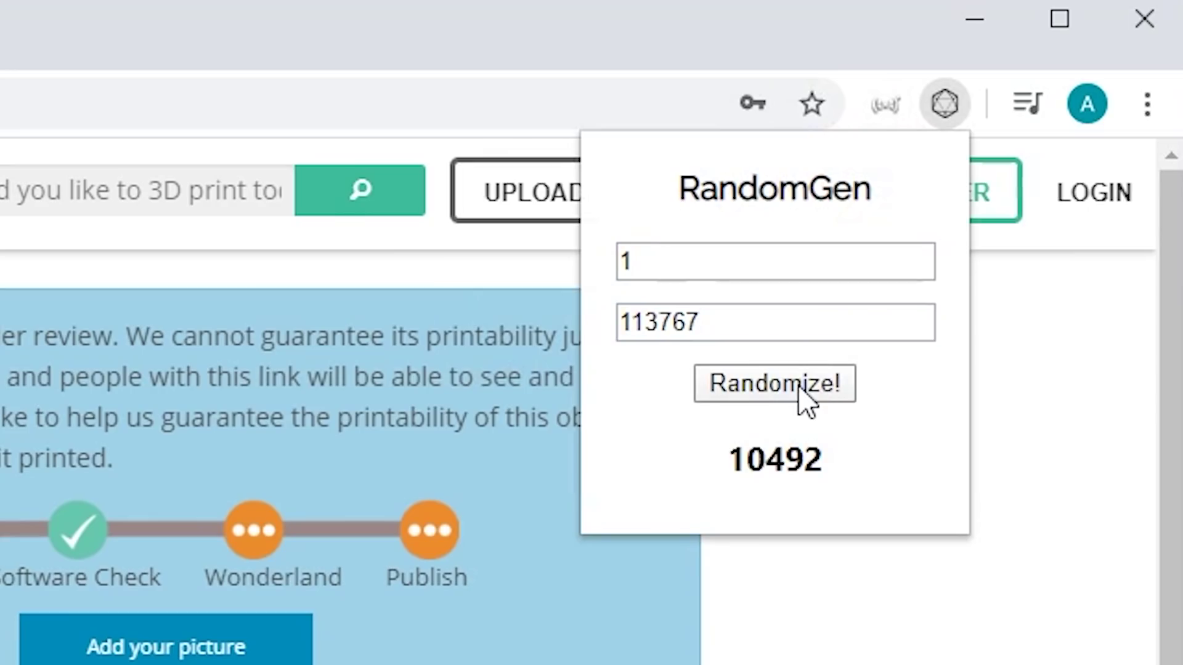
- Open object page 10492 by putting the generated number in the address, and download the Nandi God Statue file
left_click_drag(871, 470, 721, 473)
key("ctrl+c")
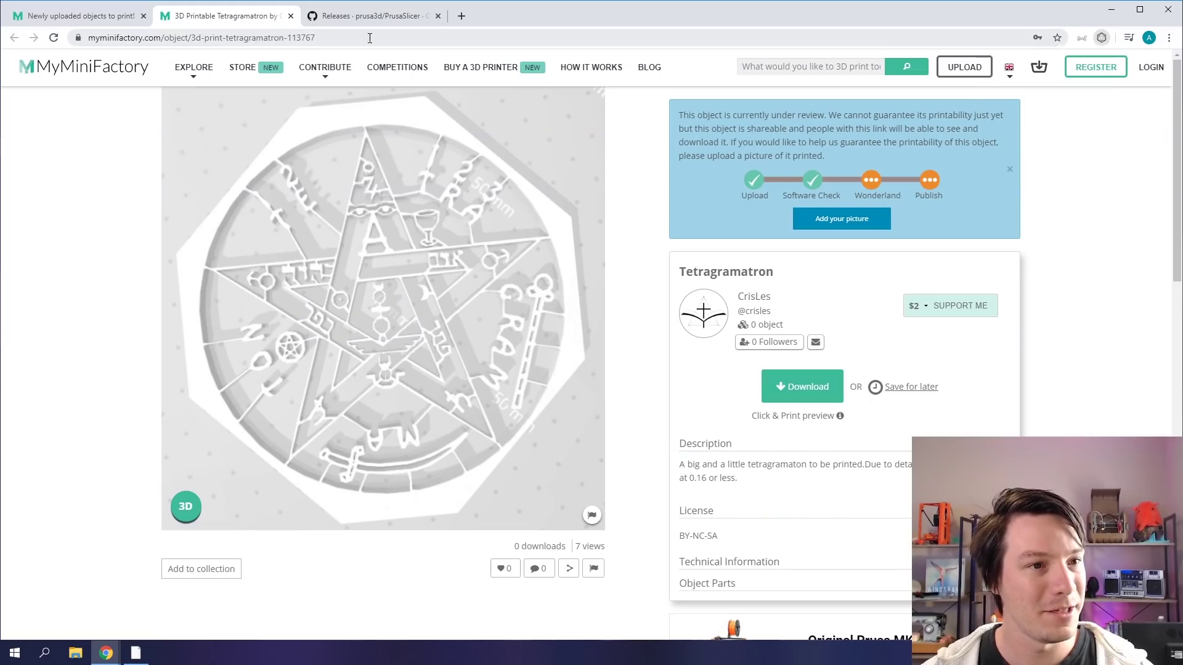
left_click_drag(366, 38, 243, 47)
key("ctrl+v")
key("Return")
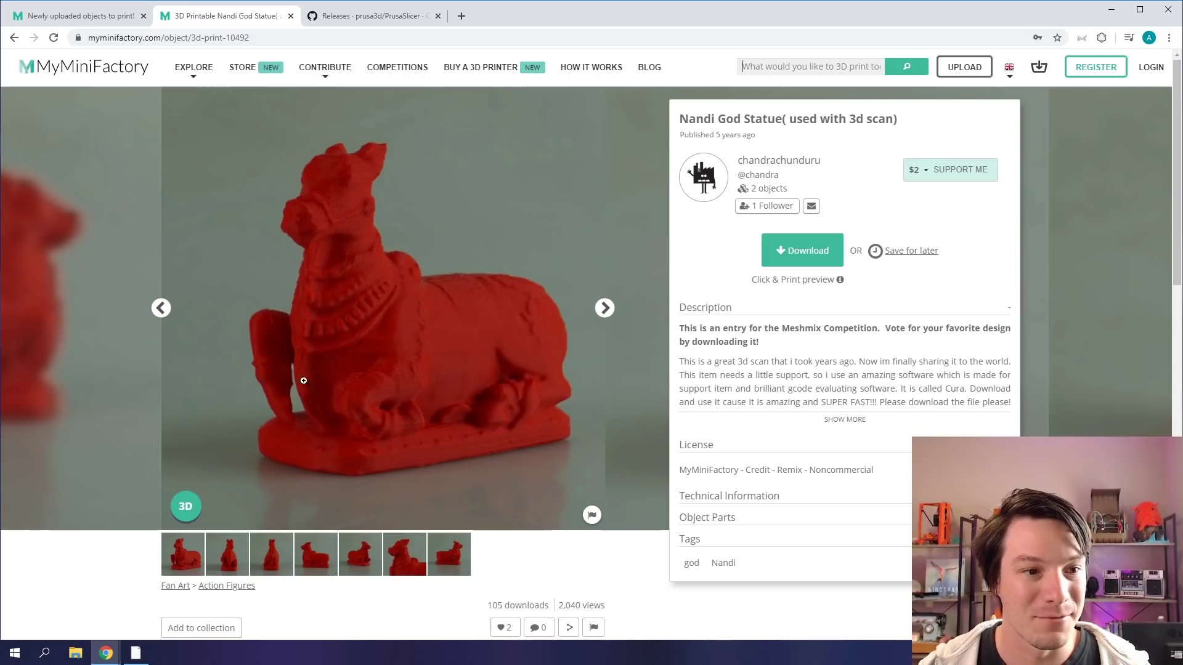
left_click(300, 557)
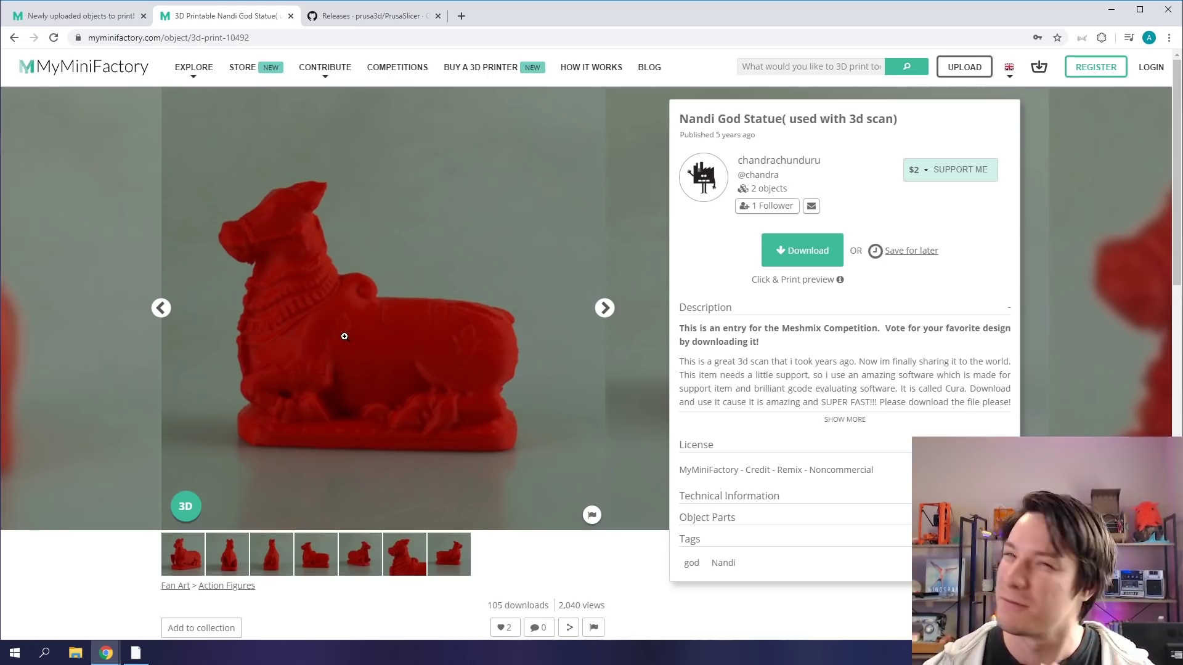
left_click(804, 250)
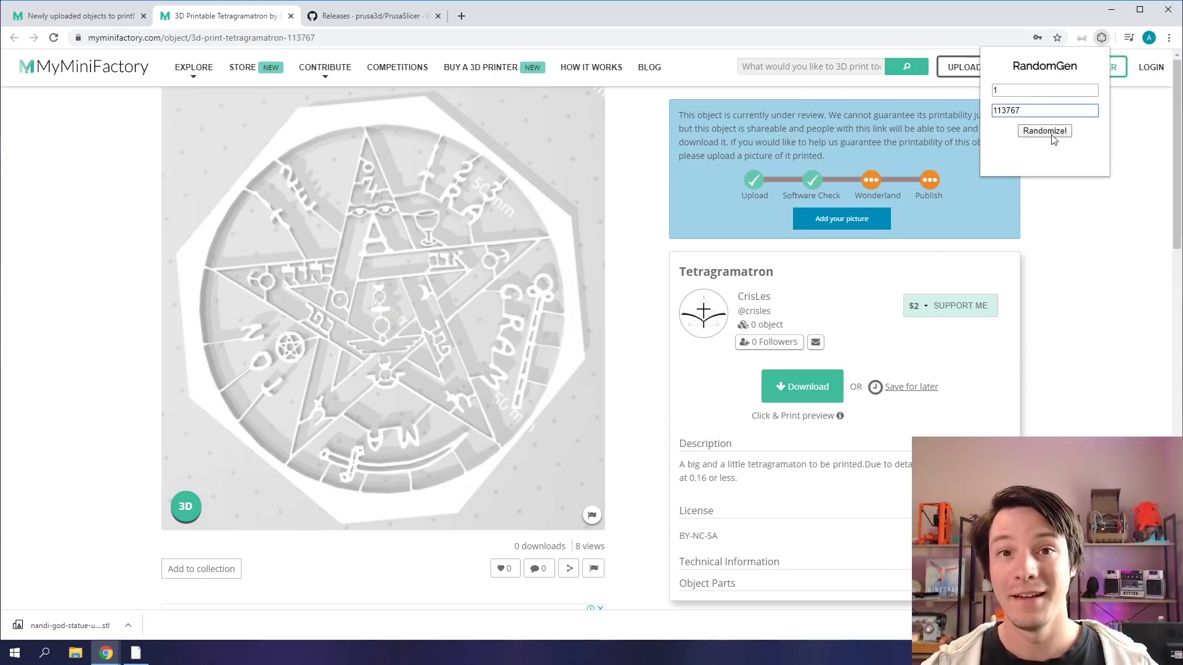
- Generate another random number up to 113767, view object page 101249, and return to the Tetragramatron page
left_click(1053, 140)
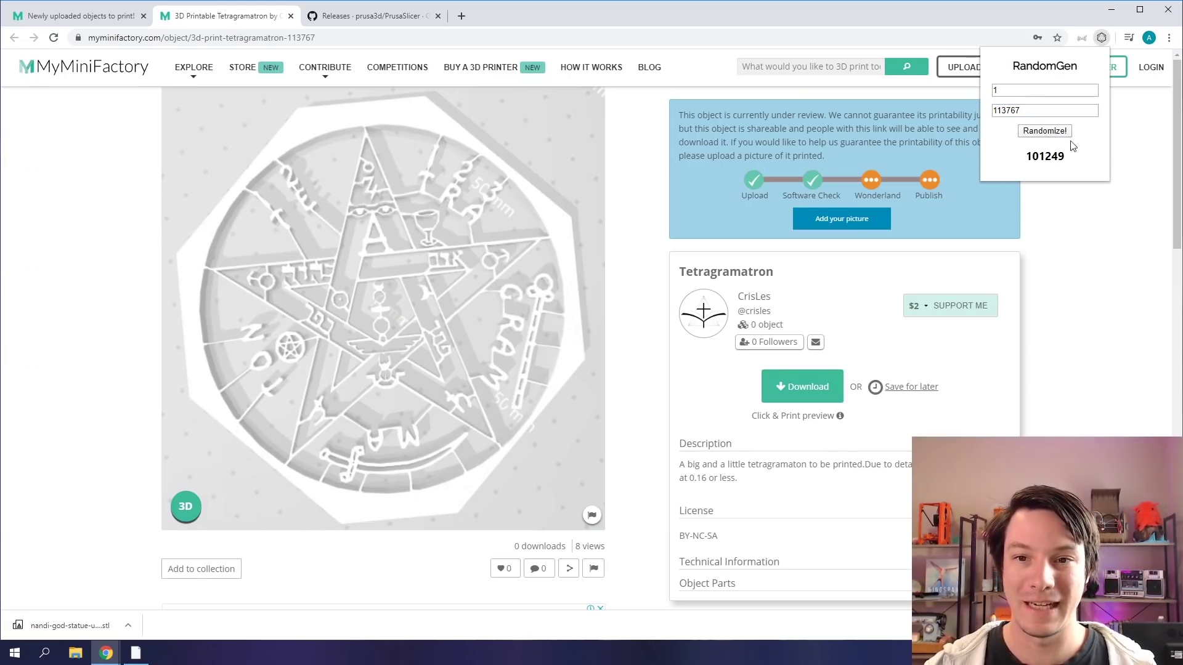
left_click_drag(1067, 160, 1019, 160)
key("ctrl+c")
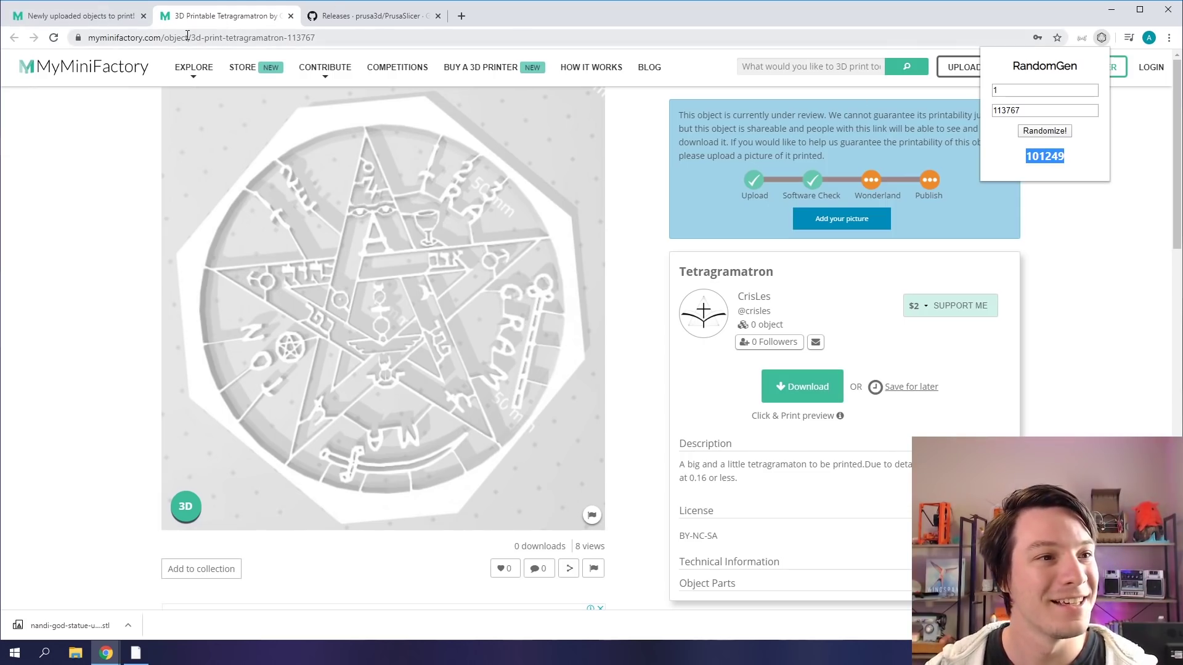
left_click_drag(191, 36, 384, 44)
key("ctrl+v")
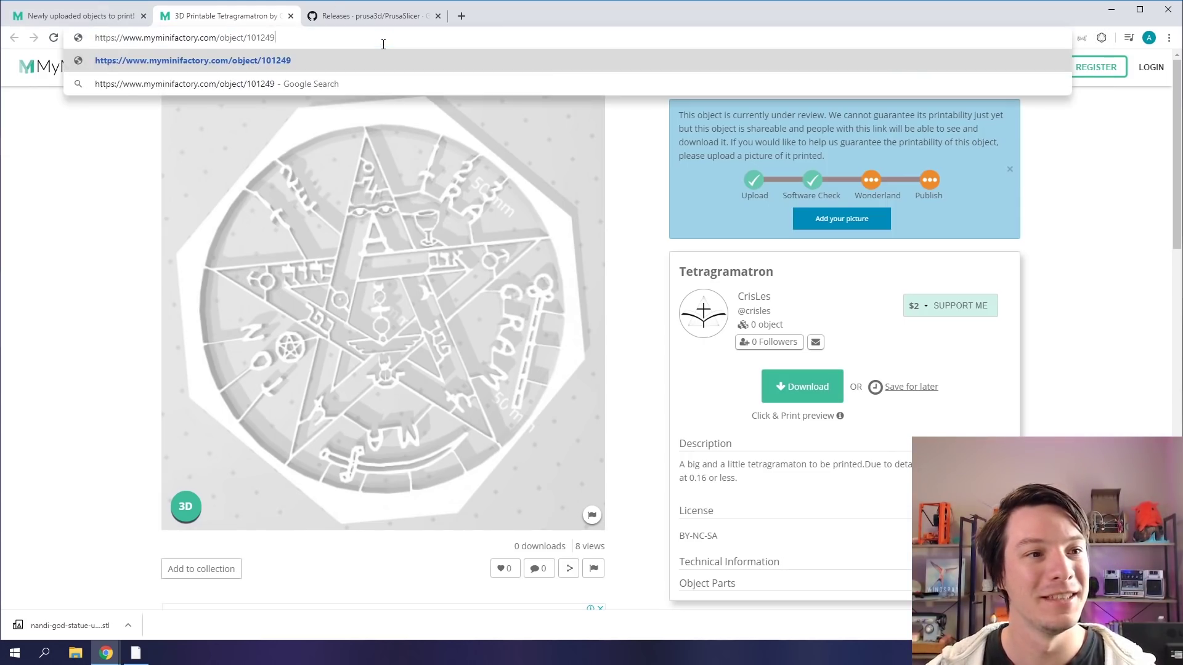
key("Return")
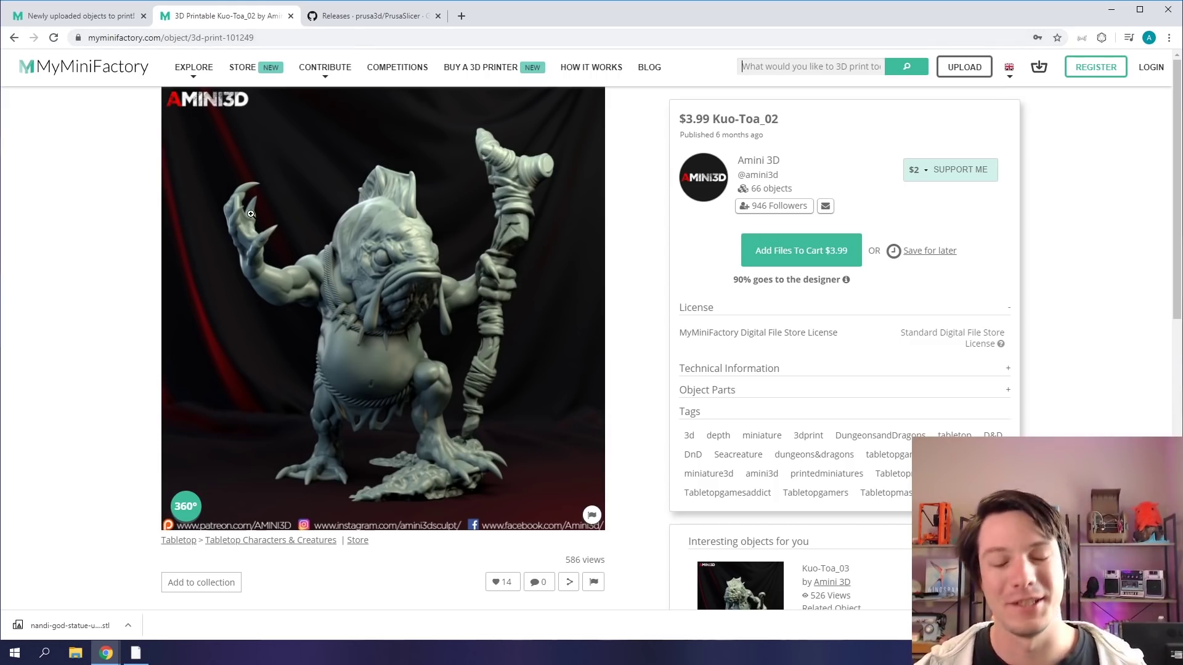
left_click(15, 39)
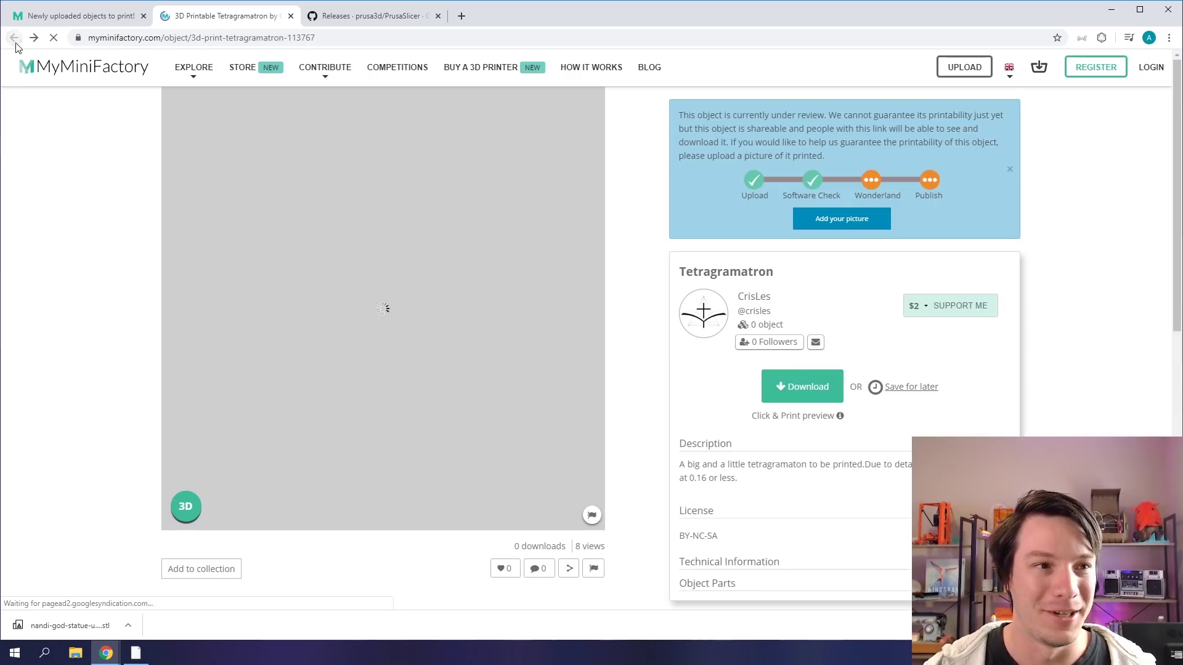
- Generate a new random number between 1 and 113767 with RandomGen and copy it
left_click(1101, 37)
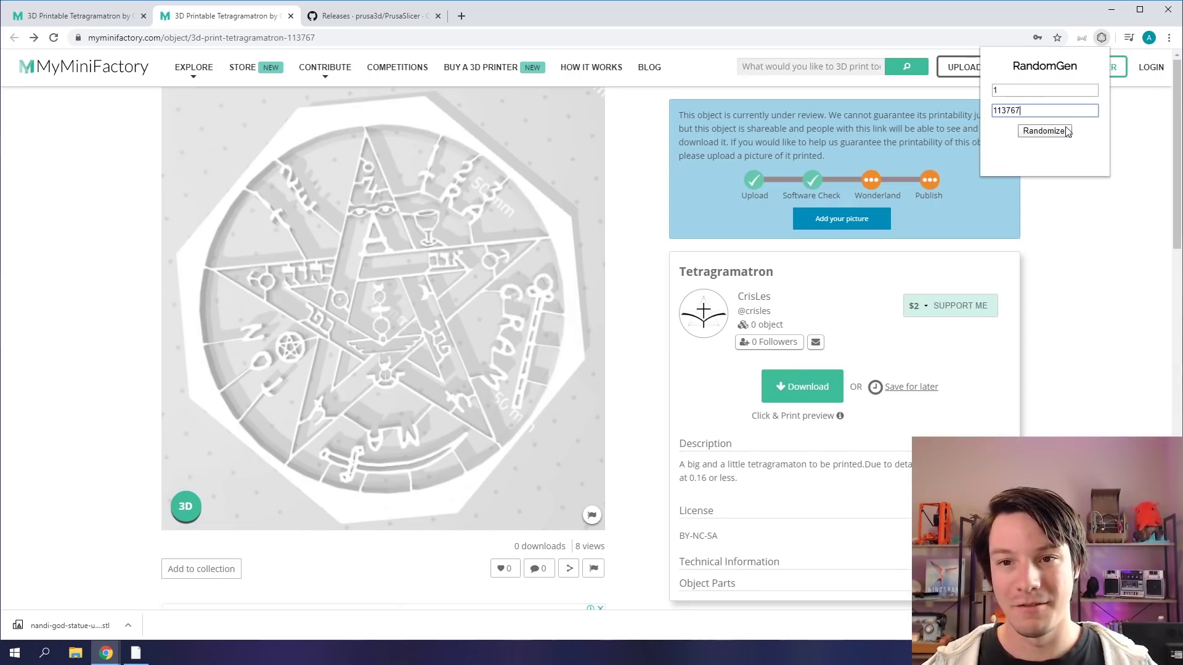
left_click(1068, 131)
left_click_drag(1068, 159, 1022, 160)
key("ctrl+c")
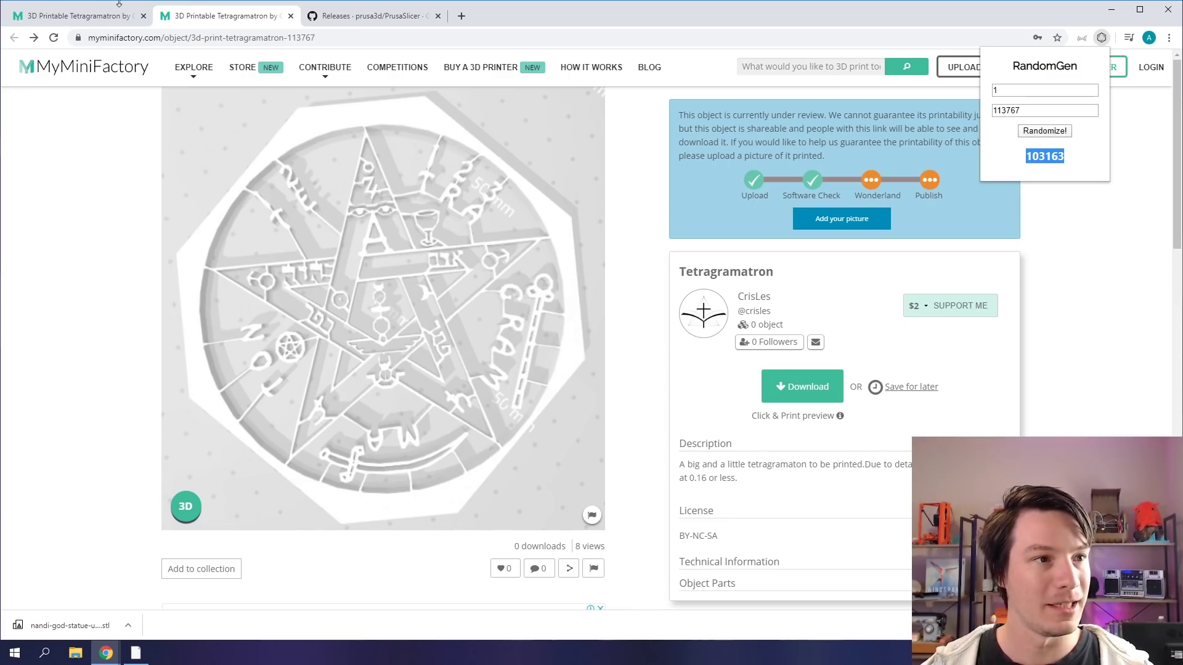
- Load object page 103163 in the first tab using the copied number, and download the Po Elbow (Beta) files
left_click(87, 15)
left_click_drag(193, 37, 382, 38)
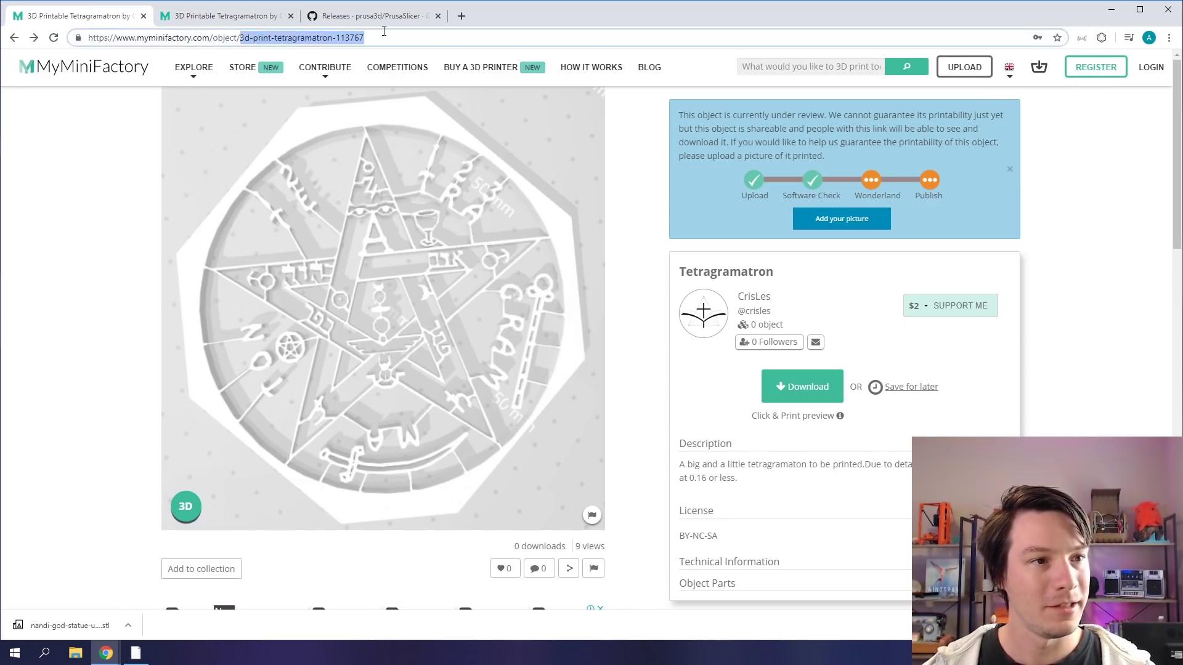
key("ctrl+v")
key("Return")
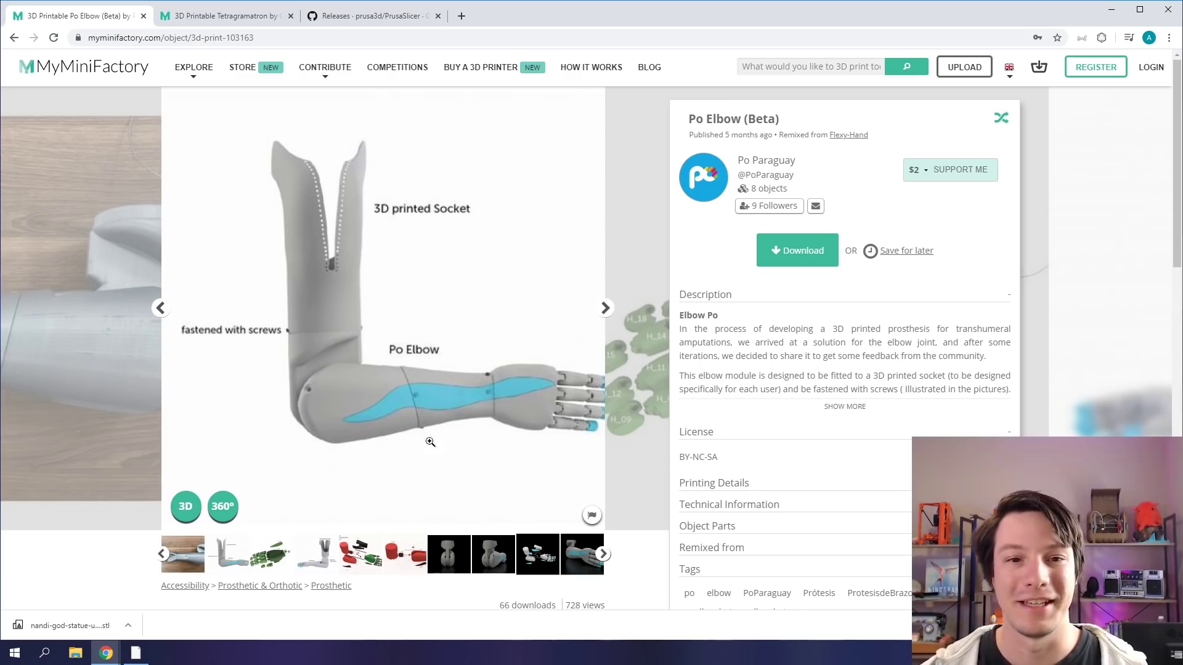
left_click(551, 562)
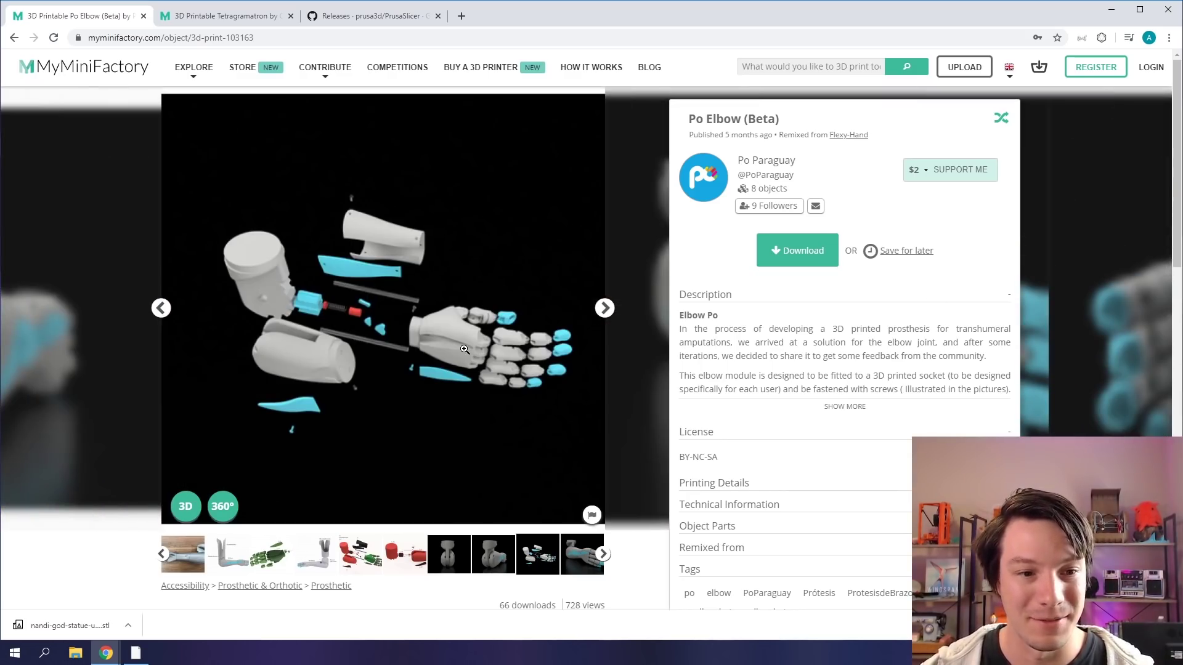
left_click(770, 258)
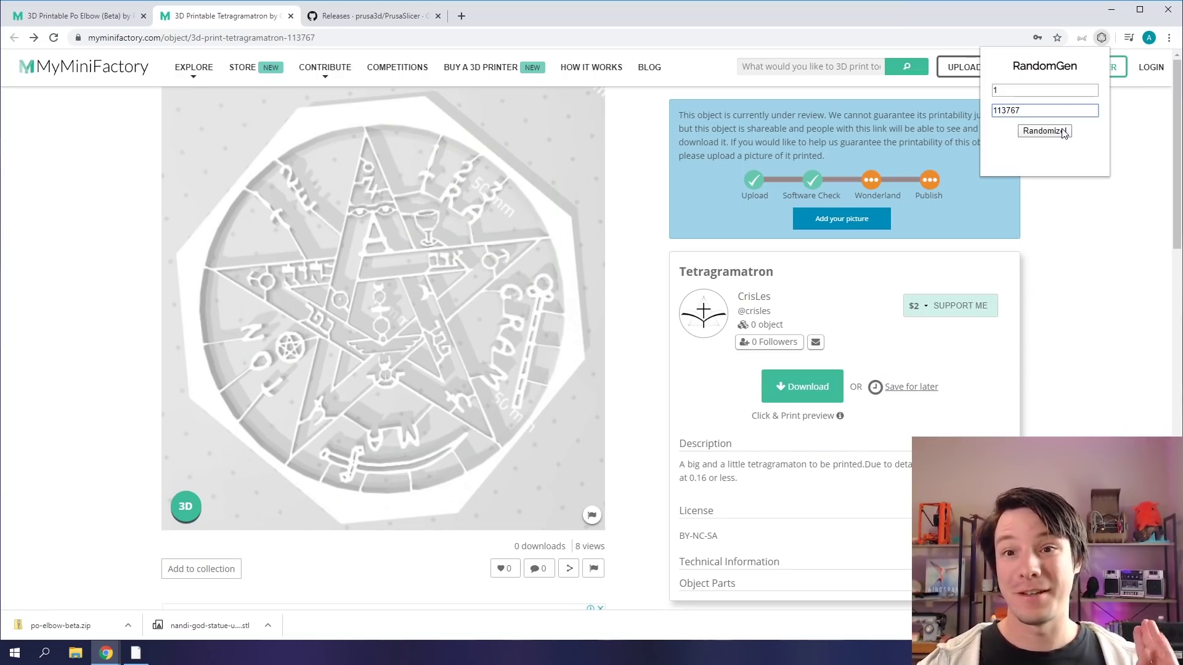
- Generate and copy another random number up to 113767, and open object page 59401 in the first tab
left_click(1045, 131)
left_click_drag(1064, 157, 1022, 159)
key("ctrl+c")
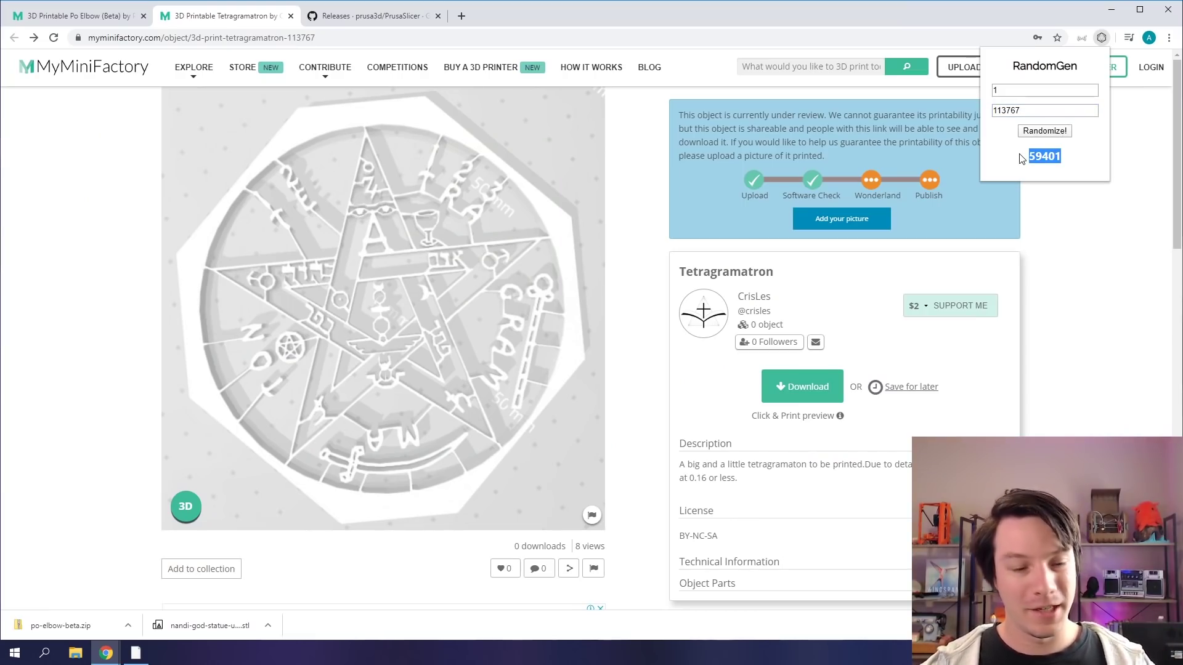
left_click(110, 16)
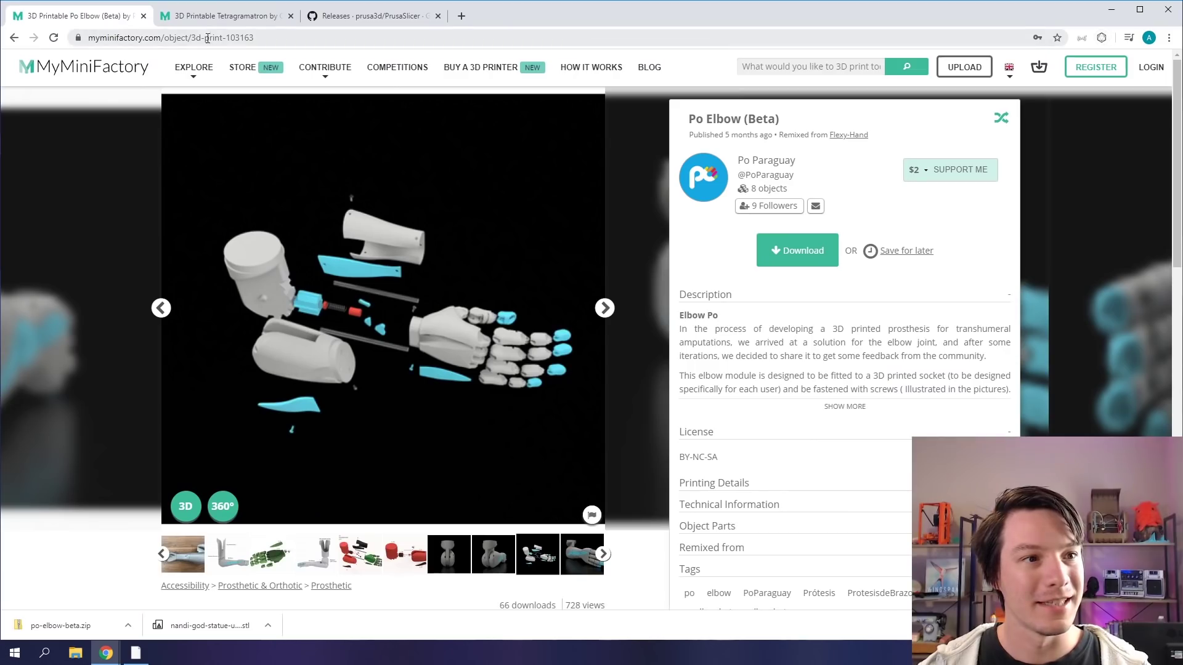
double_click(241, 38)
key("ctrl+v")
key("Return")
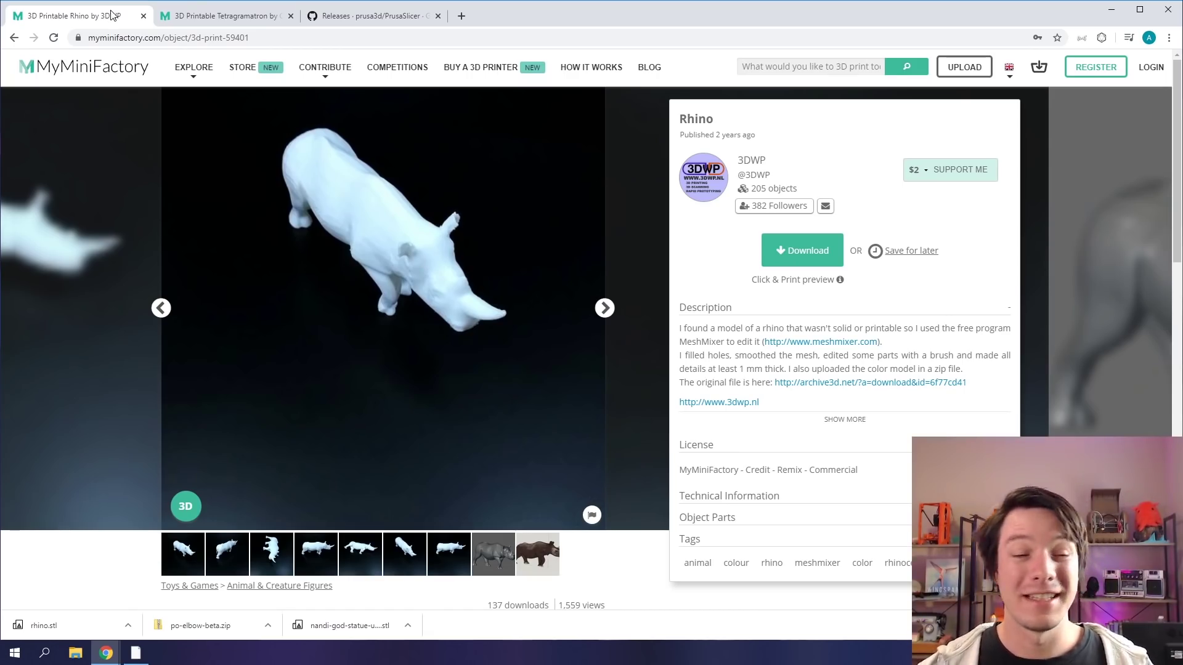
- Generate one more random number from the Tetragramatron page, and download the Stepped Bin model from object page 70012
left_click(209, 14)
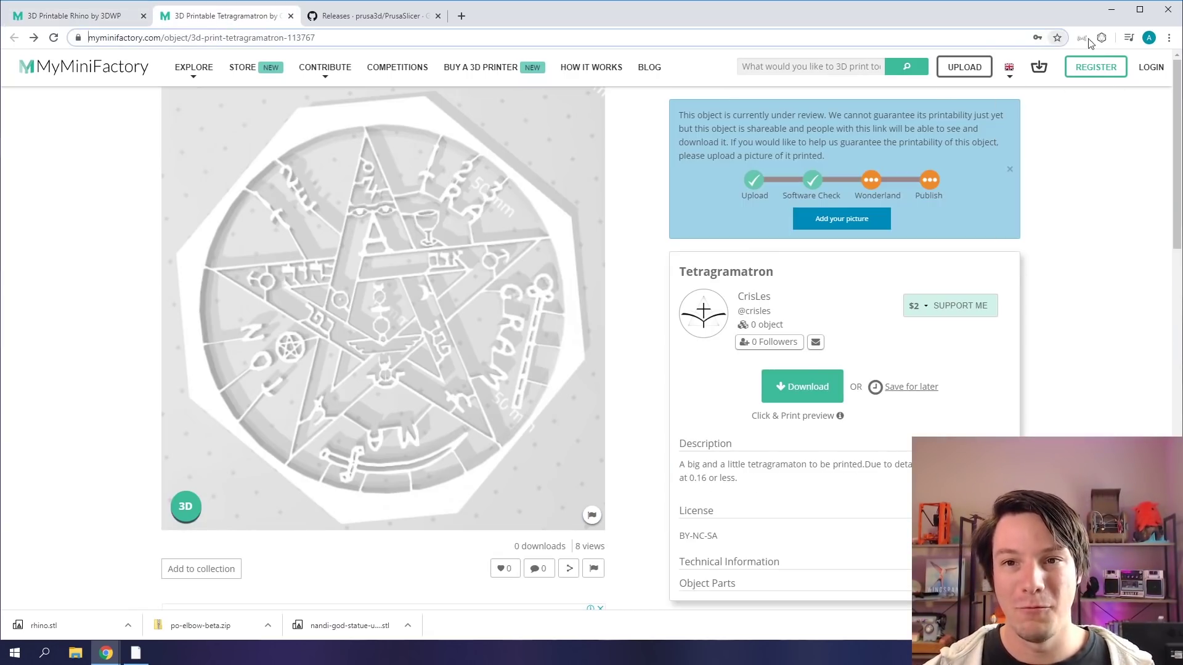
left_click_drag(365, 38, 337, 38)
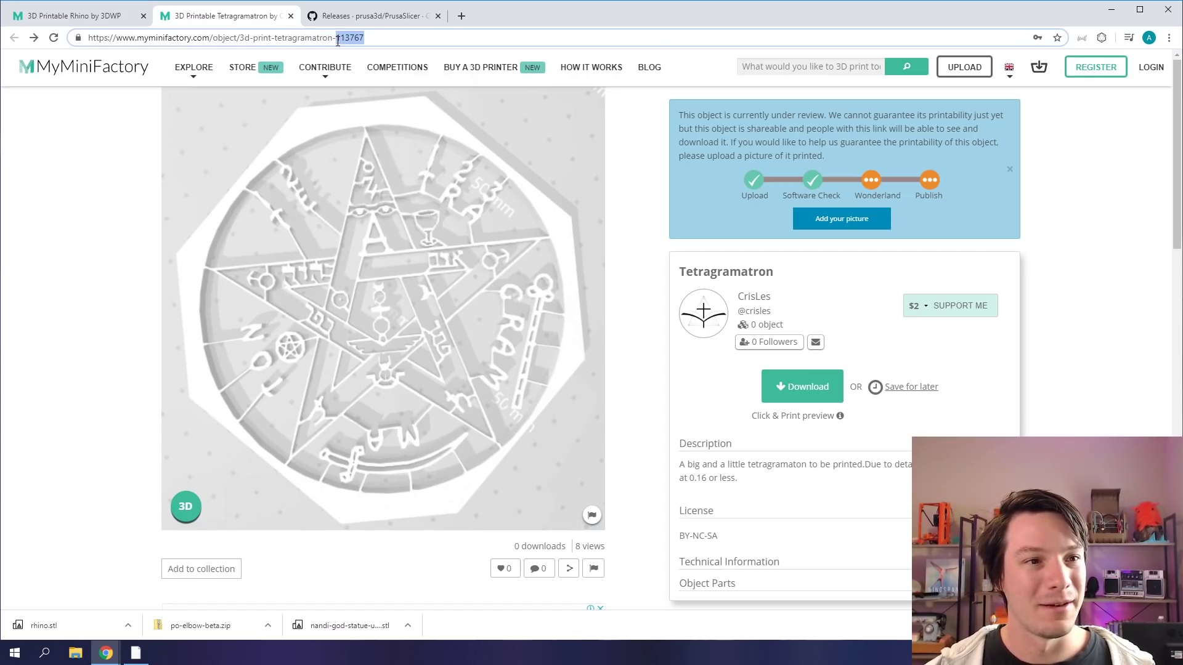
left_click(1102, 39)
left_click(1043, 127)
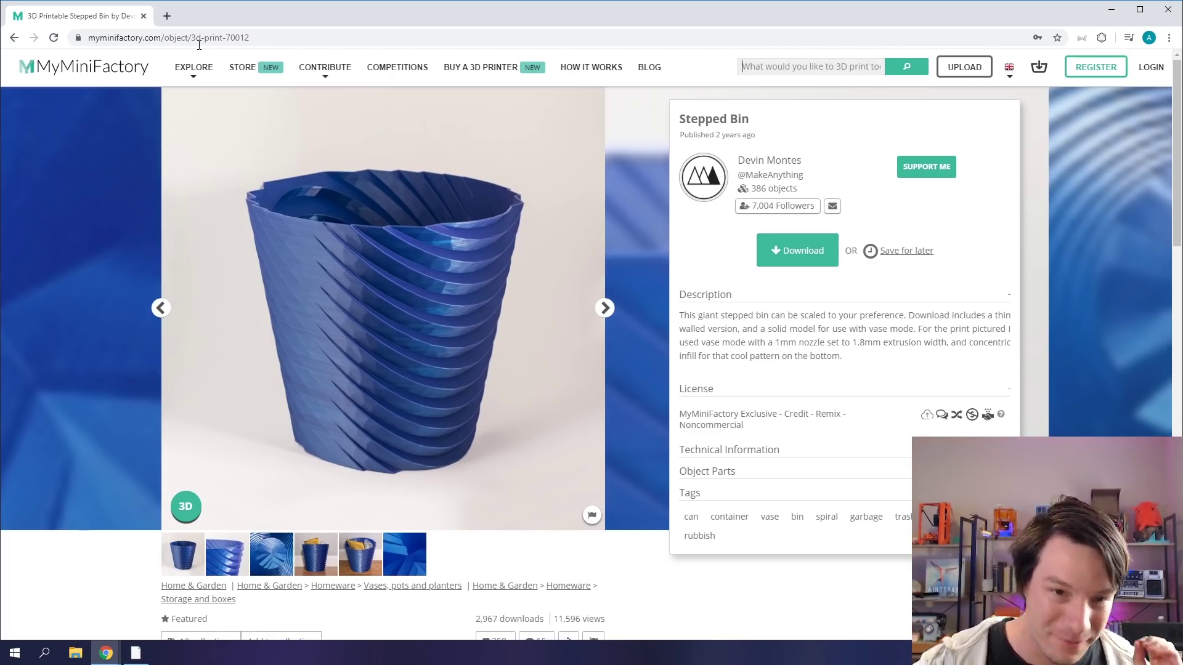
left_click(796, 263)
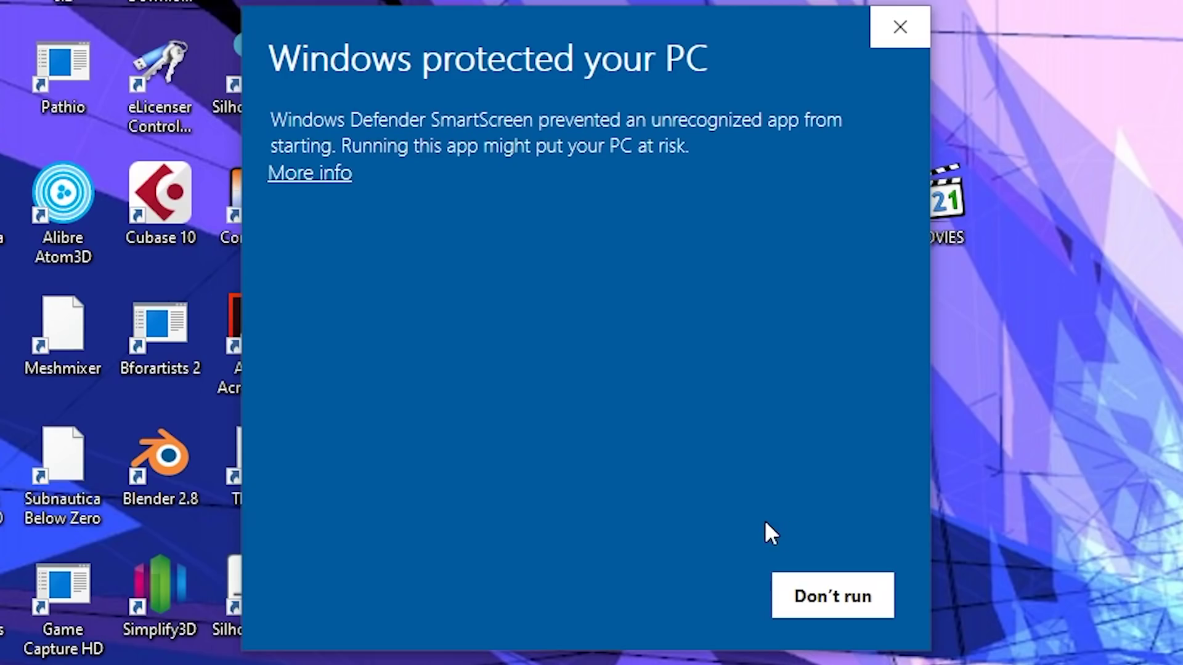
- Allow the blocked prusa-slicer.exe to run despite the SmartScreen protection
left_click(327, 172)
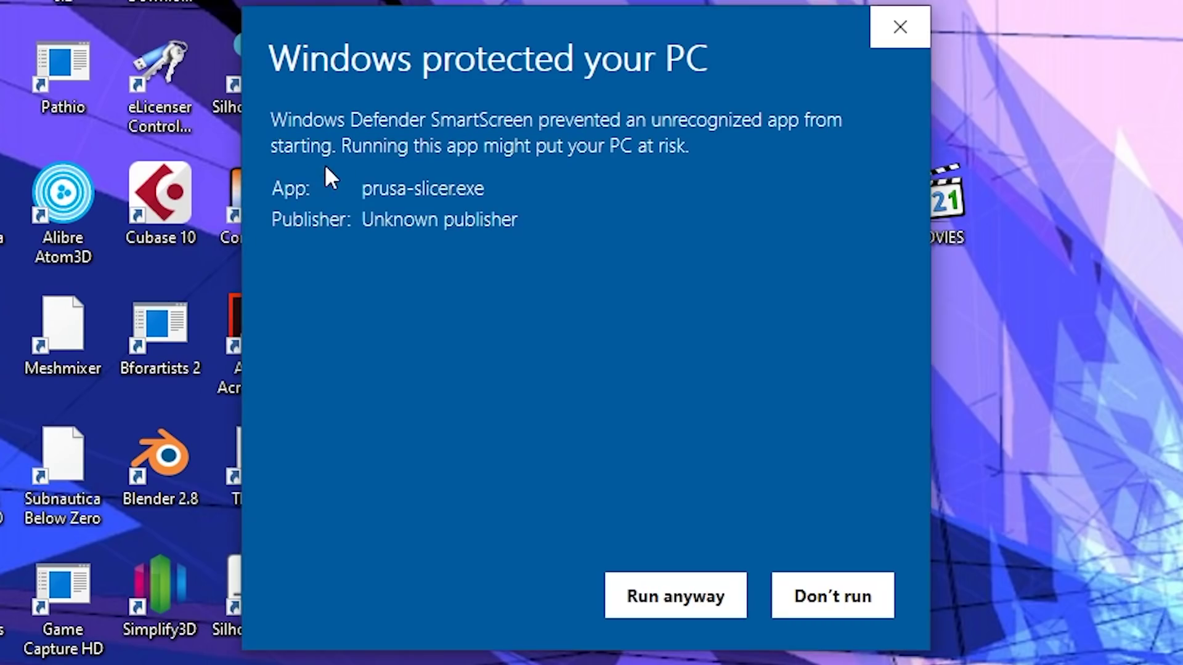
left_click(681, 598)
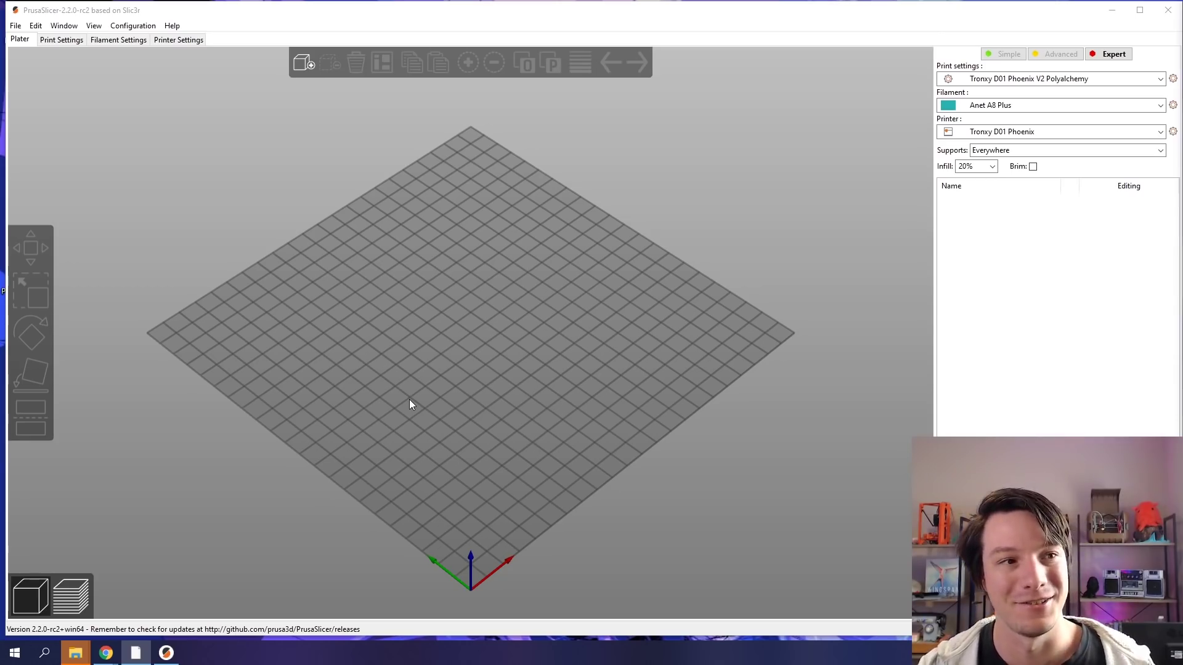
- Open the Configuration Wizard in PrusaSlicer
left_click(224, 336)
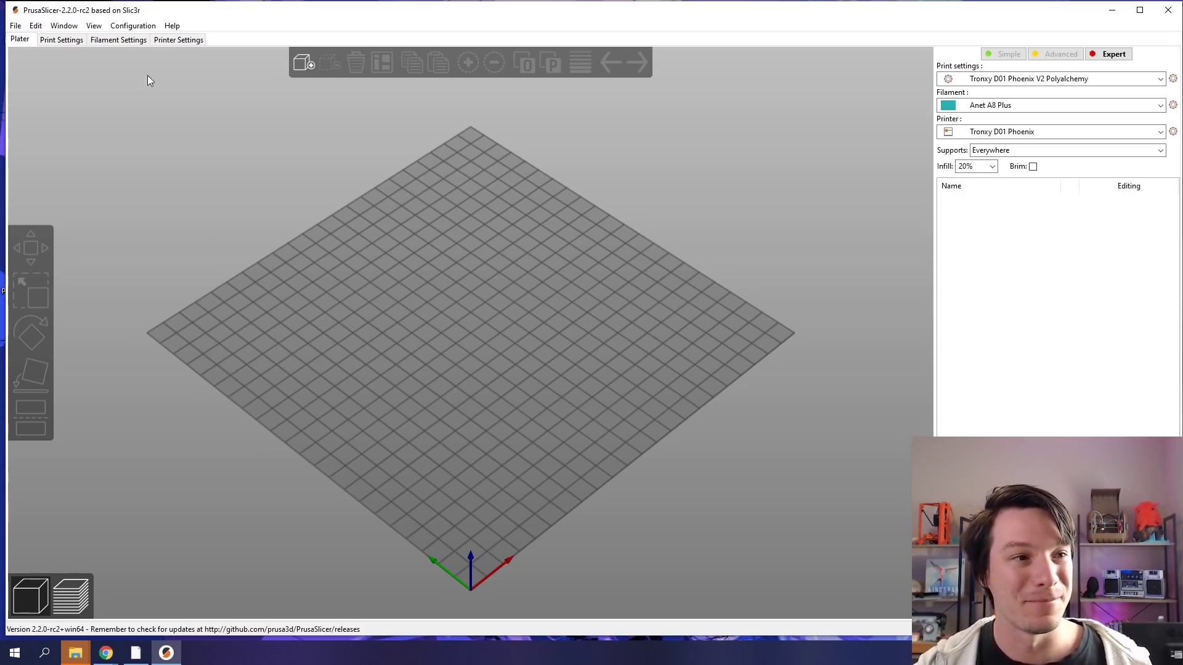
left_click(146, 28)
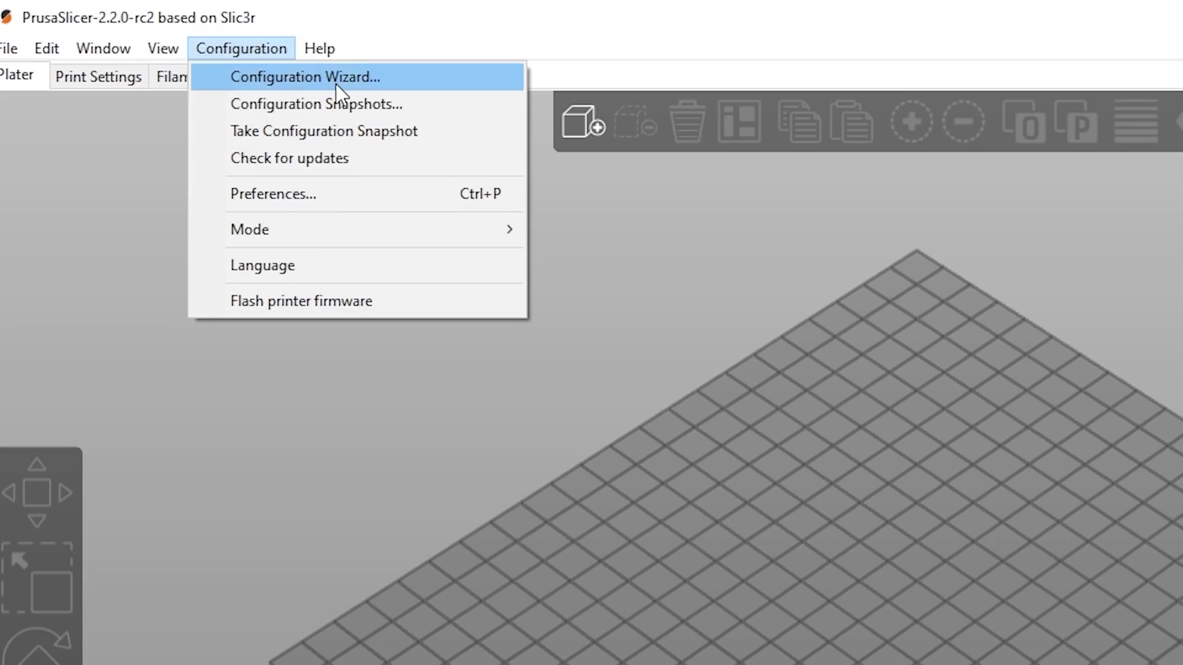
left_click(338, 89)
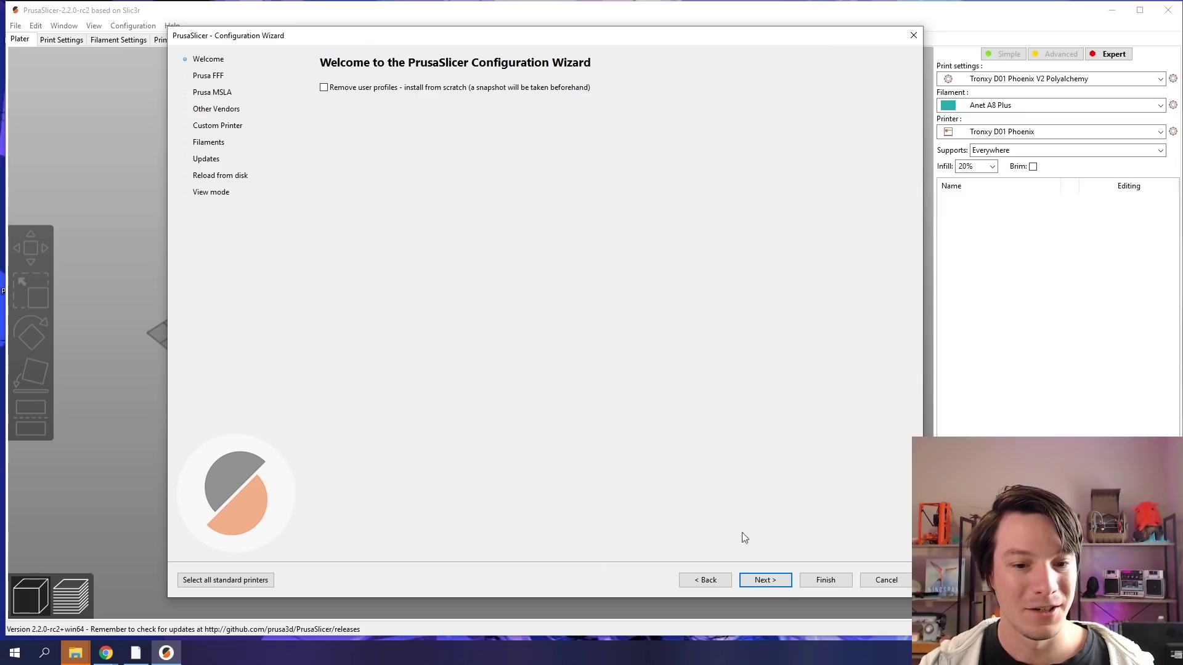
- Add the Creality Ender-3 with a 0.4 mm nozzle through the Configuration Wizard and select Creality ENDER-3 as the active printer
left_click(764, 580)
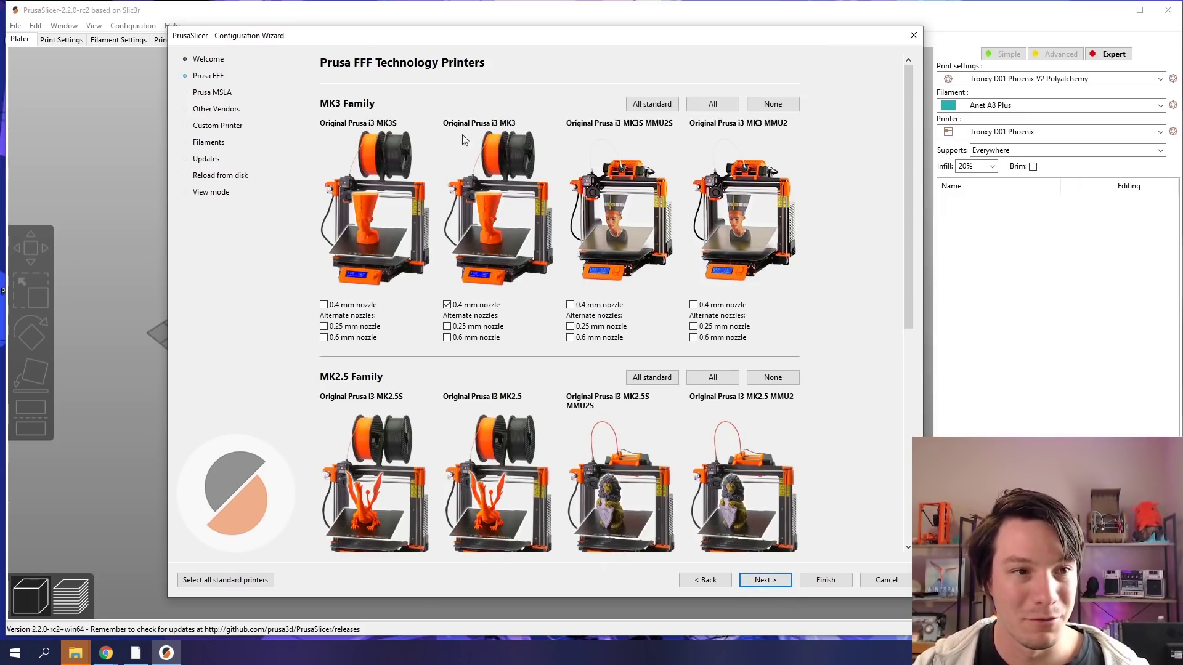
scroll(606, 233, "down", 3)
scroll(605, 232, "up", 4)
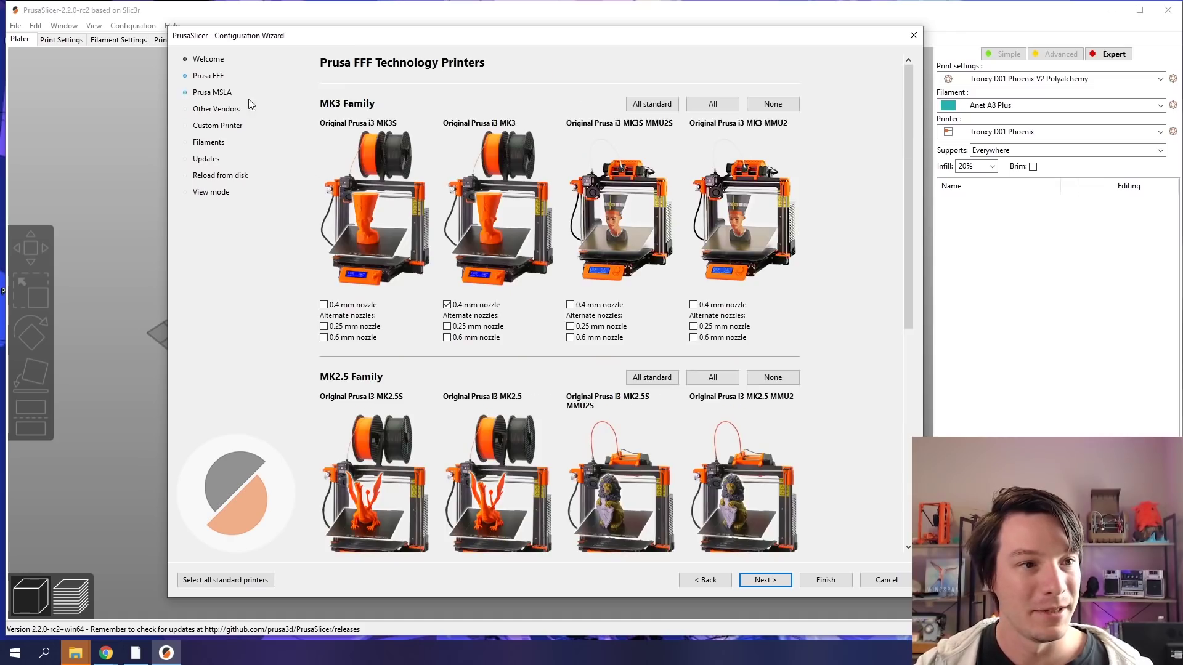
left_click(212, 113)
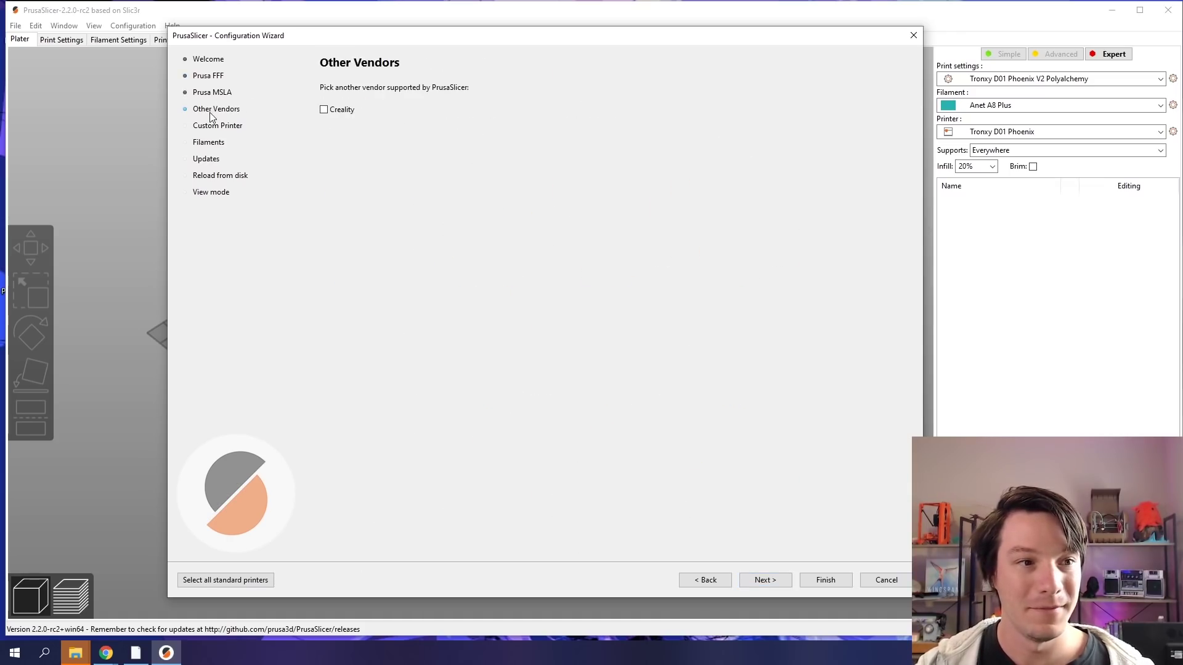
left_click(325, 111)
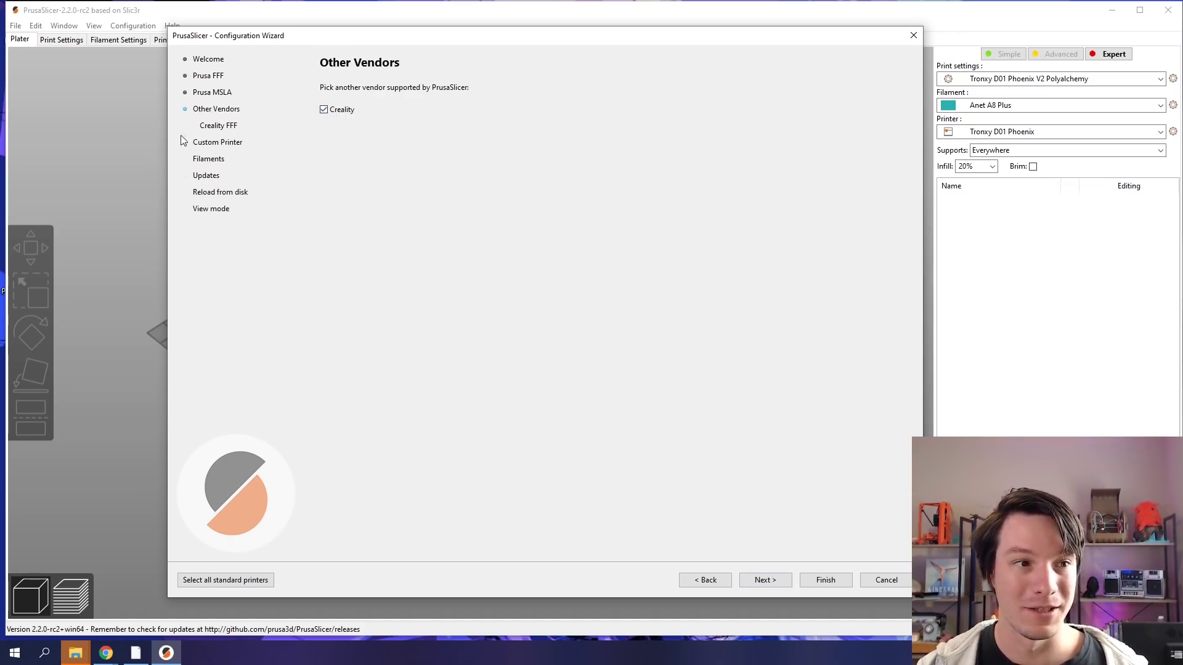
left_click(221, 127)
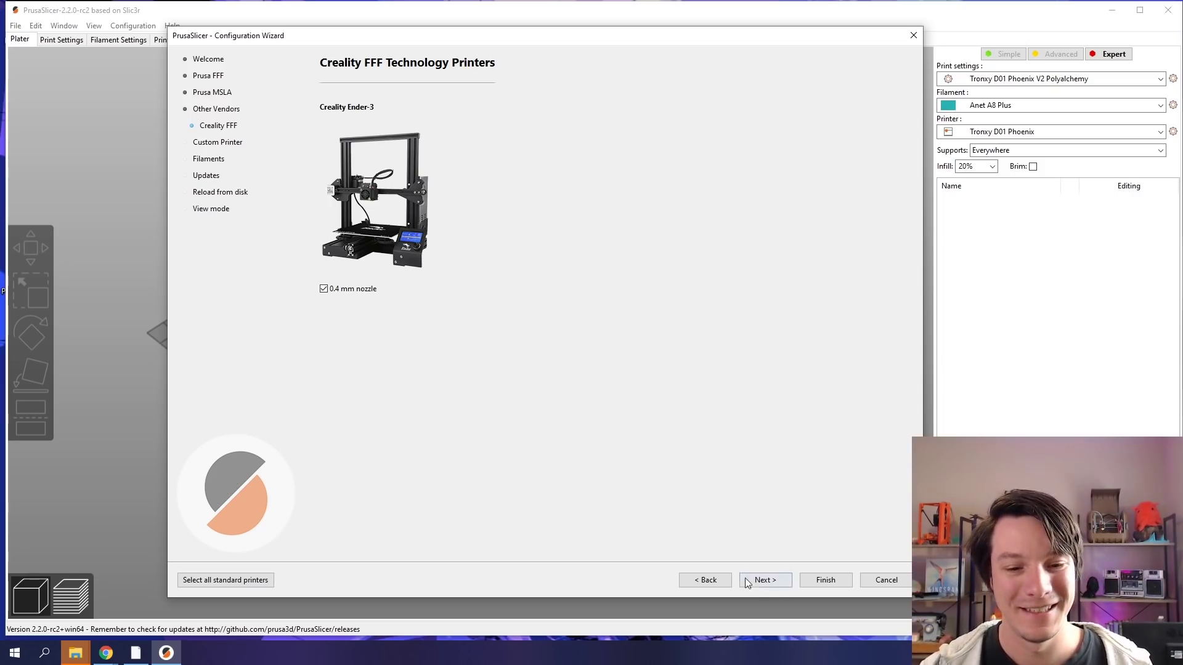
left_click(764, 581)
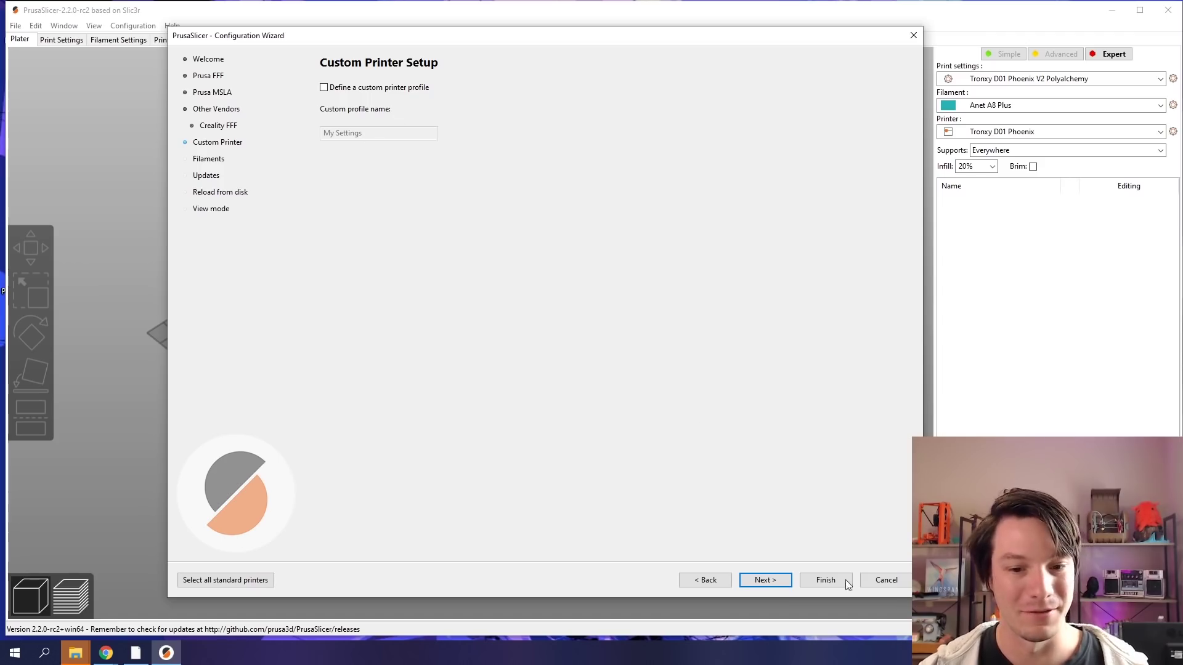
left_click(816, 581)
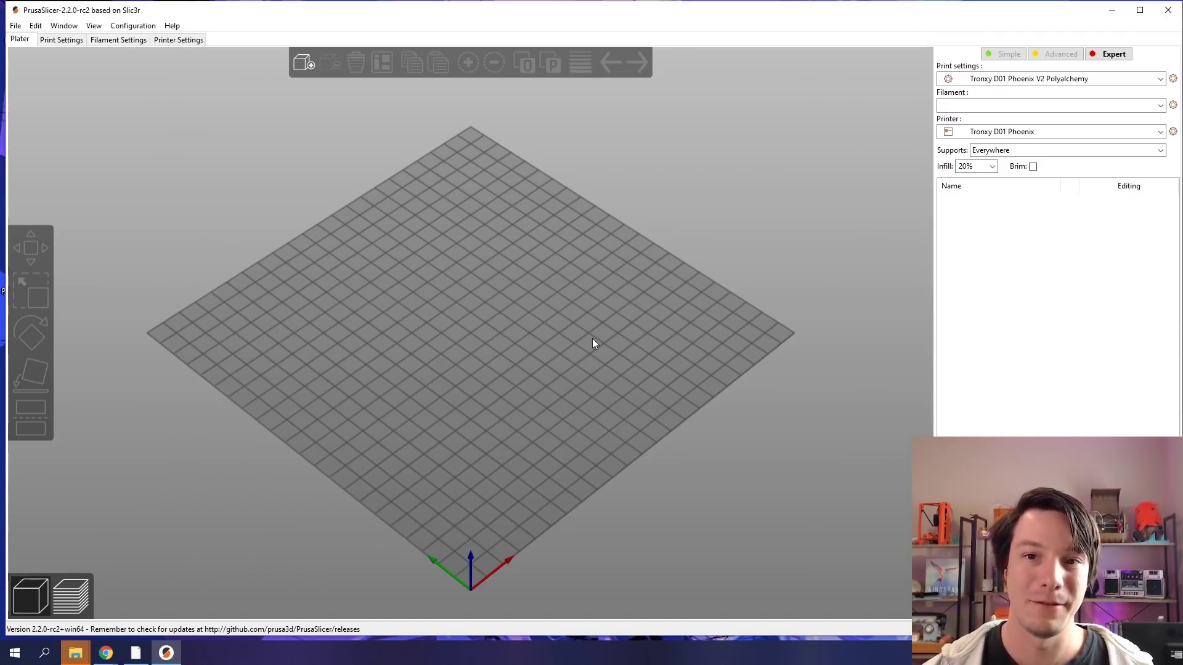
left_click(1048, 132)
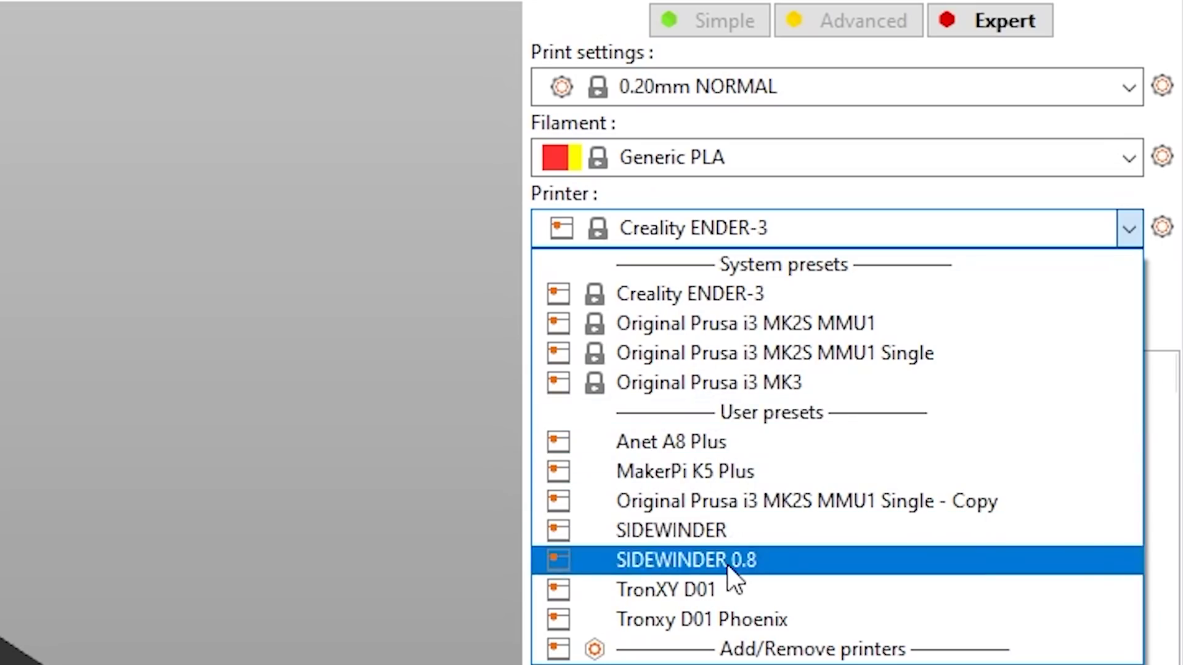
left_click(812, 302)
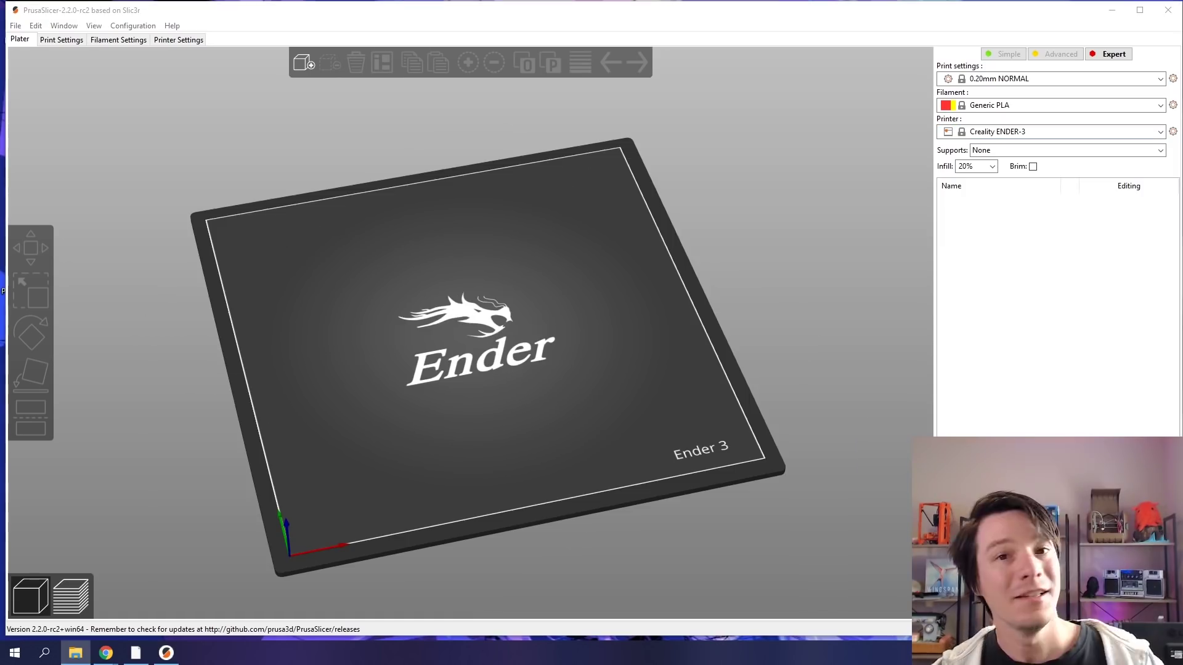
- Load the nandi god statue STL onto the Ender 3 bed and inspect its surface details from several angles
left_click_drag(1182, 265, 447, 318)
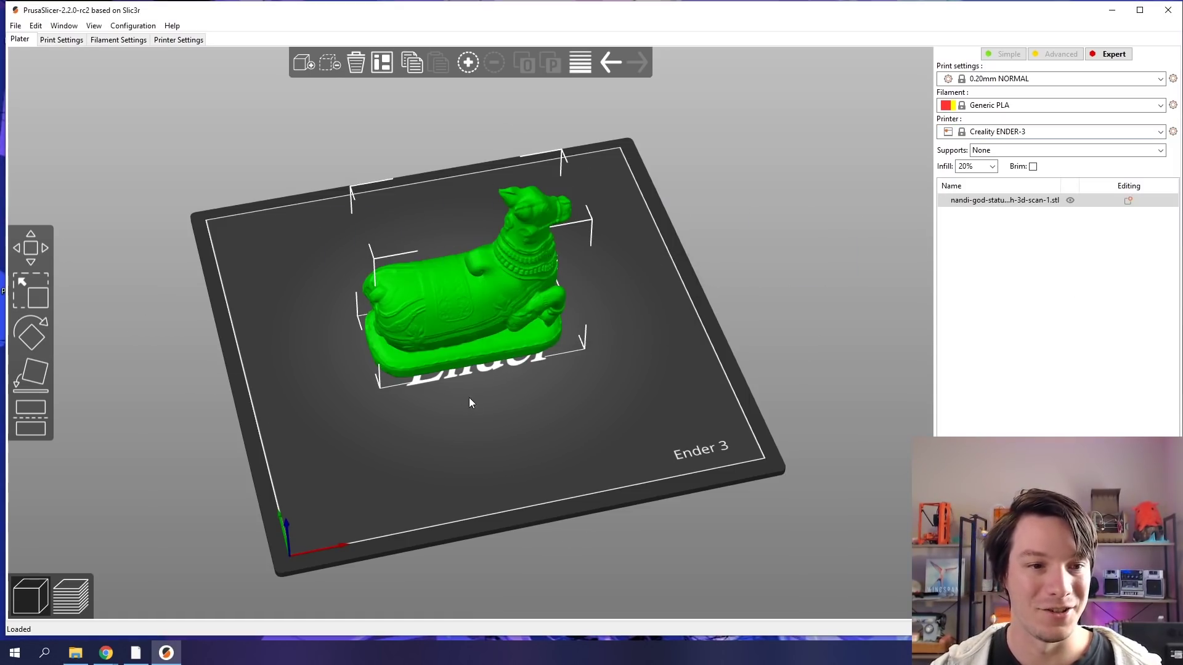
left_click_drag(470, 402, 380, 381)
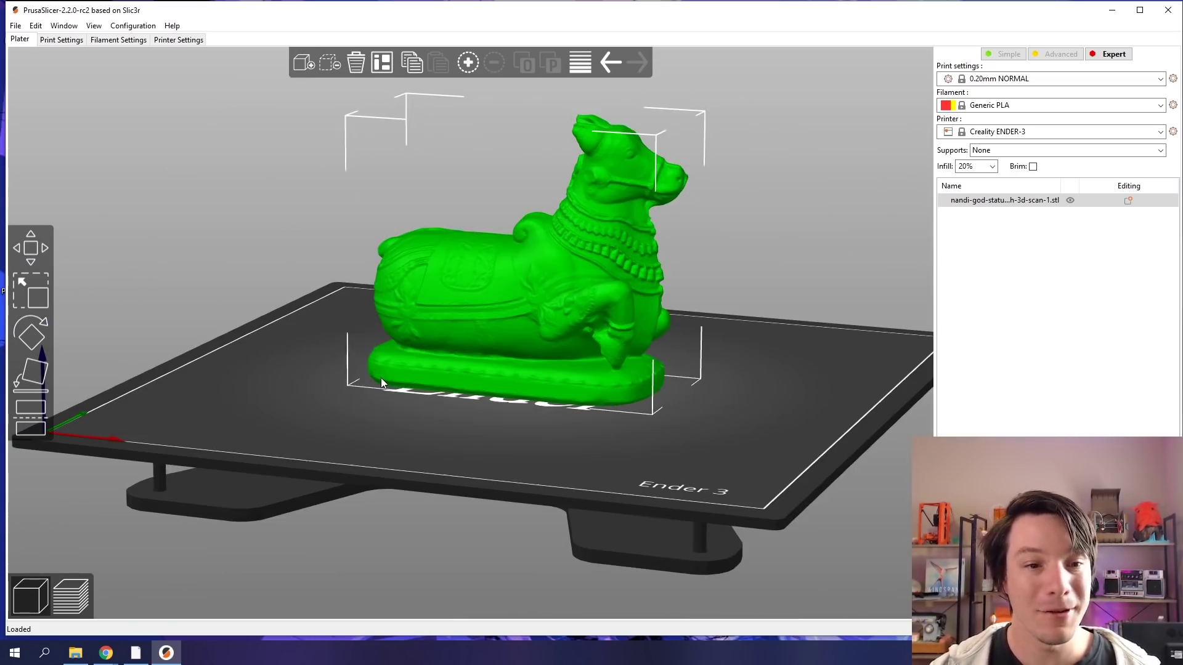
scroll(354, 194, "up", 3)
left_click_drag(354, 195, 294, 426)
scroll(647, 358, "up", 5)
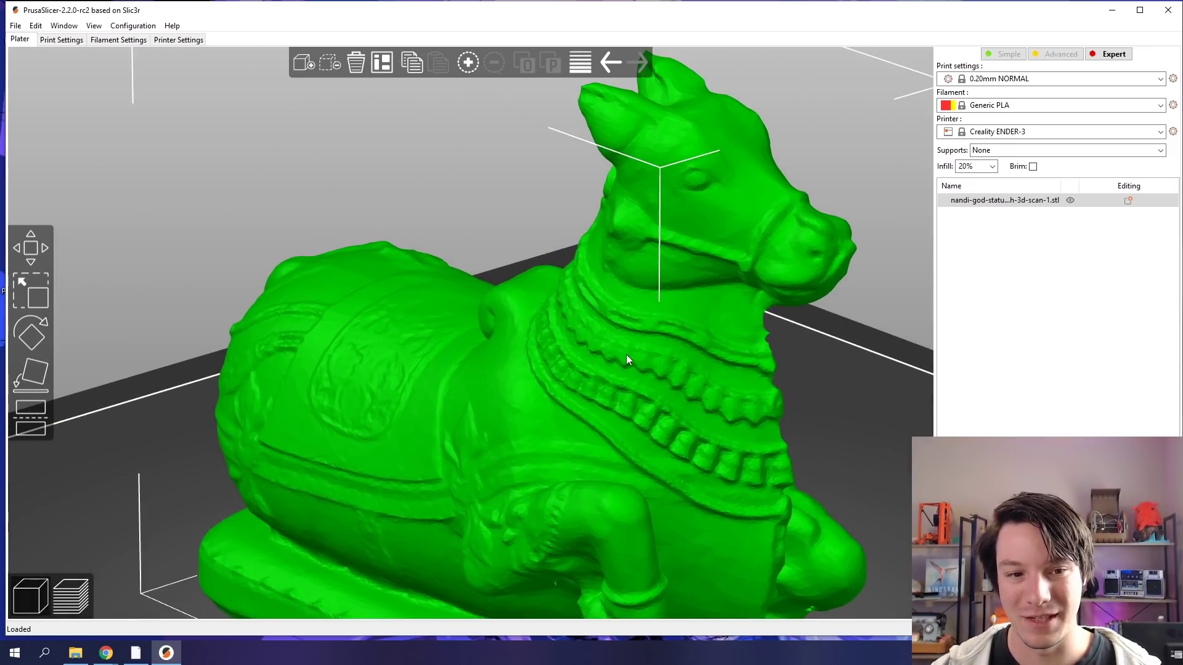
scroll(514, 330, "down", 10)
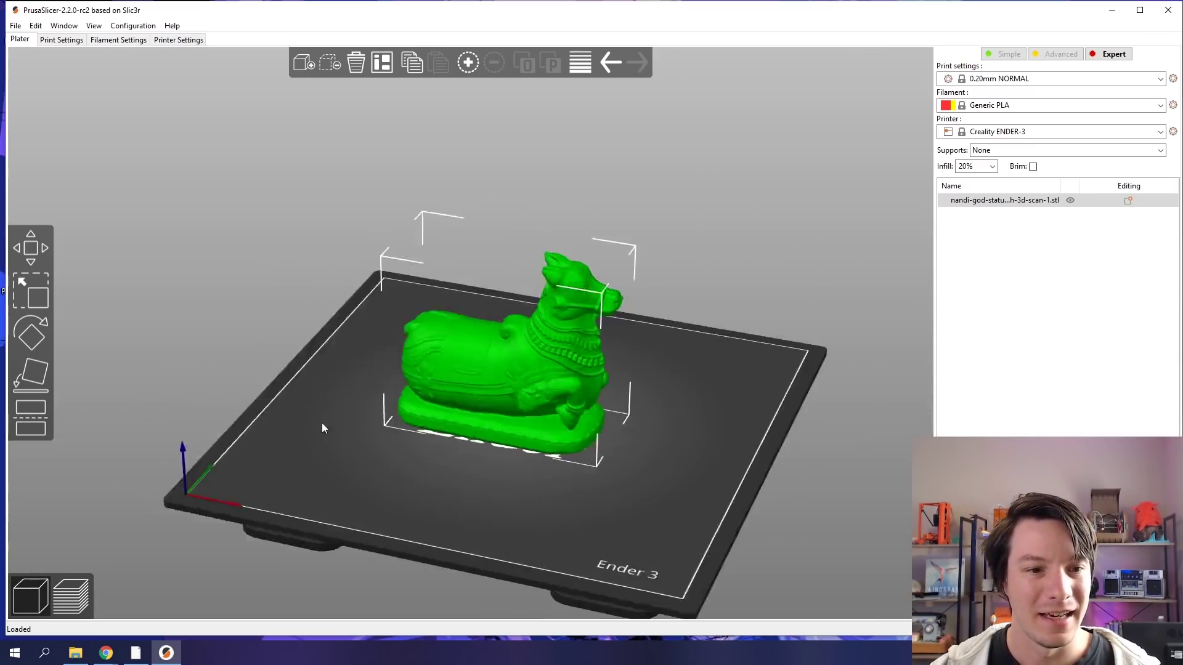
left_click_drag(390, 407, 791, 440)
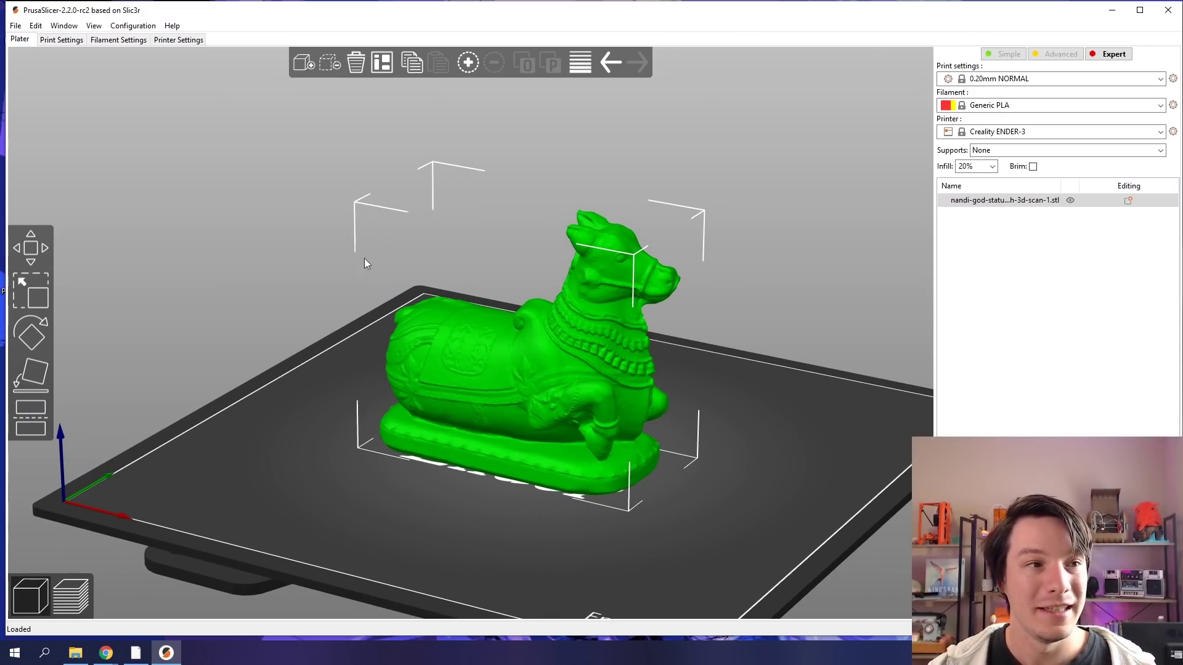
- Enable support material in the print settings, accept the suggested bridging perimeters adjustment, and set the overhang threshold to 25°
left_click(62, 40)
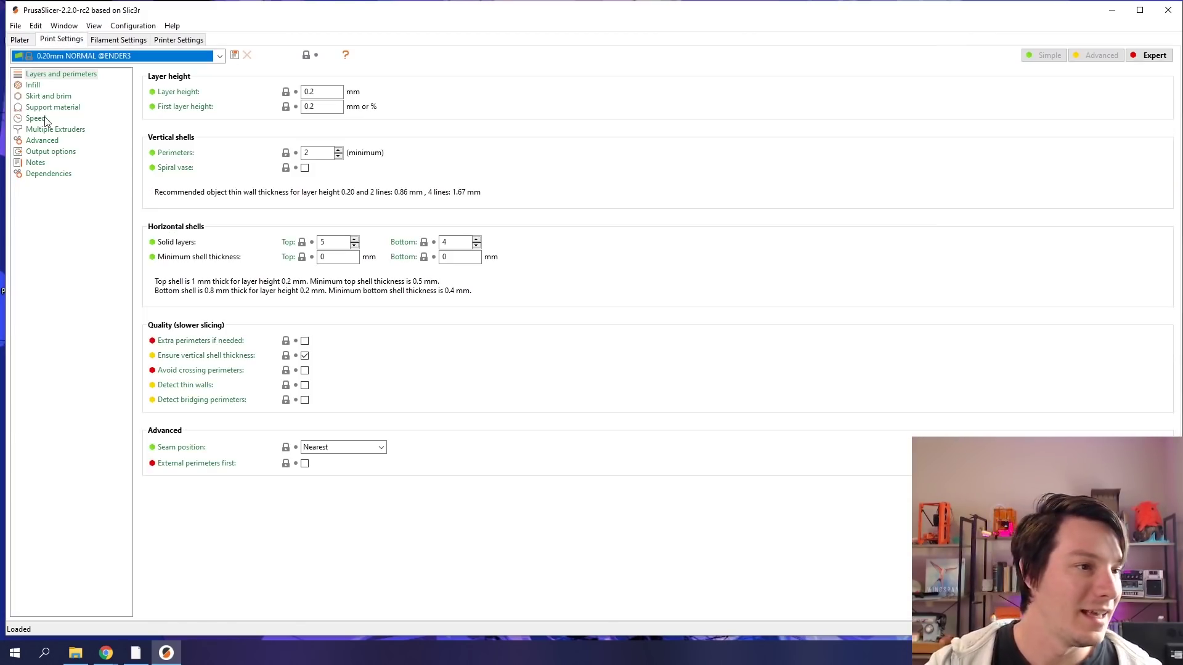
left_click(53, 105)
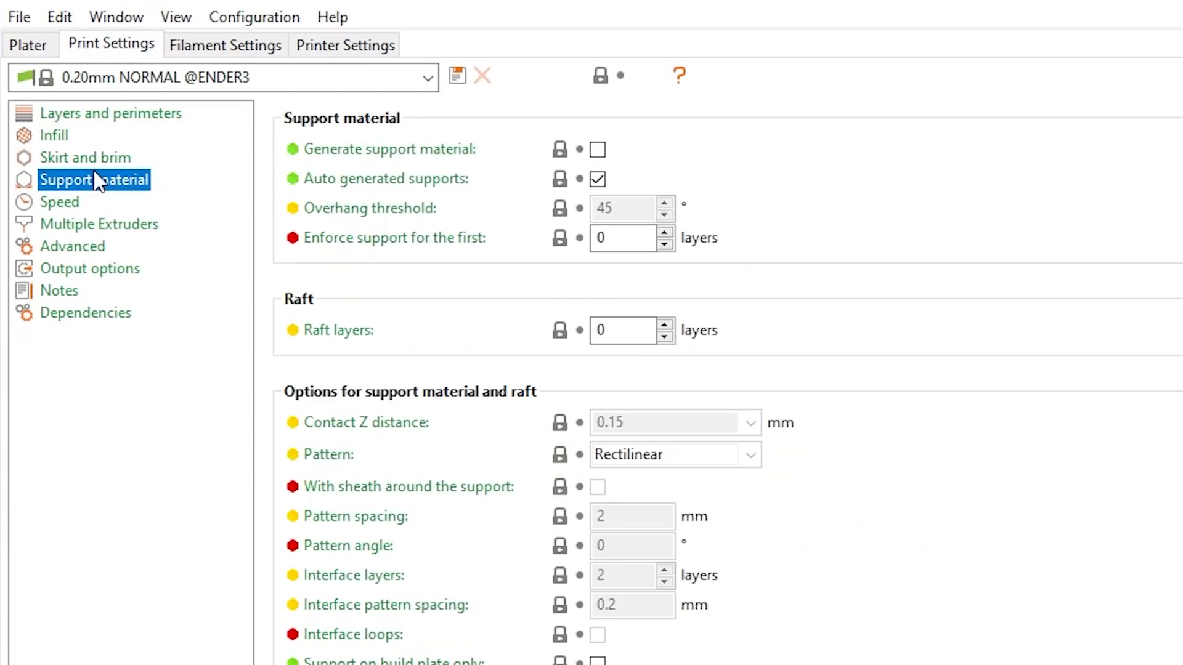
left_click(597, 149)
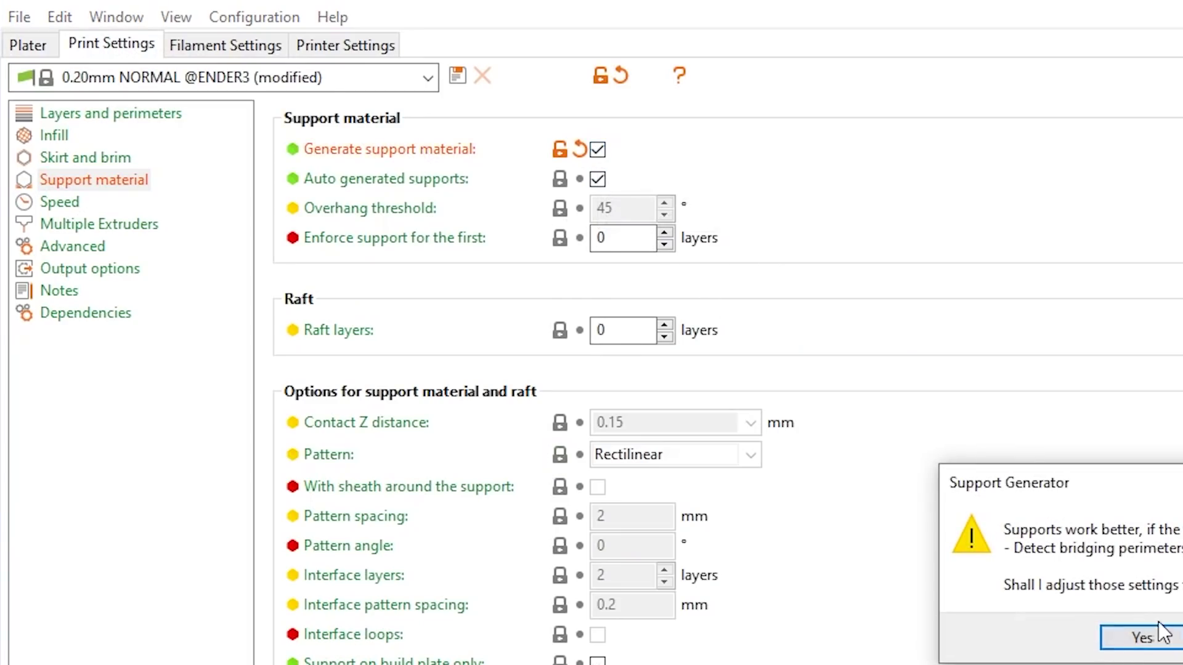
left_click(1142, 639)
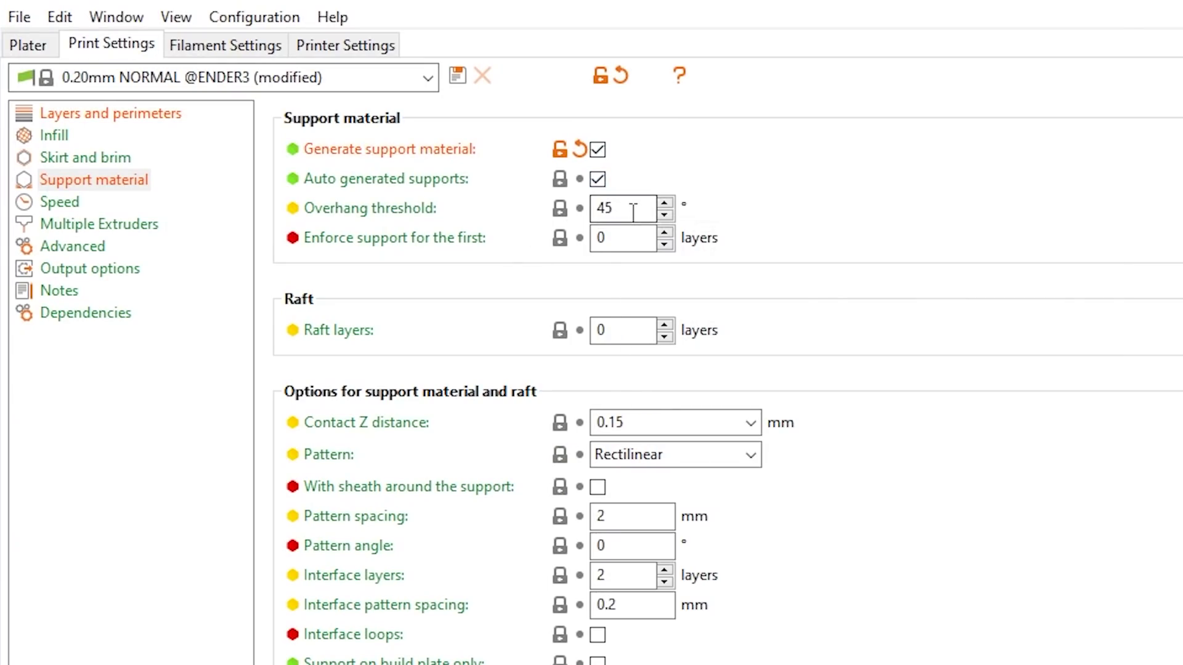
double_click(604, 209)
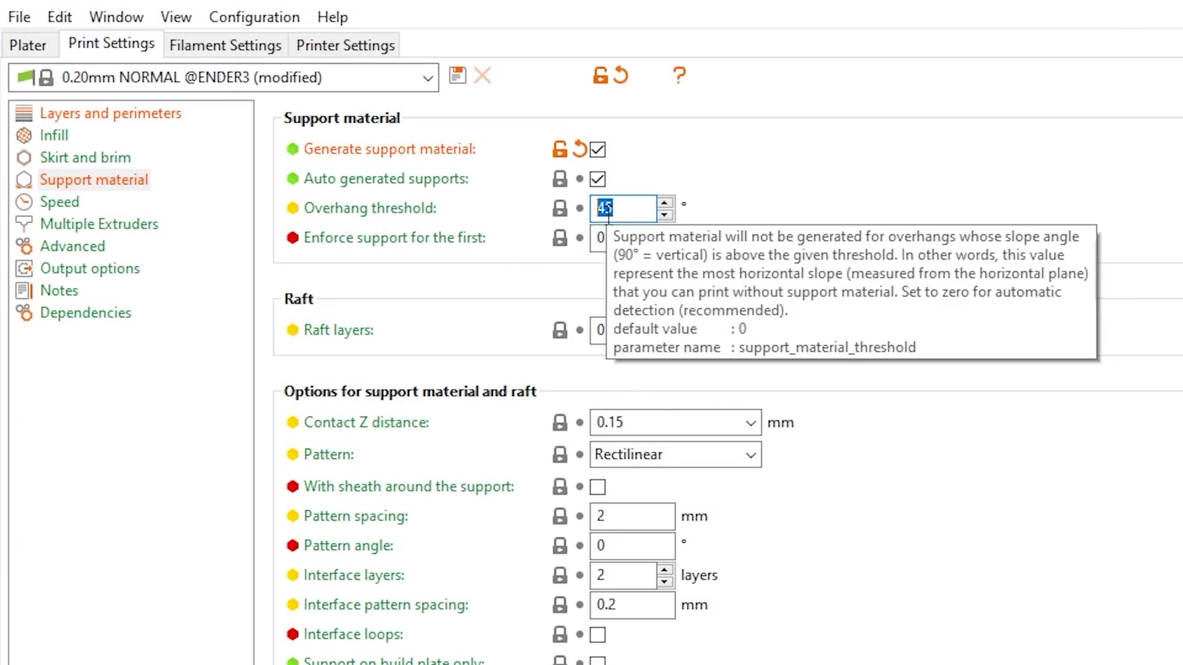
type("25")
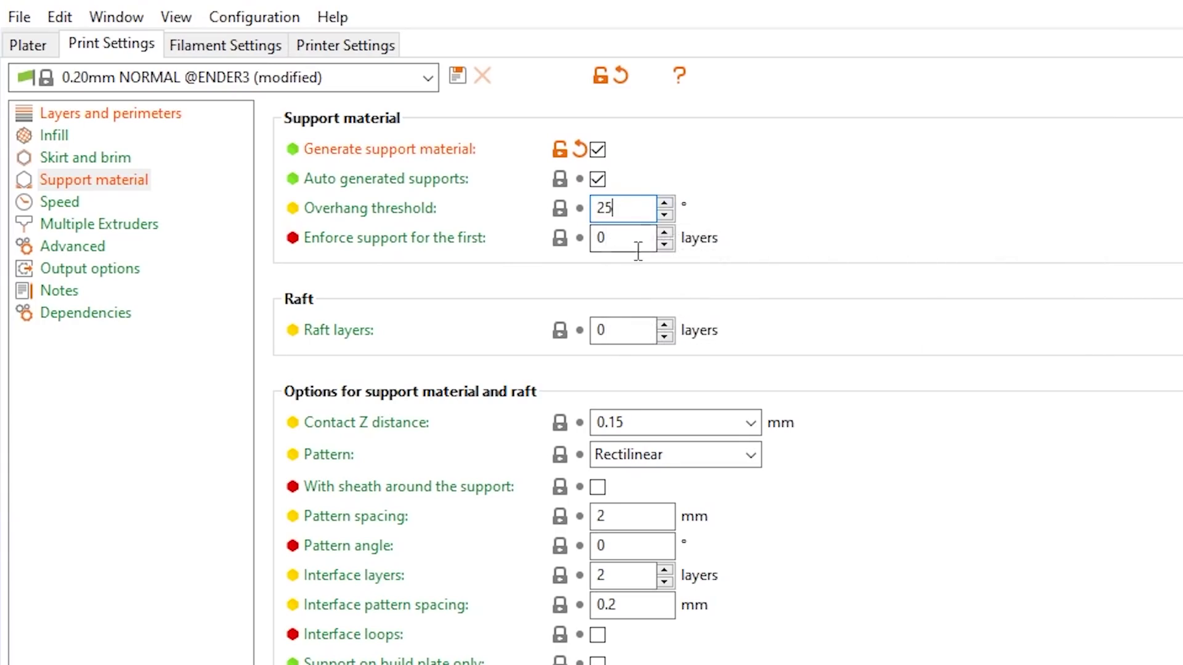
left_click(641, 240)
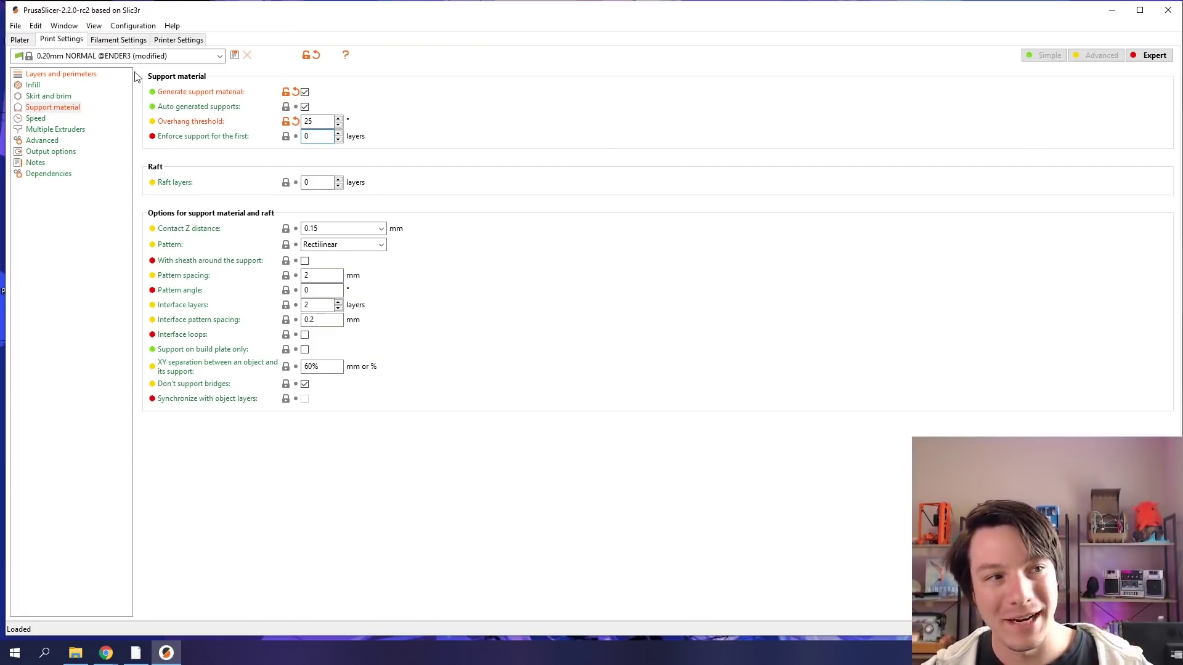
- Slice the statue and examine the supports generated under its muzzle and folded front leg
left_click(20, 41)
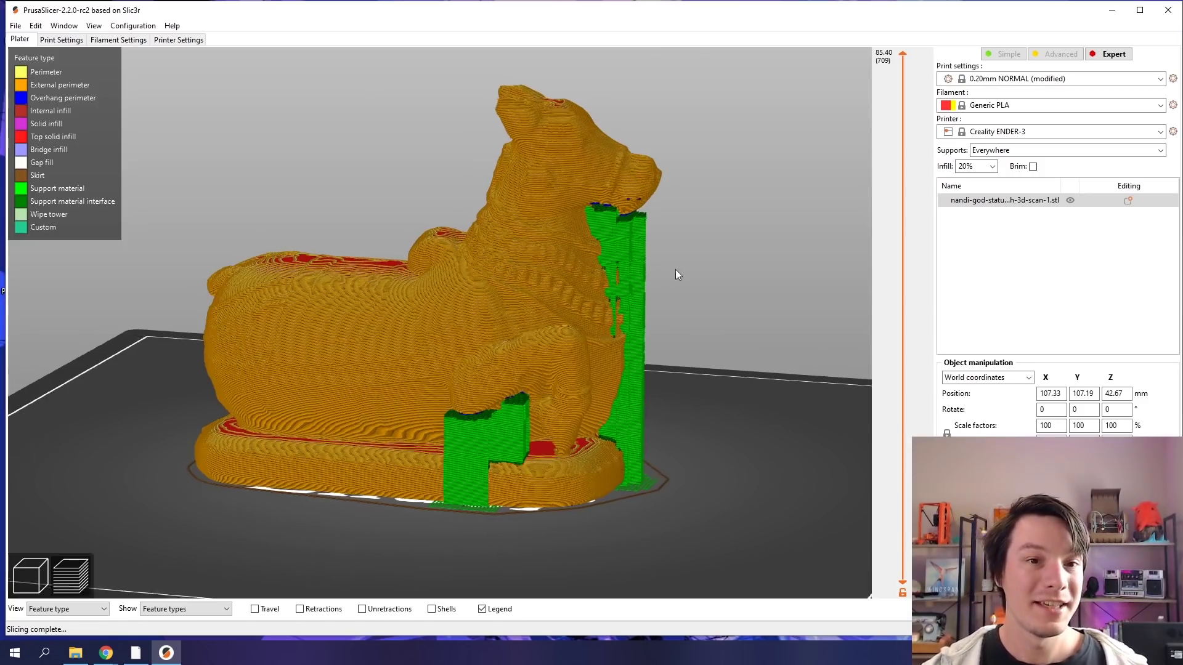
left_click_drag(676, 270, 659, 271)
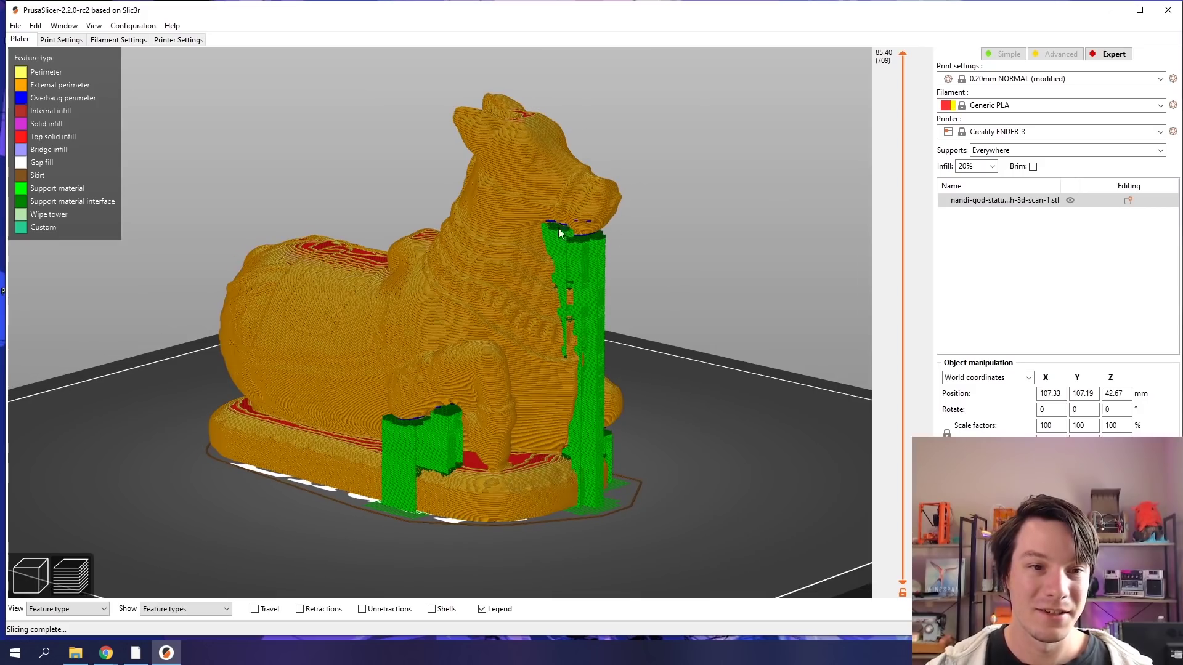
left_click_drag(578, 237, 737, 205)
scroll(665, 380, "up", 5)
scroll(579, 295, "up", 8)
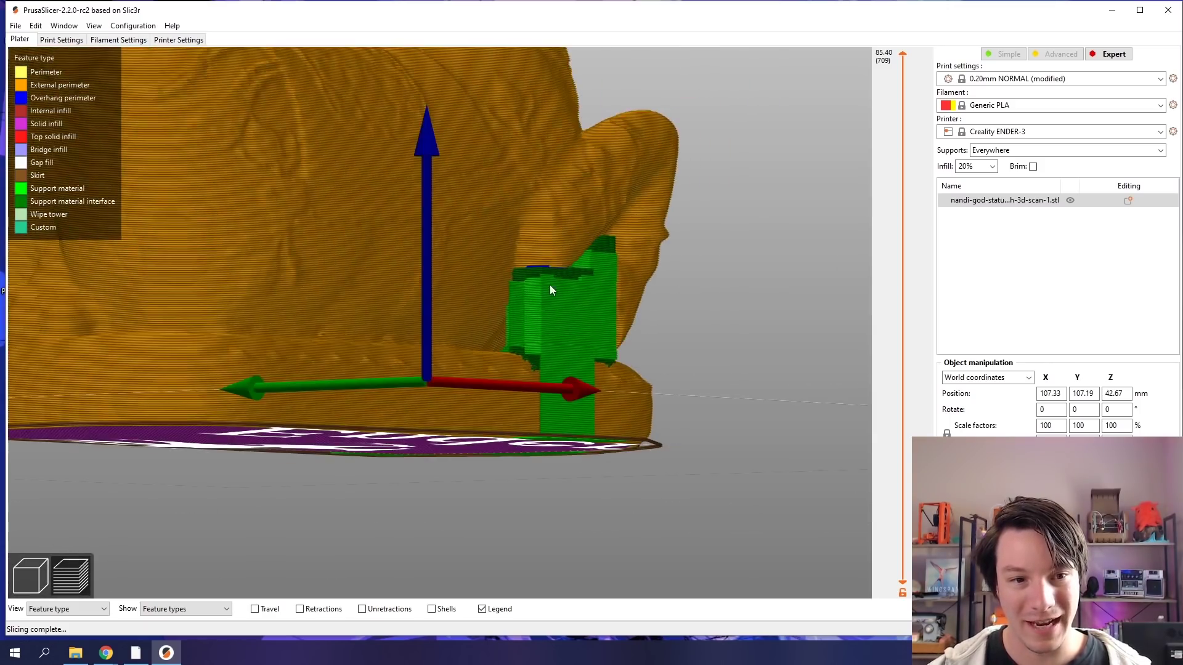
left_click_drag(550, 284, 484, 295)
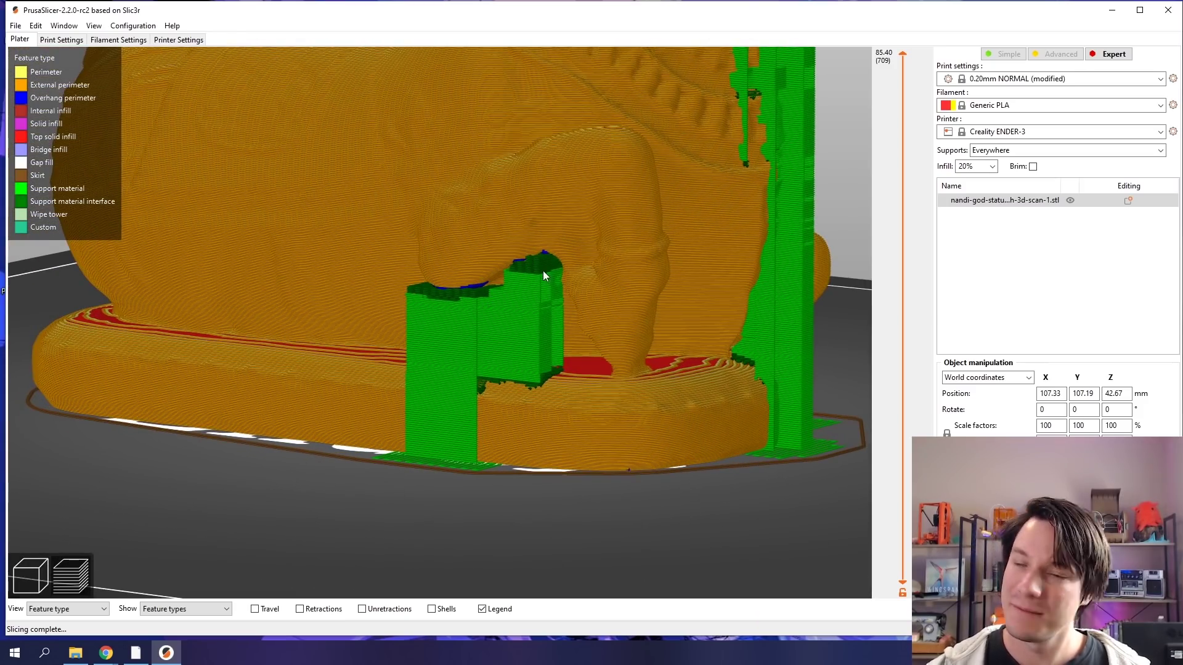
left_click_drag(542, 271, 435, 287)
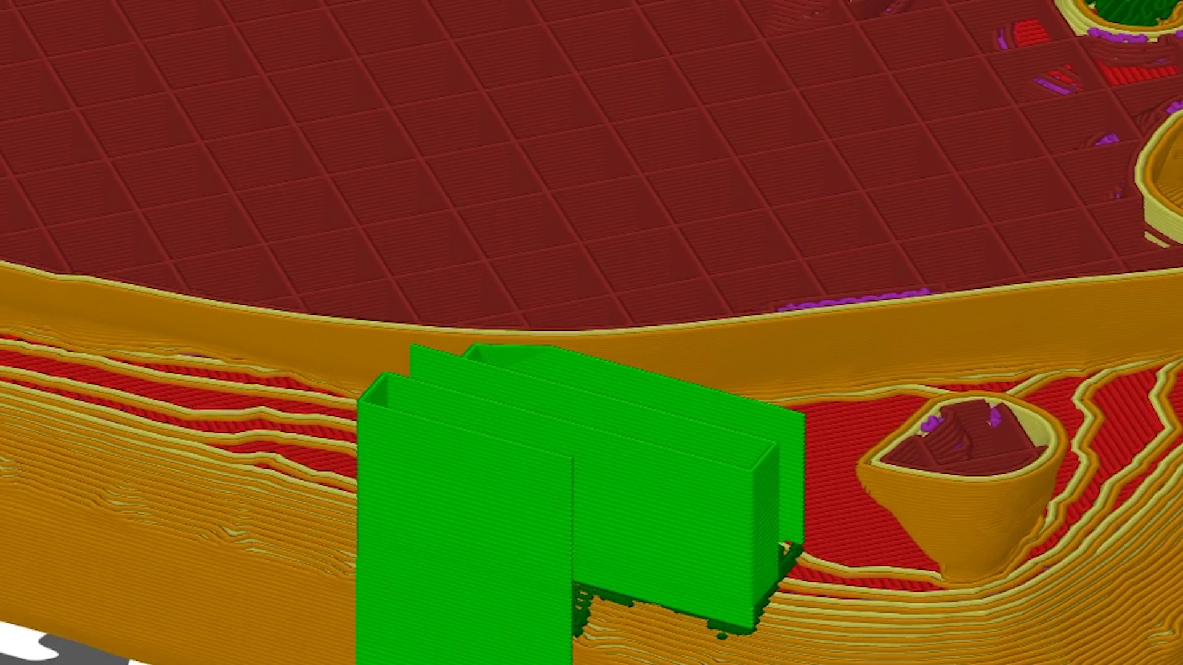
- Step the layer preview upward to 19.80 mm to examine how the support interface meets the folded leg
key("Up")
key("Up")
key("Up")
key("Up")
key("Up")
key("Up")
key("Up")
key("Up")
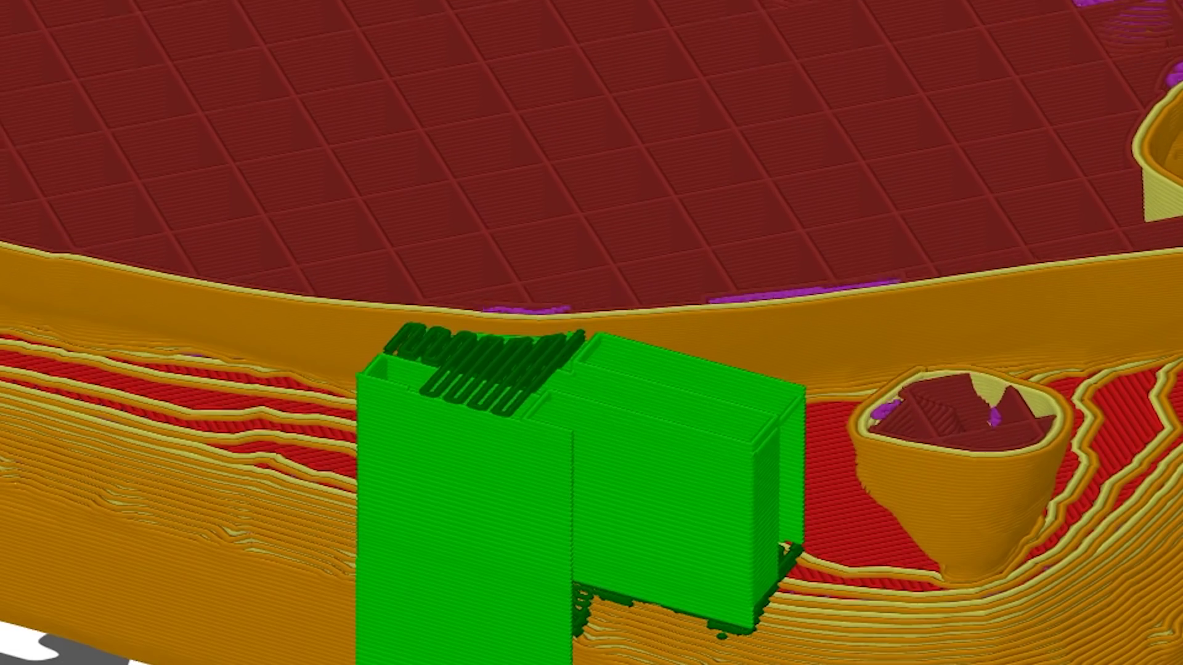
key("Up")
key("Up")
key("Up")
key("Up")
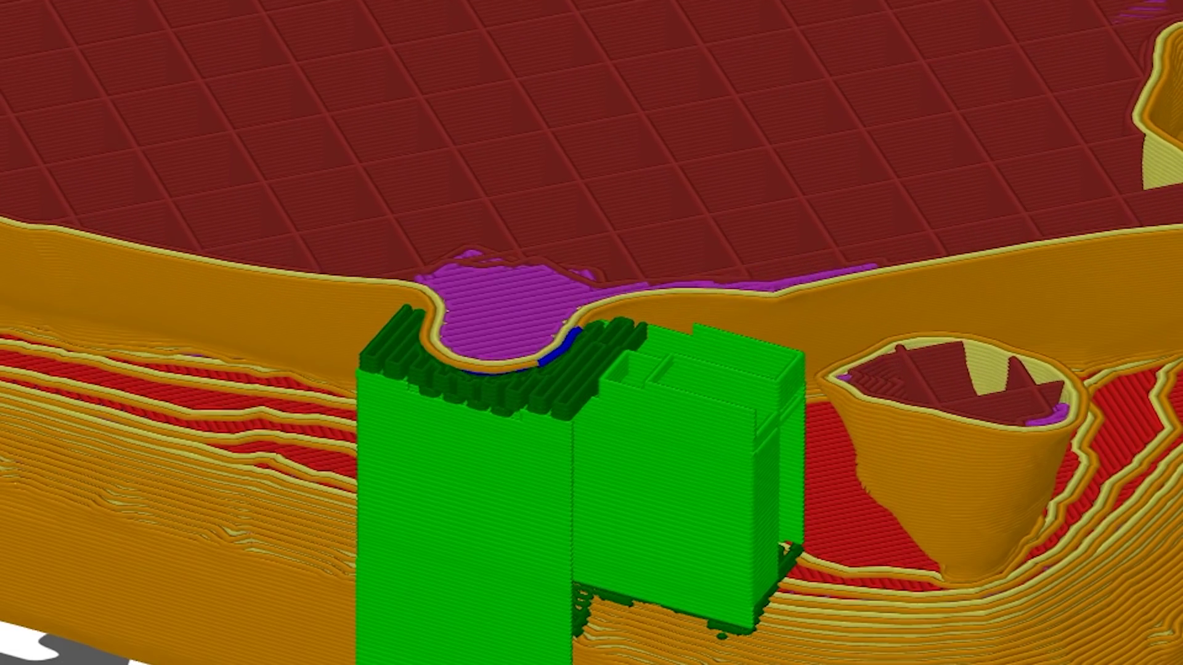
key("Up")
key("Up")
key("Up")
key("Up")
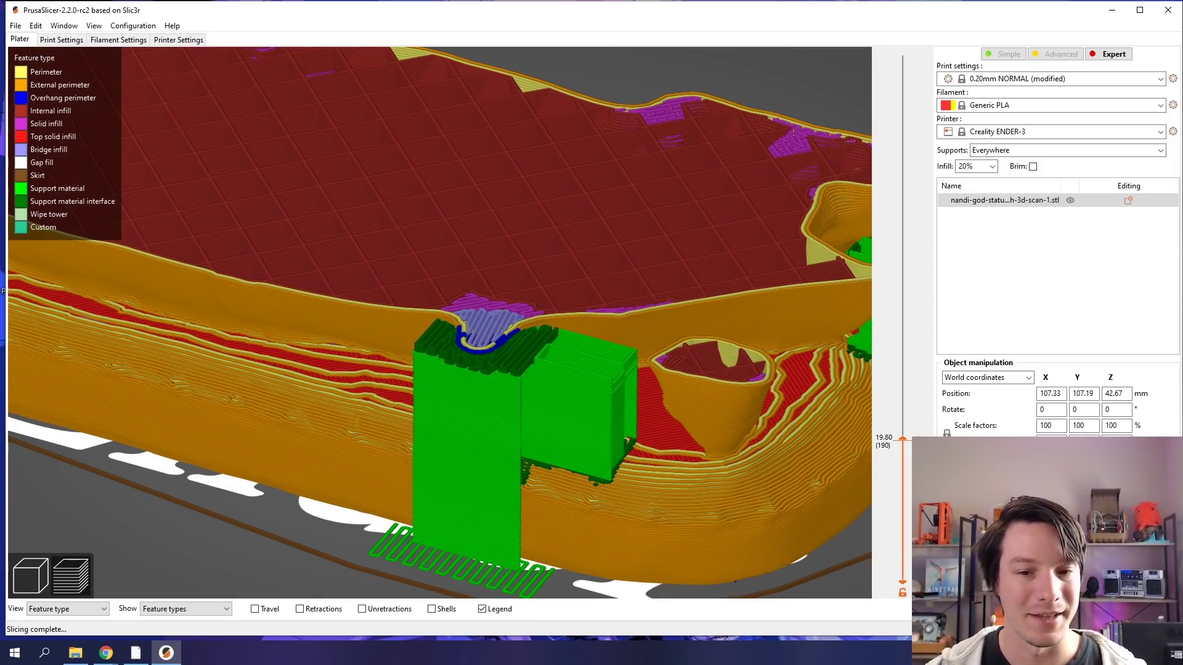
- Raise the layer preview to about 29.9 mm and examine the infill and the supports around the front legs
left_click_drag(902, 438, 902, 368)
scroll(565, 314, "down", 5)
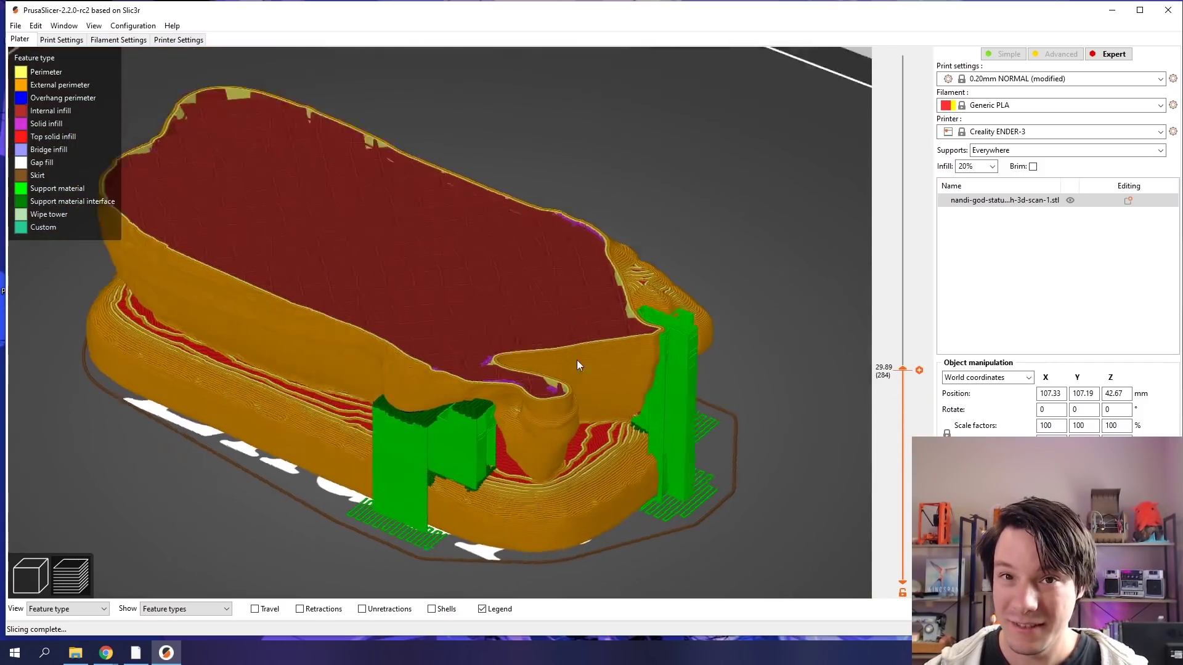
left_click_drag(585, 349, 542, 376)
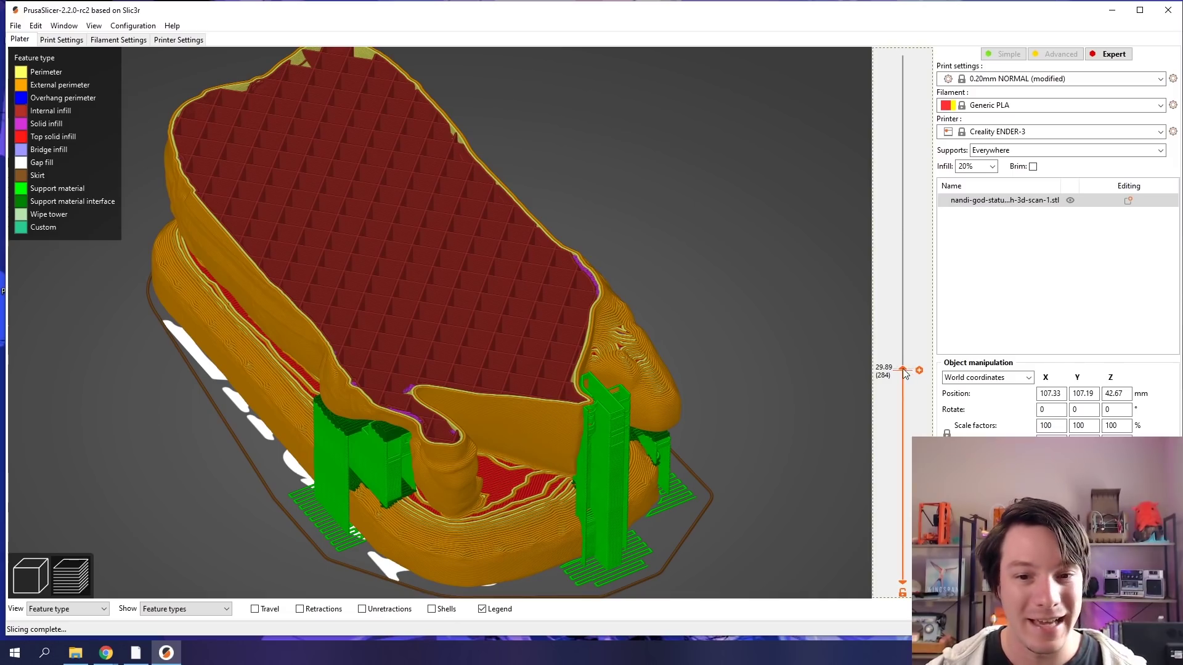
- Move the layer preview back and forth around 60 mm, and up to 77 mm, to examine the supports beneath the muzzle
left_click_drag(904, 370, 879, 167)
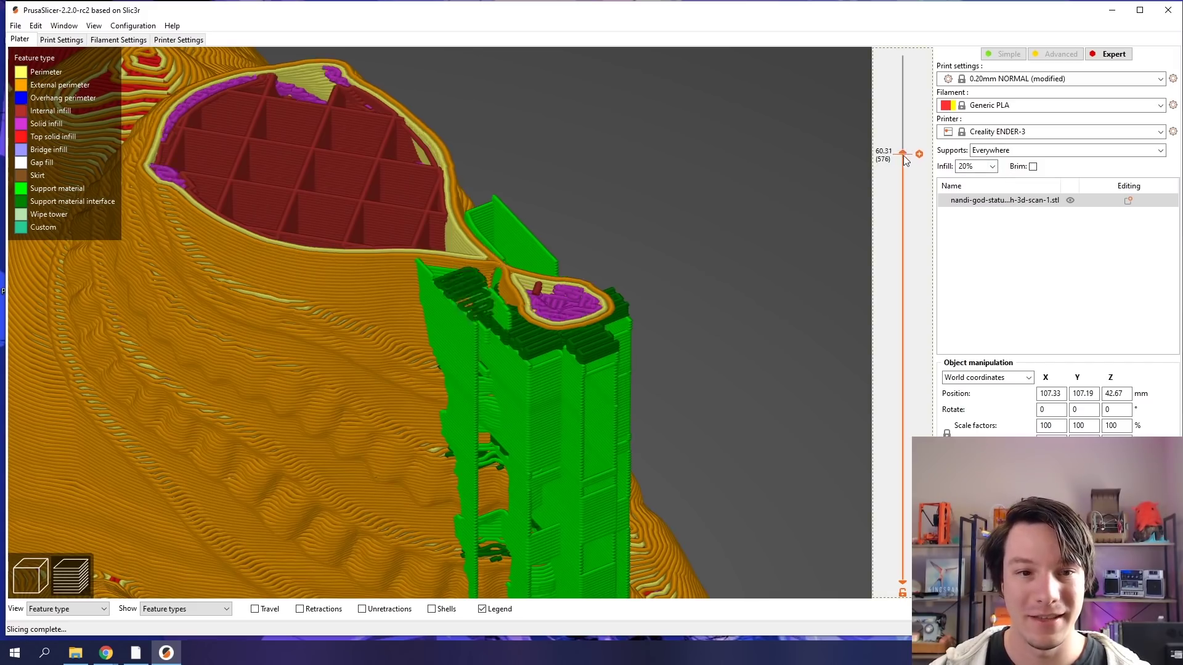
mouse_move(910, 158)
left_mouse_down()
mouse_move(912, 180)
mouse_move(915, 169)
left_mouse_up()
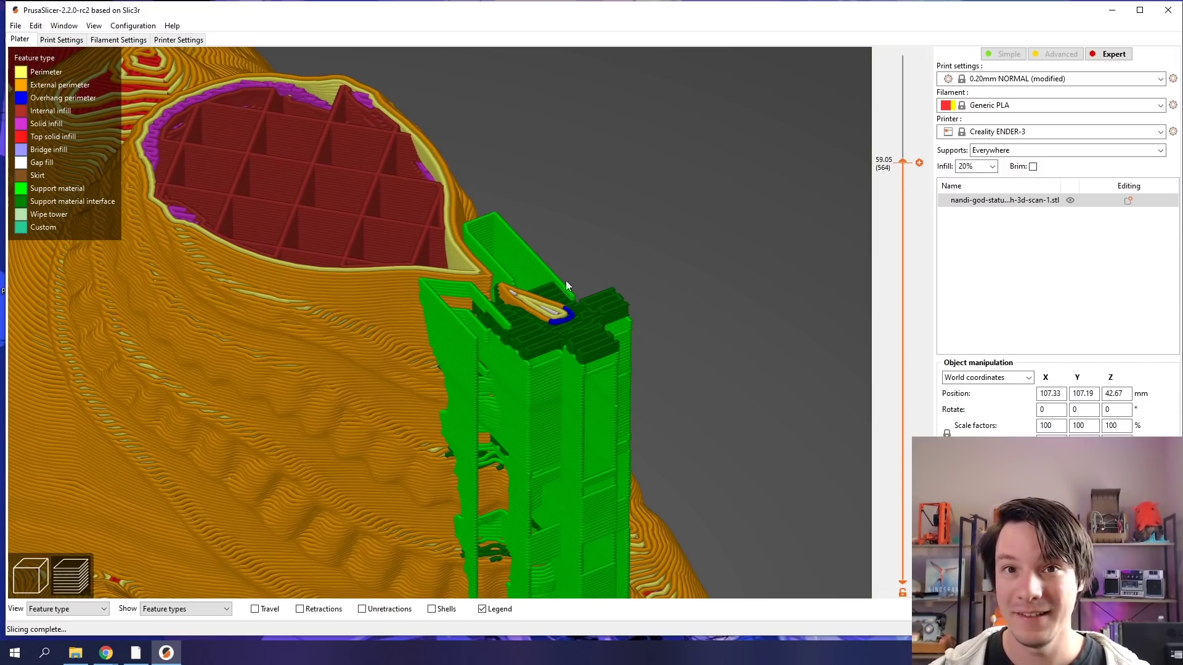
scroll(904, 164, "up", 1)
scroll(903, 164, "up", 10)
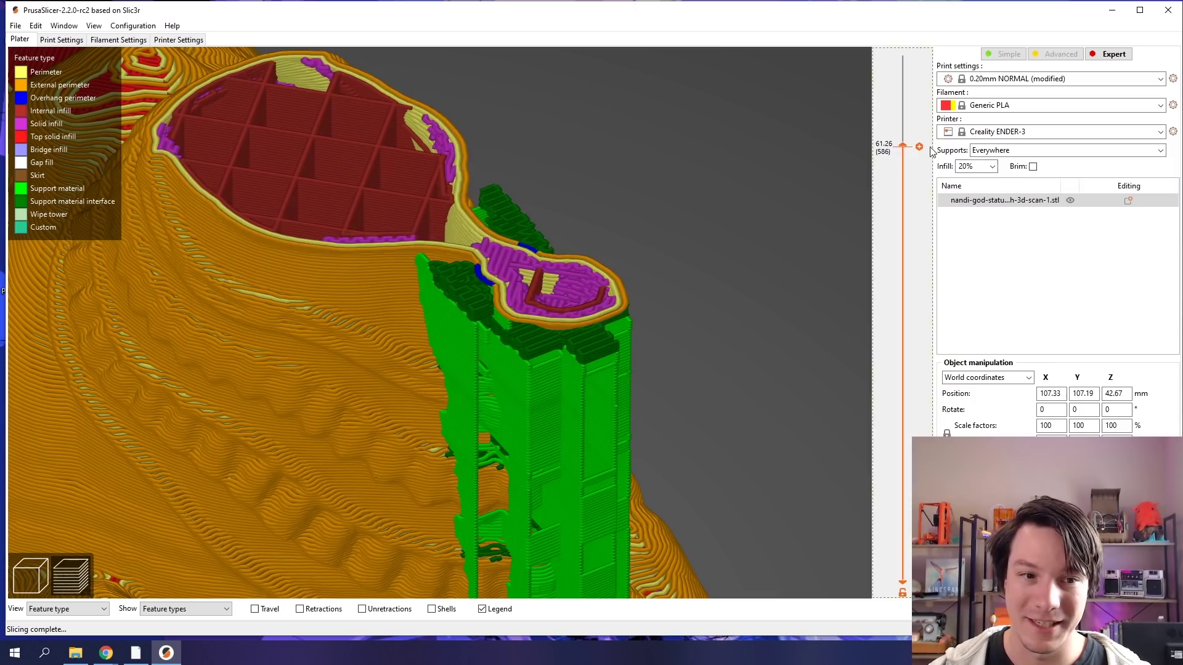
left_click_drag(931, 158, 935, 88)
scroll(322, 159, "down", 2)
left_click_drag(323, 154, 503, 233)
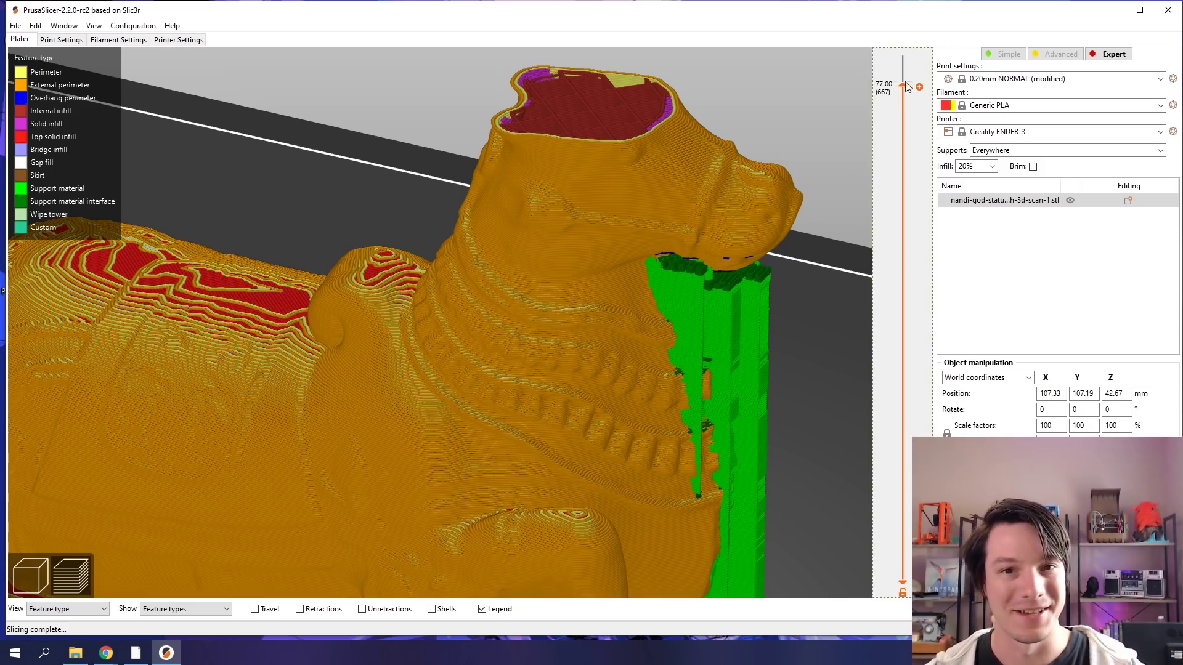
- Raise the layer preview to the topmost layer at 85.40 mm and examine the stepped surface along the statue's back
left_click_drag(903, 86, 920, 20)
scroll(286, 324, "down", 5)
left_click_drag(286, 324, 419, 334)
scroll(465, 306, "up", 5)
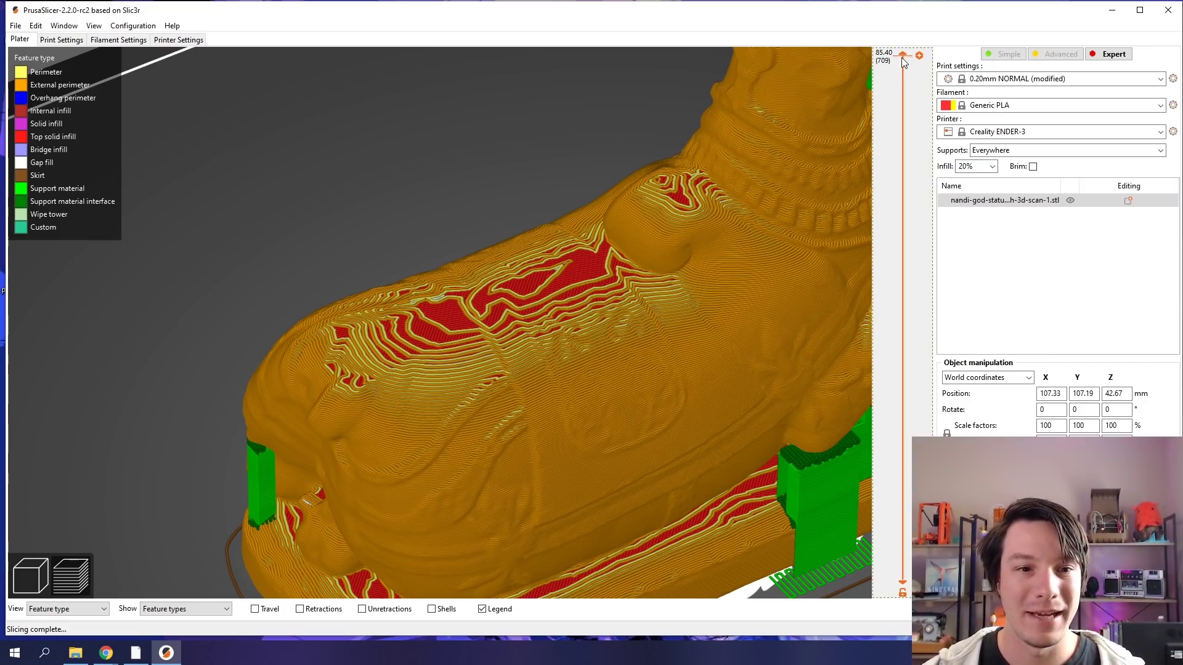
left_click_drag(902, 58, 875, 21)
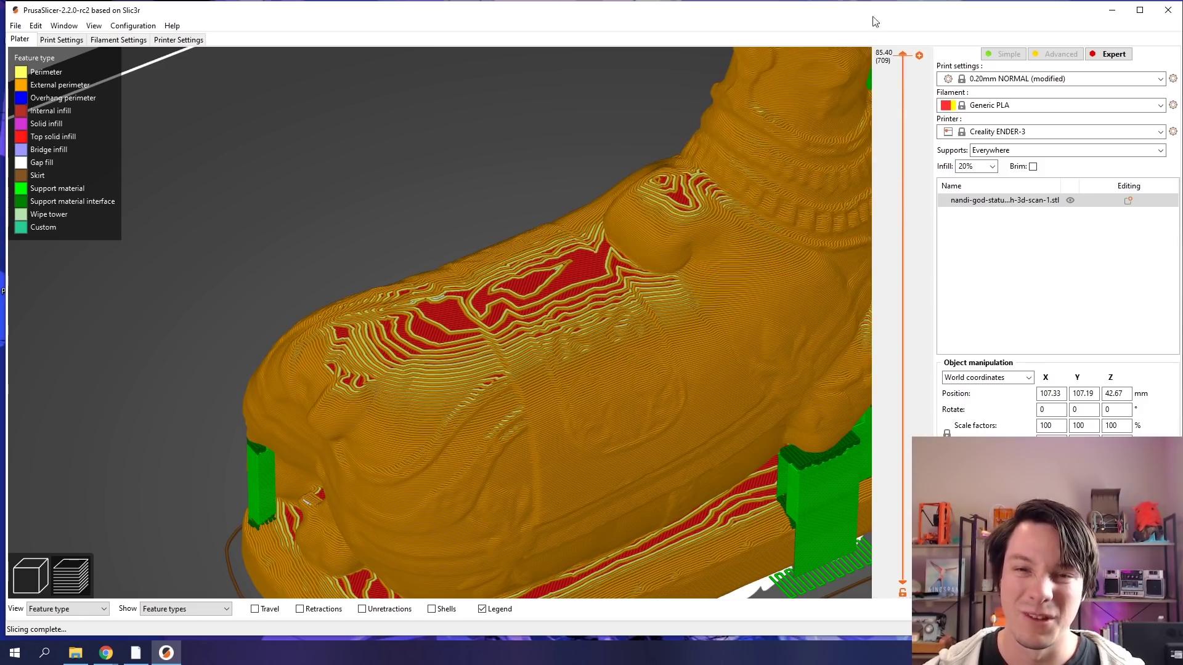
- Examine the top surfaces of the statue's head and back from the side, along with the complete set of supports
scroll(652, 191, "down", 5)
left_click_drag(652, 191, 520, 285)
scroll(635, 243, "up", 5)
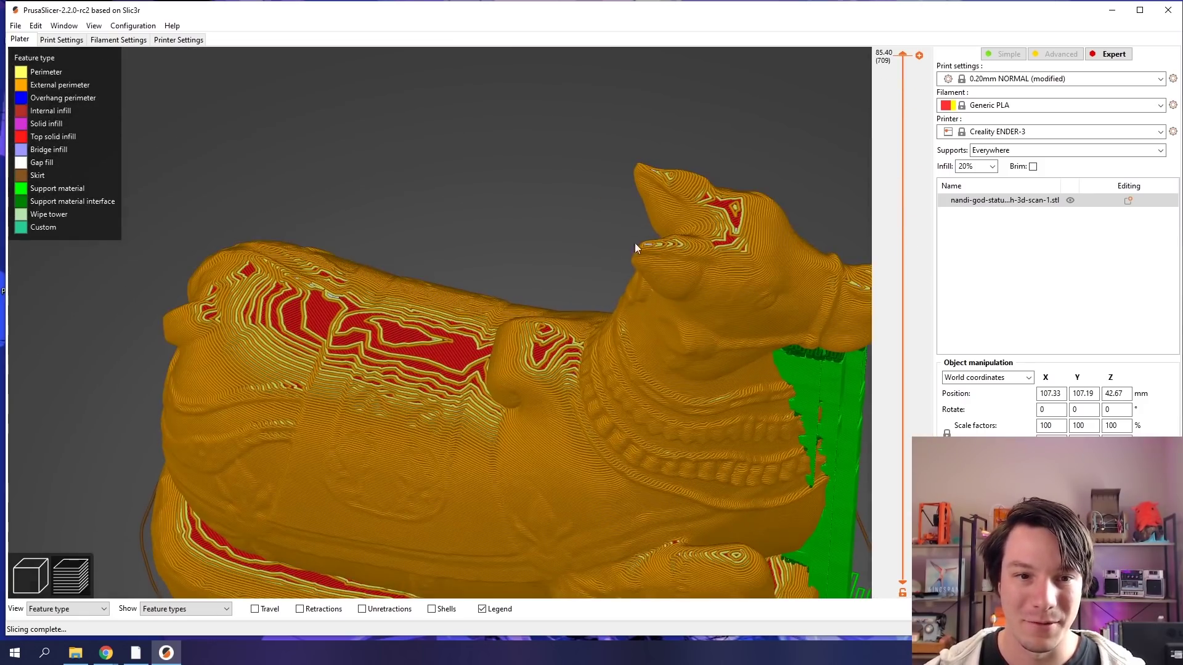
scroll(606, 258, "down", 5)
left_click_drag(472, 341, 117, 455)
scroll(462, 327, "up", 3)
scroll(508, 335, "down", 3)
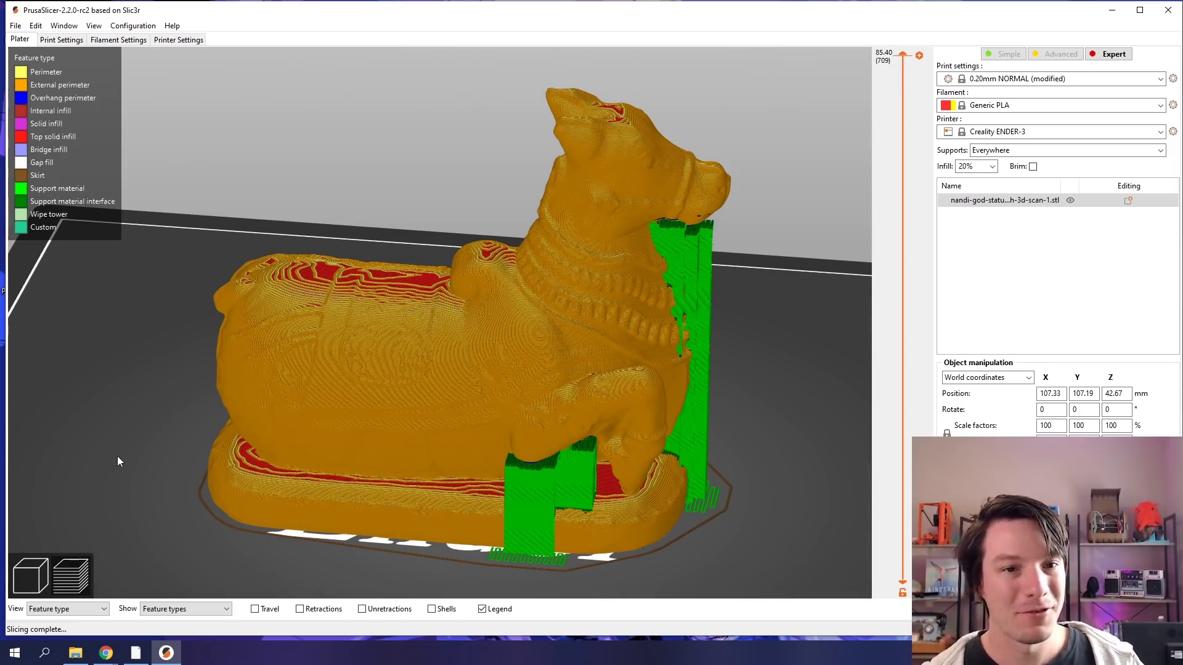
mouse_move(117, 457)
left_mouse_down()
mouse_move(192, 444)
mouse_move(135, 444)
mouse_move(124, 453)
mouse_move(164, 455)
mouse_move(138, 464)
left_mouse_up()
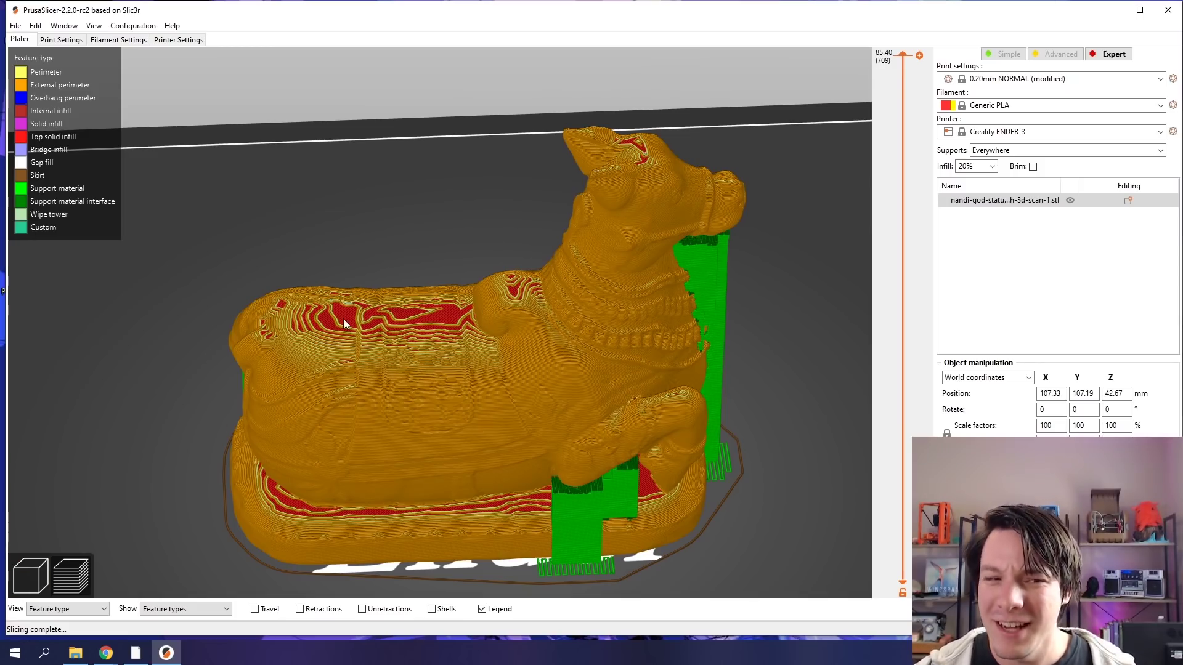
- Return to the solid model view and check the Layers and perimeters print settings
left_click(24, 576)
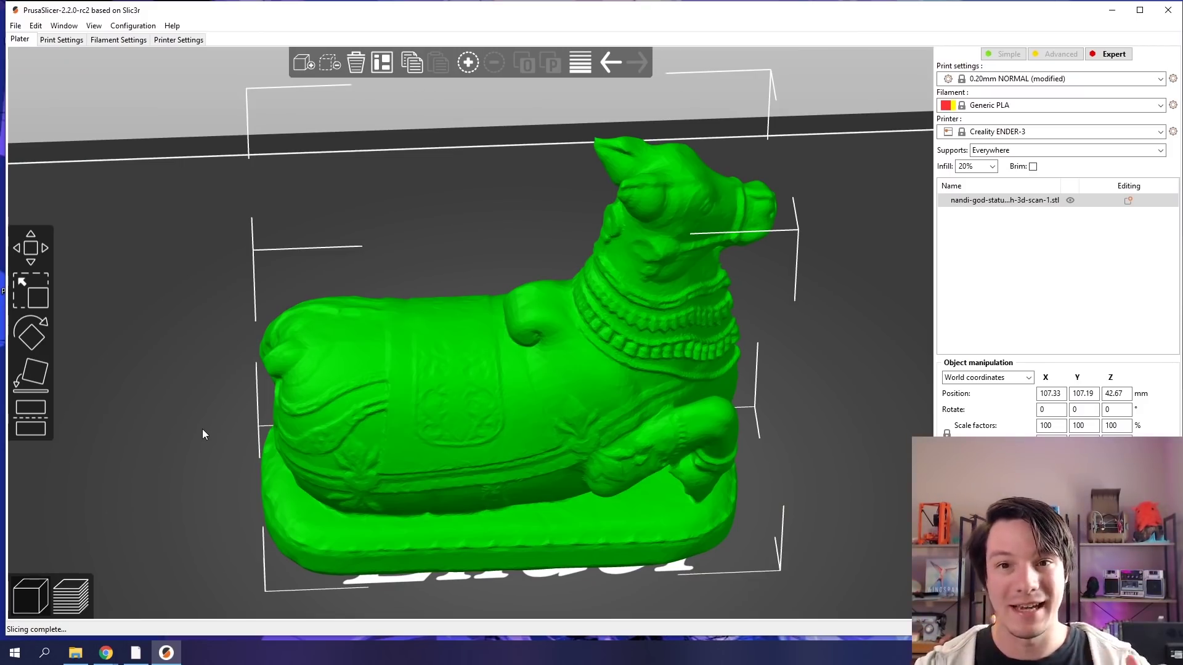
left_click(54, 39)
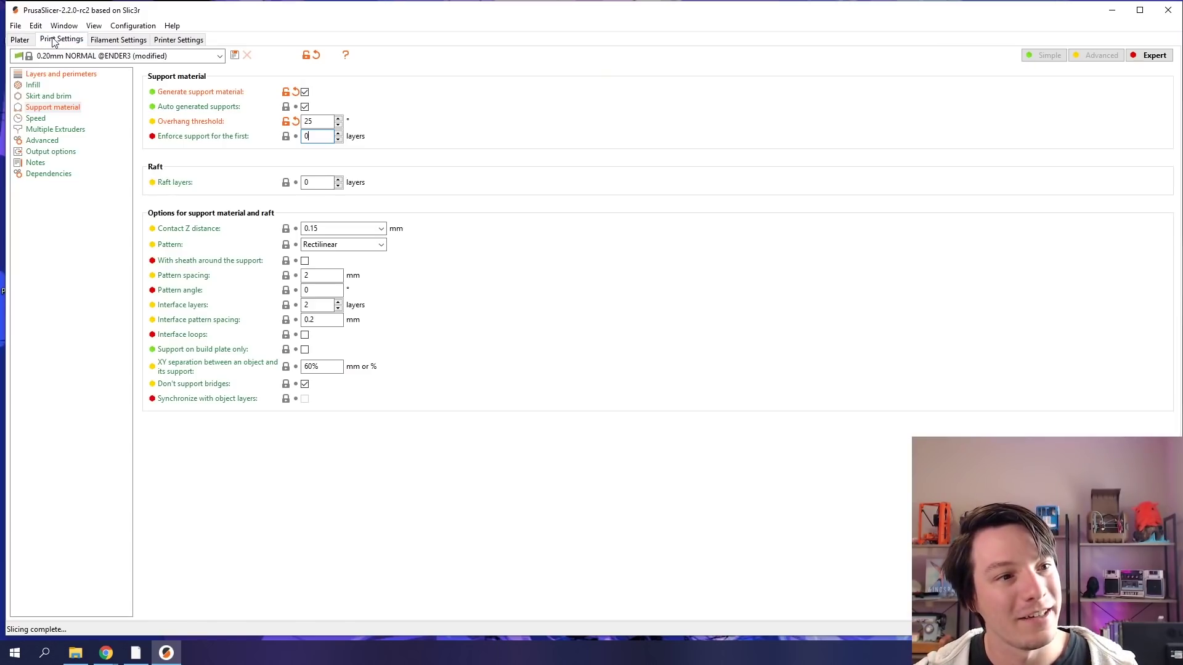
left_click(50, 74)
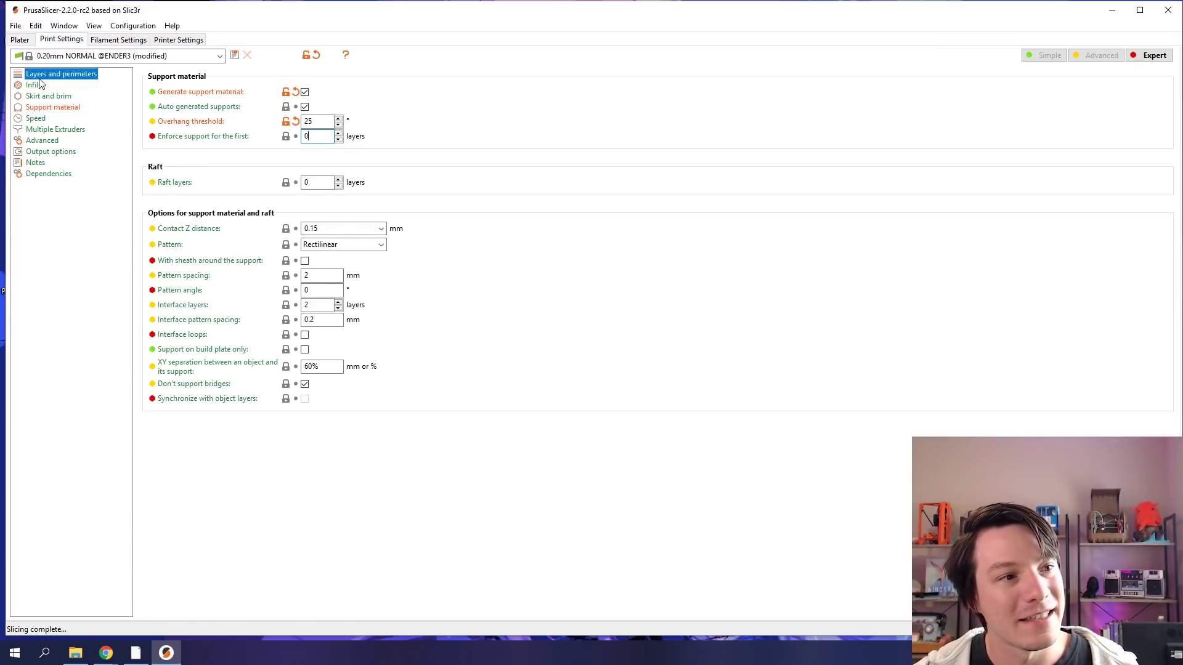
left_click(20, 40)
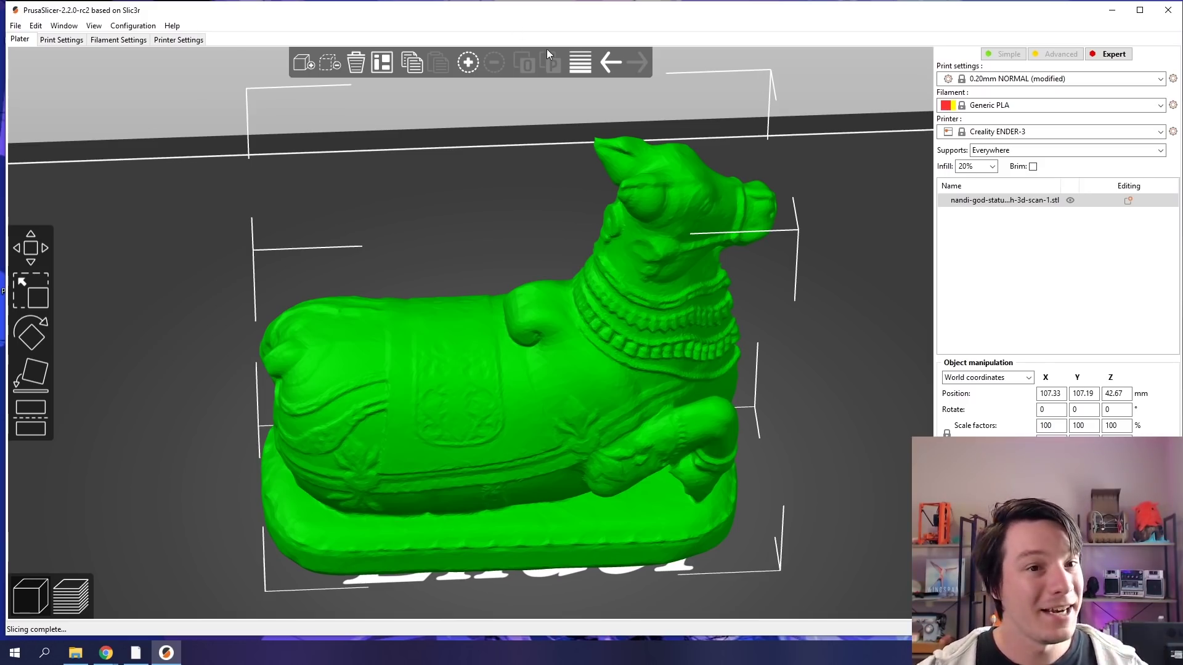
- Apply an adaptive variable layer height to the statue at quality/speed 0.50 and smooth it with radius 5
left_click(580, 62)
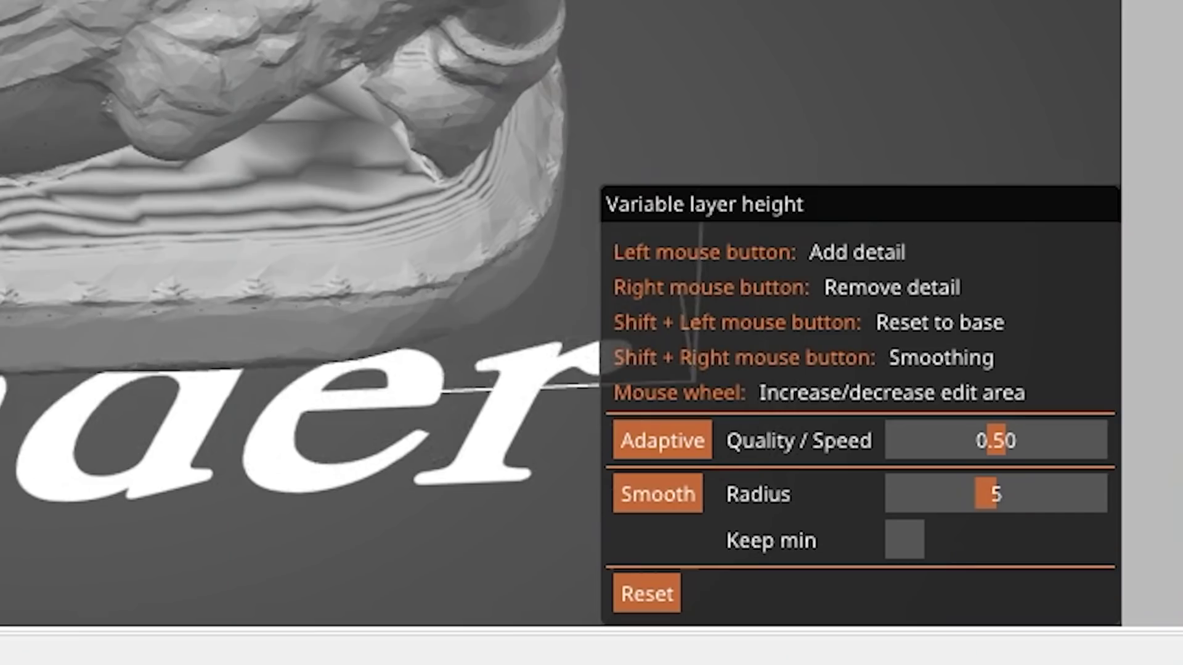
left_click(678, 448)
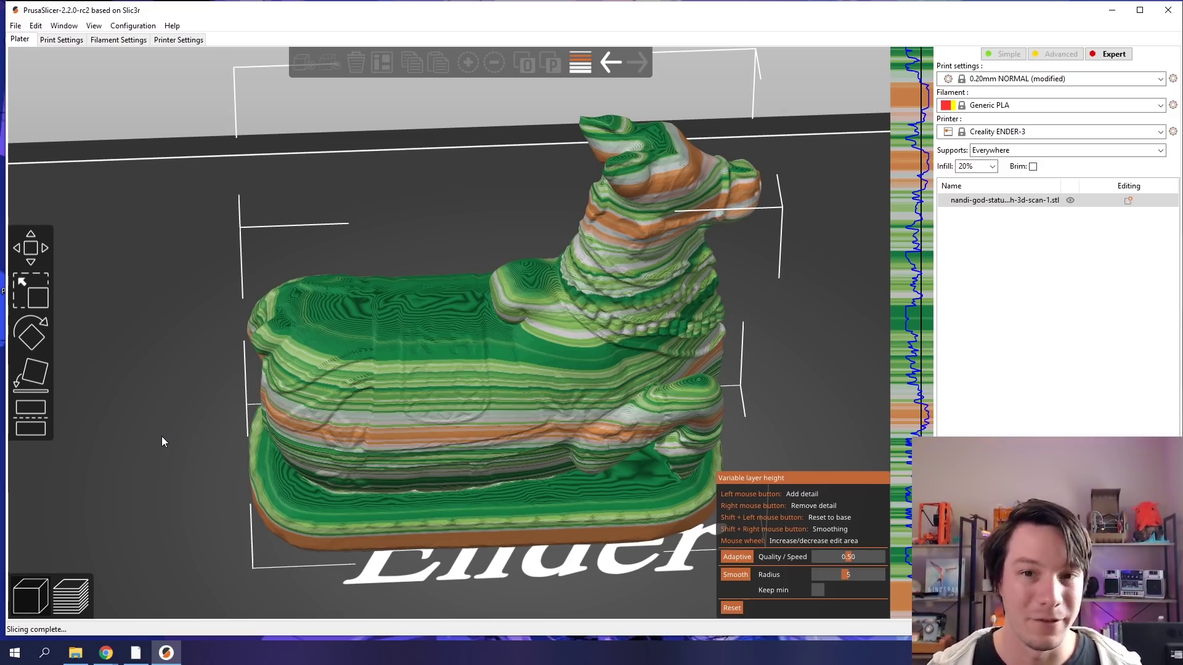
left_click_drag(142, 321, 165, 392)
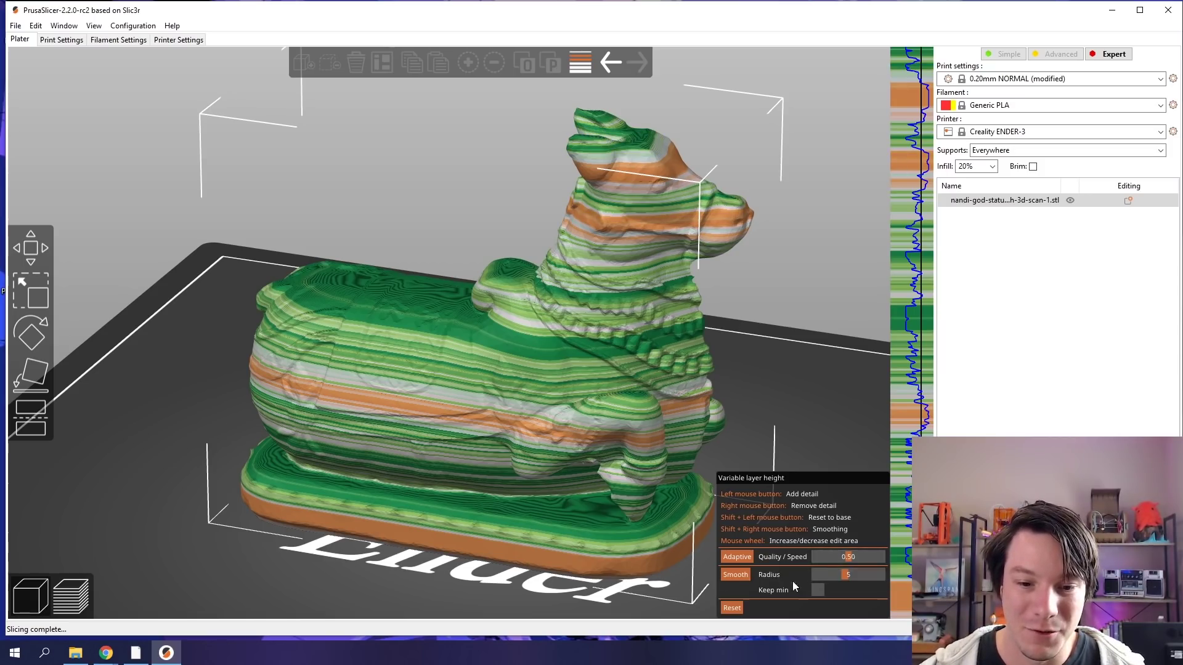
left_click(737, 574)
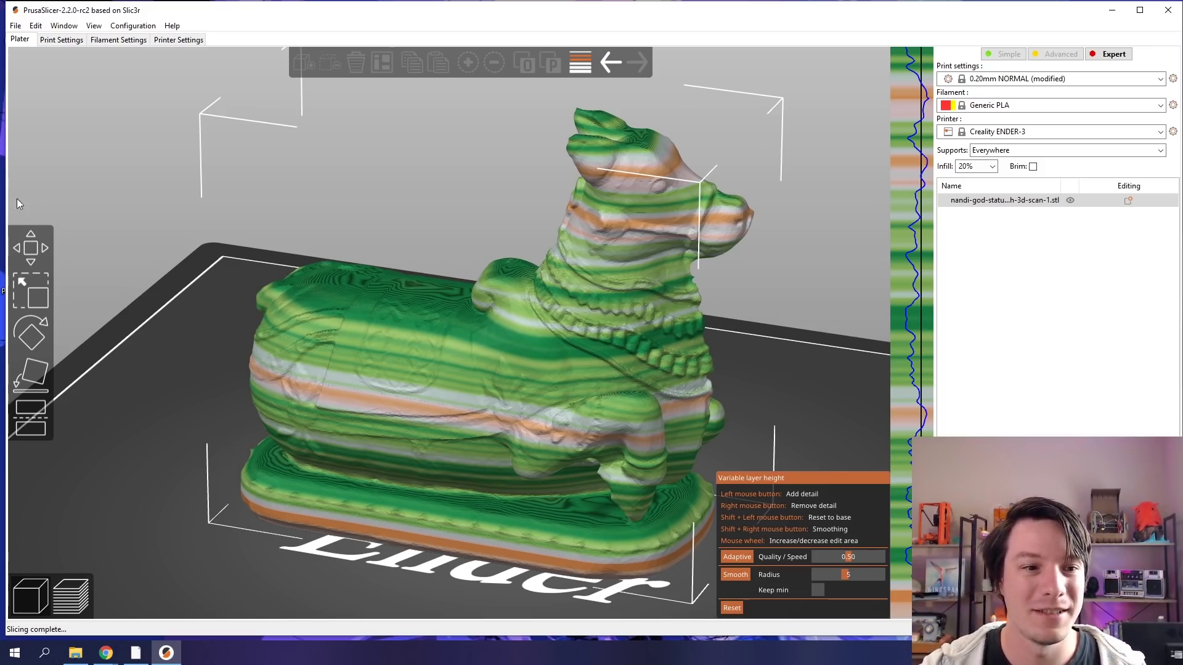
- Slice the statue with the variable layer heights and lower the layer preview to about 46.92 mm to examine the back
left_click_drag(108, 138, 121, 206)
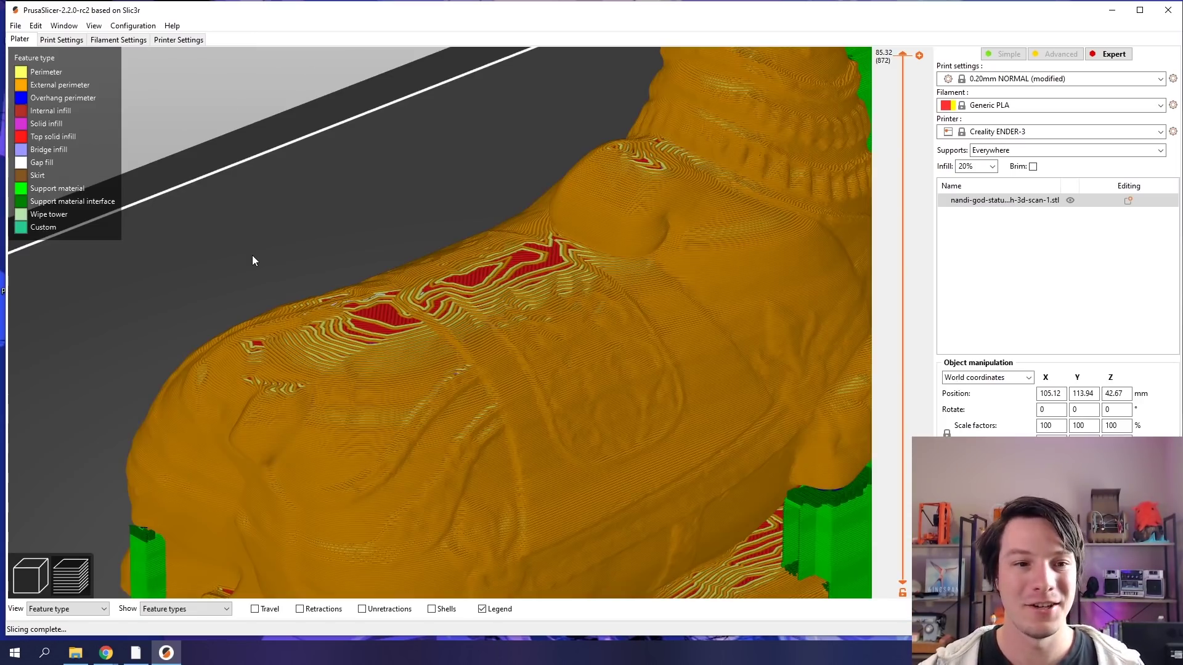
scroll(253, 261, "up", 3)
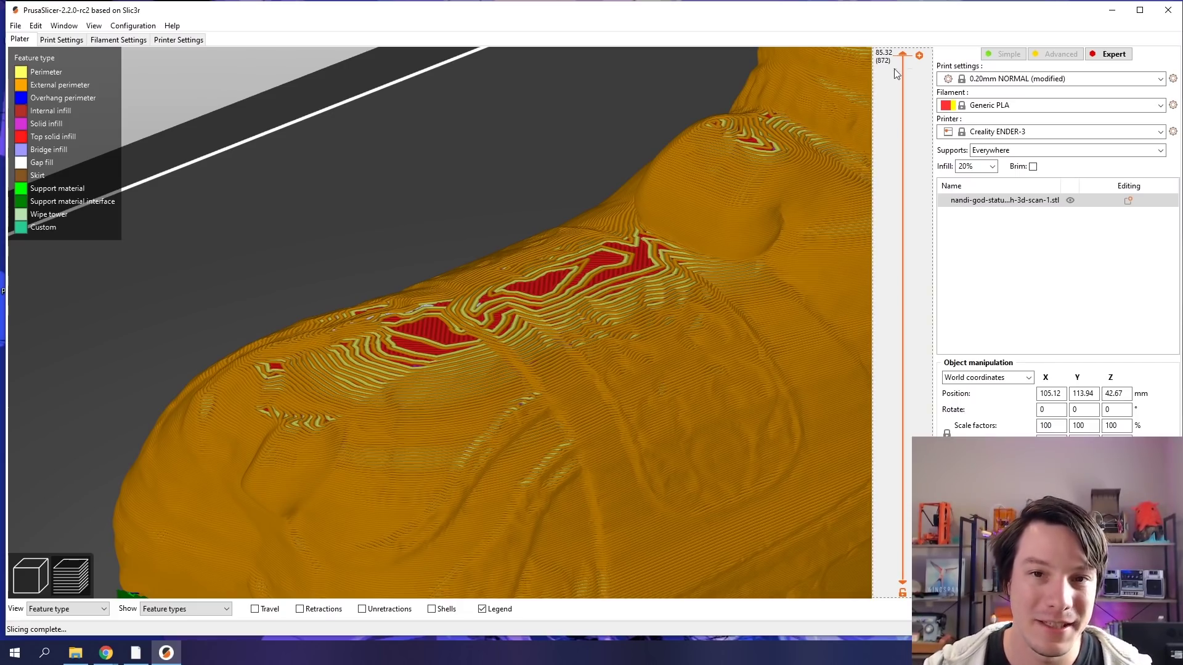
left_click_drag(902, 54, 889, 264)
left_click_drag(901, 257, 904, 274)
scroll(593, 288, "down", 5)
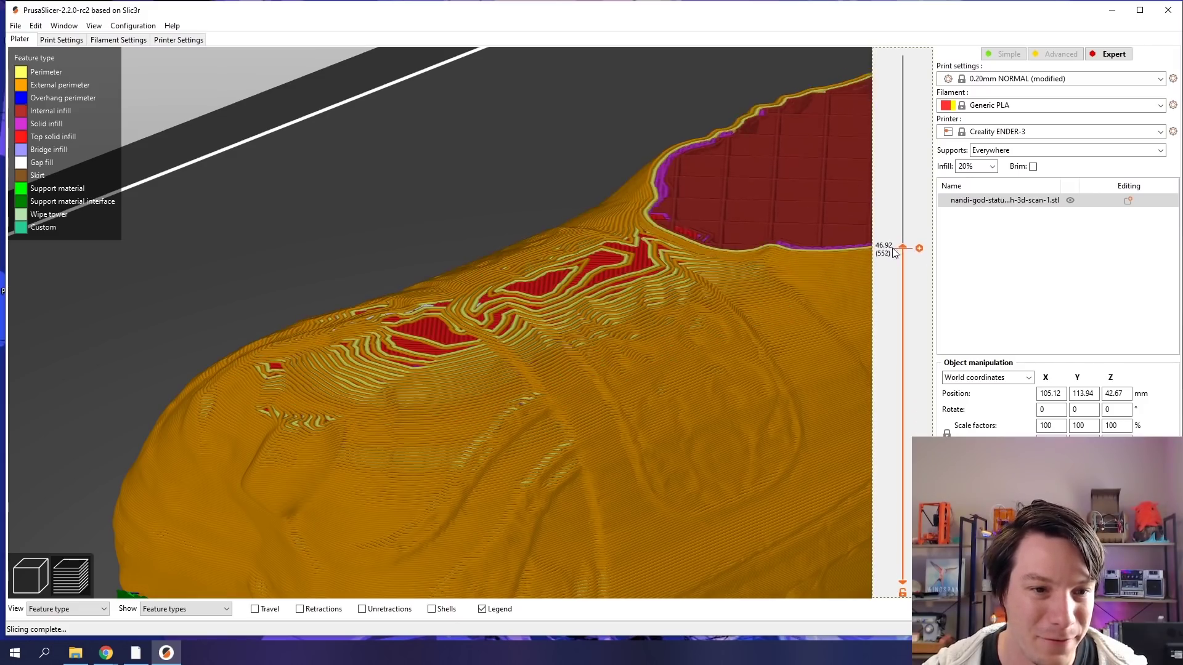
- Raise the layer preview to the topmost layer at 85.32 mm and examine the whole re-sliced statue with its supports
key("Up")
key("Up")
key("Up")
key("Up")
key("Up")
key("Up")
key("Up")
key("Up")
scroll(463, 283, "down", 4)
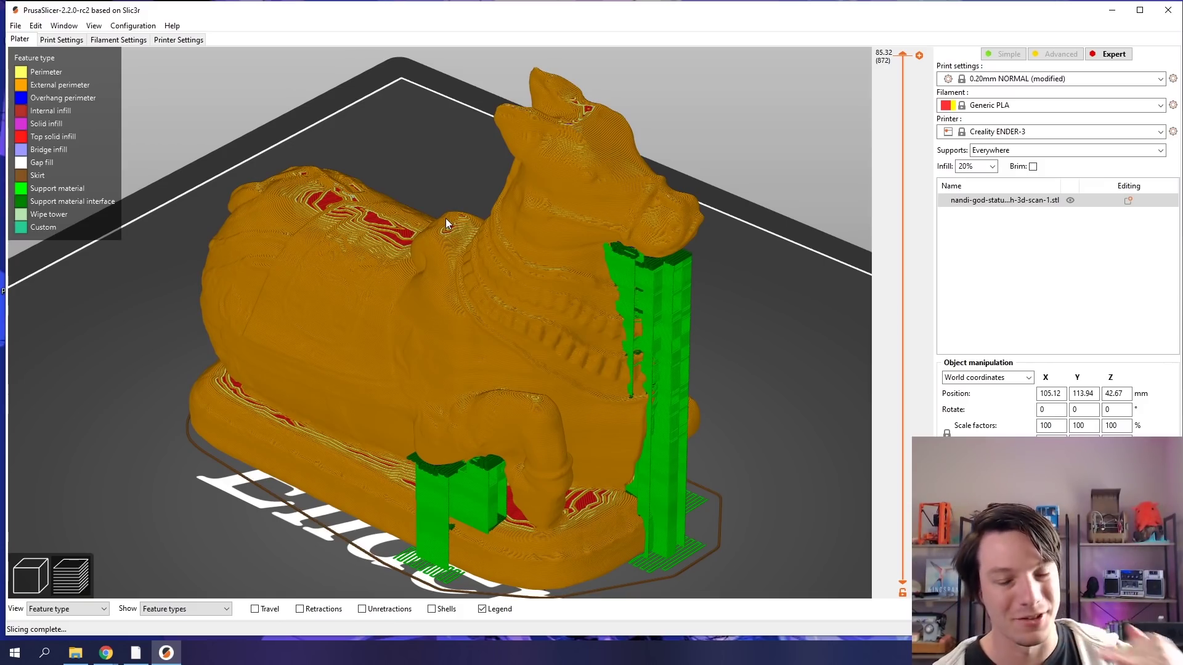
left_click_drag(446, 218, 354, 359)
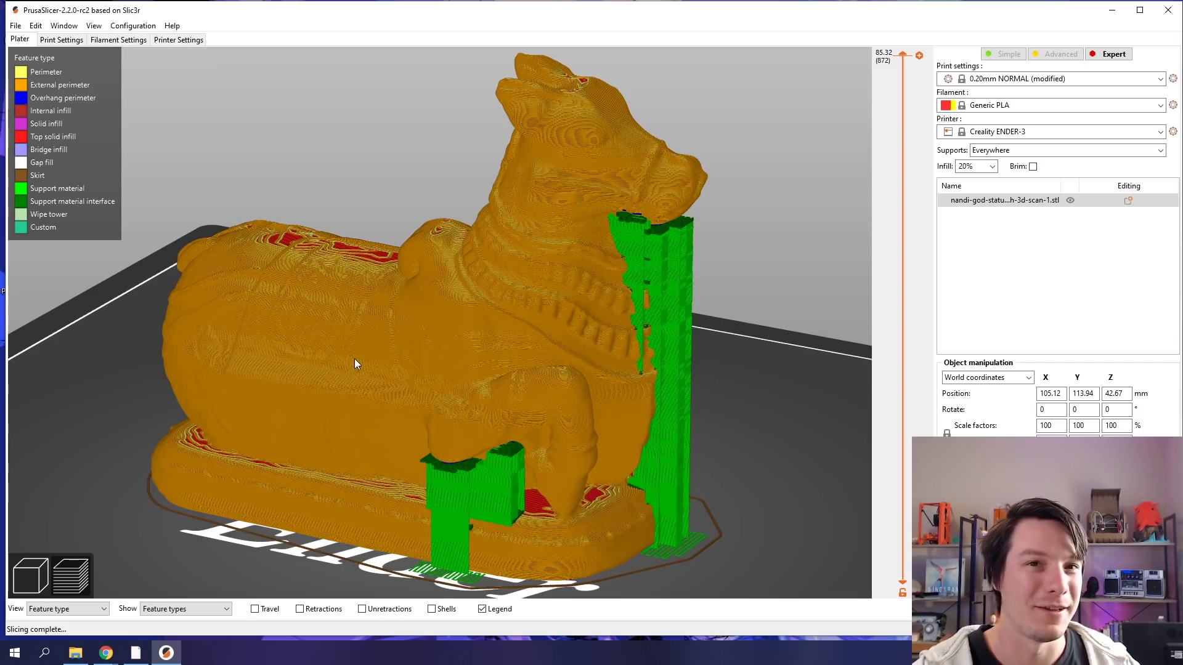
left_click_drag(354, 364, 431, 345)
- Lower the layer preview to 36.57 mm and step down to 35.97 mm to expose the body's internal infill
left_click_drag(902, 55, 903, 328)
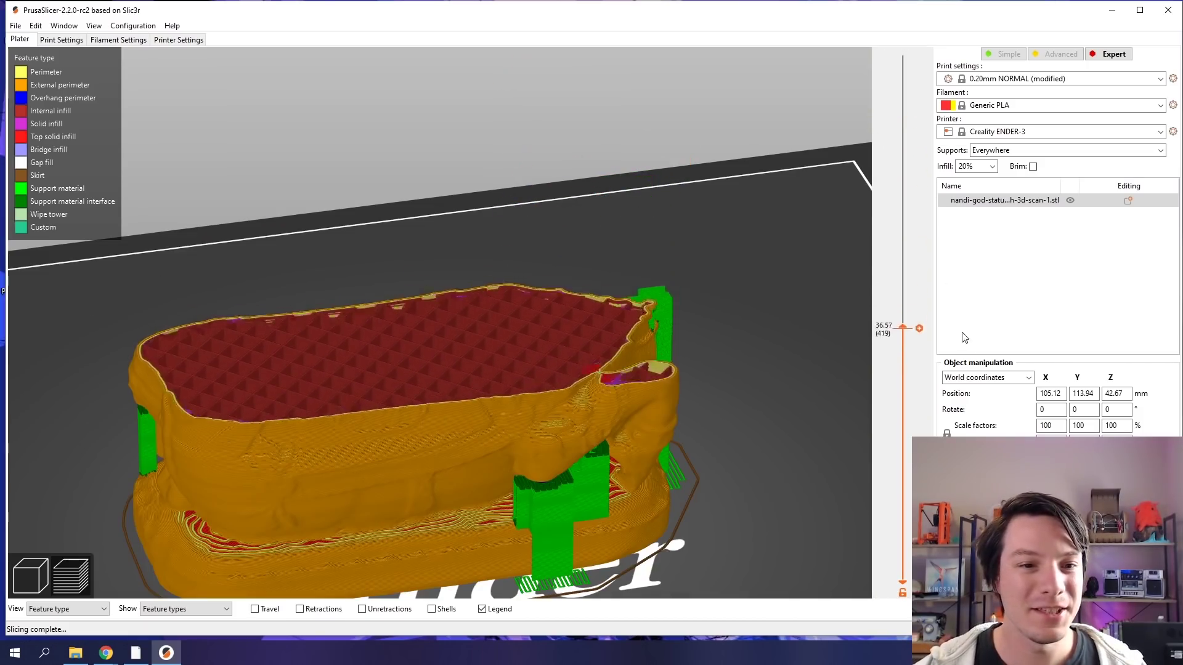
key("Down")
key("Down")
key("Down")
key("Down")
key("Down")
key("Down")
key("Down")
- Examine the grid infill and the bridge infill where the folded front leg joins the body
left_click_drag(408, 319, 456, 246)
scroll(448, 253, "up", 3)
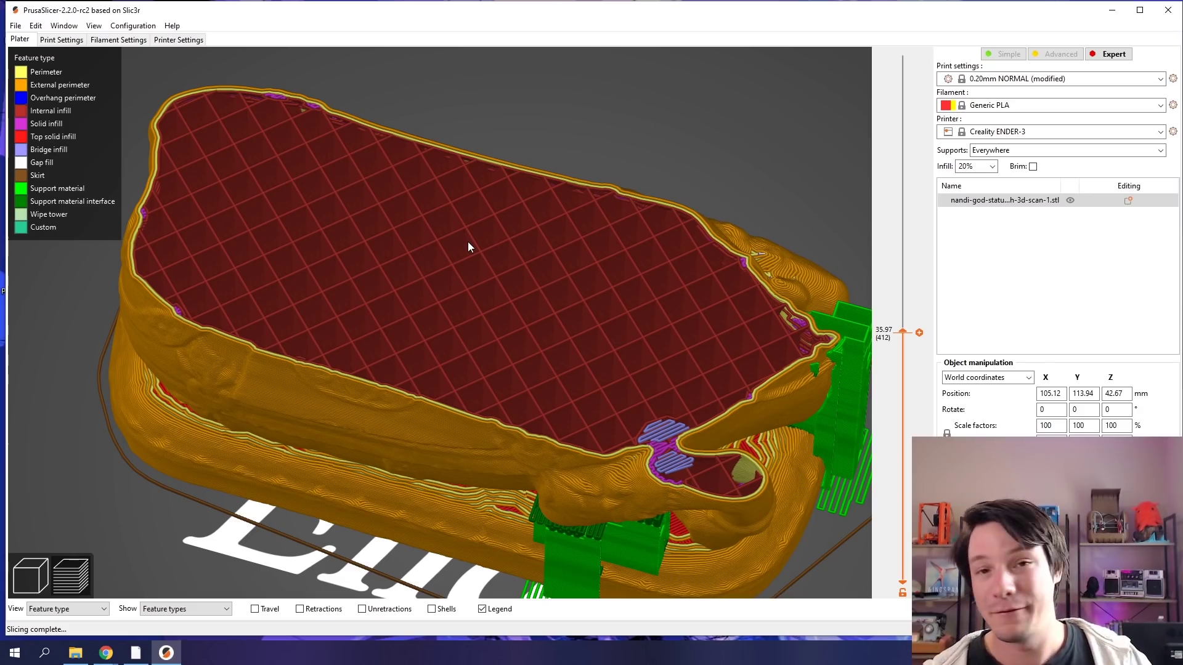
scroll(685, 290, "up", 5)
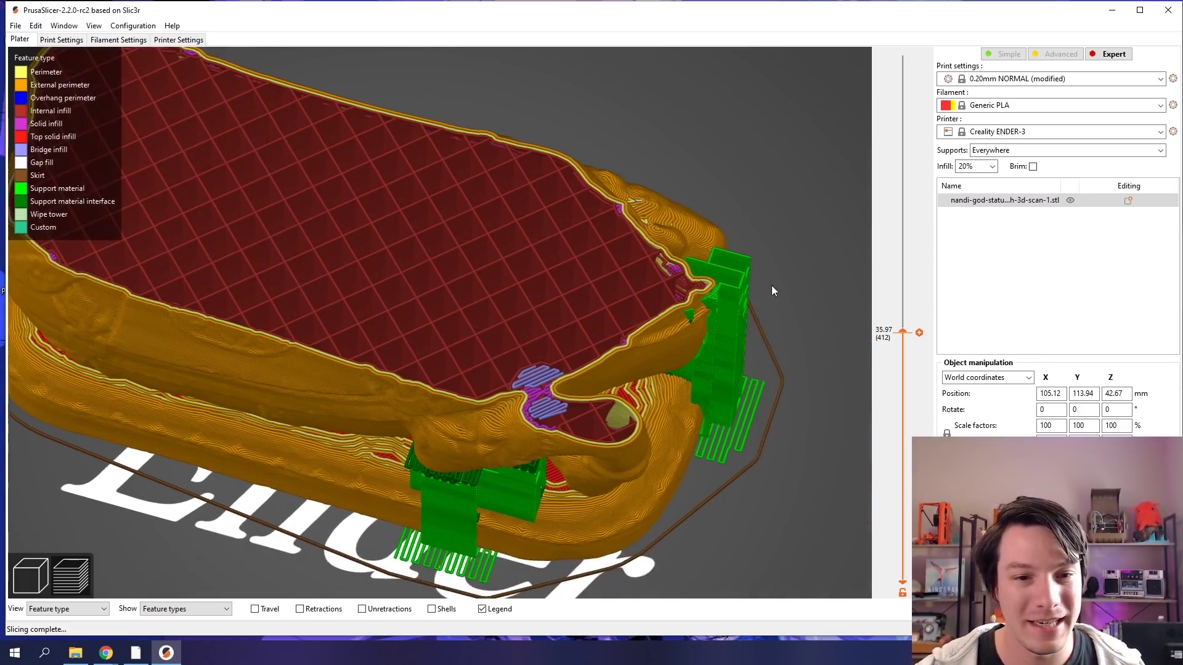
scroll(507, 360, "up", 3)
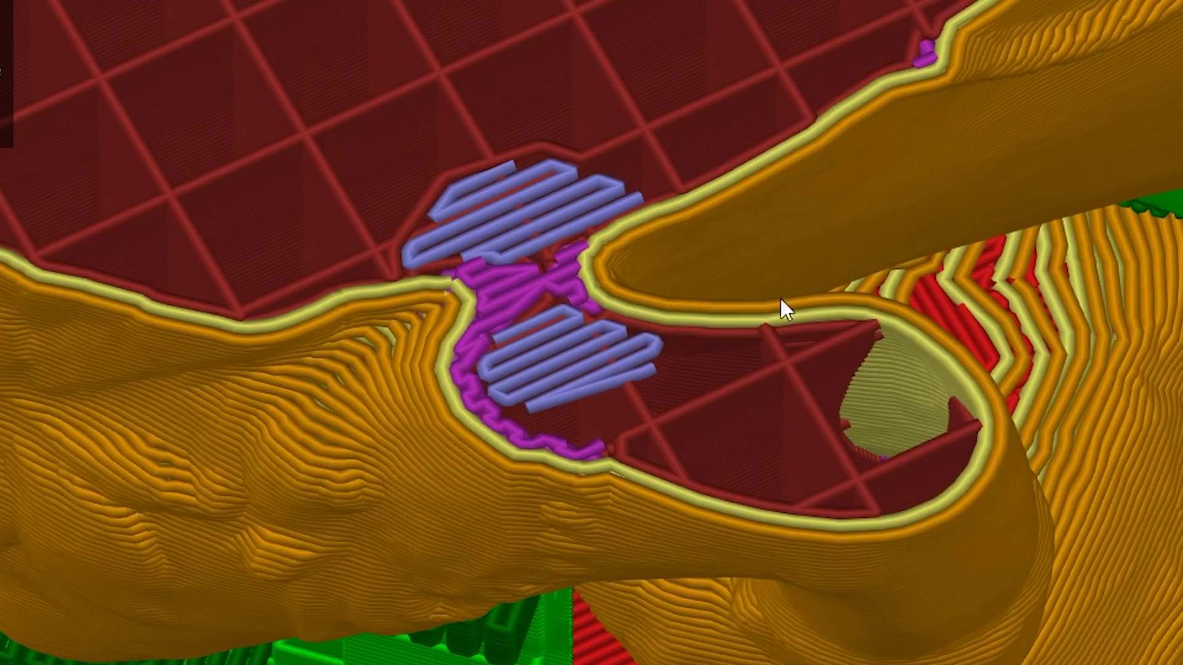
scroll(600, 267, "down", 3)
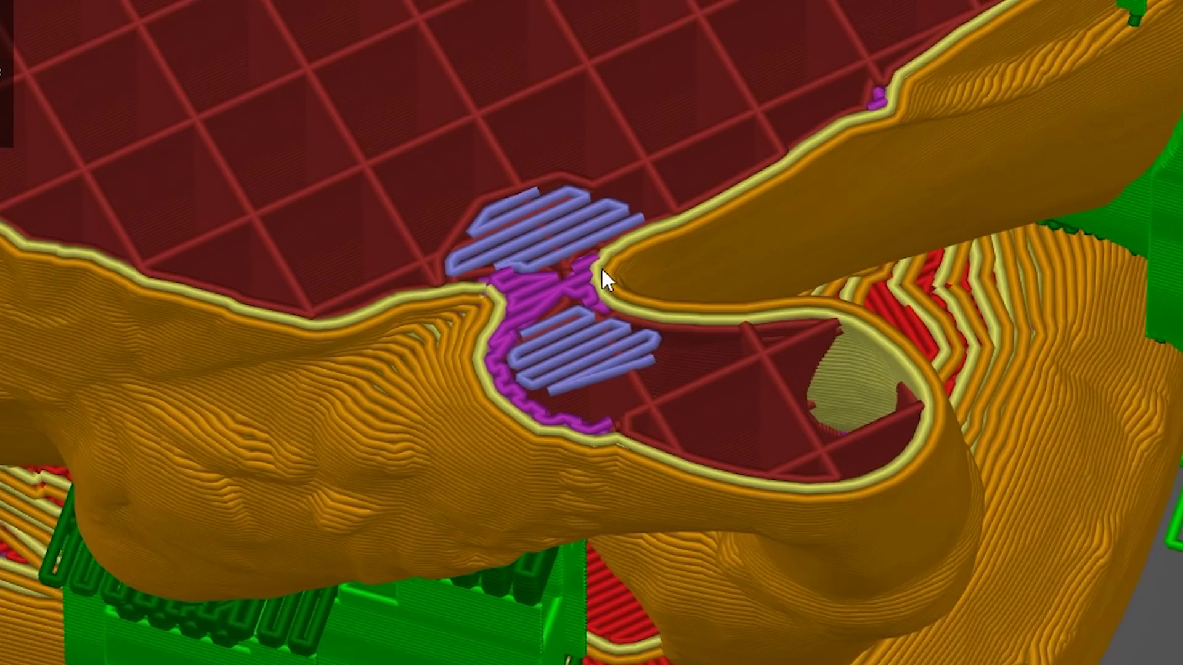
- Step the layer preview upward past the top of the folded front leg to examine how its surface closes
middle_click_drag(601, 268, 702, 425)
key("Up")
key("Up")
key("Up")
key("Up")
key("Up")
key("Up")
key("Up")
key("Up")
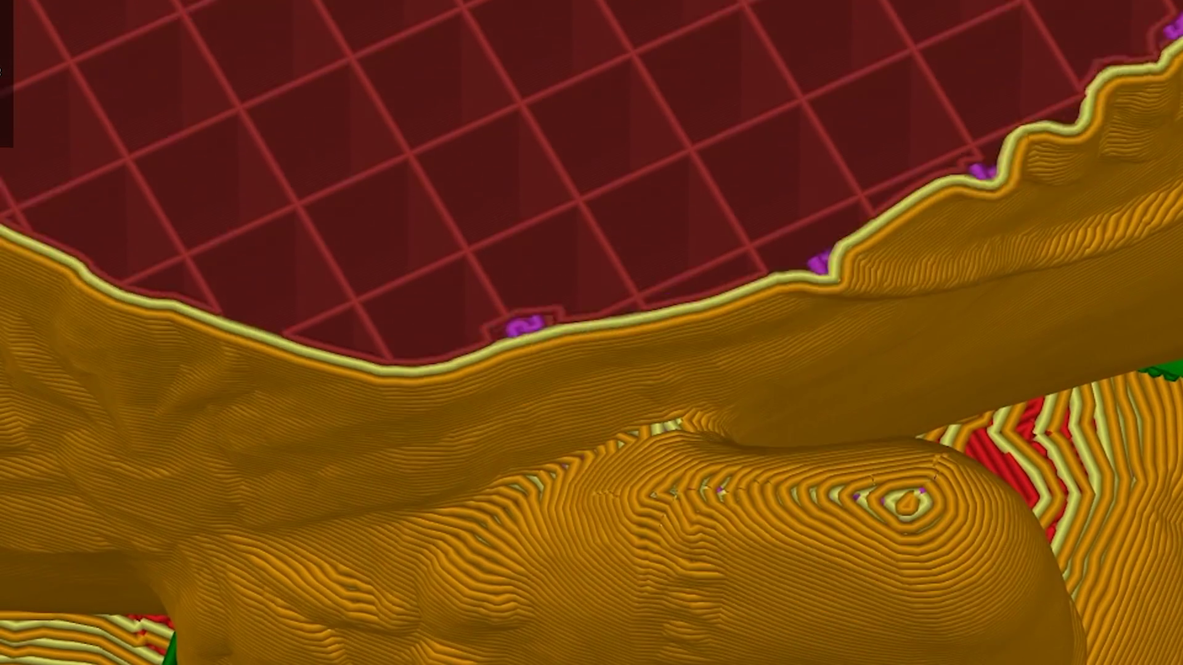
key("Up")
key("Up")
key("Up")
key("Up")
key("Up")
key("Up")
key("Up")
key("Up")
key("Up")
key("Up")
key("Up")
key("Up")
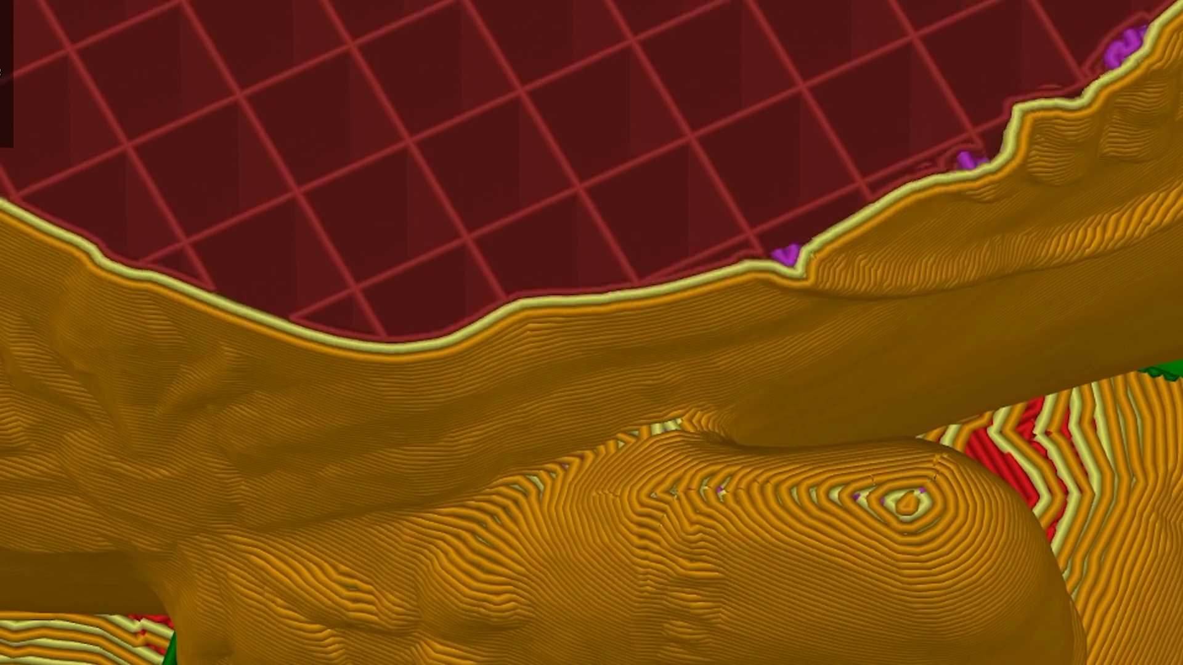
- Step the layer preview down through the front leg's knee and partway back up to examine its solid infill
key("Down")
key("Down")
key("Down")
key("Down")
key("Down")
key("Down")
key("Down")
key("Down")
key("Down")
key("Down")
key("Down")
key("Down")
key("Down")
key("Down")
key("Down")
key("Down")
key("Up")
key("Up")
key("Up")
key("Up")
key("Up")
key("Up")
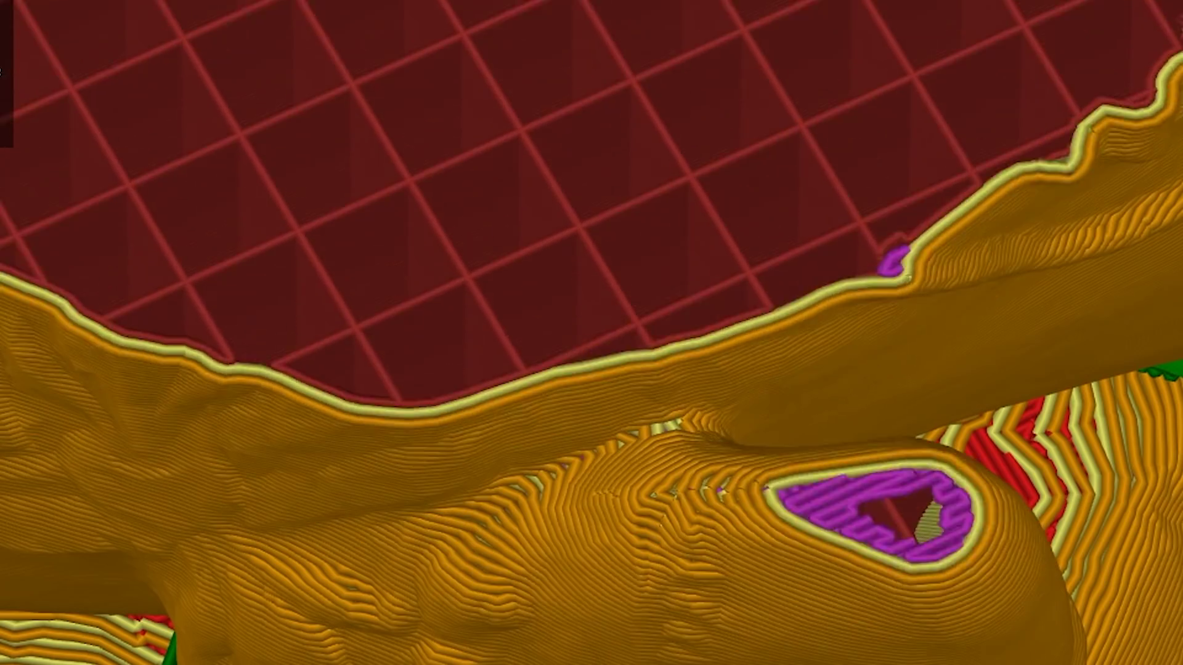
- Step the preview down and up again around the knee's closing layers and inspect the solid infill more closely
key("Down")
key("Down")
key("Down")
key("Down")
key("Down")
key("Down")
key("Up")
key("Up")
key("Up")
key("Up")
key("Up")
key("Up")
middle_click_drag(912, 489, 868, 318)
scroll(864, 306, "up", 2)
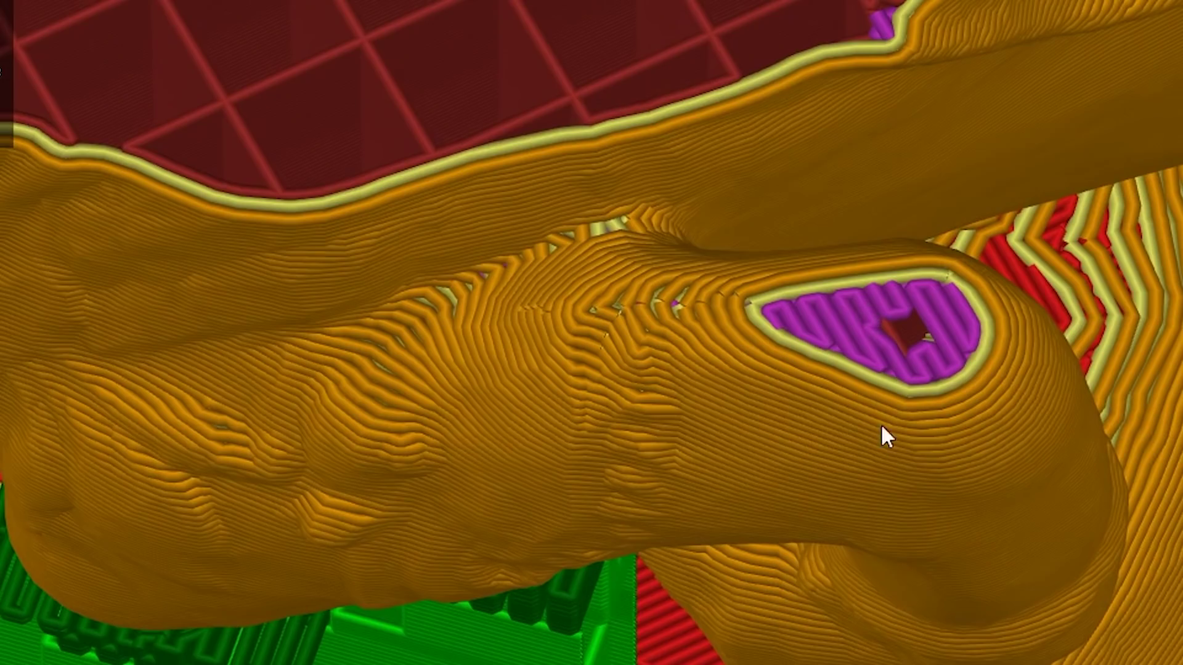
- Move a few layers up and down near the knee's top to examine the gaps between its outer perimeters
key("Up")
key("Up")
key("Up")
key("Down")
key("Down")
key("Down")
key("Down")
key("Down")
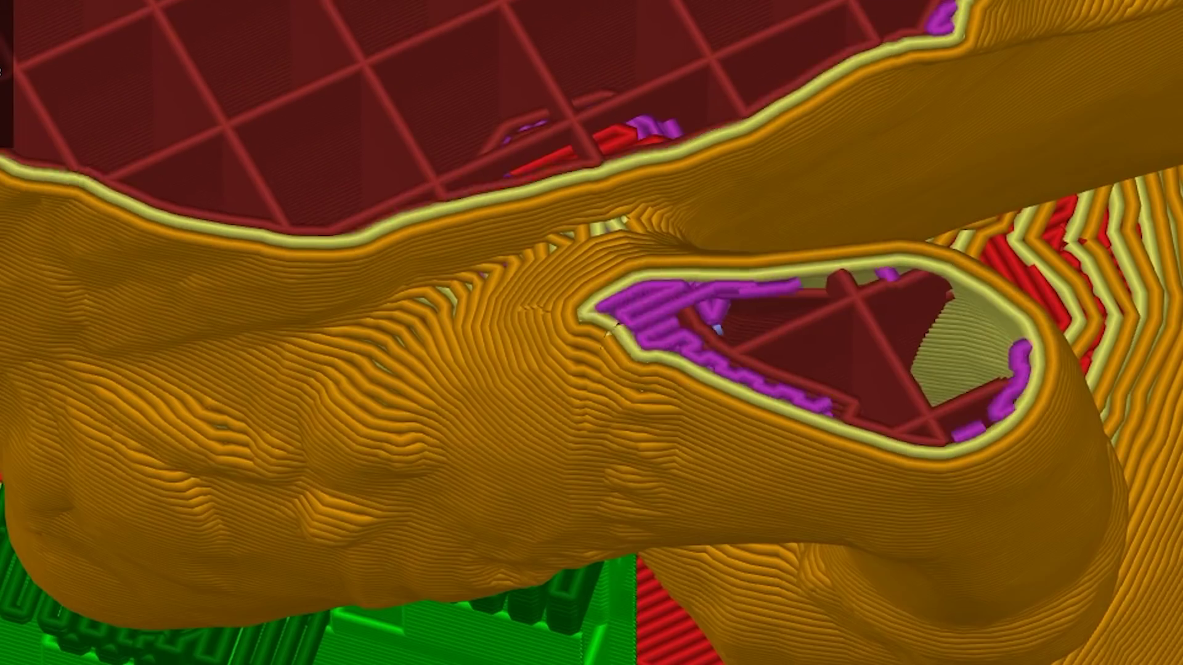
key("Up")
key("Up")
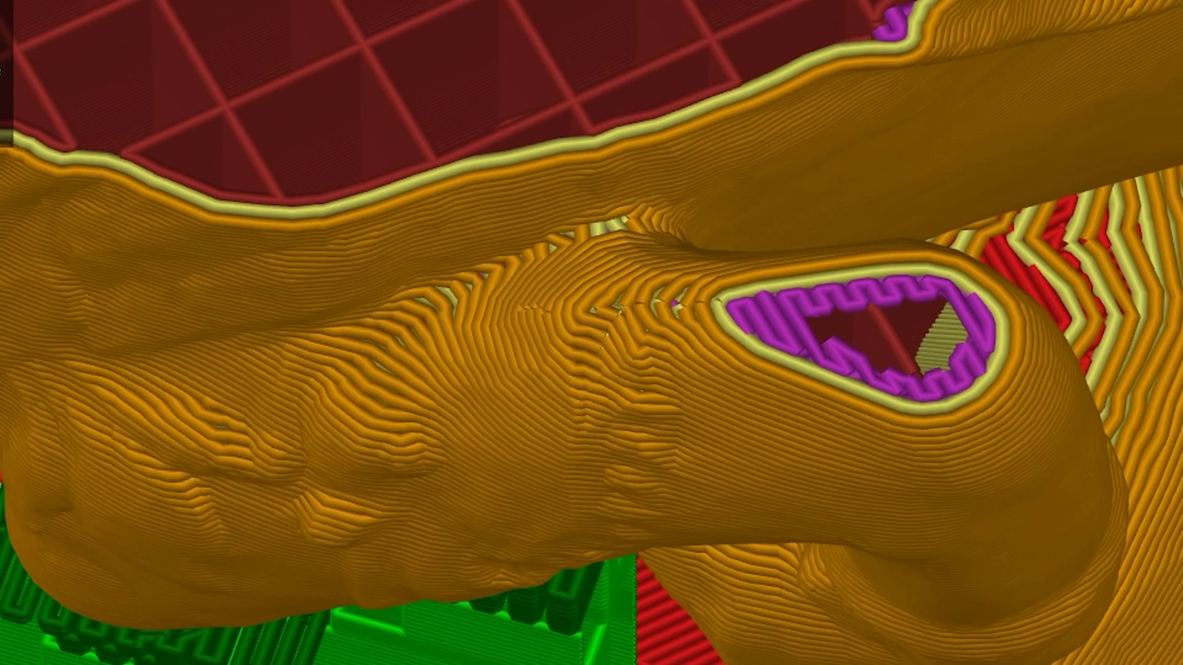
key("Up")
key("Up")
key("Up")
scroll(489, 285, "up", 3)
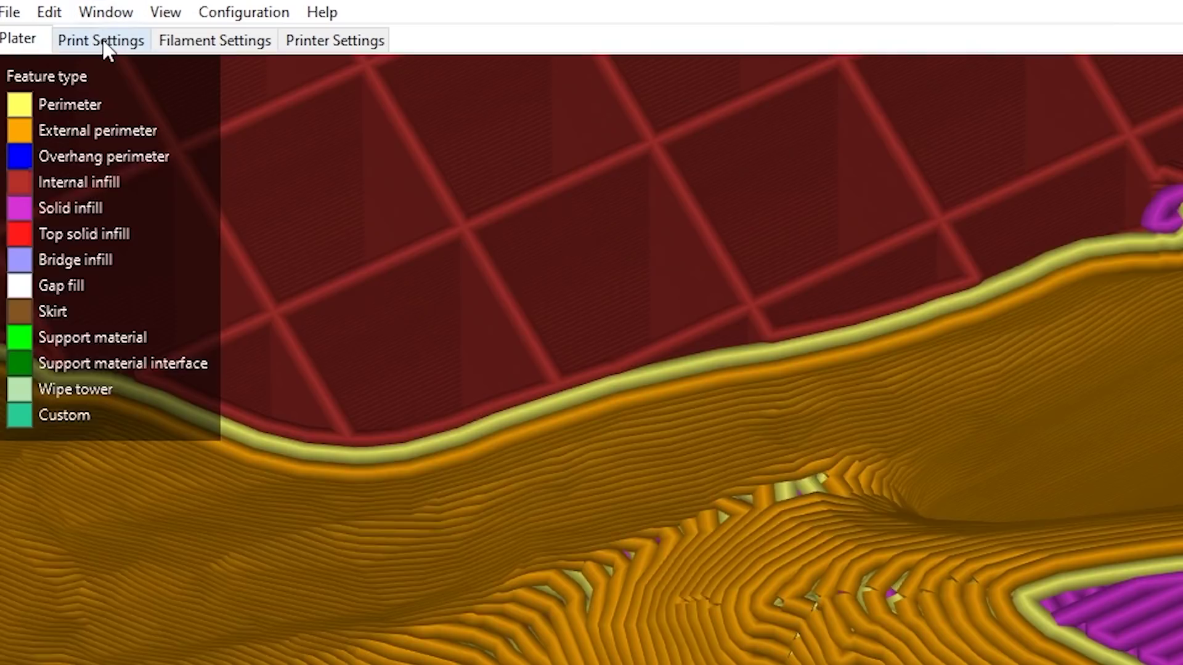
- Set the vertical shells to a minimum of 3 perimeters and review the top and bottom solid layer counts
left_click(104, 42)
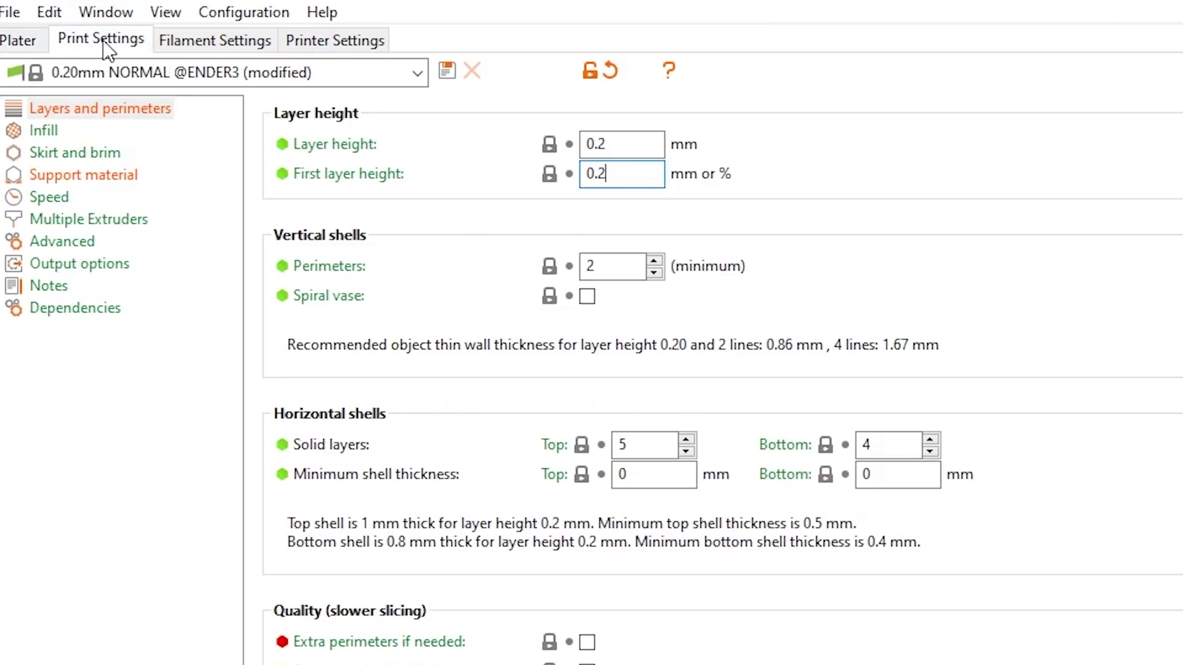
left_click(654, 260)
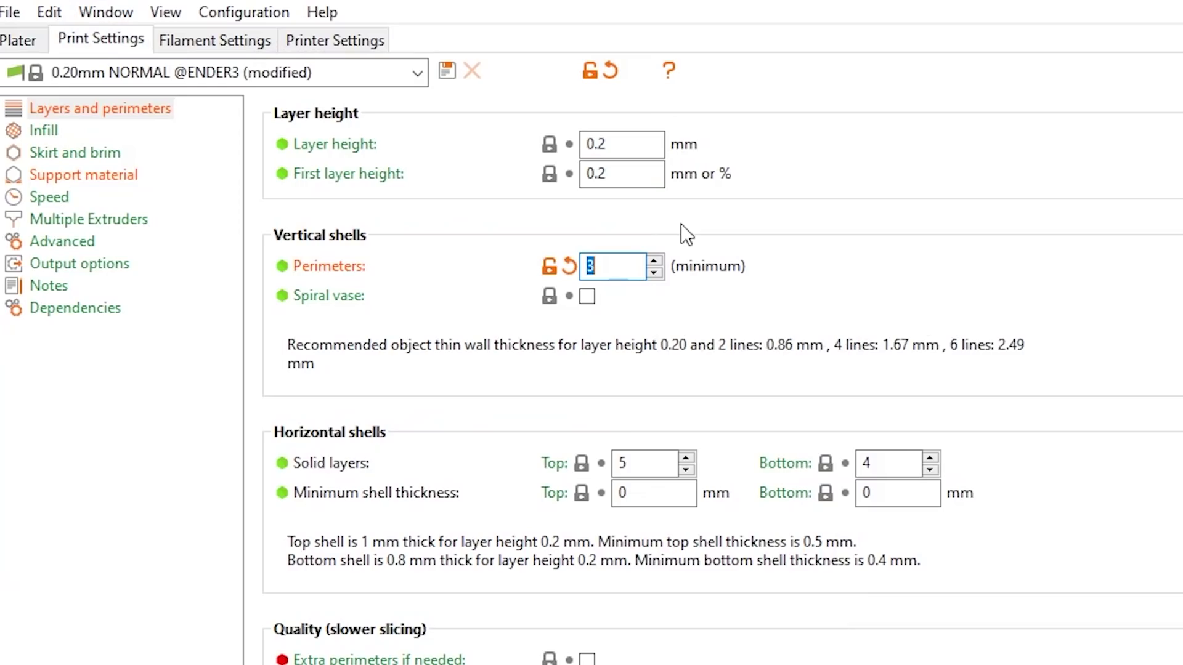
left_click(626, 463)
left_click(887, 465)
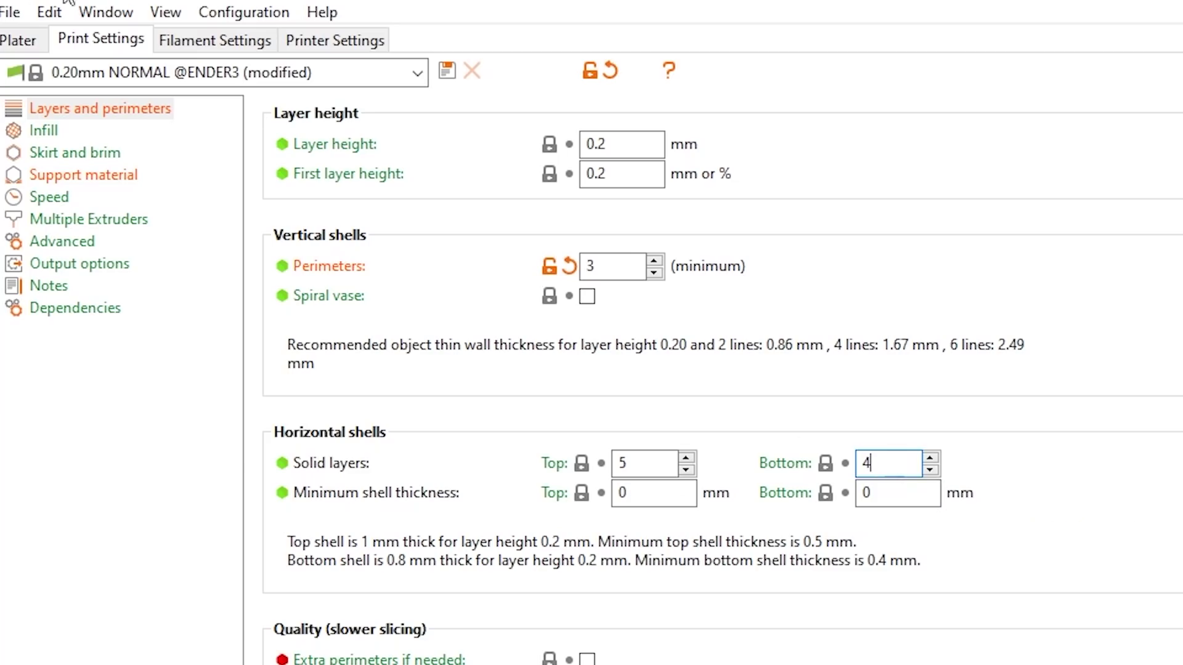
- Set the infill's fill pattern to Cubic and re-slice the statue
left_click(41, 130)
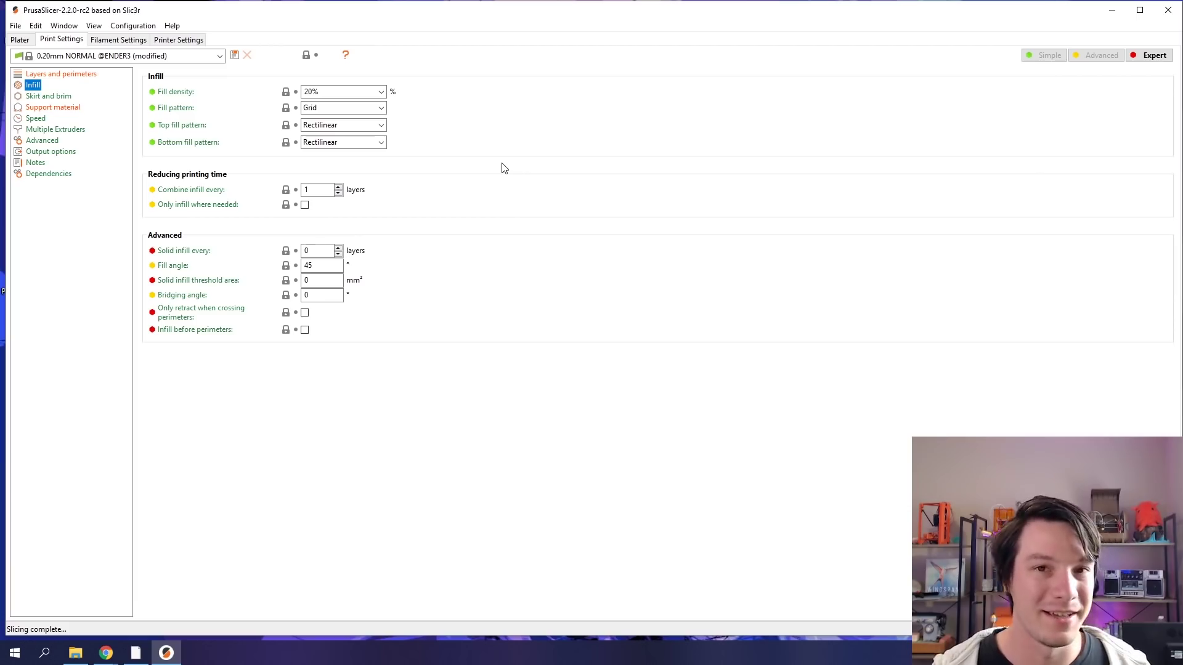
left_click(350, 111)
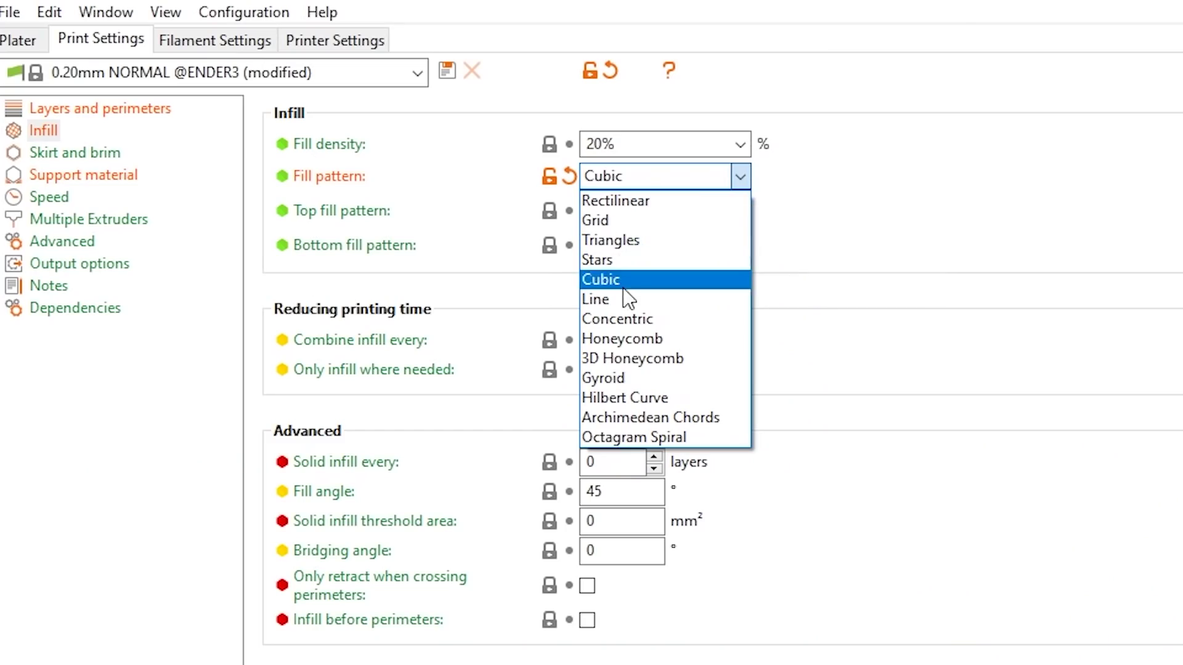
left_click(610, 280)
left_click(18, 40)
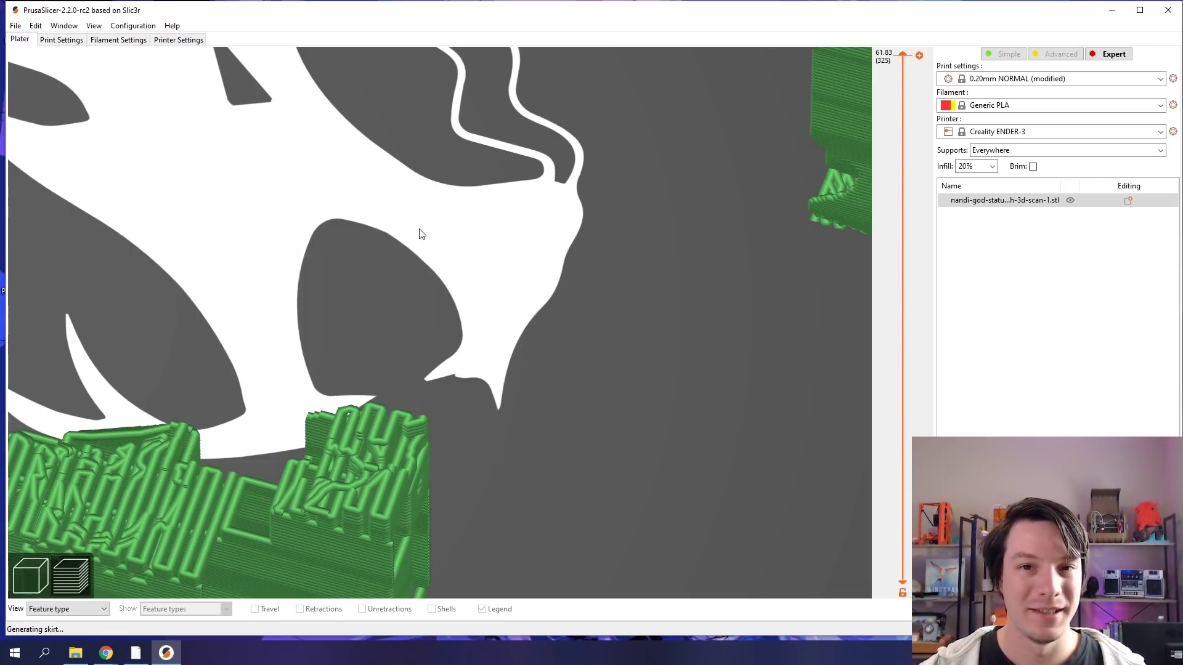
- Lower the layer preview to about 77.96 mm and examine the cubic infill inside the statue's head
scroll(419, 229, "down", 8)
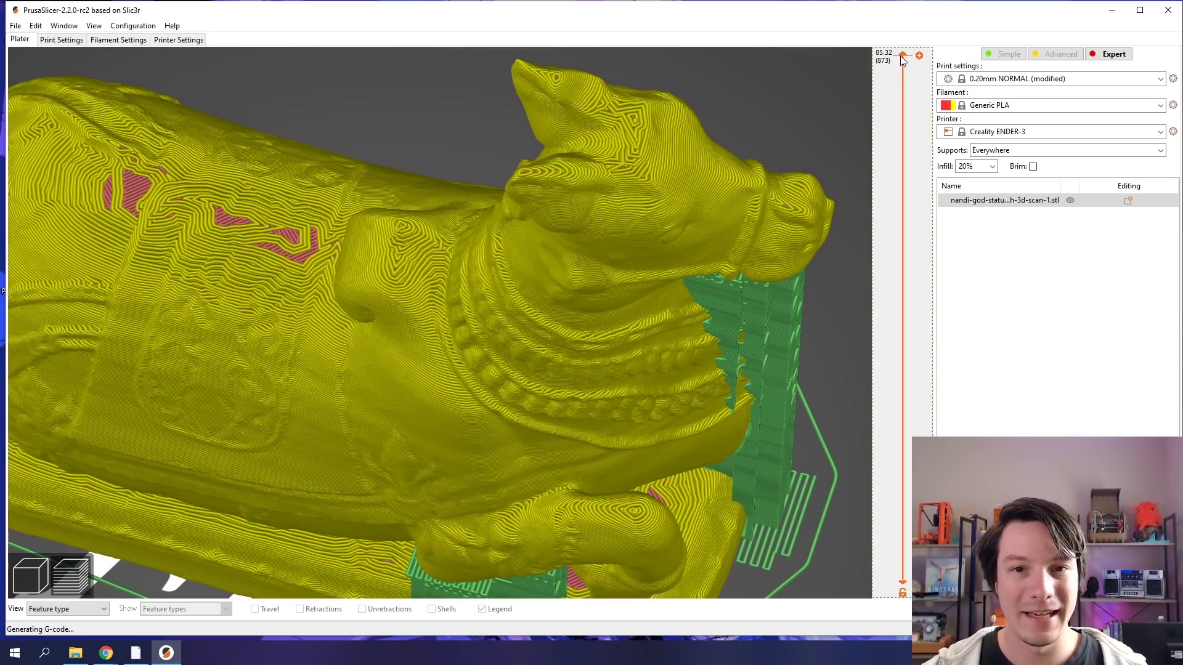
left_click_drag(903, 56, 902, 84)
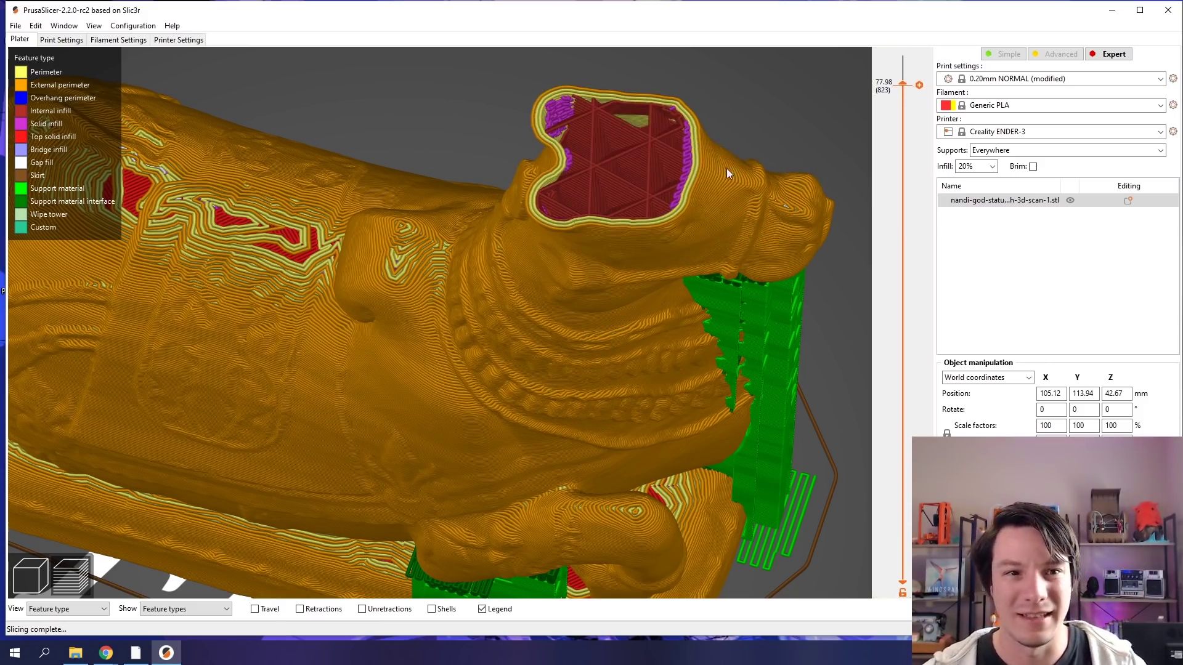
left_click_drag(726, 169, 515, 274)
- Change the infill's fill pattern to Gyroid in the print settings
left_click(63, 27)
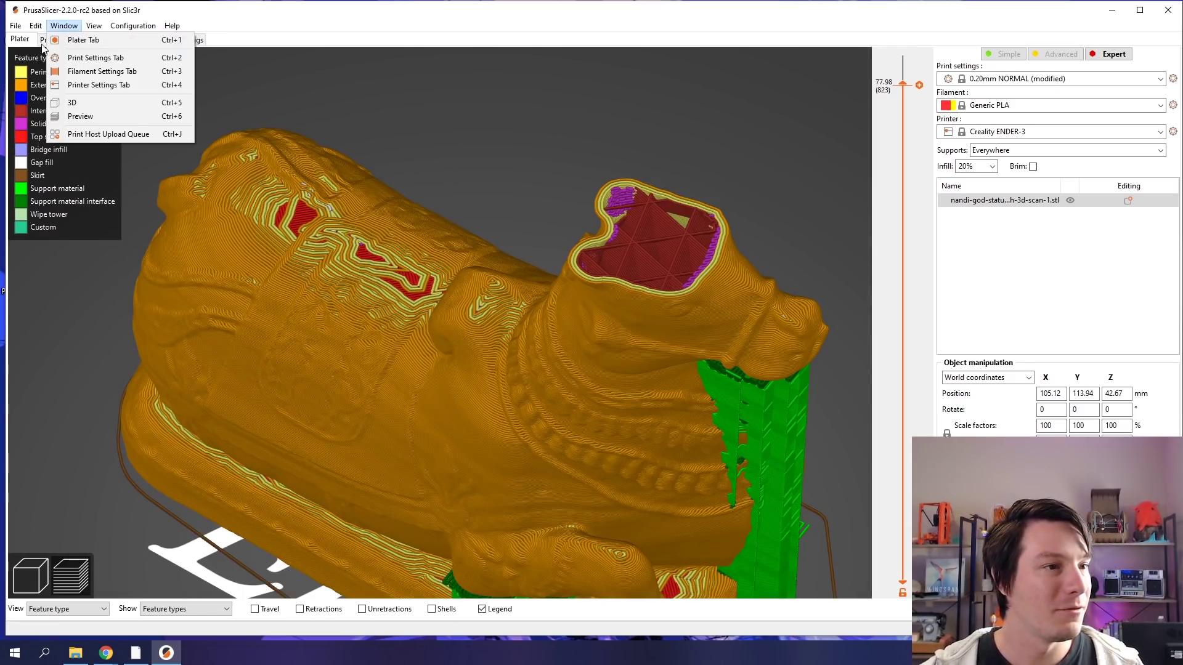
key("ctrl+2")
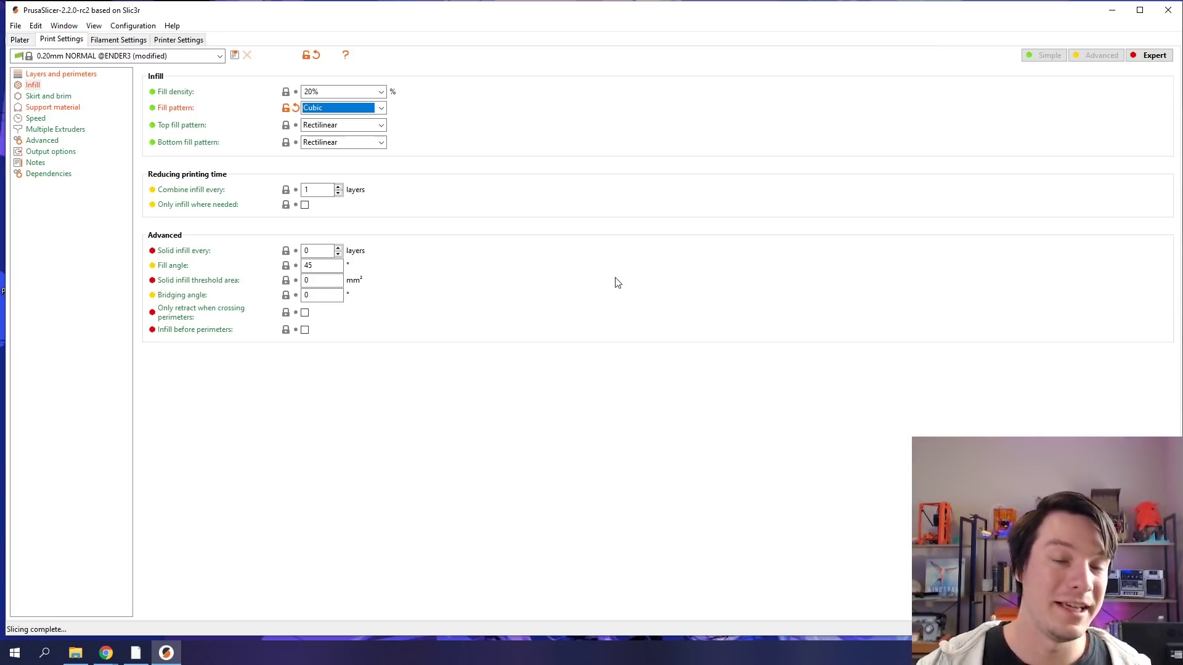
left_click(381, 108)
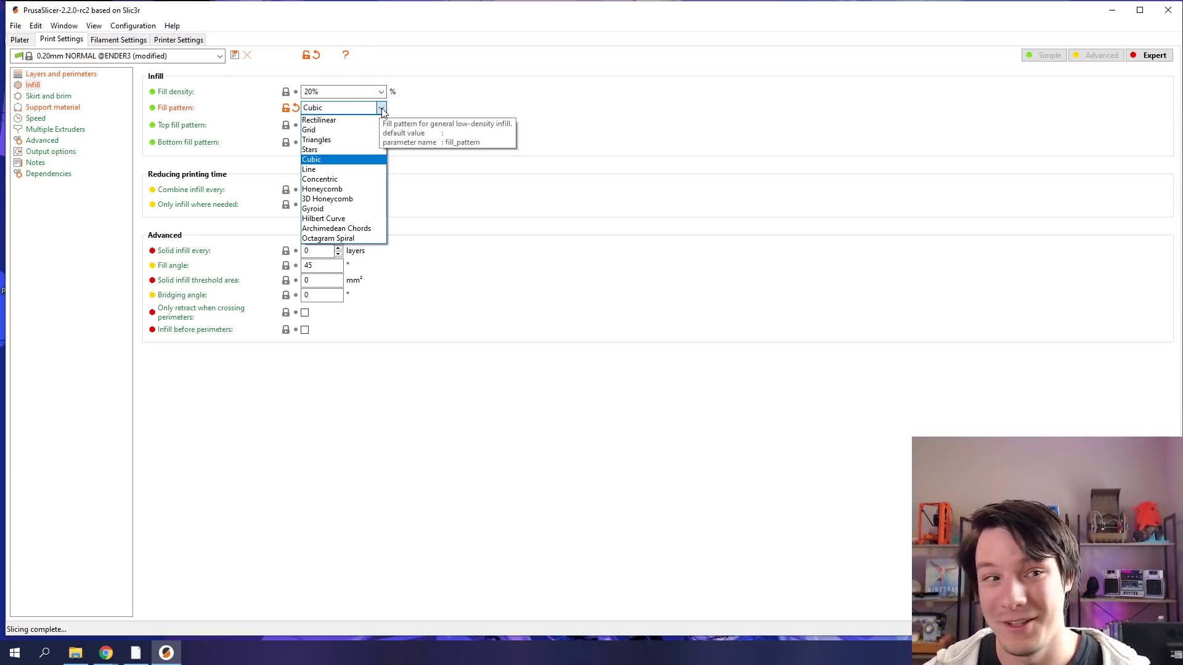
left_click(336, 209)
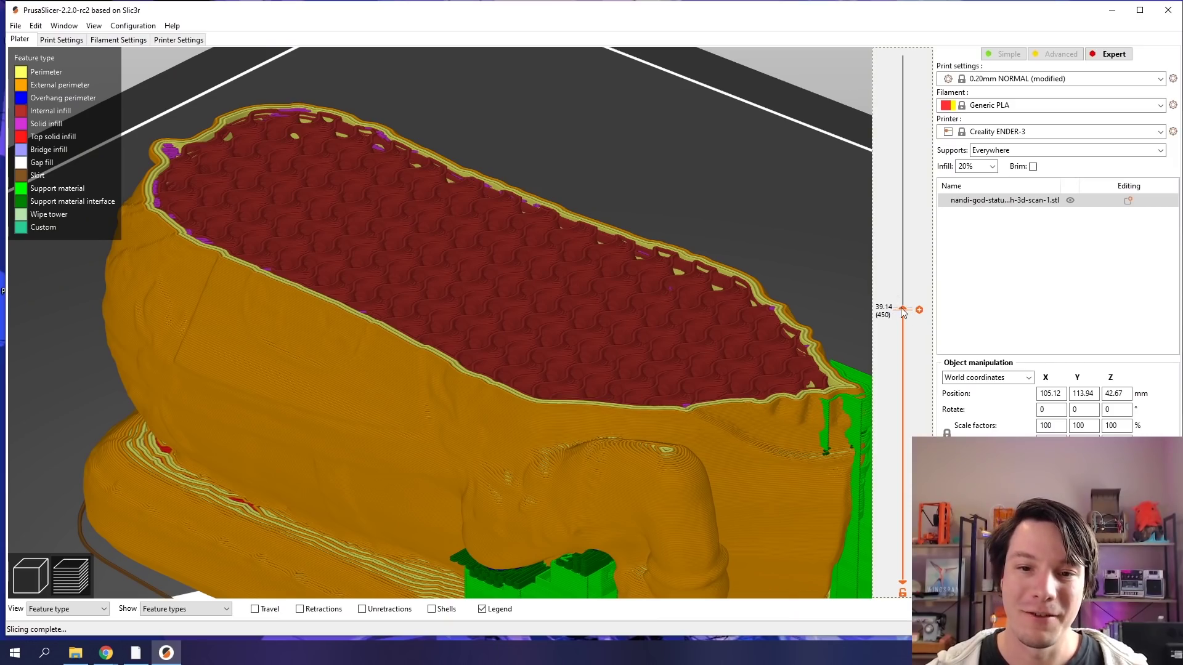
- Lower the layer preview to about 28 mm and examine the gyroid infill across the statue's body from several angles
left_click_drag(903, 311, 839, 373)
mouse_move(480, 370)
left_mouse_down()
mouse_move(485, 389)
mouse_move(494, 374)
left_mouse_up()
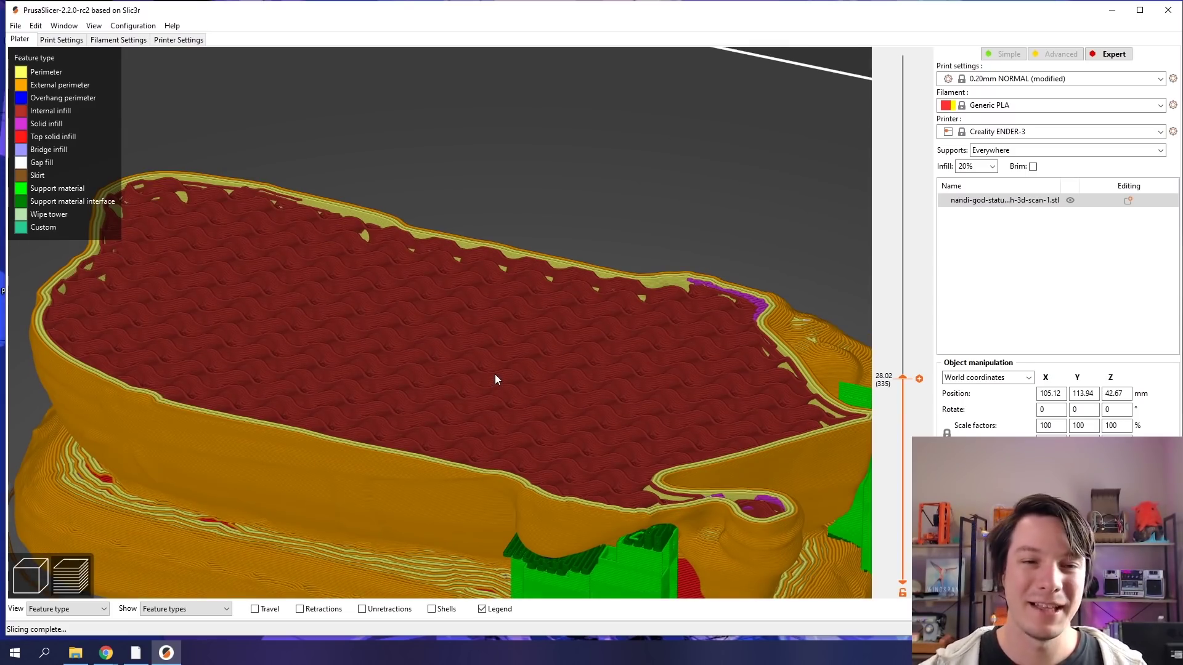
left_click_drag(496, 376, 475, 380)
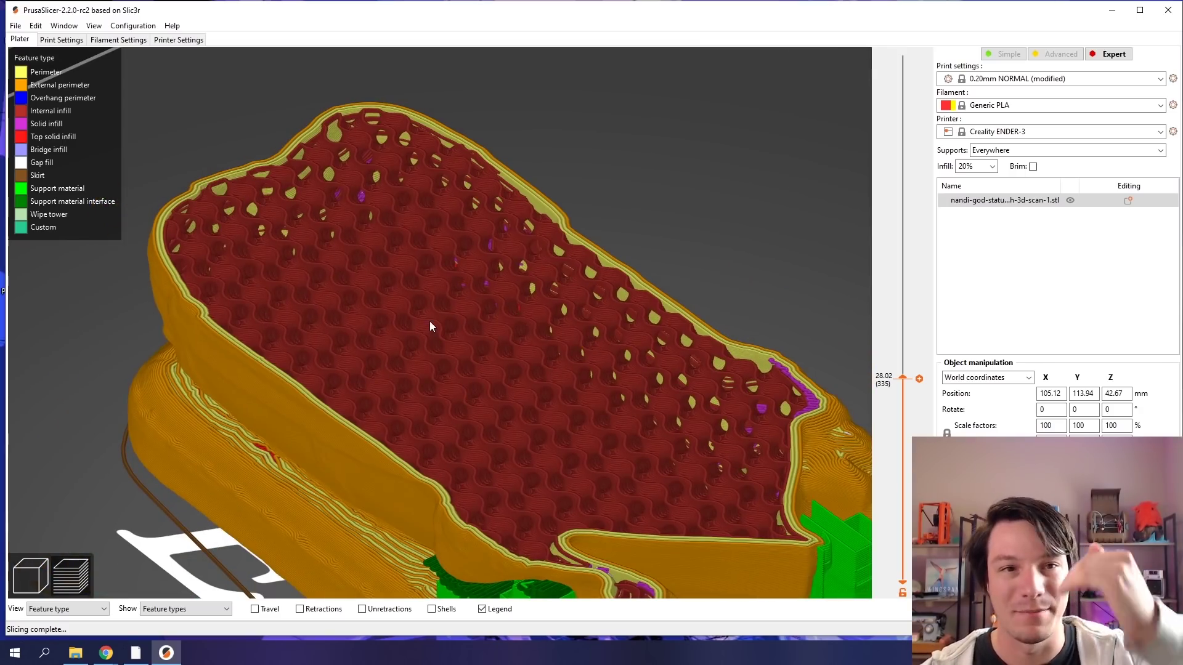
- Raise the preview to the statue's back and step down and up a few layers to examine its solid and bridge infill
left_click_drag(904, 382, 904, 259)
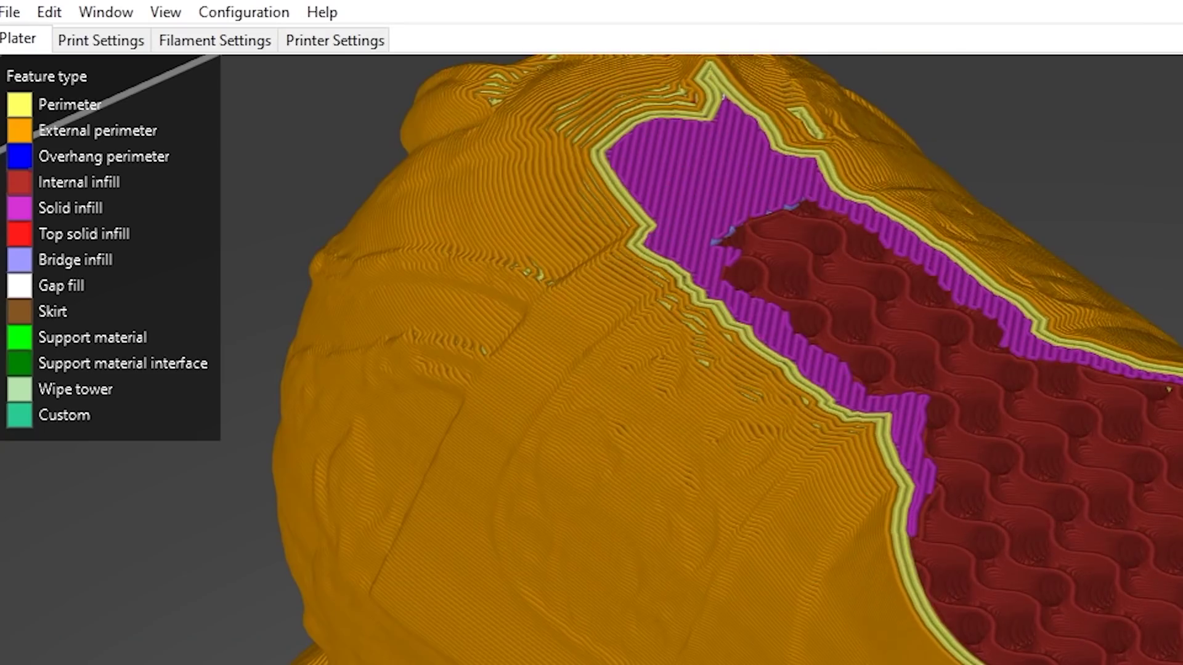
key("Down")
key("Down")
key("Down")
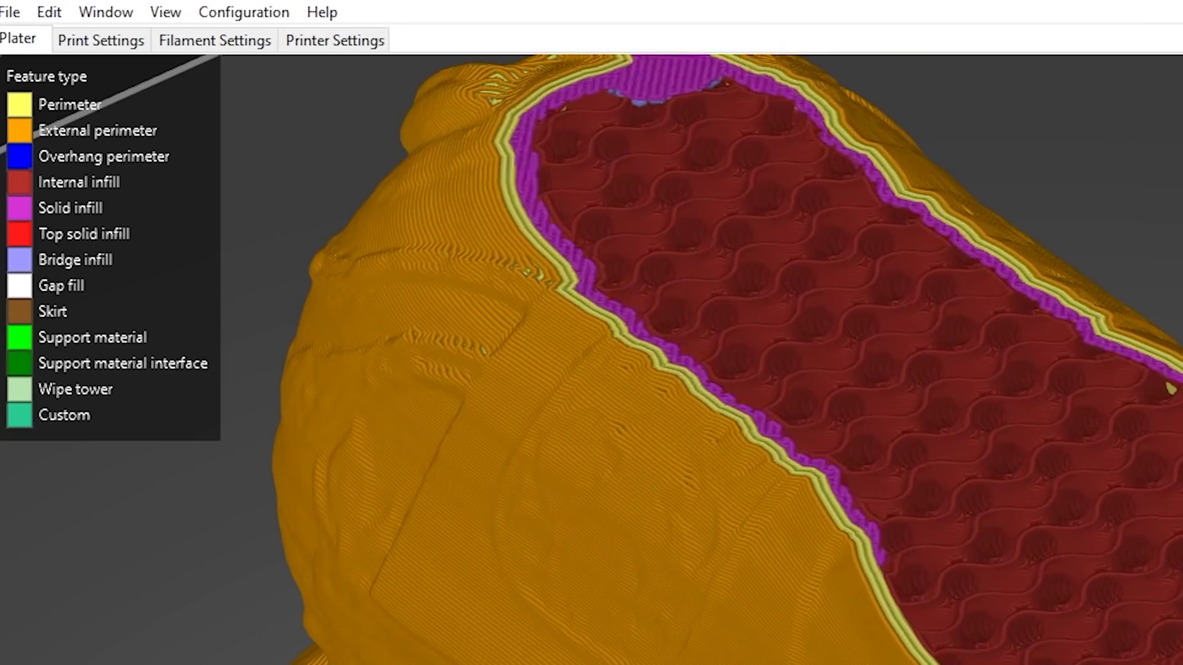
key("Up")
key("Up")
key("Up")
key("Up")
key("Up")
key("Up")
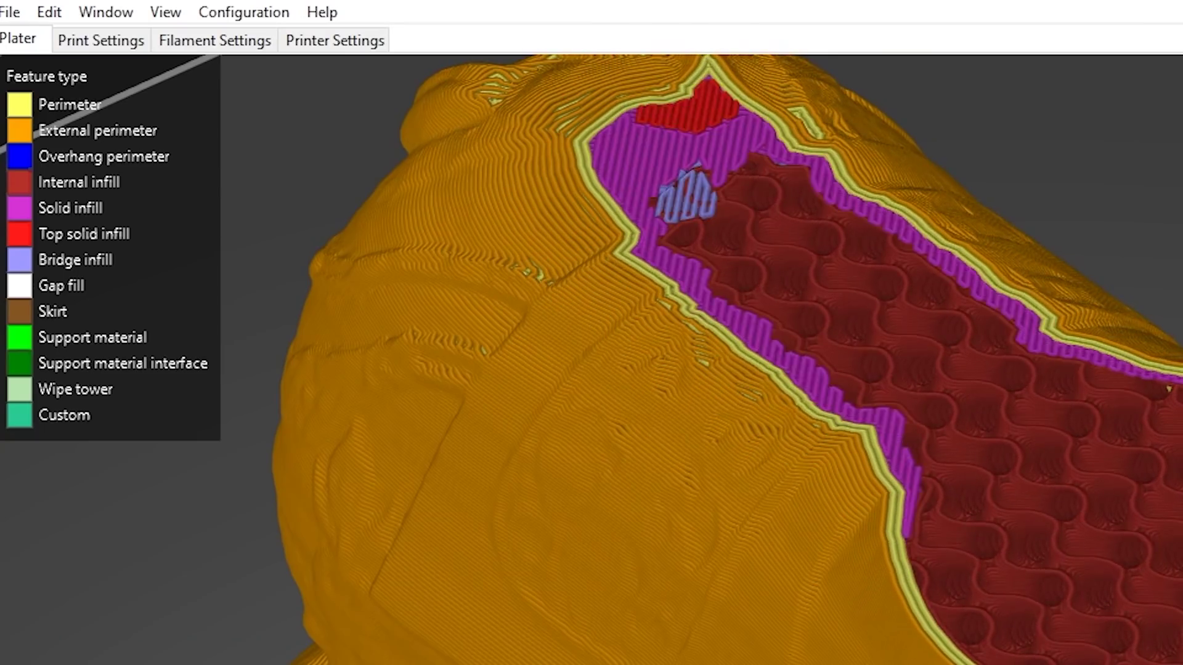
- Reduce the fill density to 10% and re-slice the statue
left_click(92, 40)
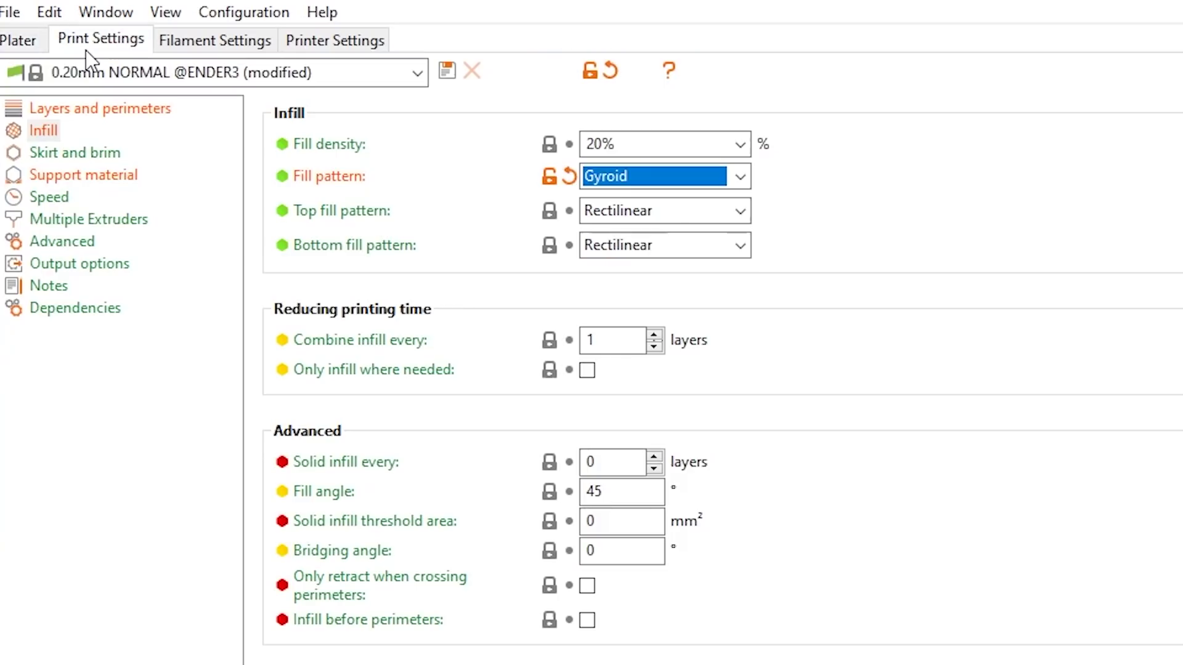
double_click(687, 145)
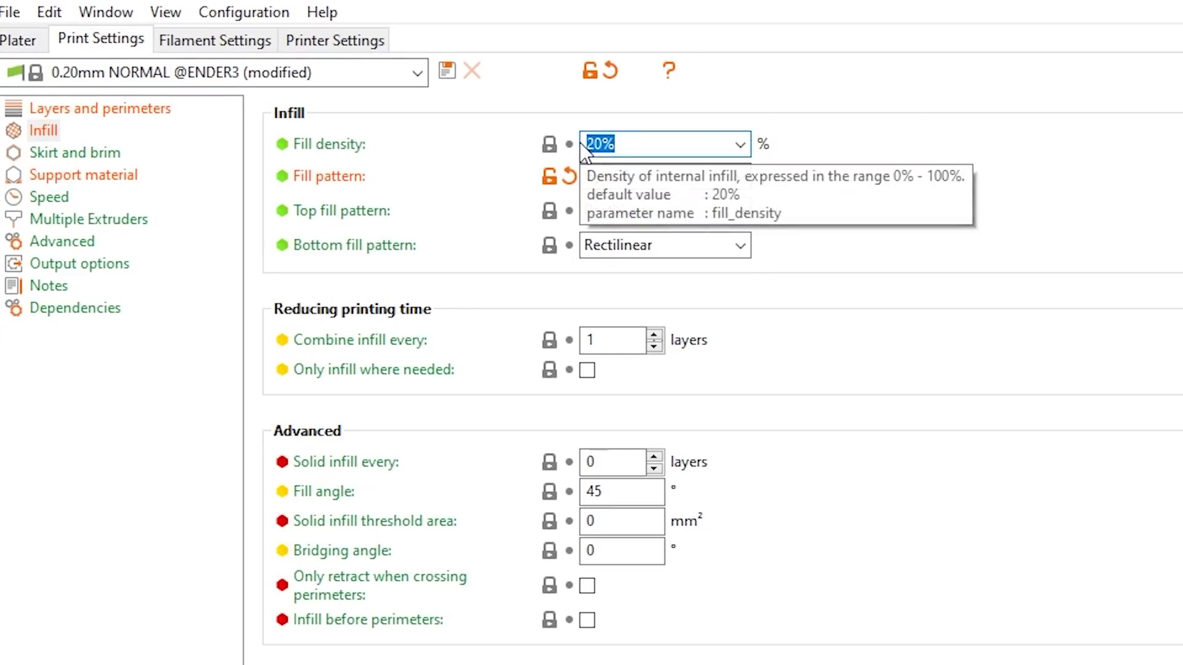
type("10")
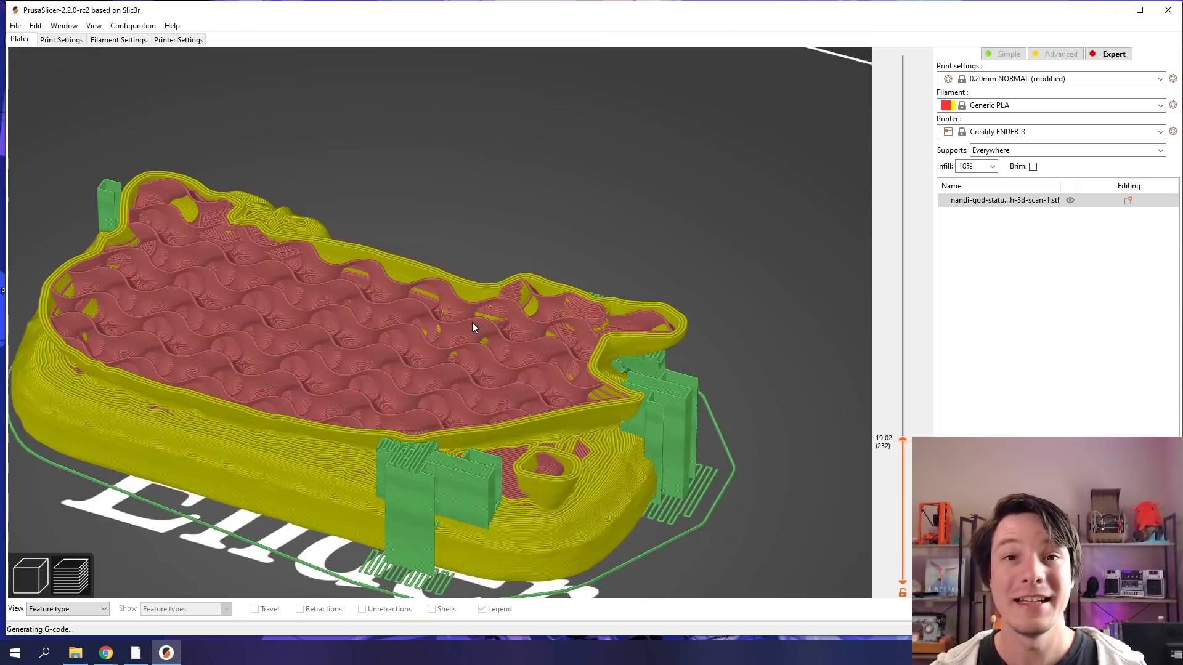
- Step the preview through the layers around 46 mm to examine how the statue's back closes over the sparser gyroid infill
left_click_drag(472, 326, 902, 257)
scroll(899, 440, "up", 10)
scroll(401, 341, "up", 5)
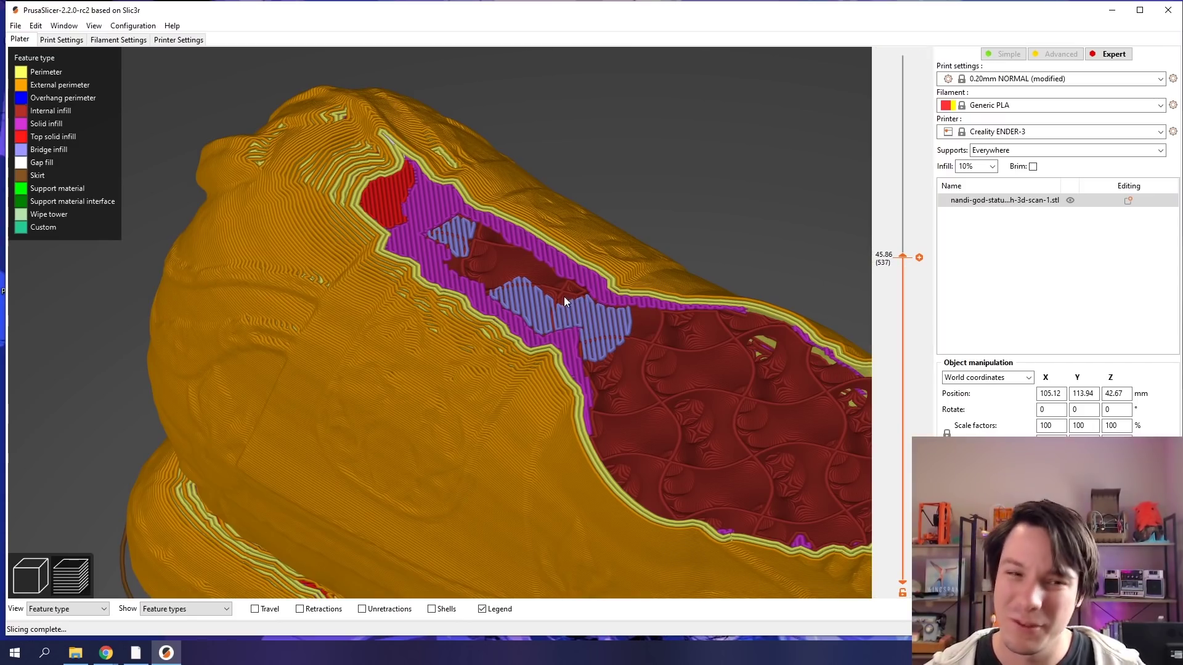
scroll(909, 255, "up", 4)
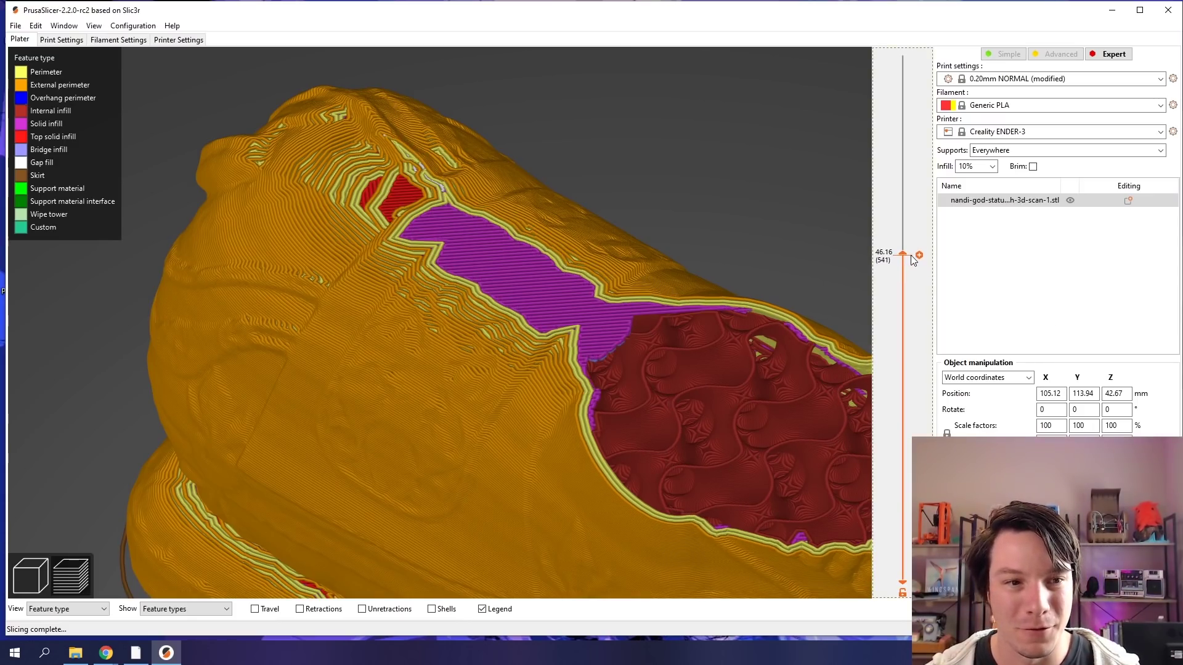
scroll(912, 253, "down", 5)
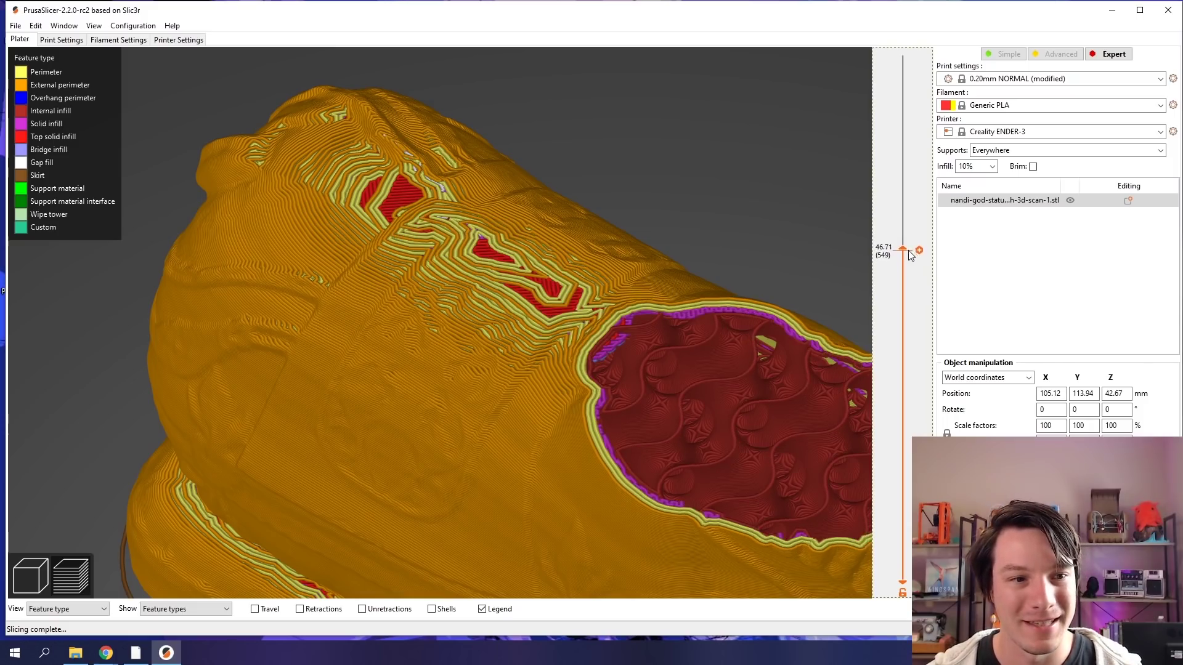
scroll(903, 259, "down", 5)
- Raise the preview to the top layer and inspect the complete sliced statue and its supports from several angles
left_click_drag(896, 262, 889, 56)
scroll(486, 293, "down", 5)
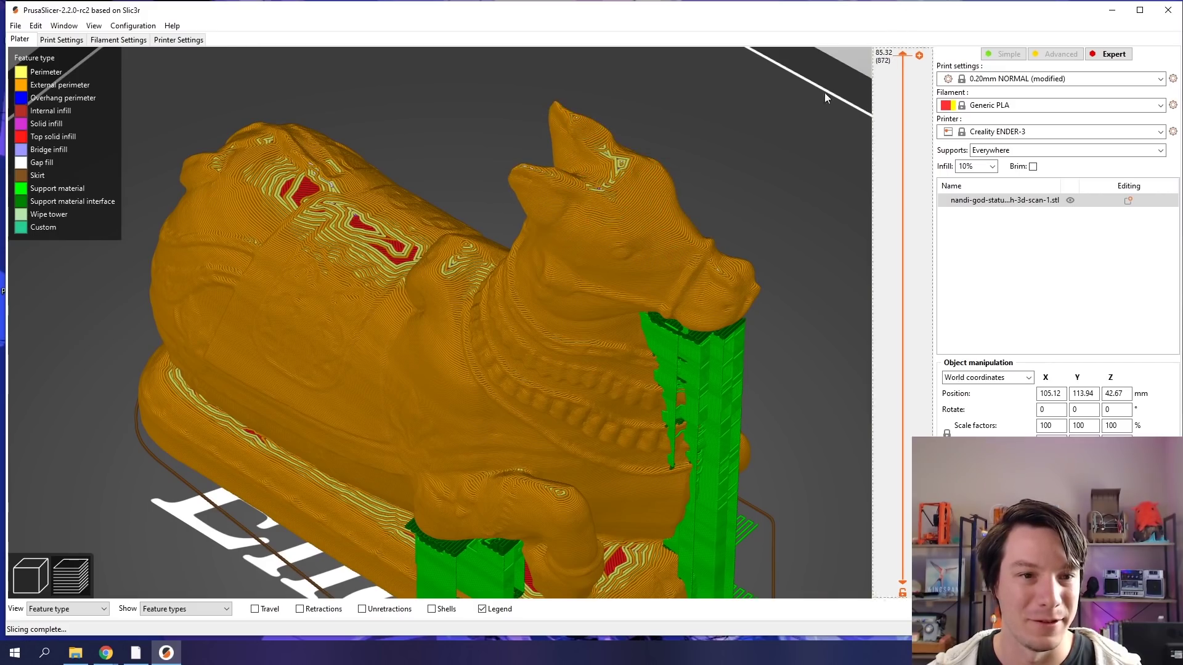
scroll(439, 316, "down", 3)
scroll(467, 268, "up", 1)
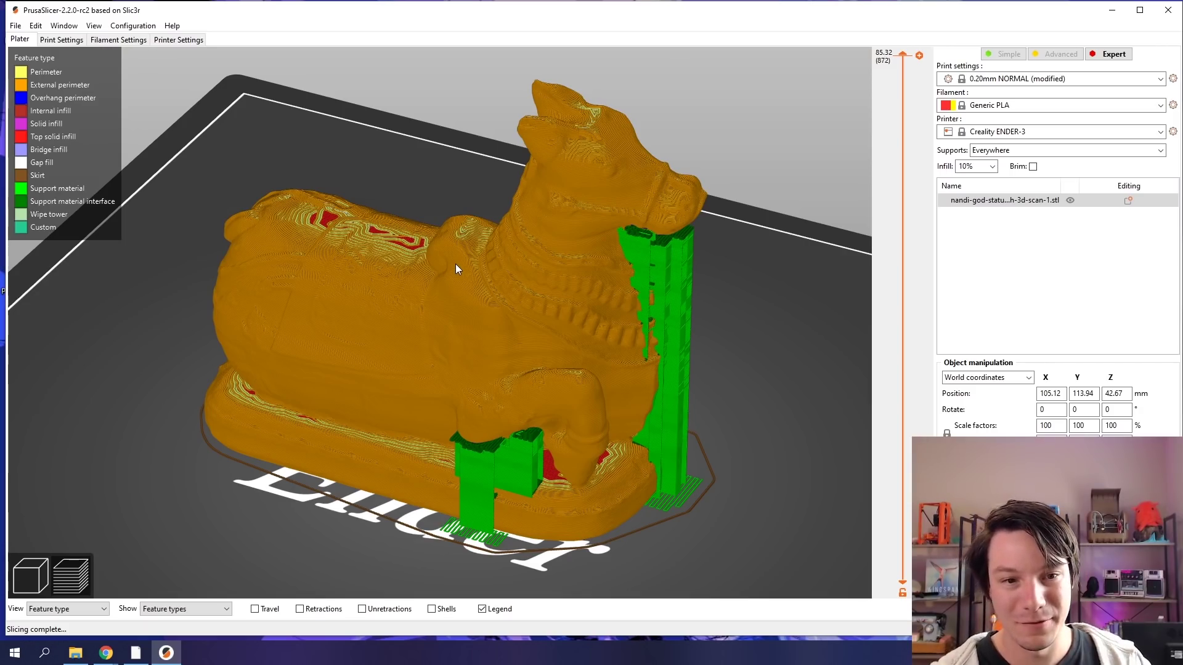
left_click_drag(681, 201, 412, 443)
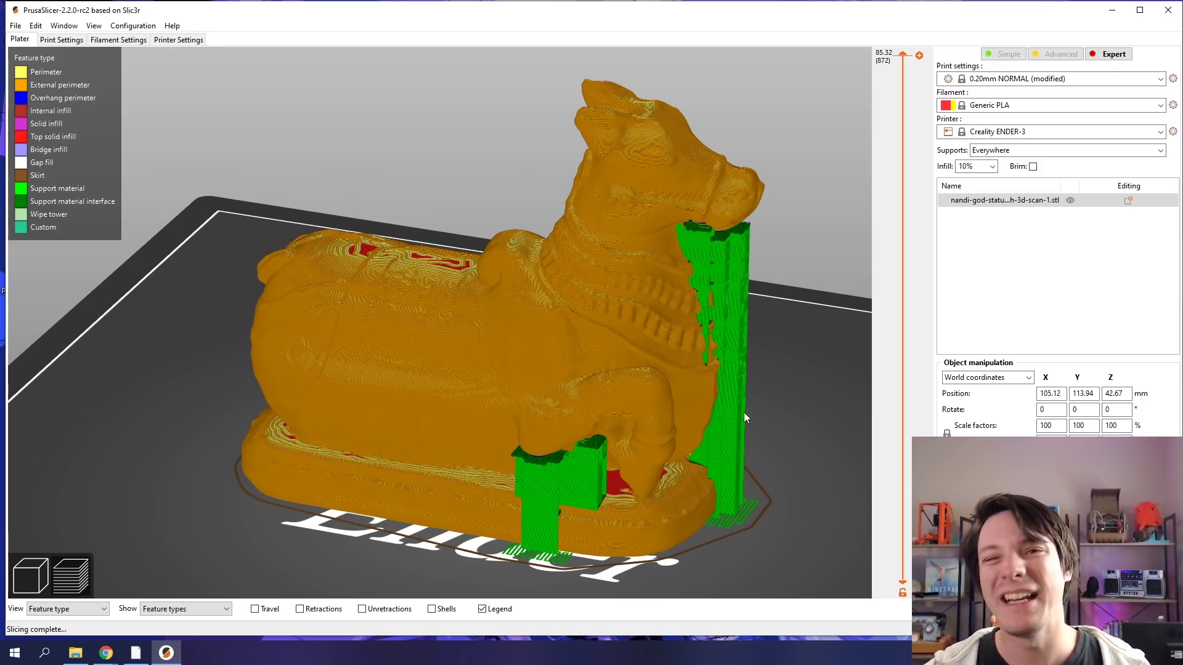
left_click_drag(660, 395, 585, 358)
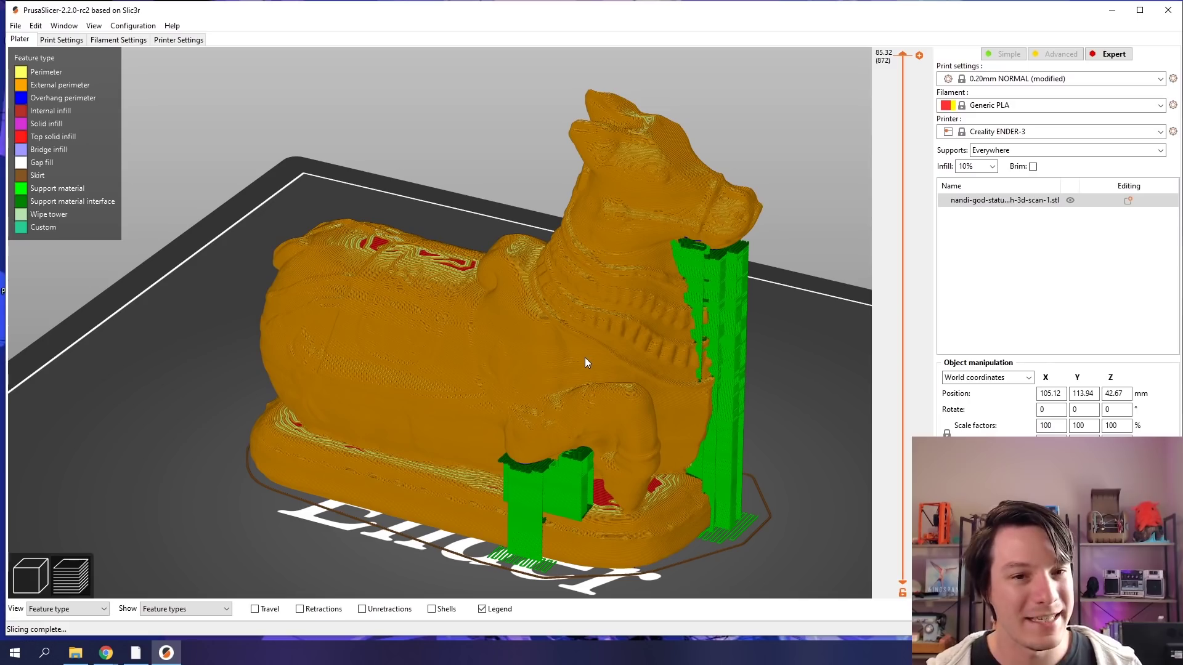
scroll(597, 316, "down", 5)
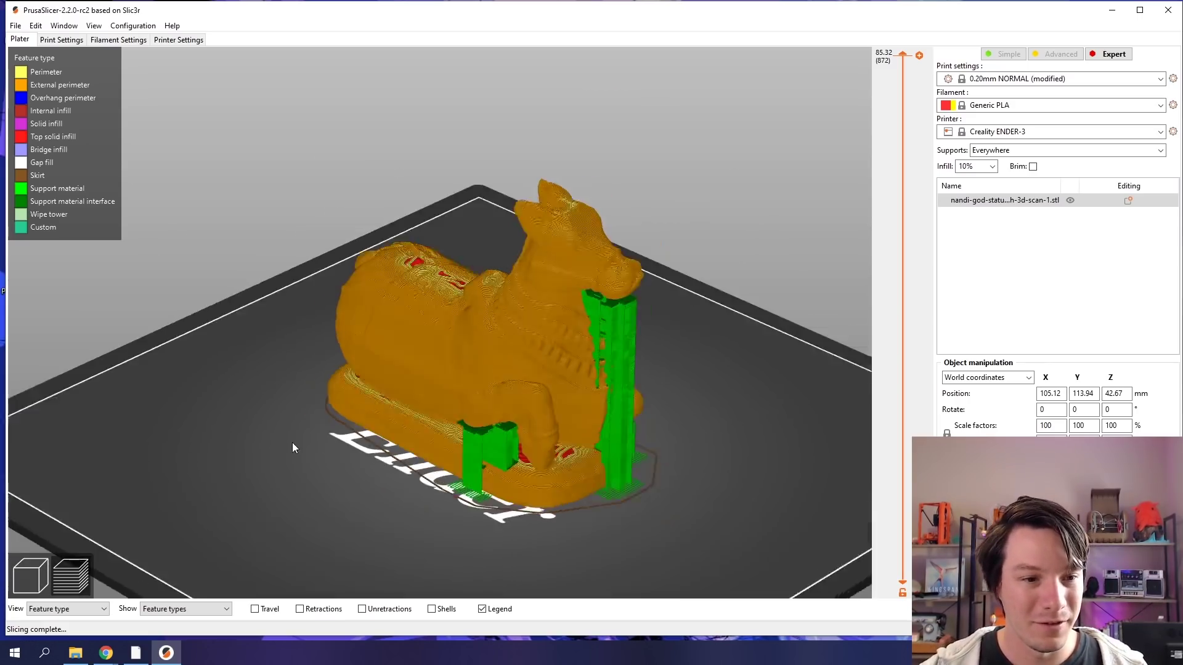
left_click_drag(274, 424, 312, 422)
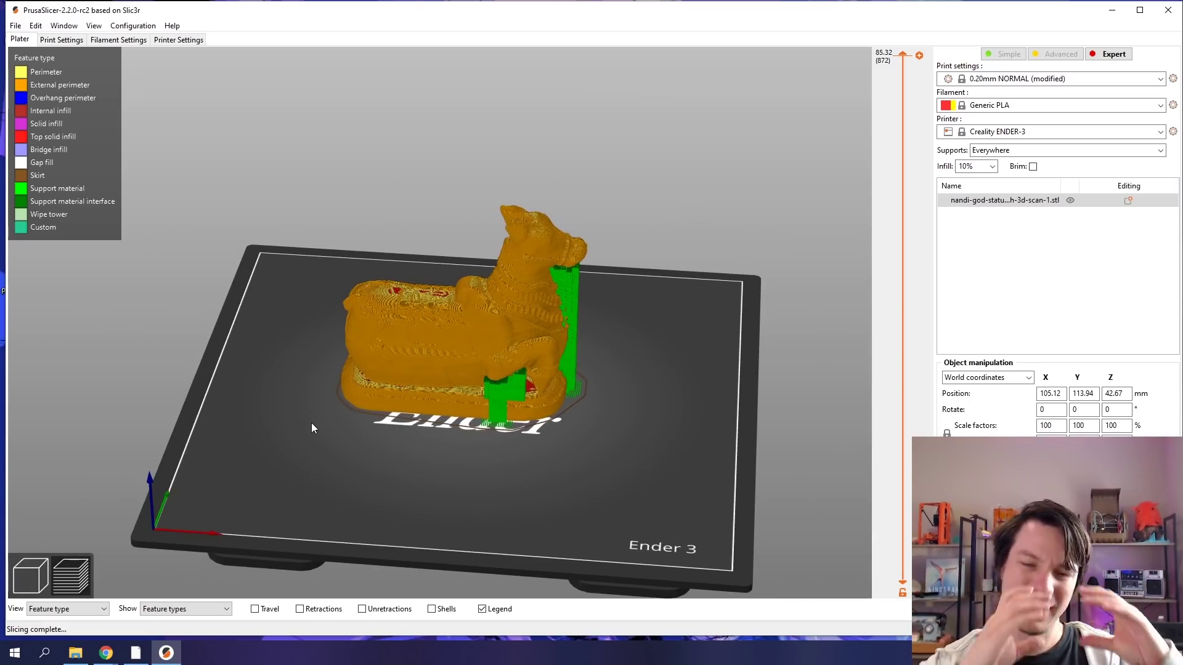
scroll(312, 422, "up", 5)
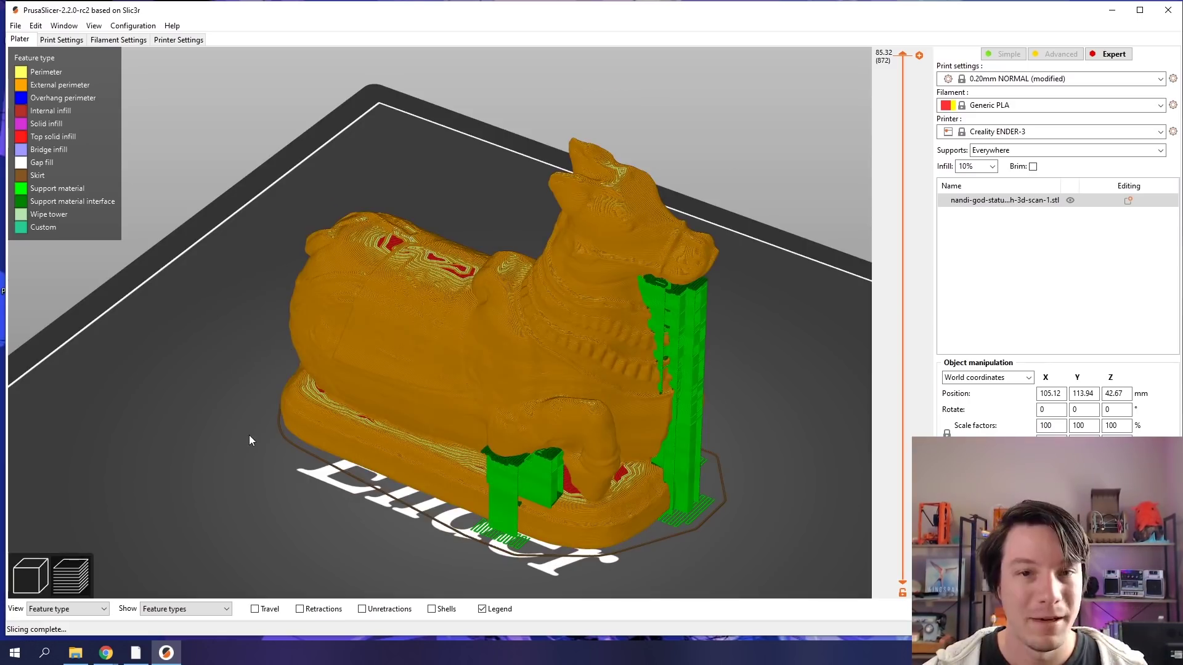
- Review the Generic PLA filament's extruder and bed temperatures and its cooling settings, and return to the plate
left_click(115, 40)
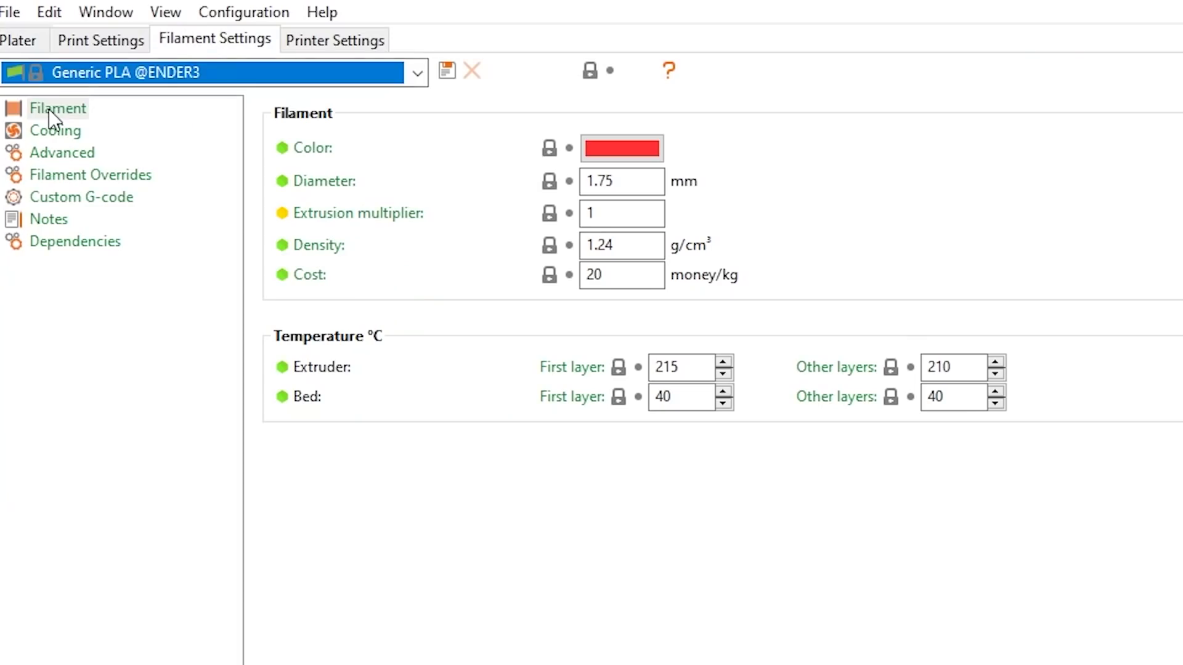
left_click(49, 109)
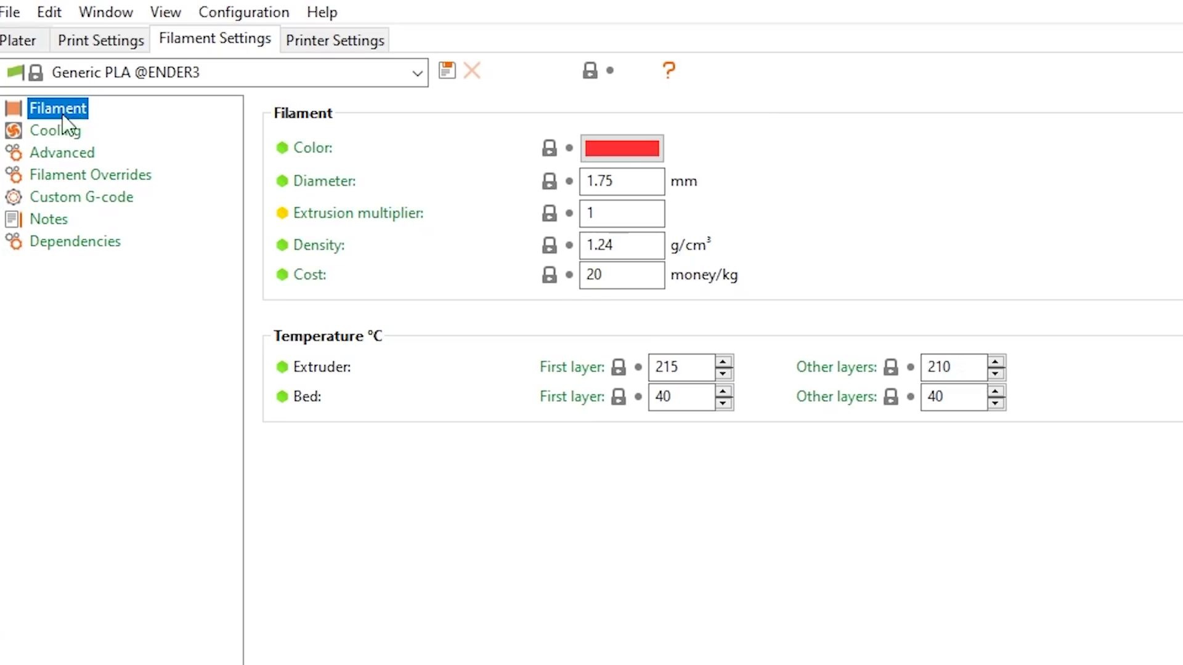
left_click(46, 136)
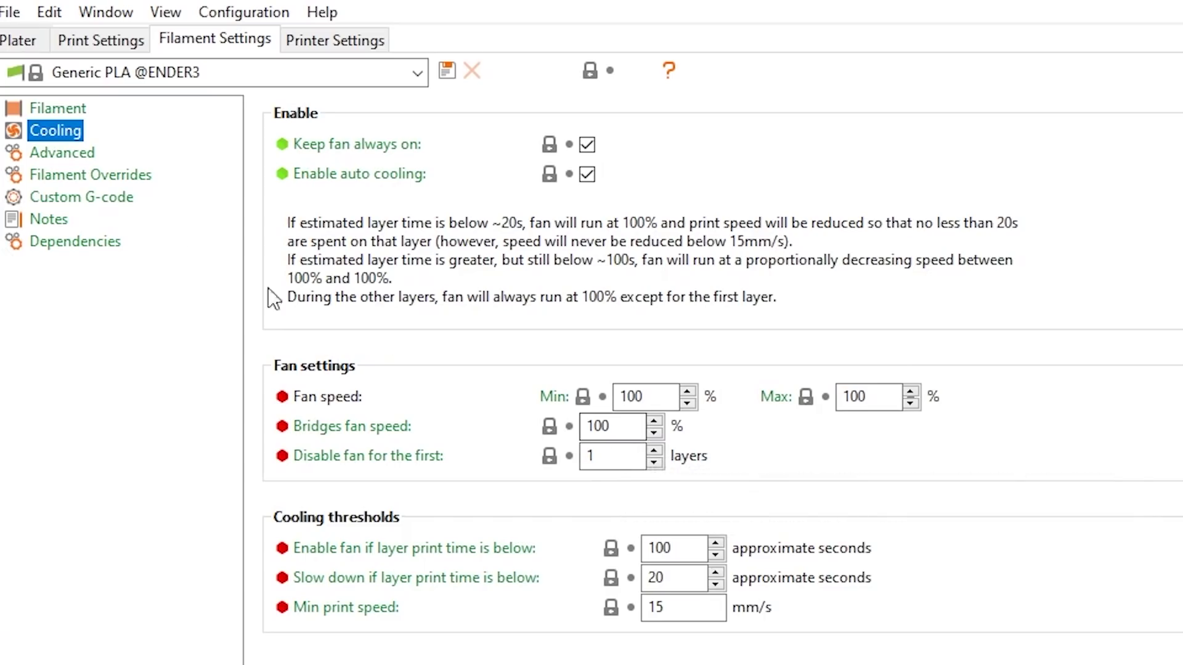
left_click(48, 112)
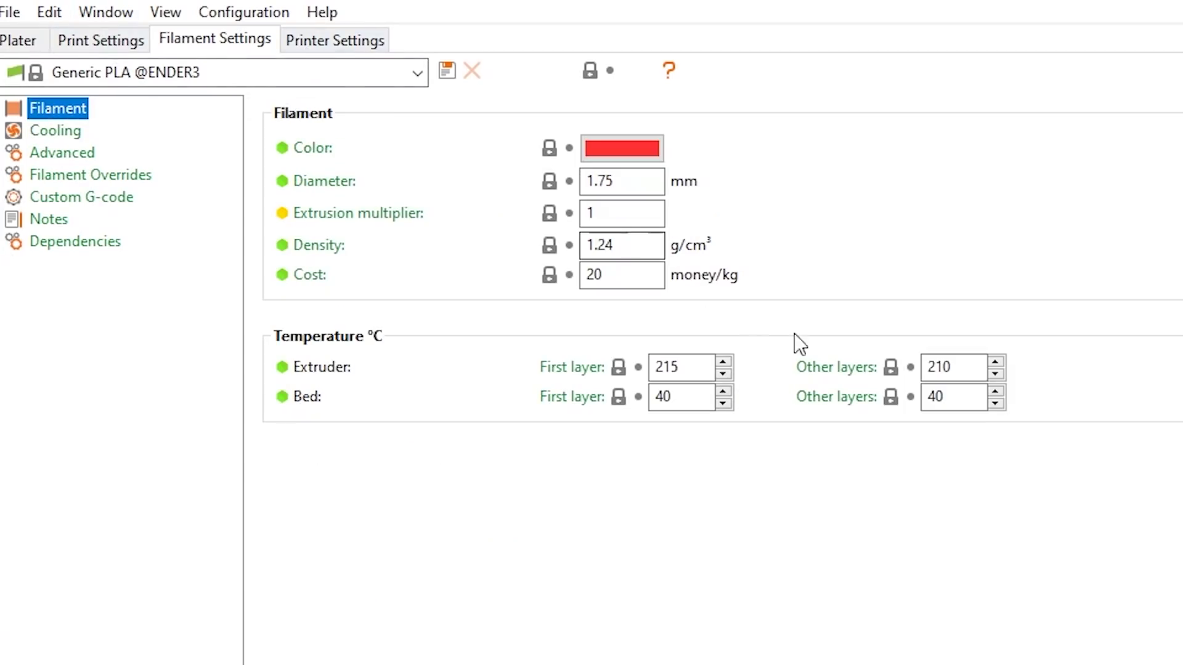
left_click(940, 396)
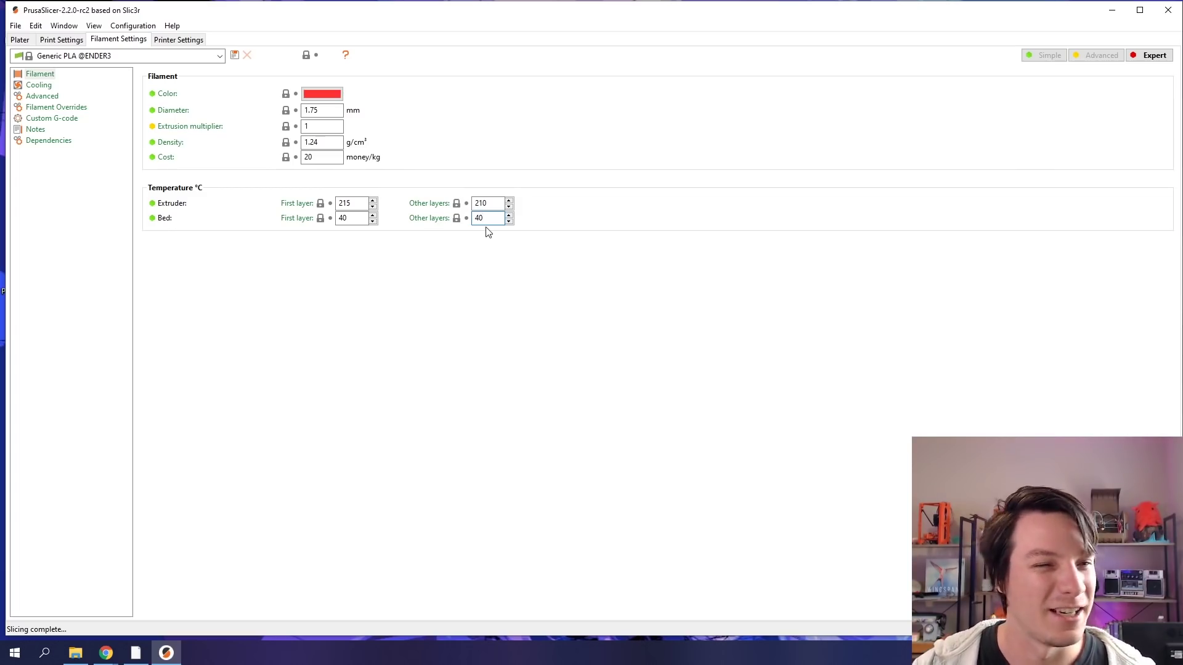
left_click(30, 38)
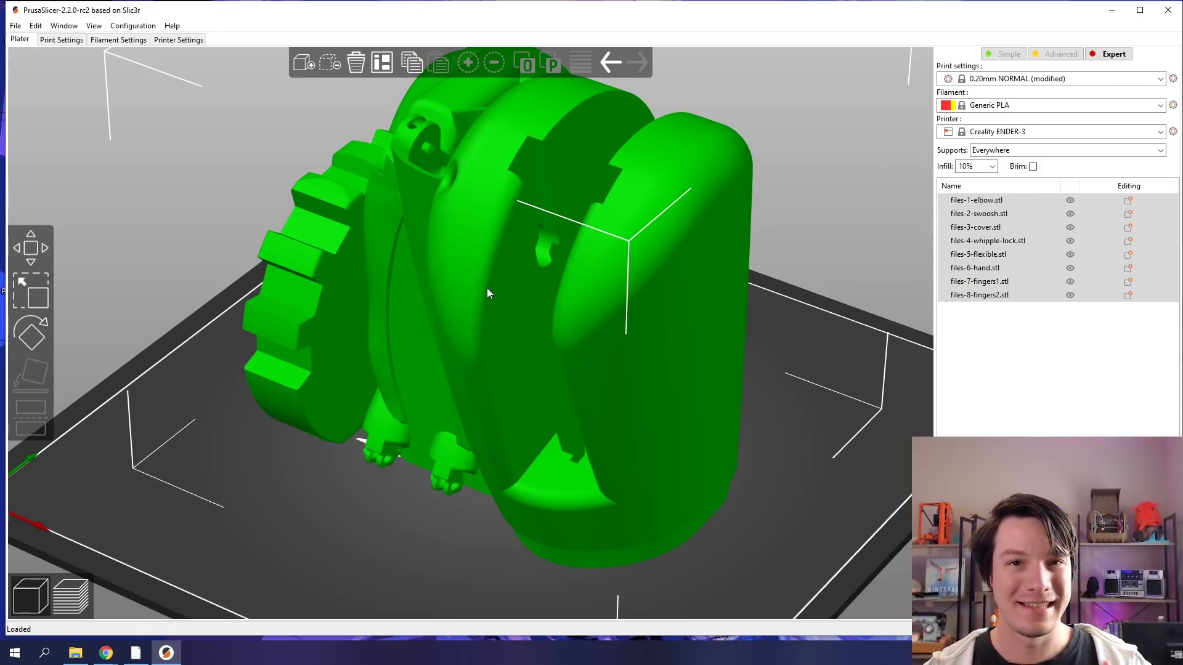
- Deselect the overlapping parts, move the elbow off the bed and pull the hand clear of the remaining pieces
scroll(487, 287, "down", 5)
left_click_drag(405, 333, 309, 363)
left_click(349, 356)
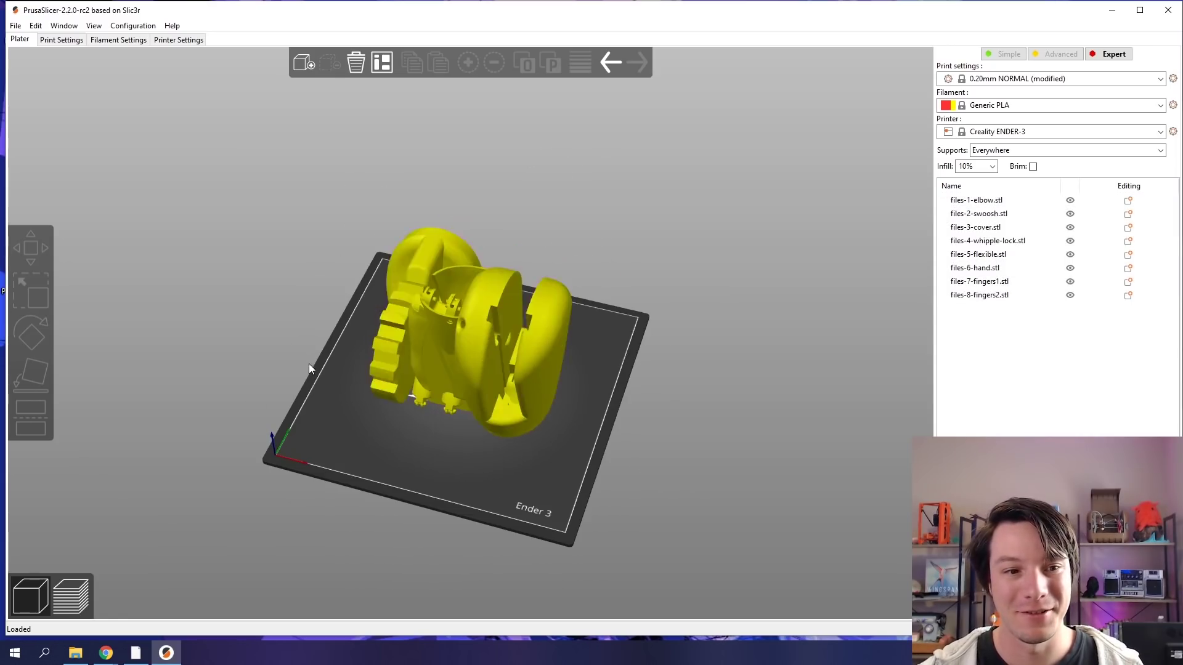
left_click_drag(553, 357, 665, 307)
left_click_drag(505, 418, 474, 407)
scroll(468, 400, "up", 3)
left_click_drag(440, 394, 328, 355)
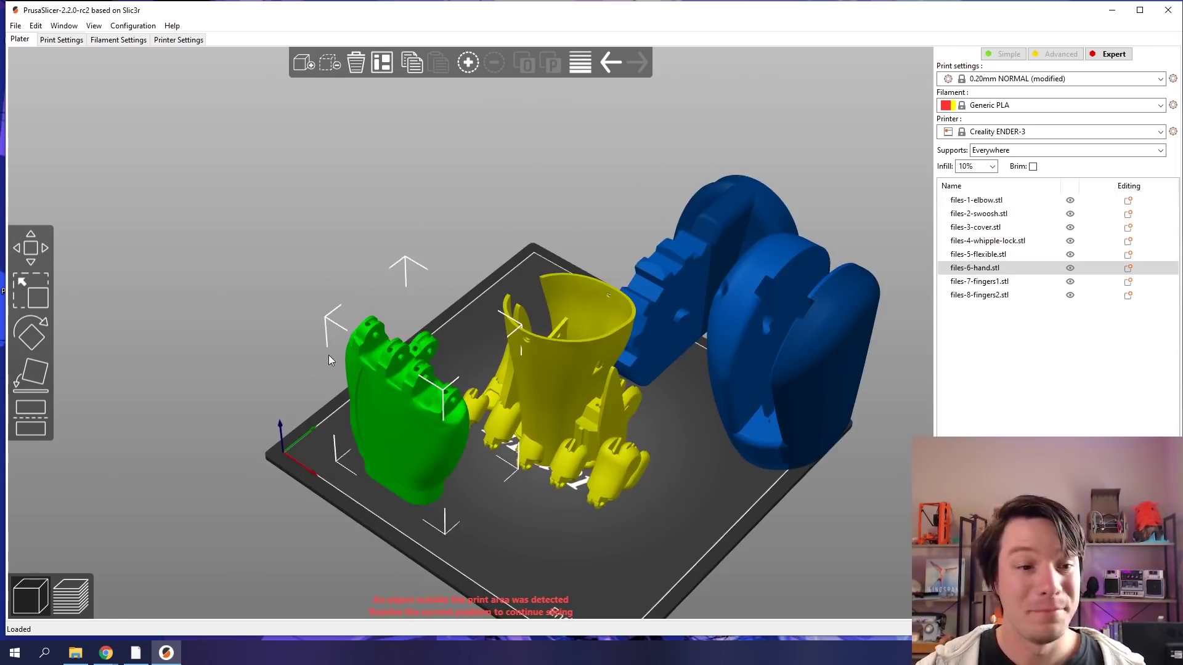
- Move files-3-cover.stl away from the fingers to beyond the bed's rear corner
scroll(252, 320, "down", 3)
left_click_drag(252, 320, 483, 291)
scroll(483, 290, "up", 3)
left_click(561, 371)
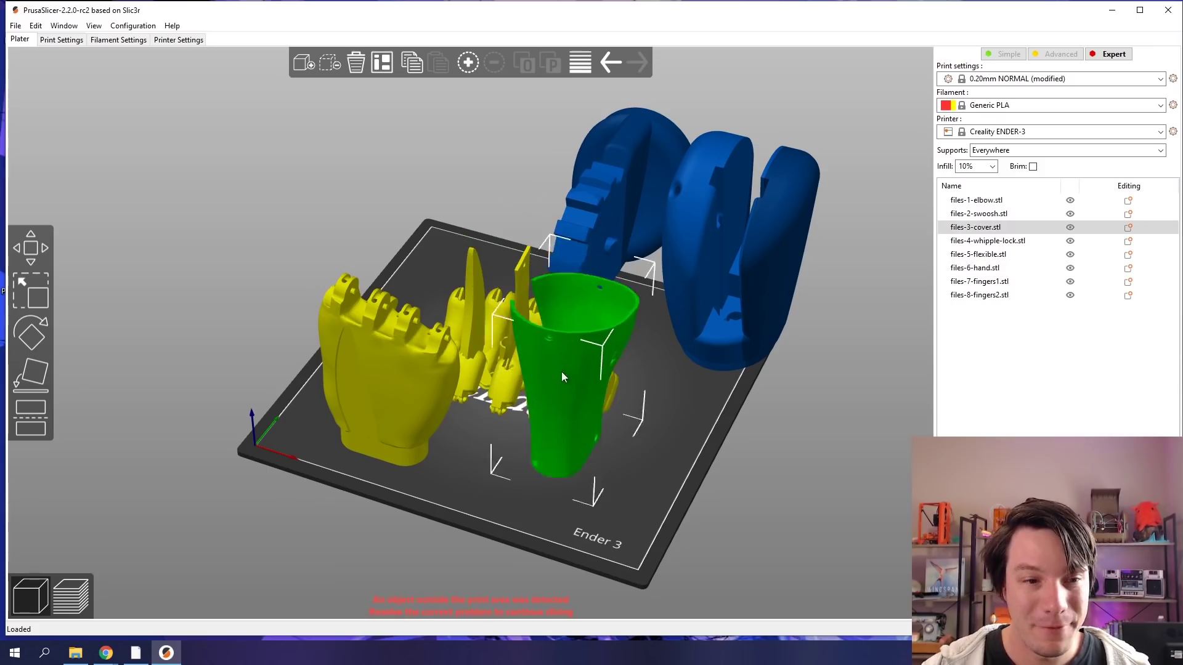
left_click_drag(562, 376, 436, 179)
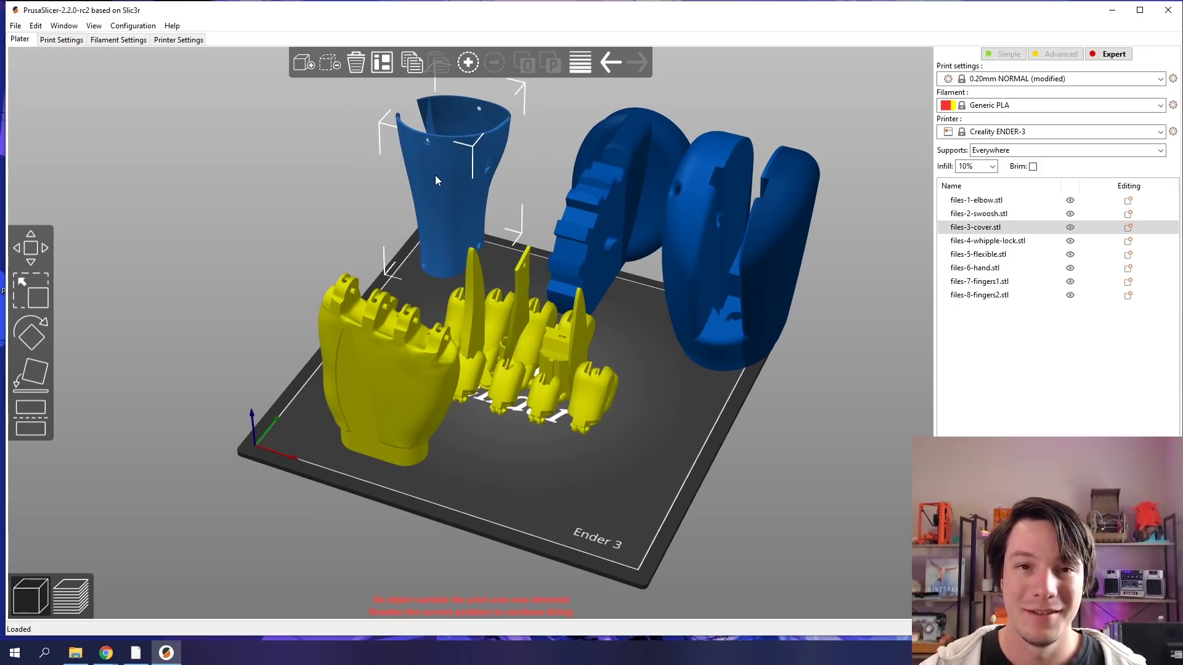
- Move the whipple lock, hand and swoosh parts off the bed so the fingers stand clear
left_click_drag(496, 333, 535, 402)
left_click_drag(556, 340, 881, 428)
left_click_drag(409, 337, 258, 260)
left_click_drag(467, 301, 291, 169)
left_click_drag(413, 364, 875, 321)
- Select files-8-fingers2.stl, check how the fingers stand on the bed, and delete the object
left_click_drag(631, 395, 289, 349)
left_click(596, 371)
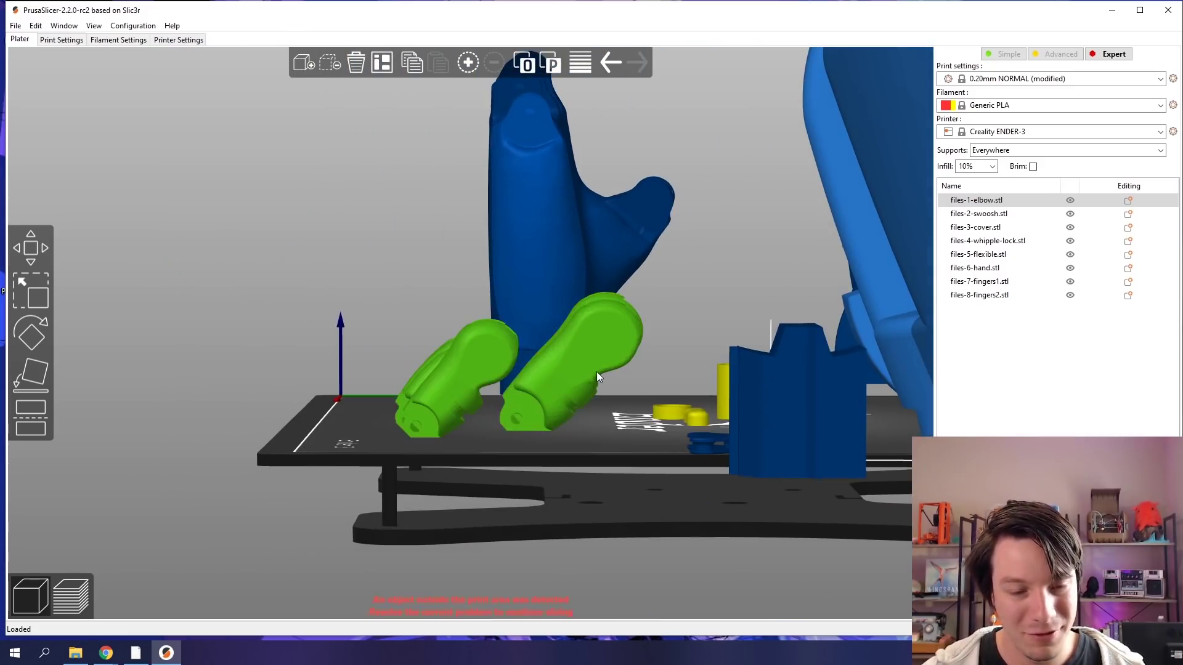
left_click(596, 371)
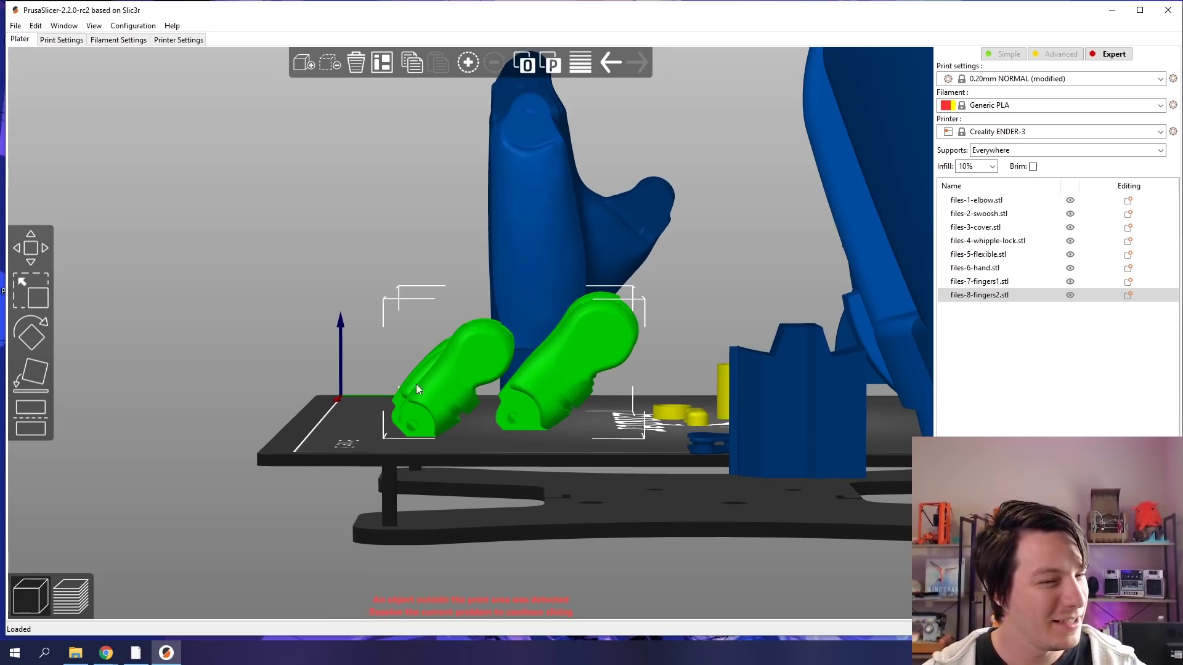
left_click_drag(416, 383, 385, 389)
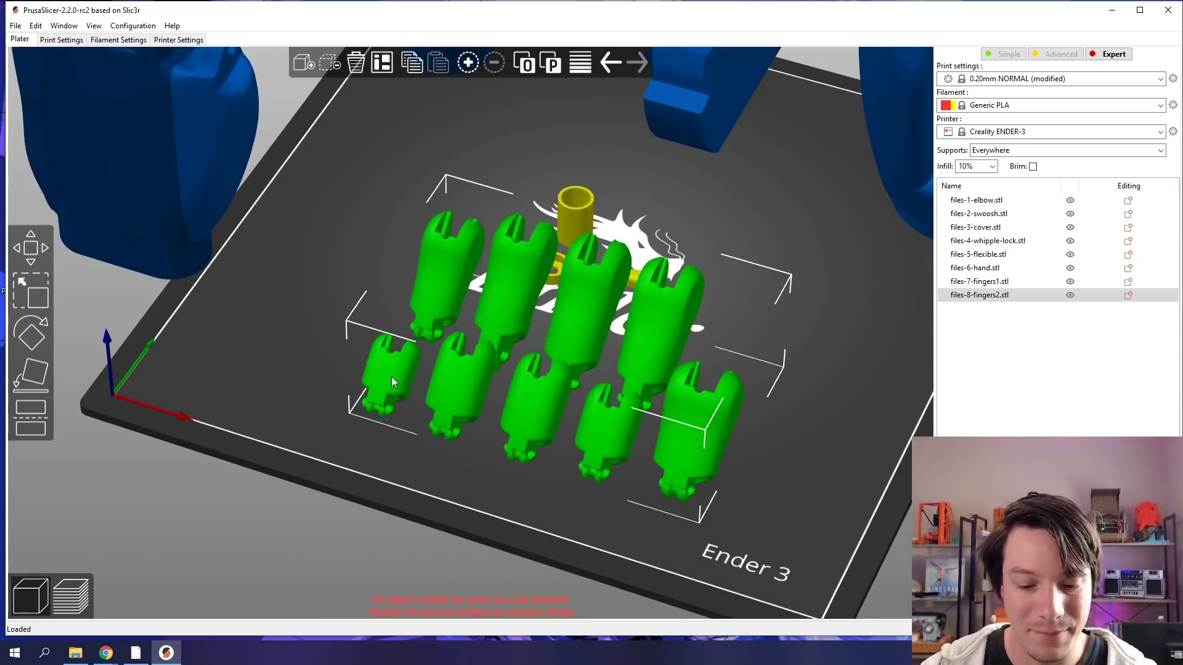
key("Delete")
- Move files-3-cover.stl back onto the middle of the bed
scroll(401, 358, "down", 5)
mouse_move(415, 341)
left_mouse_down()
mouse_move(430, 291)
mouse_move(424, 390)
mouse_move(423, 344)
left_mouse_up()
left_click_drag(404, 271, 561, 363)
left_click_drag(442, 357, 582, 305)
scroll(583, 305, "up", 3)
left_click_drag(698, 356, 656, 323)
scroll(662, 324, "down", 4)
right_click_drag(673, 331, 511, 257)
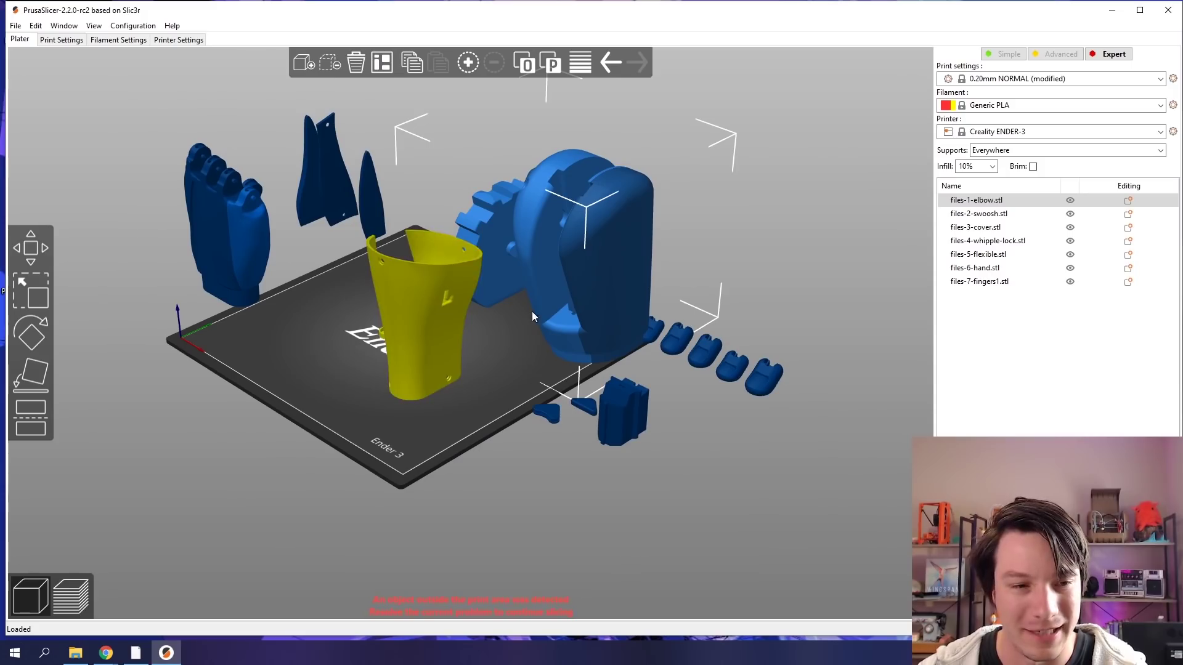
- Delete the elbow, fingers1, whipple-lock, swoosh, hand and flexible objects, keeping only files-3-cover.stl on the plate
key("Delete")
left_click(730, 356)
key("Delete")
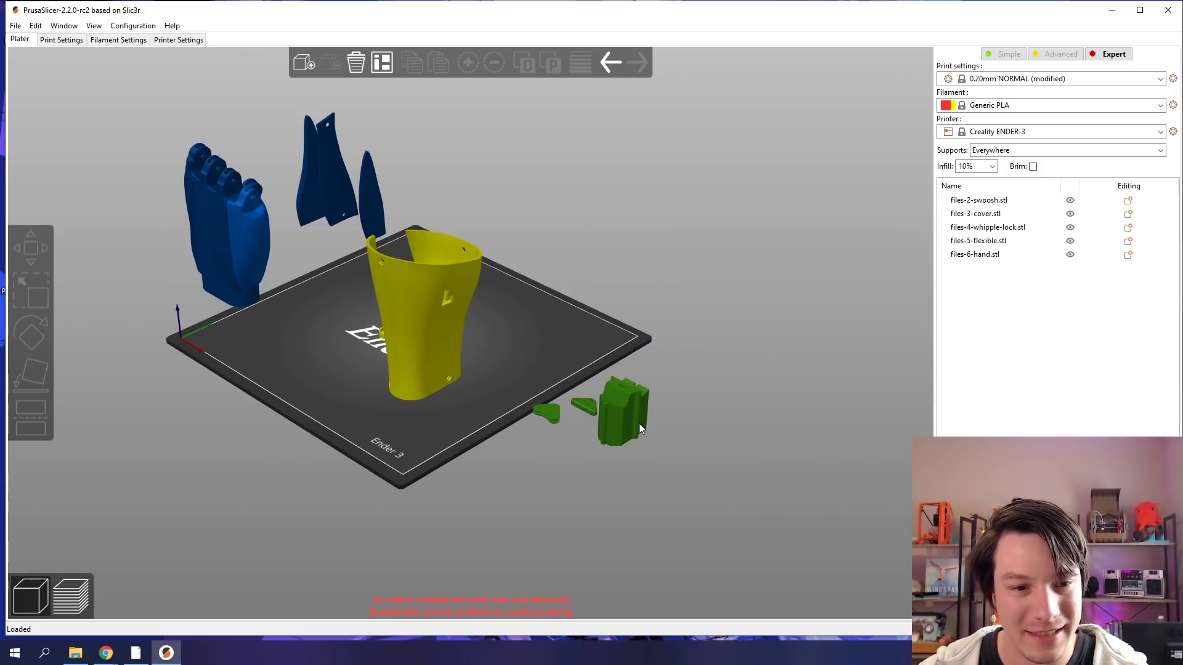
left_click(638, 424)
key("Delete")
left_click(304, 179)
key("Delete")
left_click(239, 239)
key("Delete")
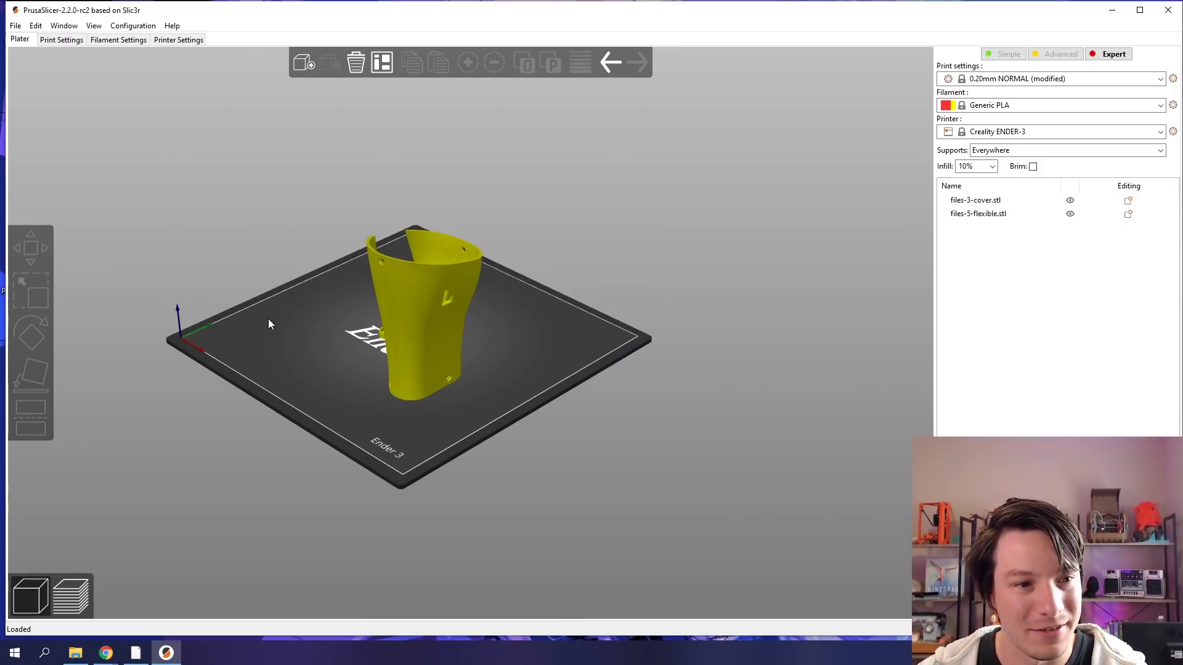
left_click_drag(268, 319, 334, 351)
left_click(415, 395)
key("Delete")
- Arrange the plate to center the remaining cover on the bed
left_click(456, 367)
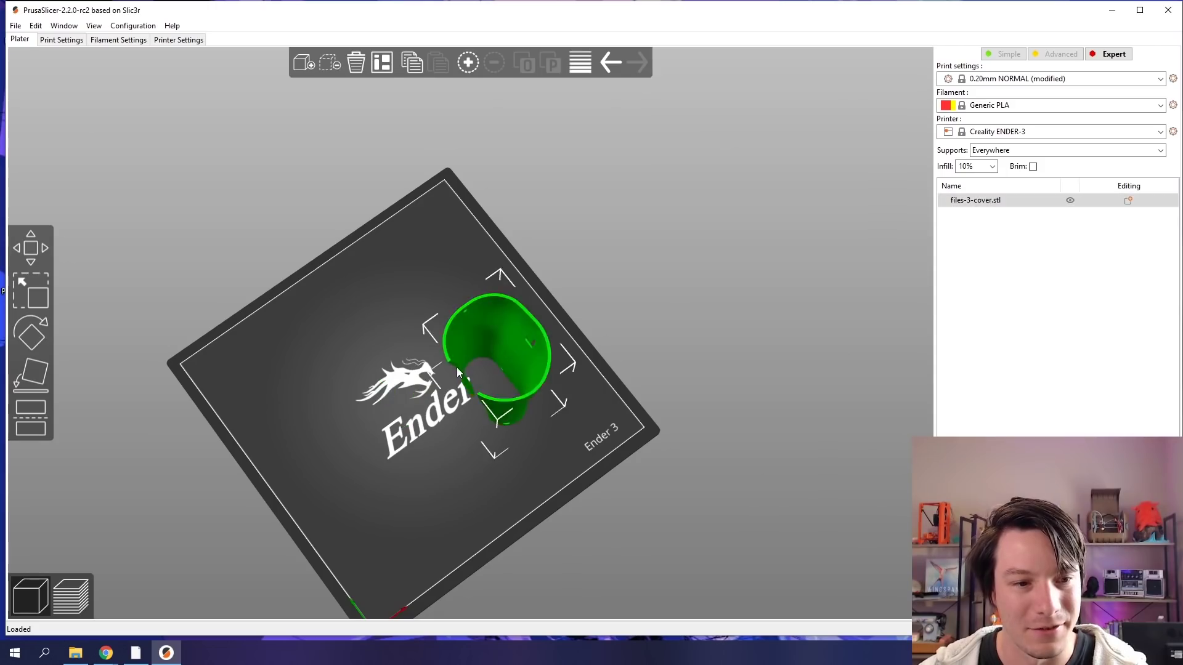
left_click_drag(399, 374, 349, 344)
key("a")
scroll(327, 394, "up", 4)
mouse_move(311, 433)
left_mouse_down()
mouse_move(276, 435)
mouse_move(346, 431)
mouse_move(309, 441)
mouse_move(265, 428)
mouse_move(321, 450)
left_mouse_up()
scroll(409, 250, "up", 4)
scroll(517, 245, "up", 1)
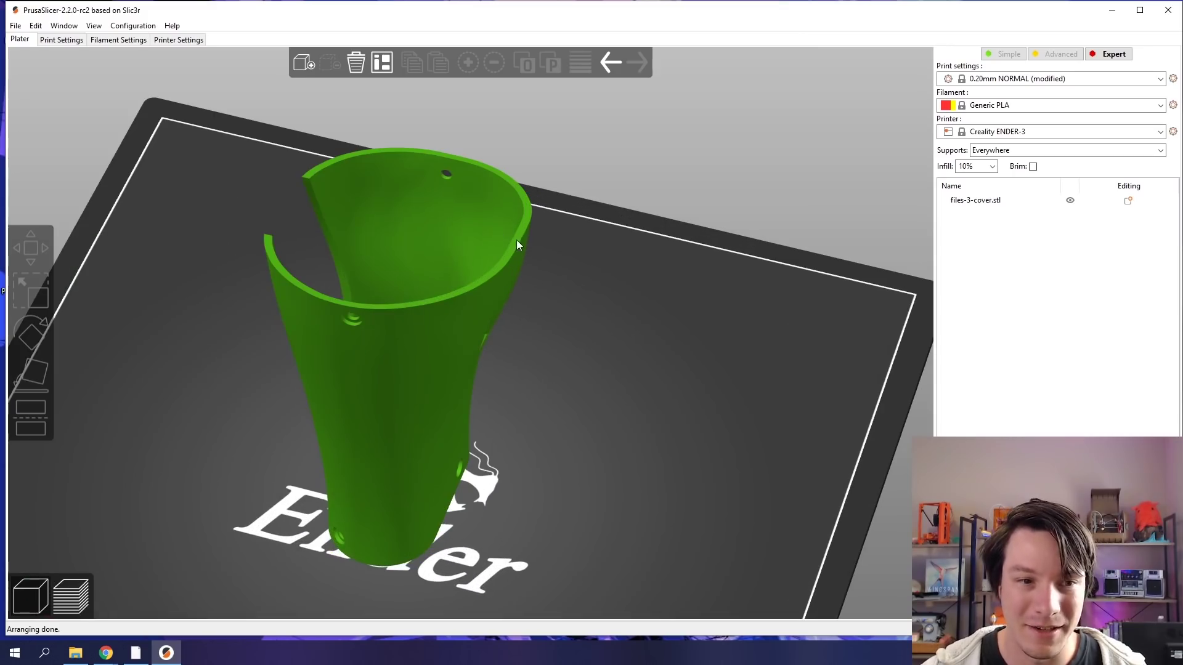
- Examine the cover's open side and the overhanging edges of its J-shaped cutout
scroll(288, 279, "down", 3)
left_click_drag(288, 279, 397, 245)
scroll(541, 261, "up", 3)
scroll(597, 175, "up", 2)
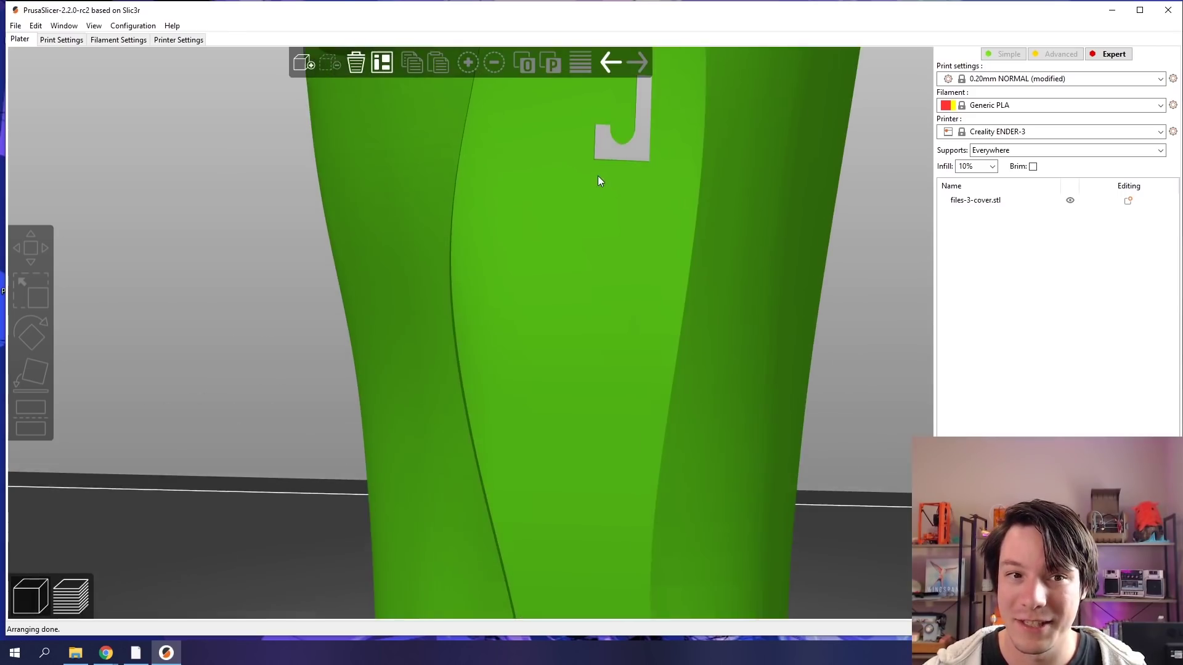
left_click(437, 362)
scroll(452, 283, "up", 2)
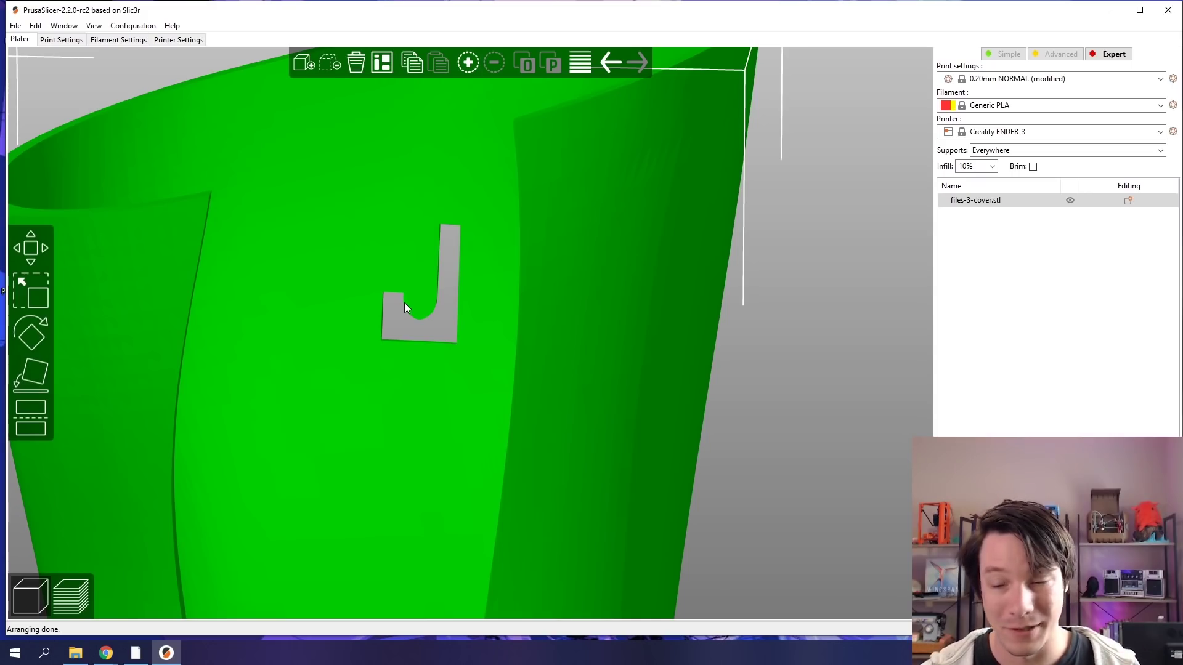
scroll(404, 302, "down", 5)
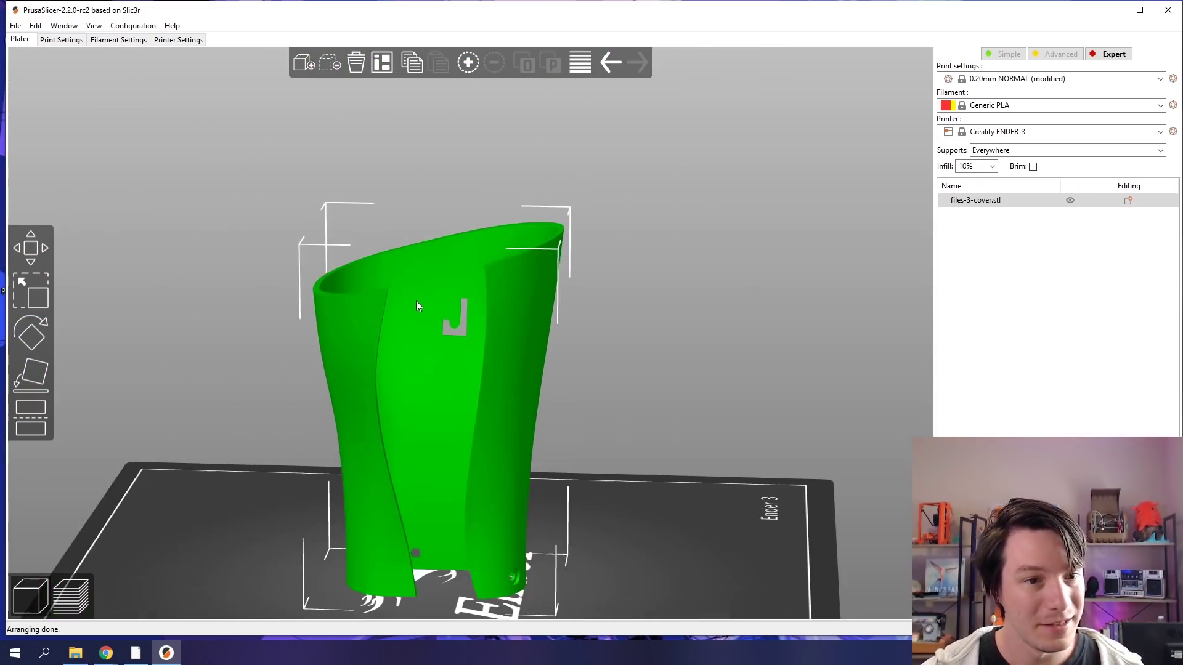
scroll(331, 353, "up", 2)
left_click_drag(295, 332, 387, 328)
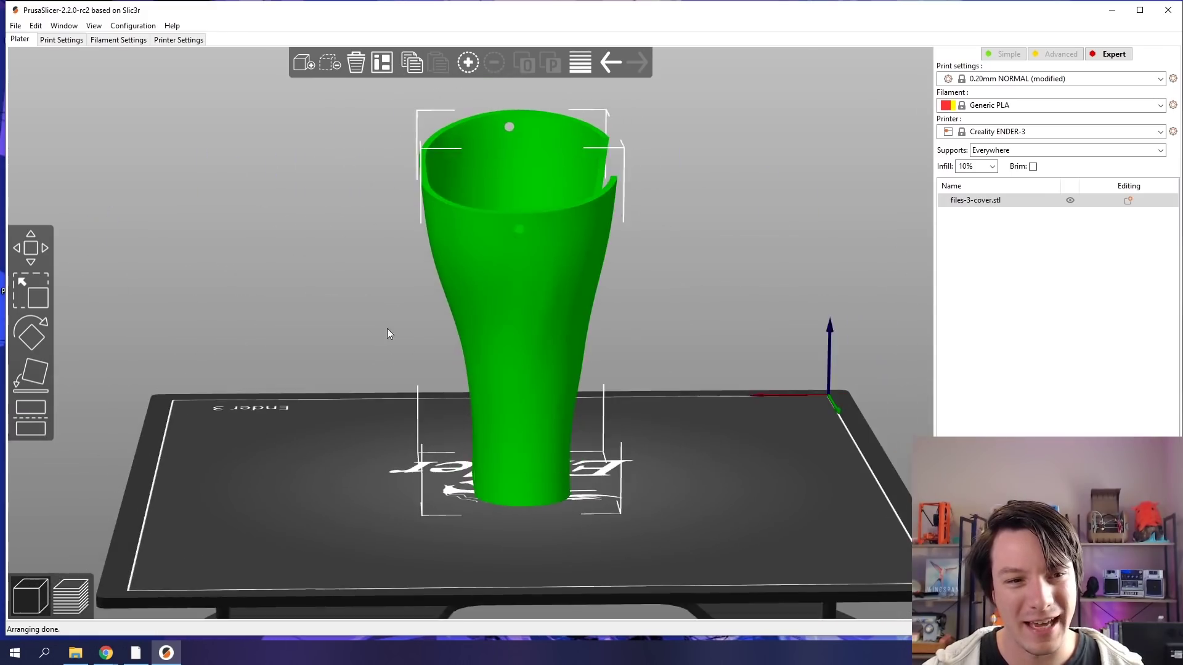
- Examine the round holes near the cover's upper rim and compare its slanted opening with its base
scroll(542, 135, "up", 5)
left_click_drag(517, 187, 374, 528)
scroll(394, 211, "up", 2)
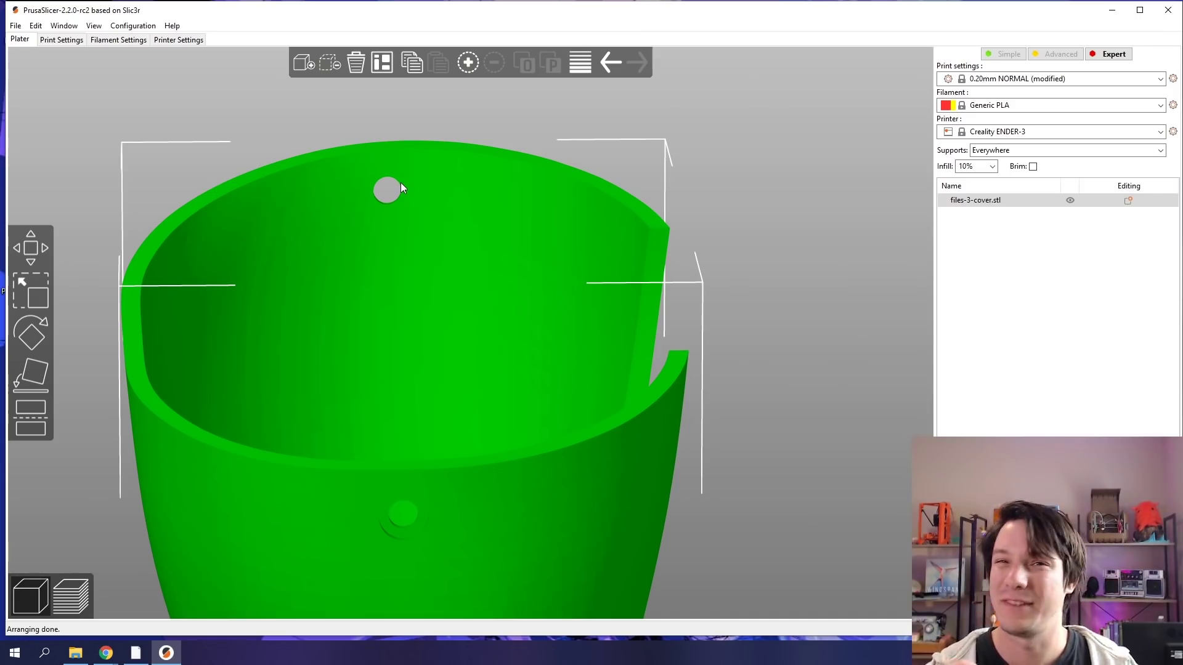
scroll(400, 185, "down", 3)
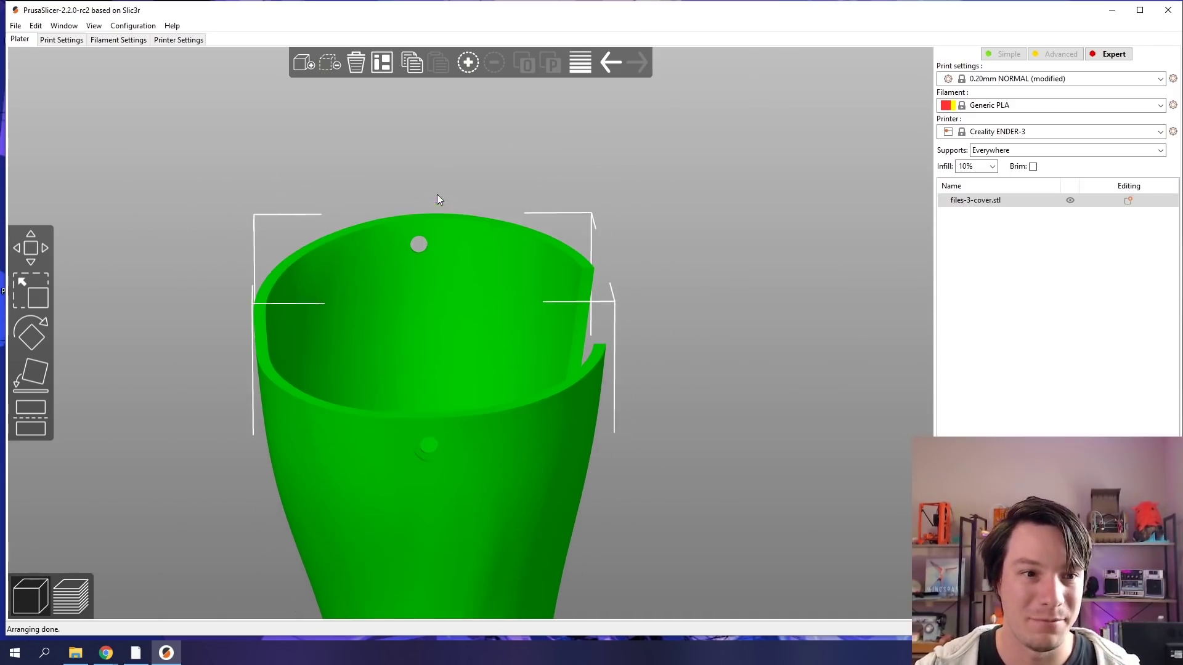
scroll(457, 250, "down", 1)
scroll(415, 312, "down", 3)
left_click_drag(415, 311, 453, 440)
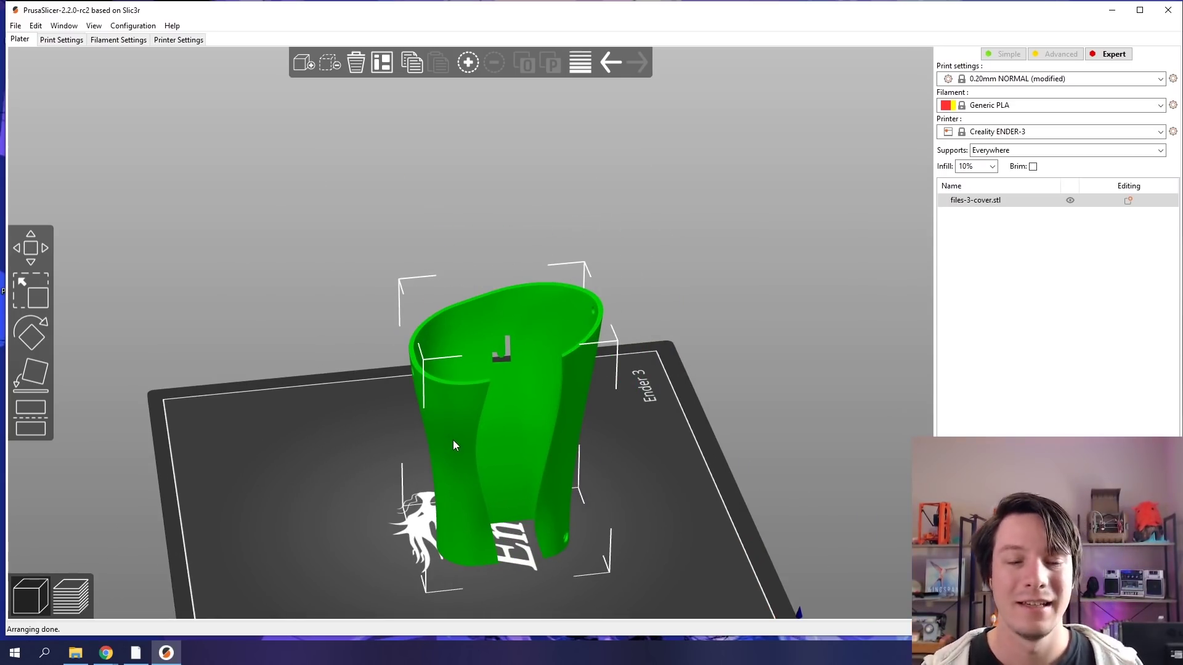
left_click_drag(453, 440, 382, 342)
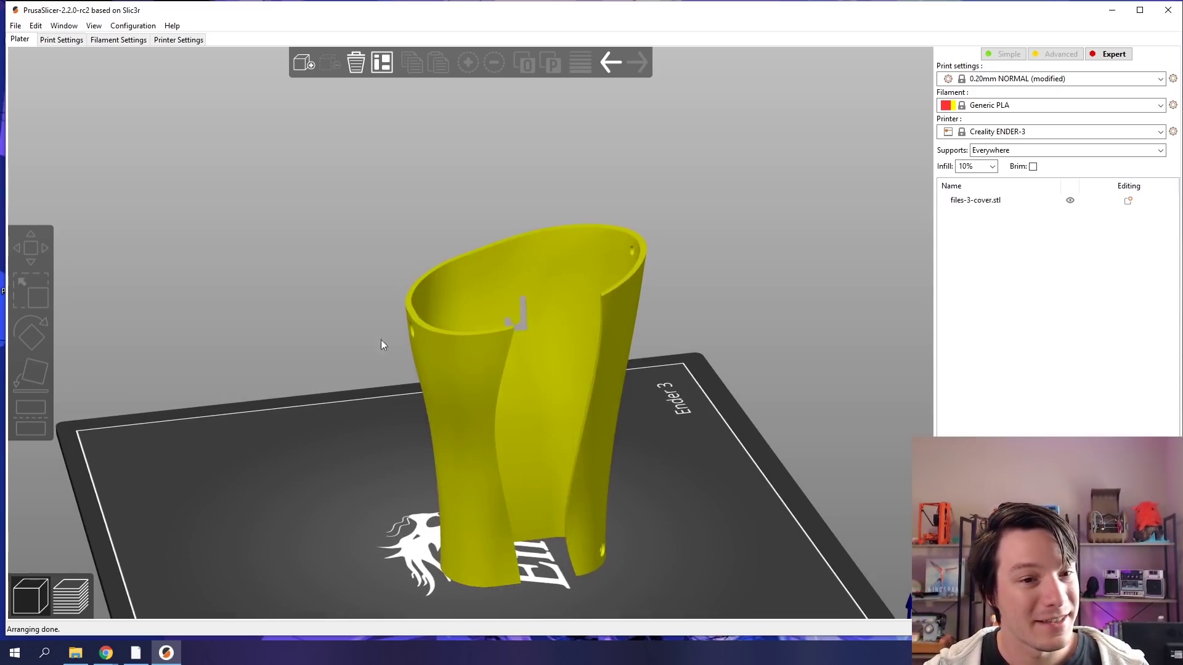
left_click_drag(387, 288, 399, 268)
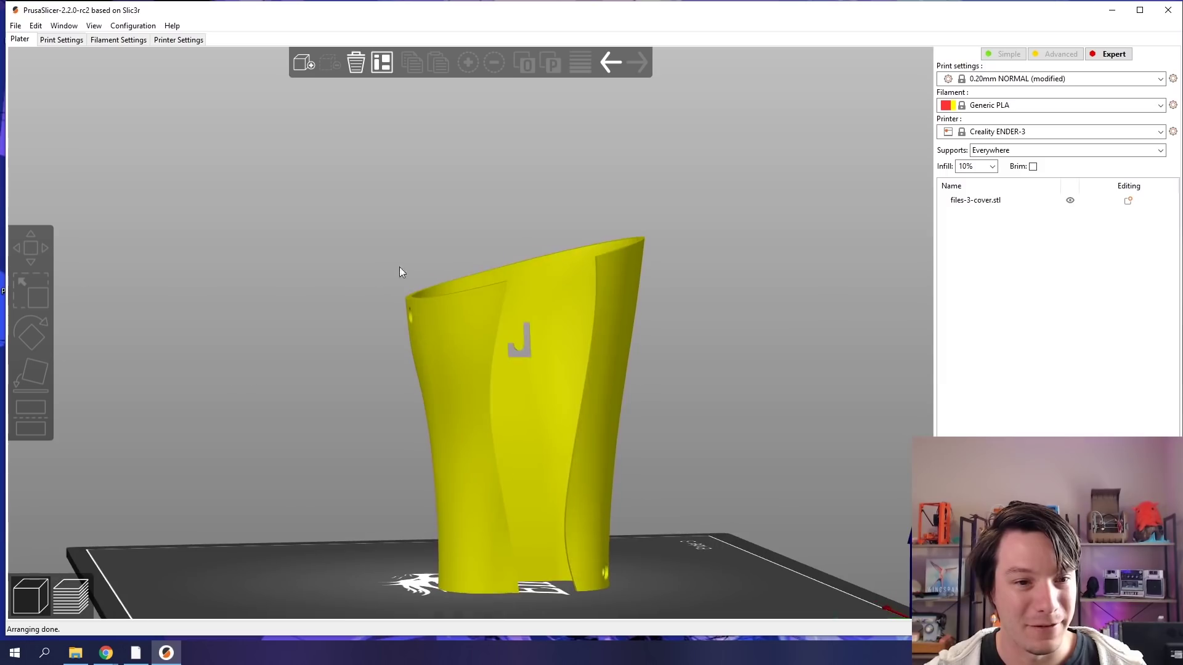
- Flip files-3-cover.stl with Place on face so its wide slanted opening rests on the bed
left_click(459, 355)
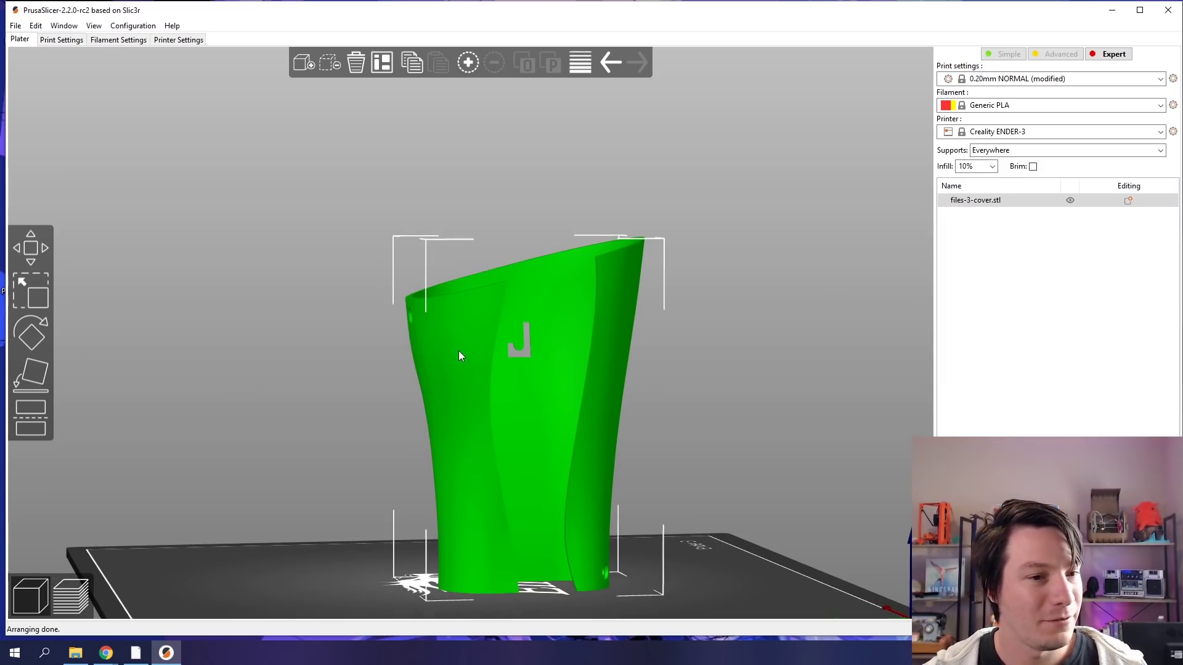
left_click(33, 375)
left_click_drag(99, 363, 537, 237)
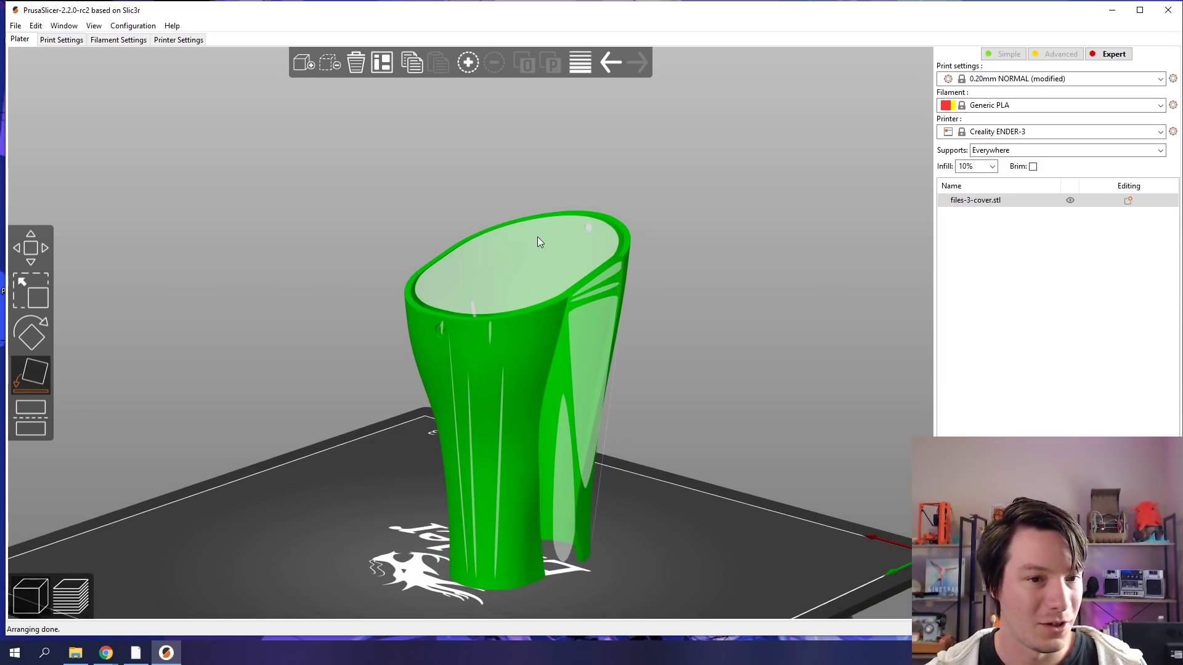
left_click(537, 236)
left_click_drag(290, 382, 190, 397)
left_click(190, 397)
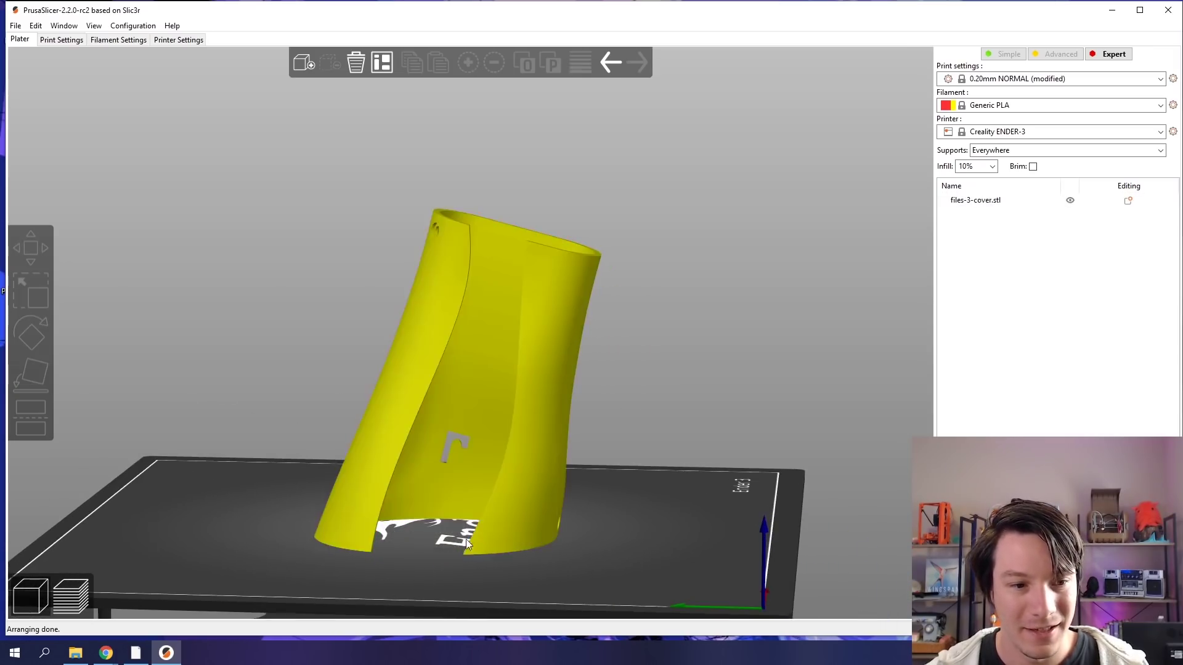
- Inspect the flipped cover's J-shaped cutout and rim holes for overhangs in the new orientation
scroll(398, 434, "up", 3)
scroll(382, 431, "down", 1)
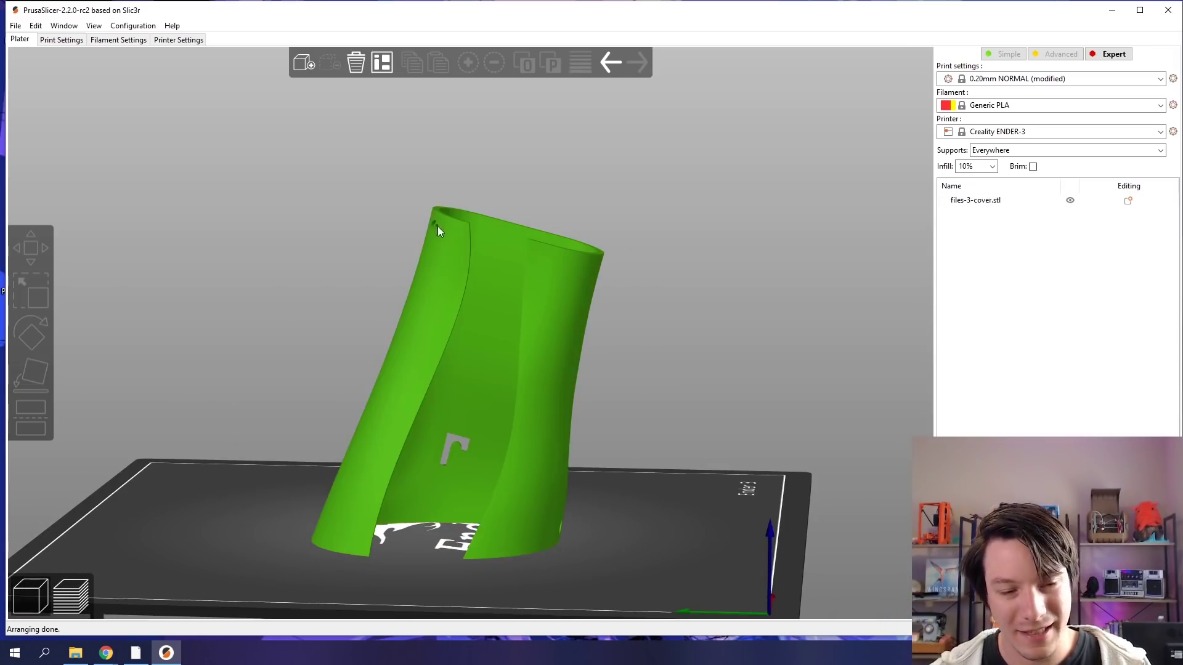
scroll(242, 475, "up", 5)
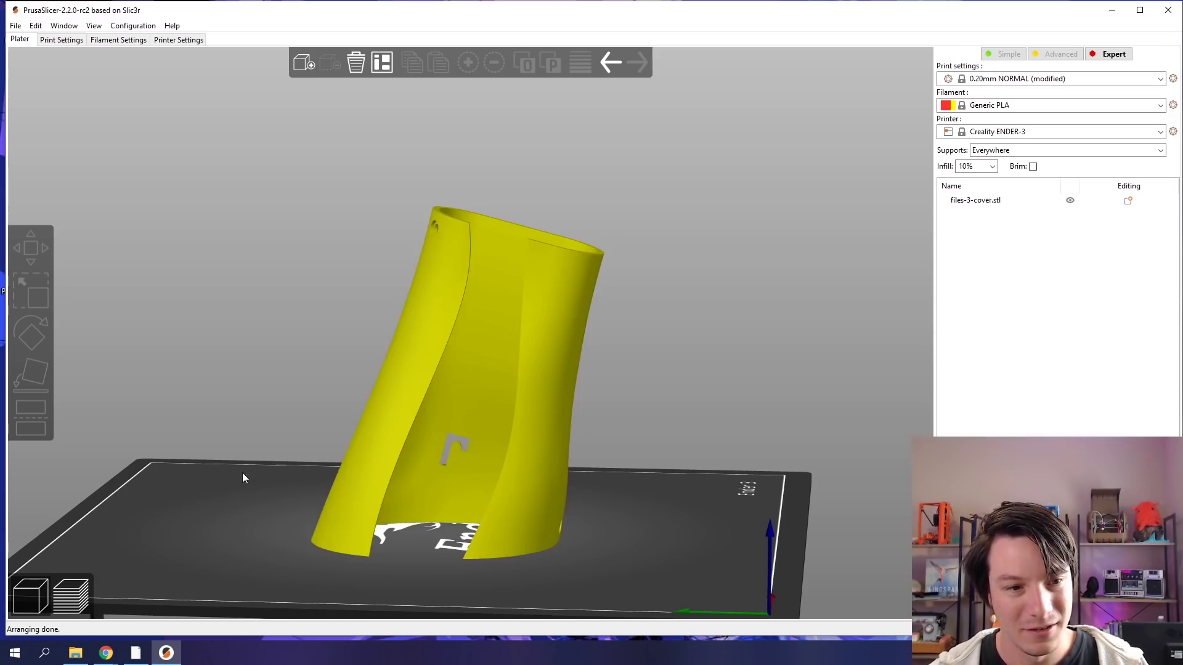
scroll(431, 449, "up", 5)
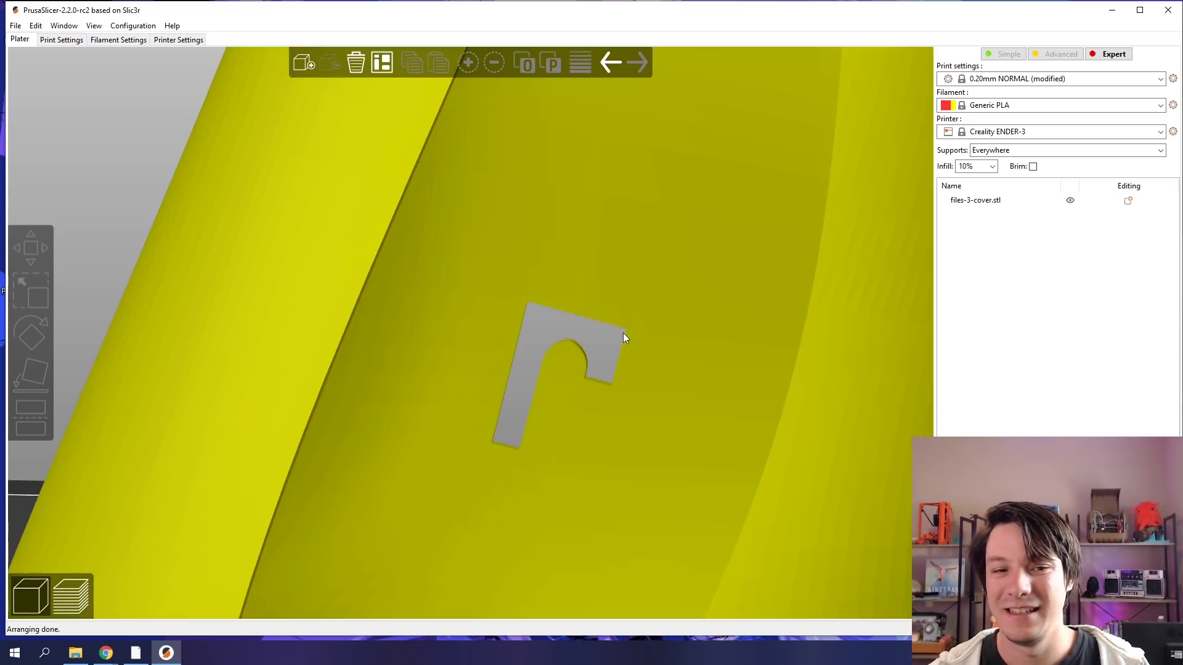
scroll(520, 335, "down", 5)
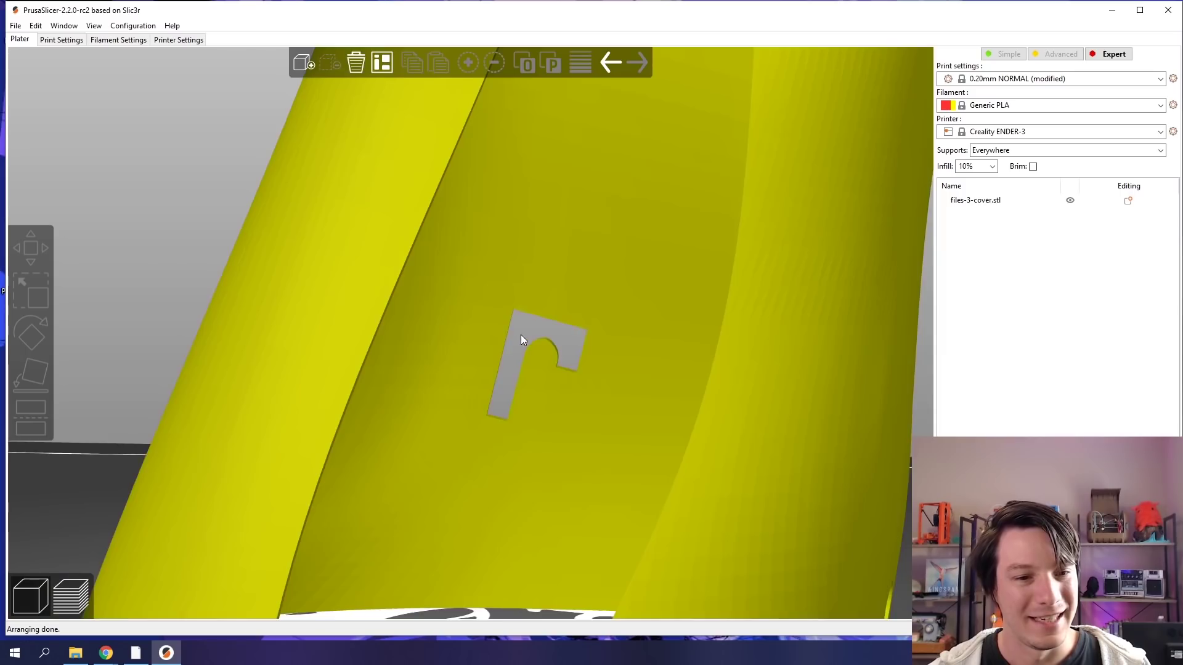
mouse_move(205, 331)
left_mouse_down()
mouse_move(230, 345)
mouse_move(208, 346)
left_mouse_up()
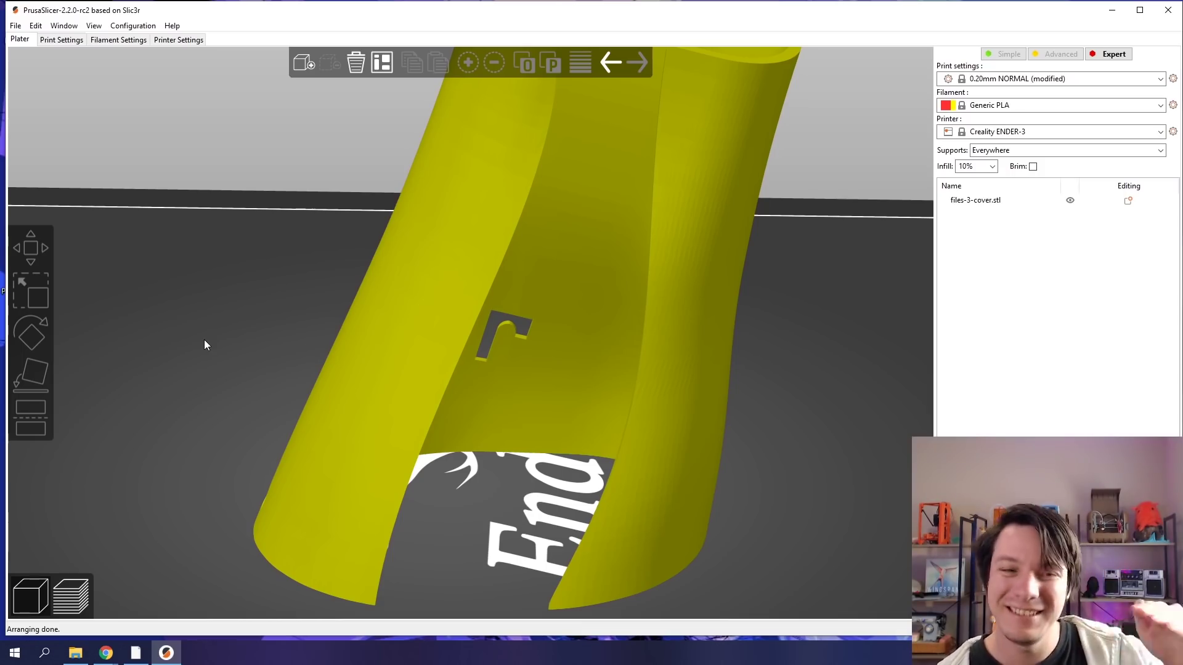
scroll(258, 148, "down", 3)
left_click_drag(257, 148, 328, 296)
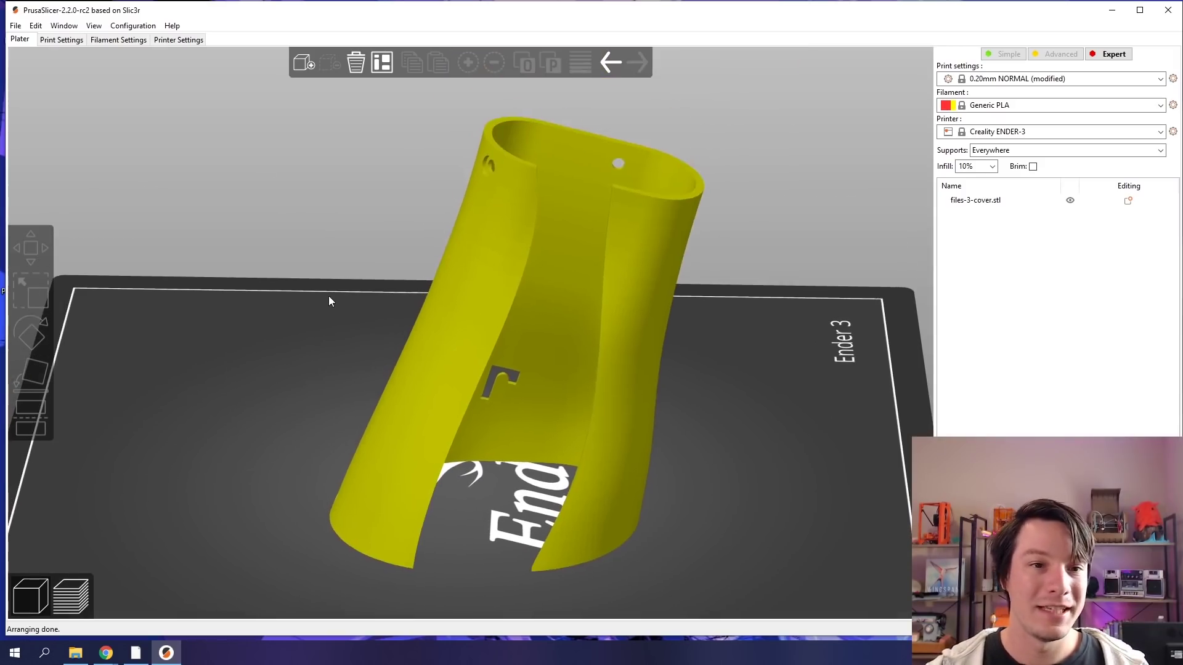
- Slice the flipped cover and view the generated supports around its holes and open side
key("ctrl+r")
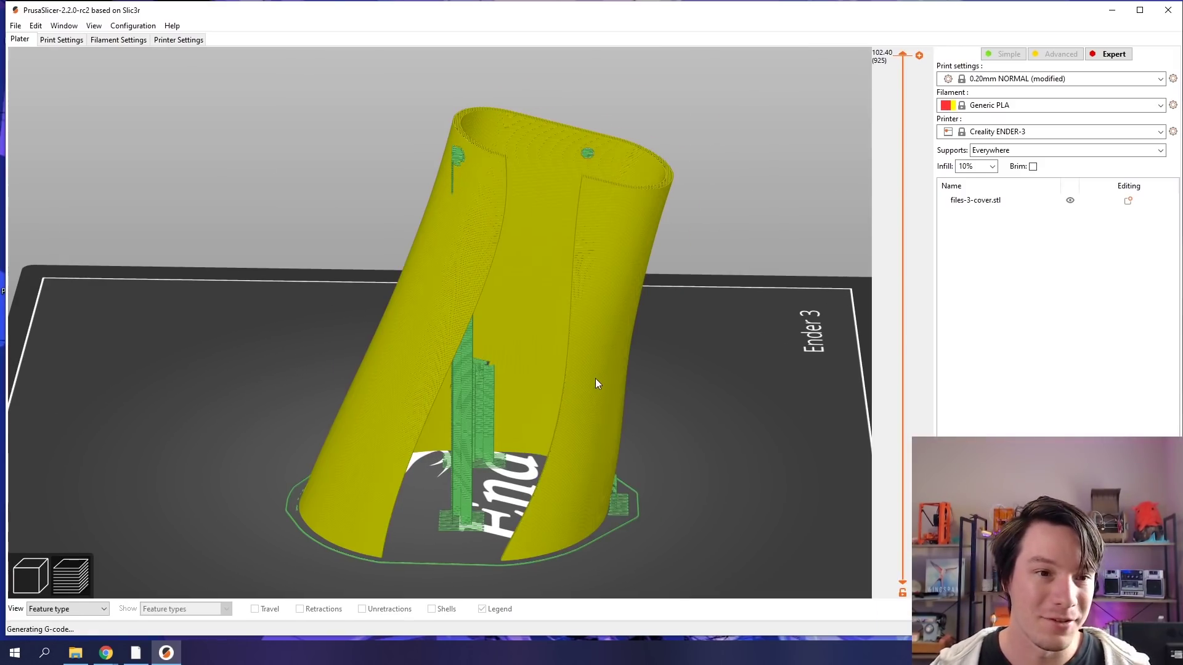
left_click_drag(354, 249, 448, 164)
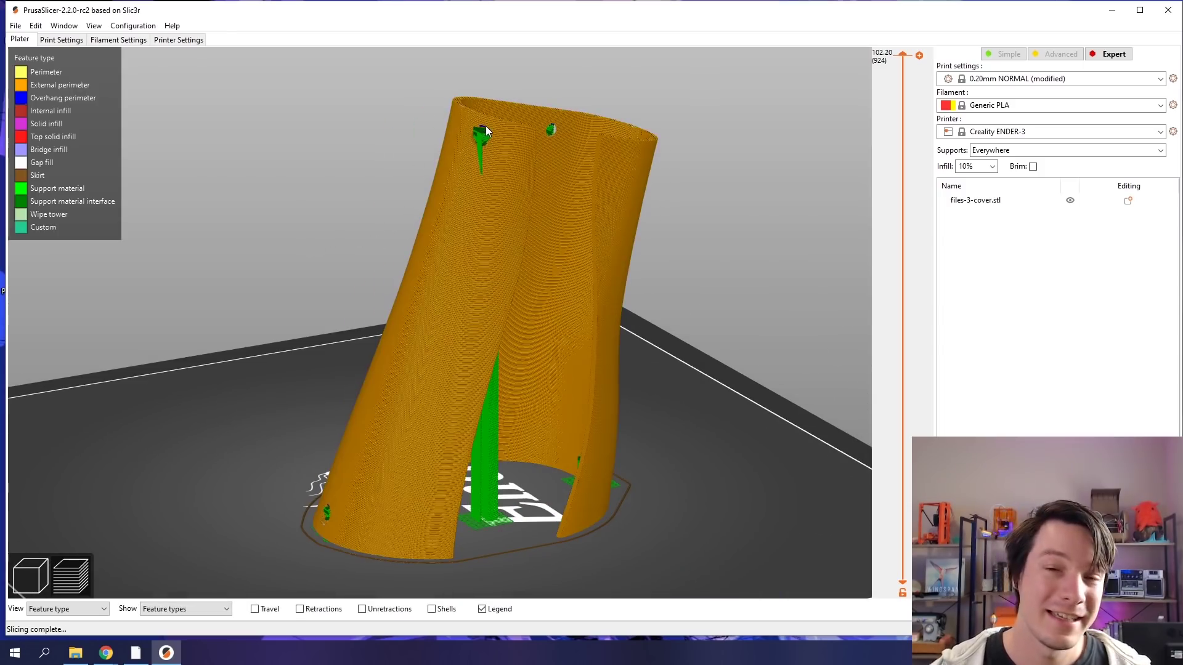
left_click_drag(433, 138, 401, 140)
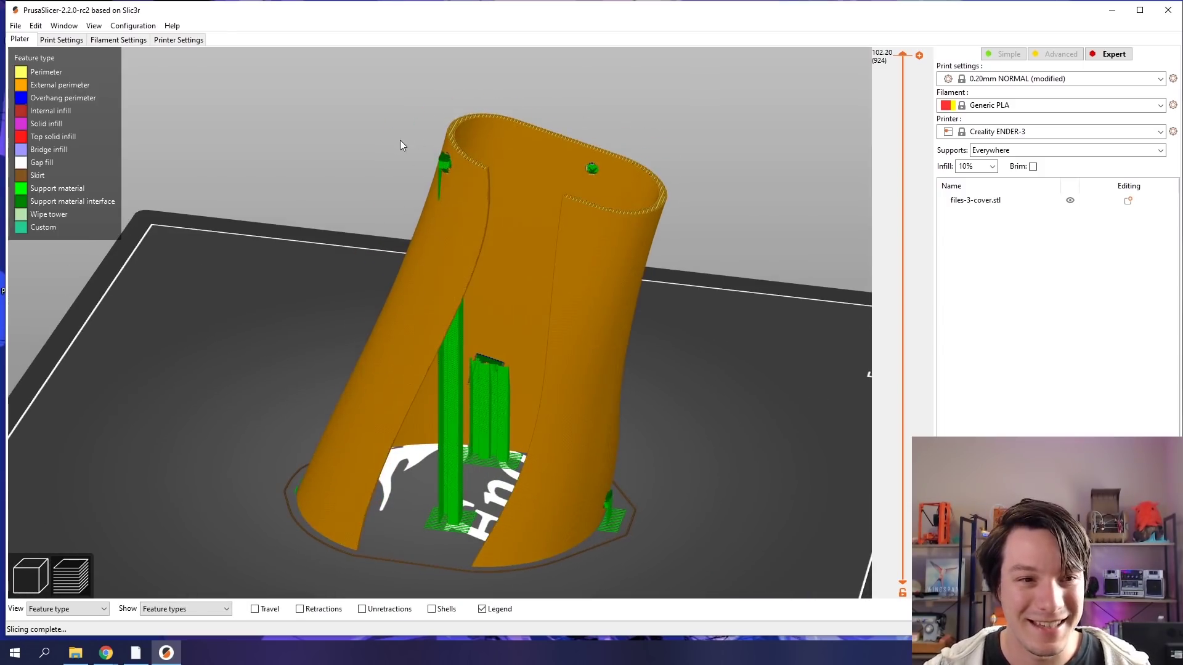
- Examine the support material and overhang perimeters inside the sliced cover's J-shaped cutout up close
scroll(493, 395, "up", 5)
left_click_drag(470, 438, 542, 364)
scroll(478, 375, "up", 5)
scroll(554, 379, "up", 5)
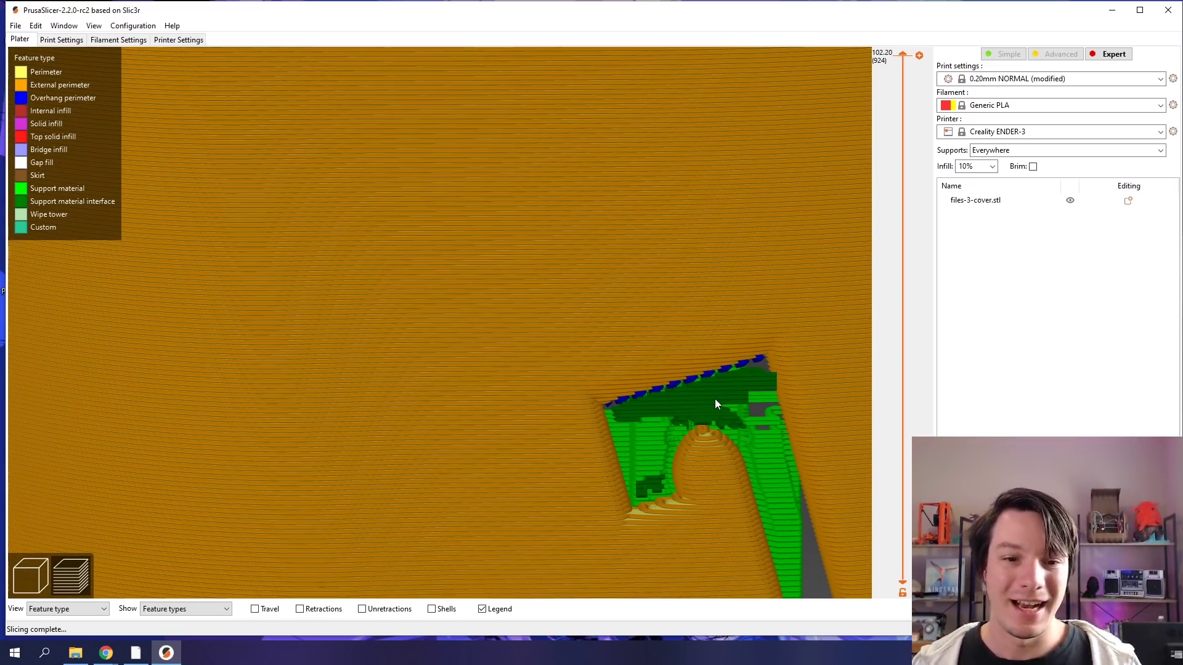
scroll(562, 305, "down", 2)
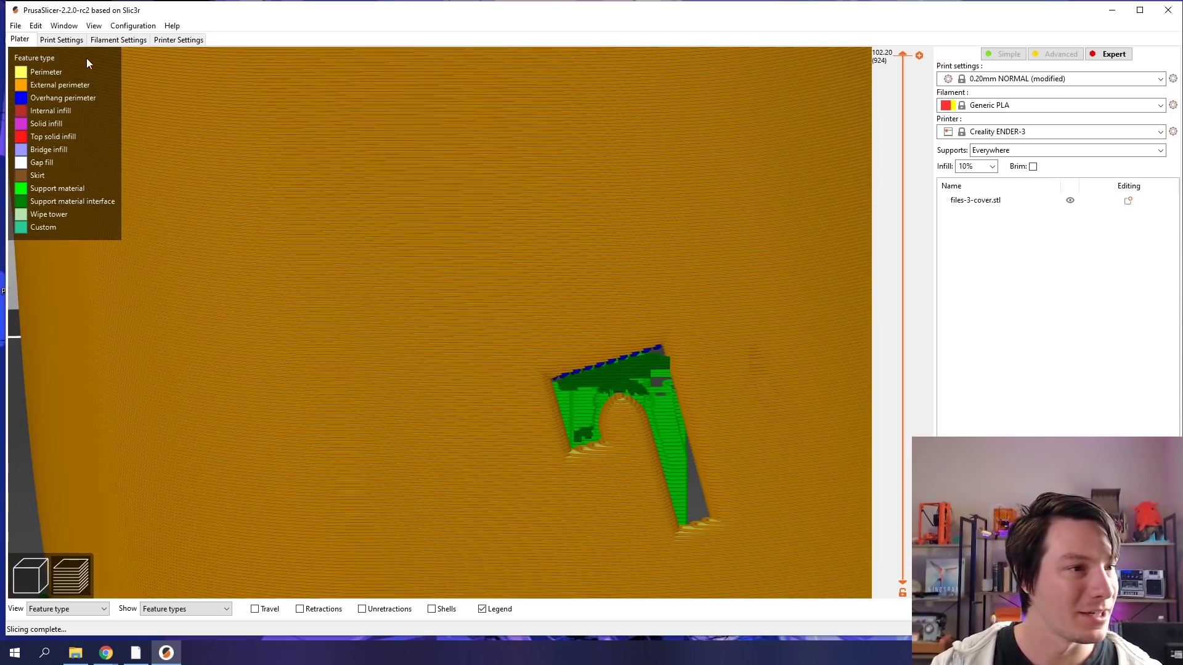
- Turn off support material generation in the print settings and re-slice the cover
left_click(62, 40)
left_click(48, 109)
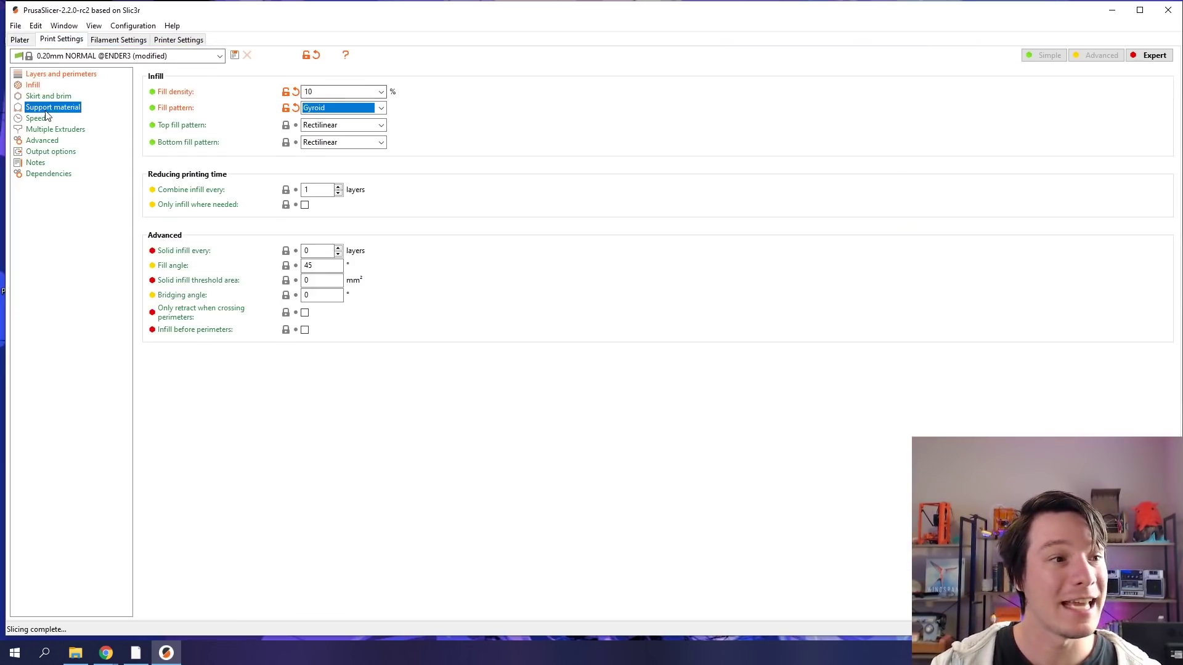
left_click(305, 93)
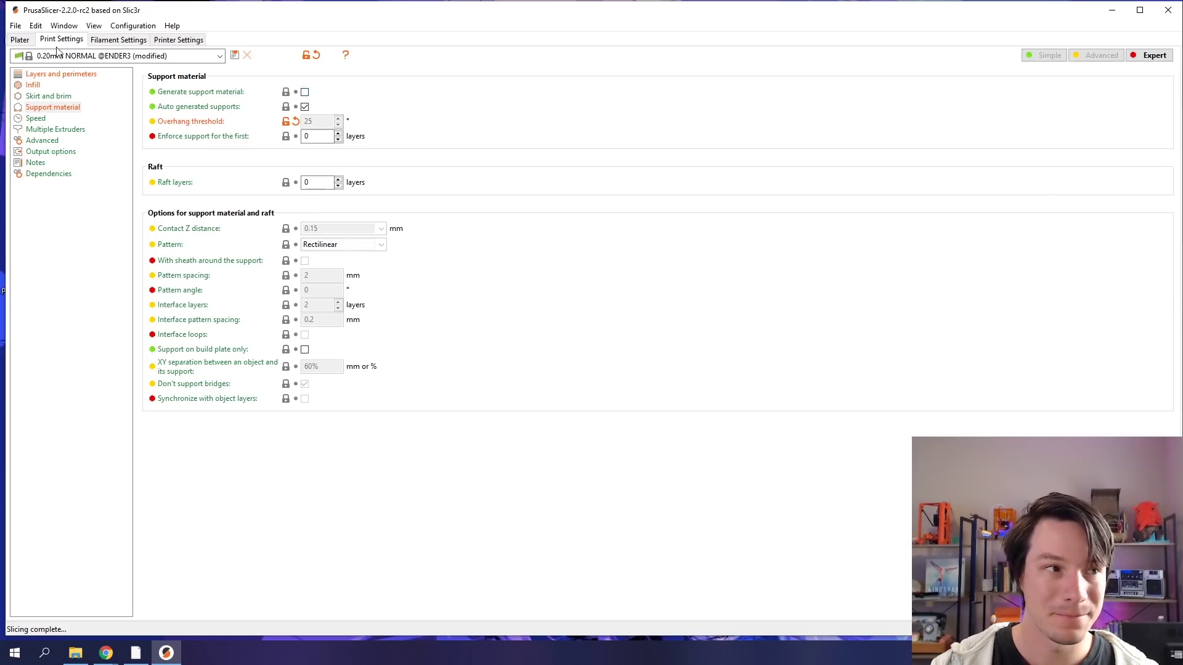
left_click(21, 41)
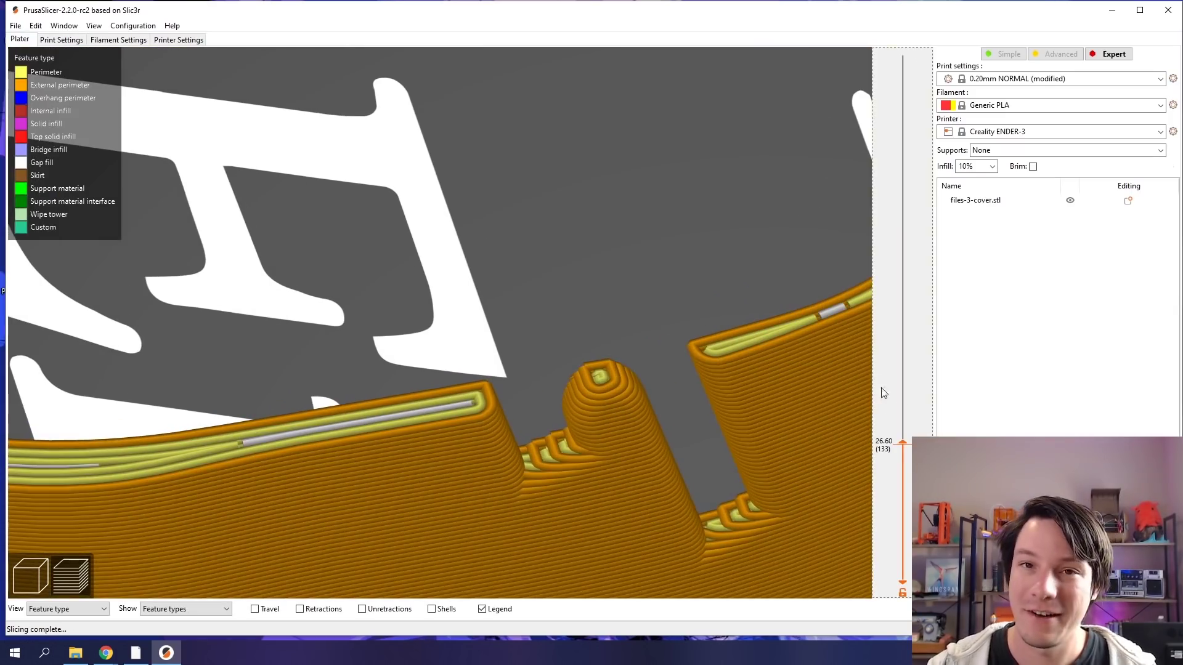
- Step through the layers between 28.80 and 30.20 mm to examine the unsupported bridge over the cover's J-shaped cutout
left_click_drag(904, 444, 940, 427)
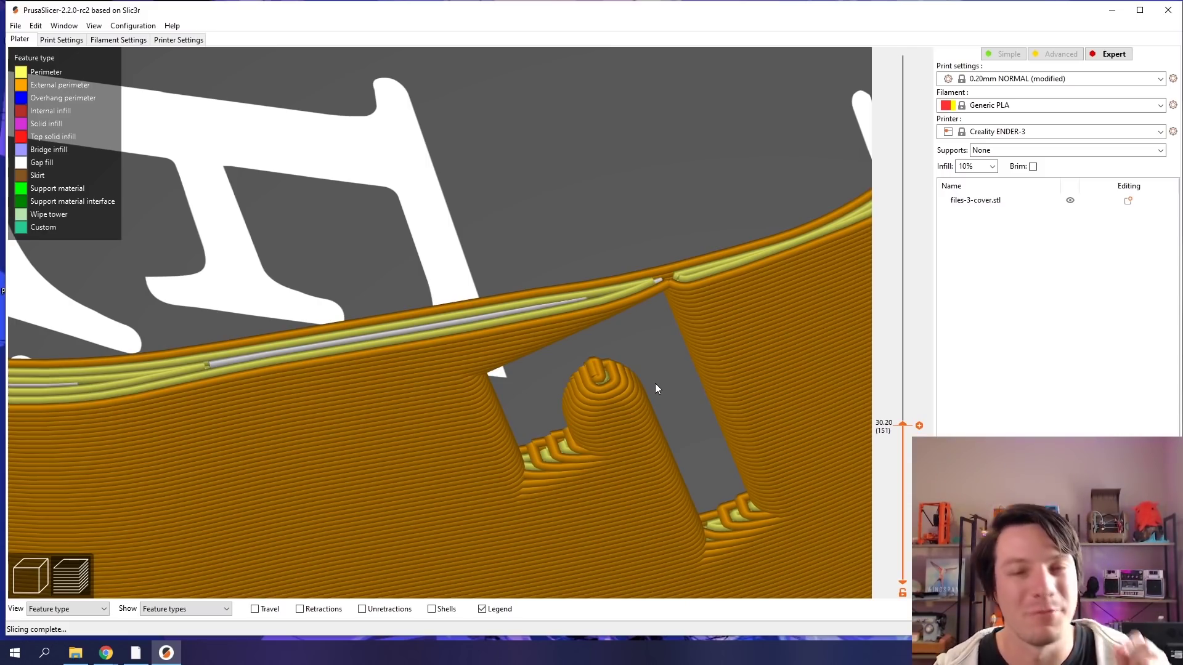
scroll(656, 383, "down", 10)
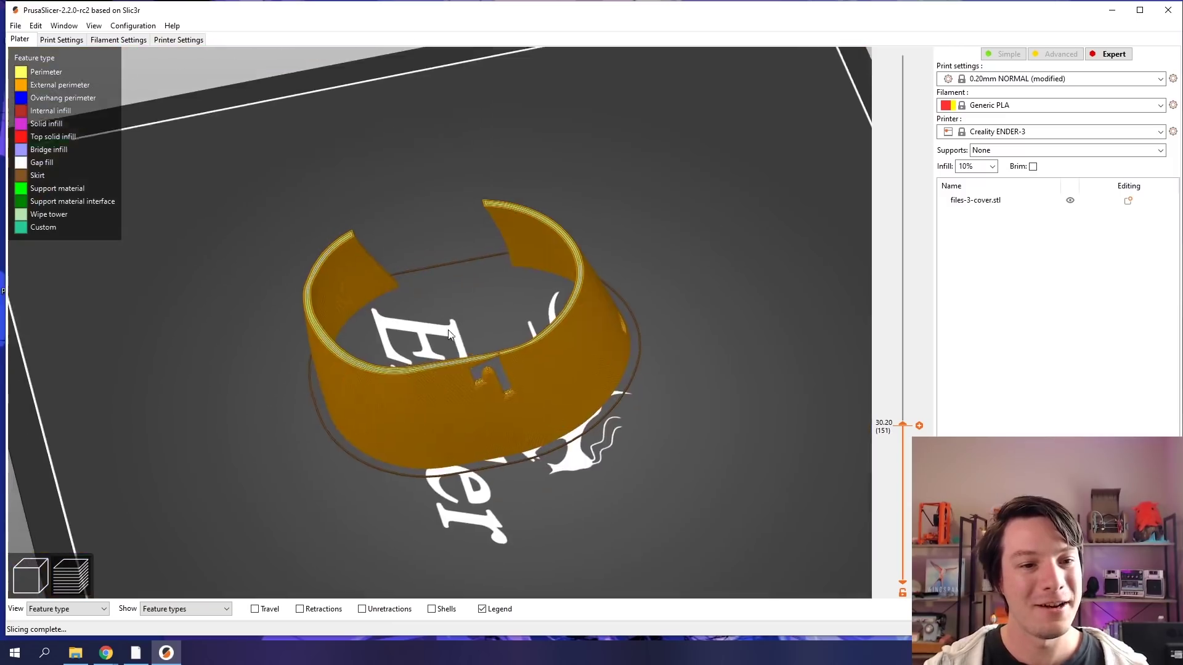
left_click_drag(494, 410, 456, 322)
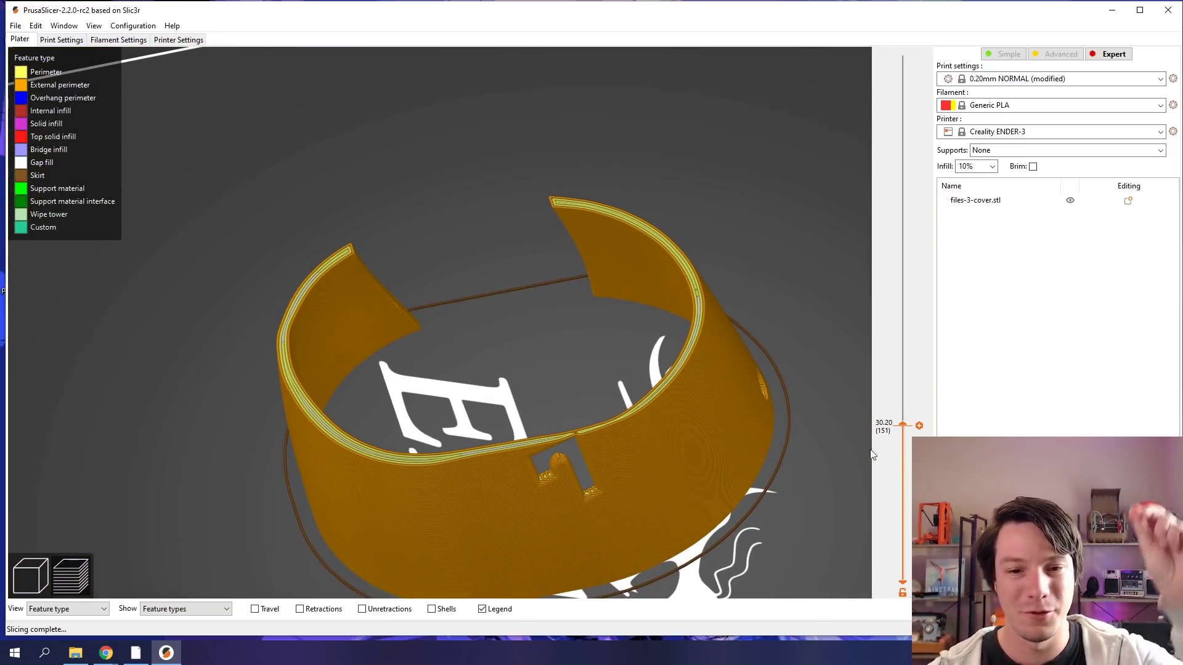
left_click_drag(902, 425, 849, 111)
scroll(641, 283, "up", 5)
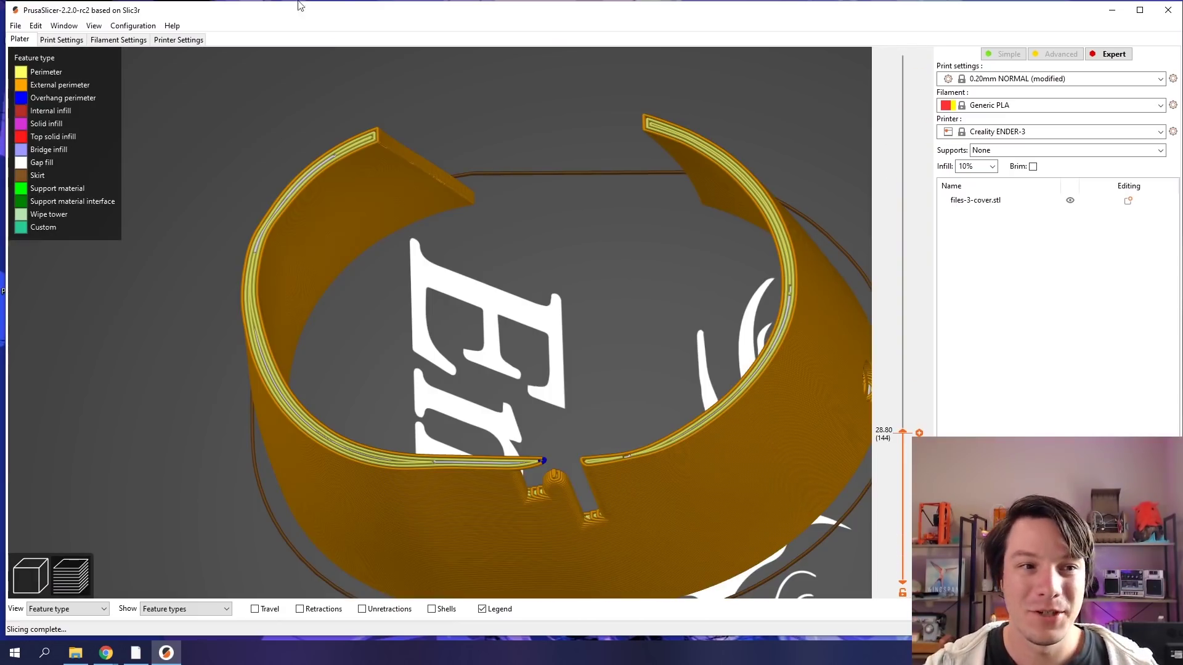
right_click_drag(376, 187, 316, 196)
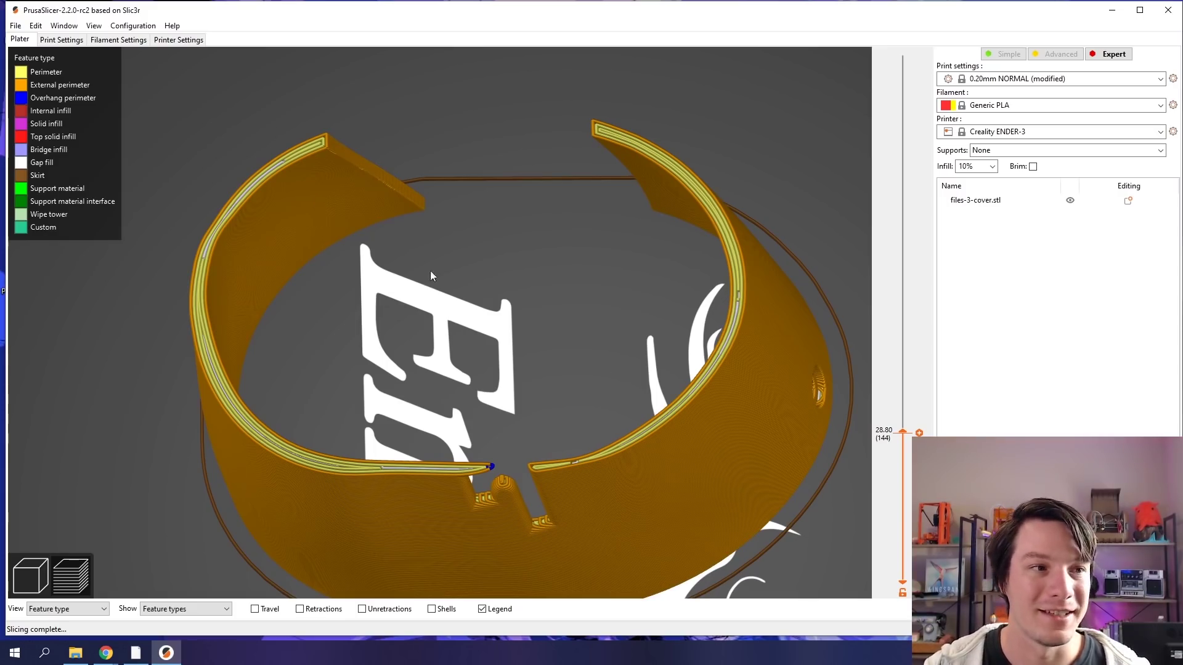
- Set the minimum number of perimeters to 2 and re-slice the cover
left_click(61, 40)
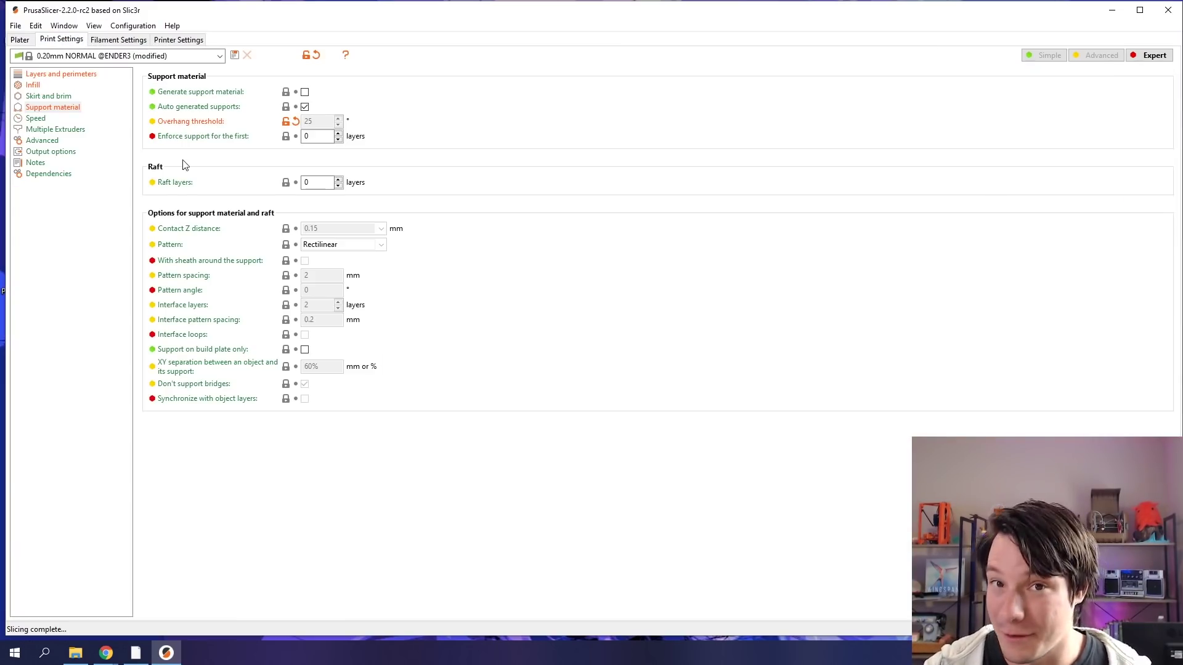
left_click(60, 75)
left_click(338, 156)
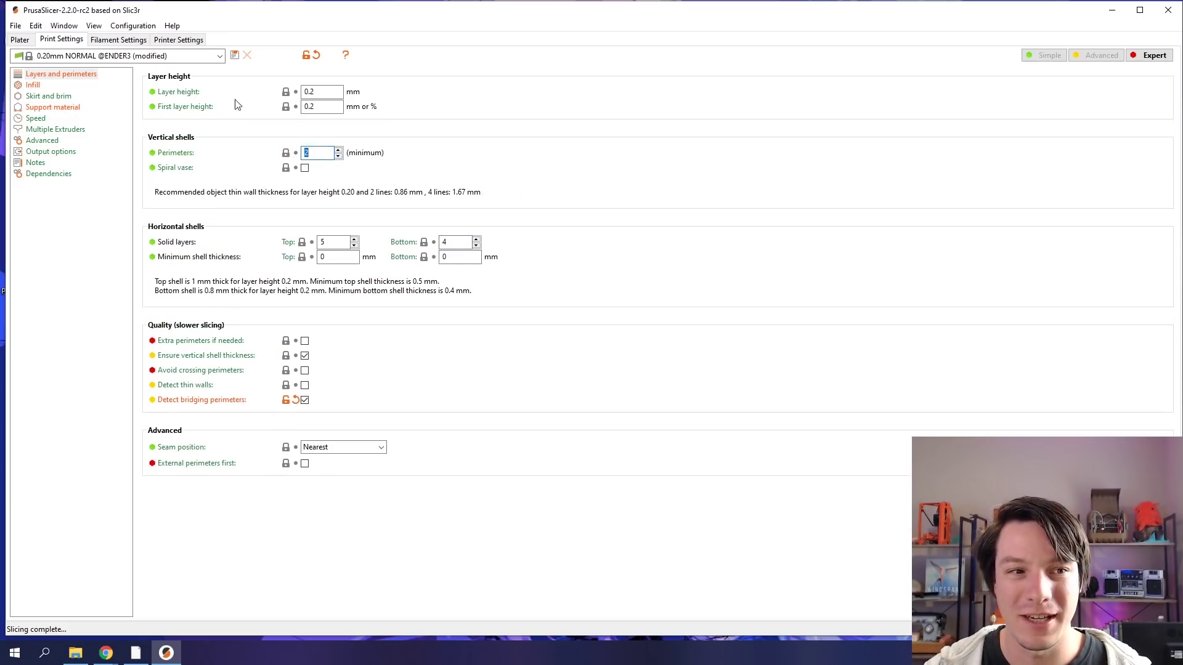
left_click(20, 39)
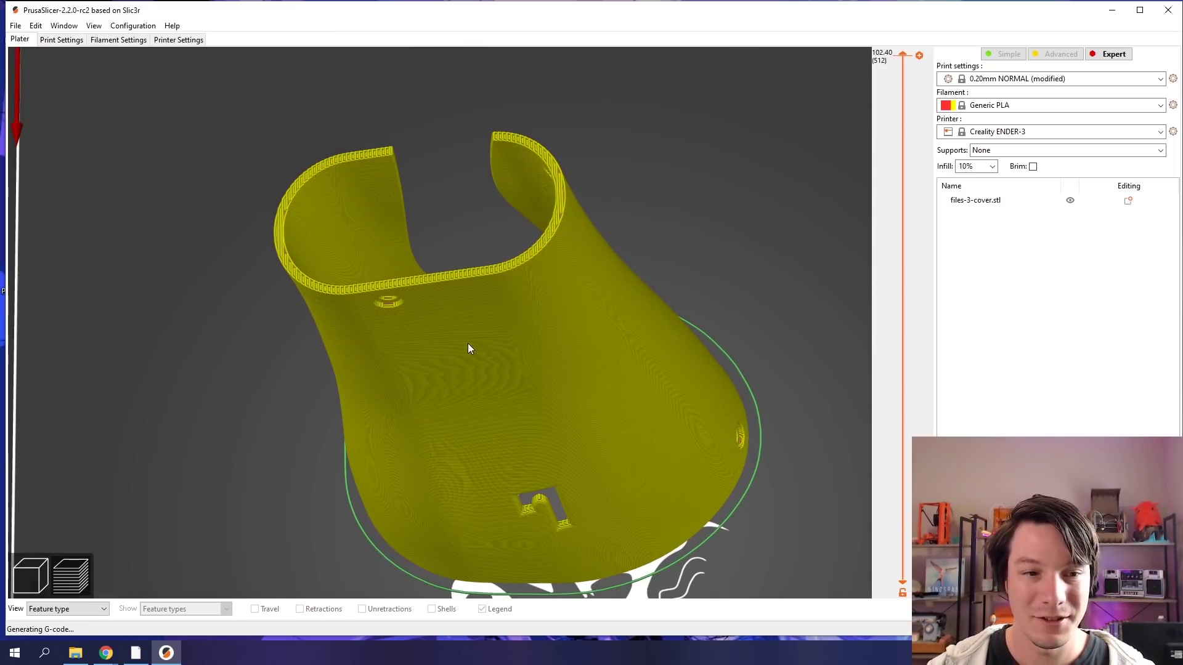
- Lower the layer preview to 75.40 mm and examine the gap fill and infill between the curved wall's perimeters up close
left_click_drag(905, 55, 918, 196)
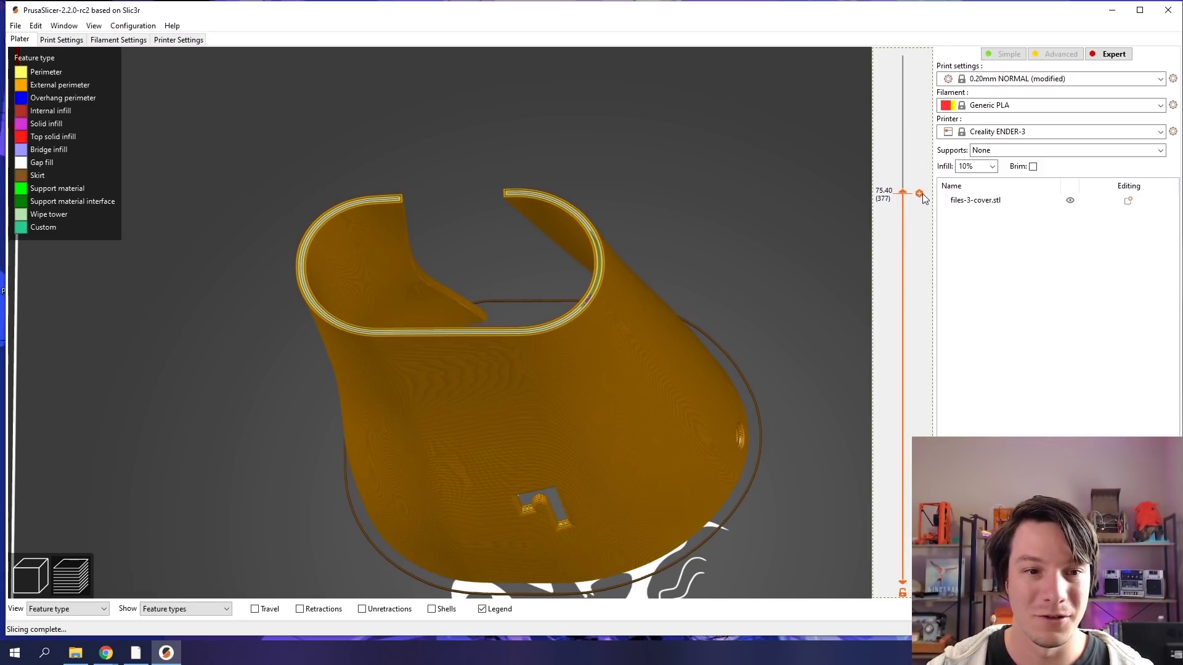
right_click_drag(690, 269, 657, 267)
scroll(549, 227, "up", 5)
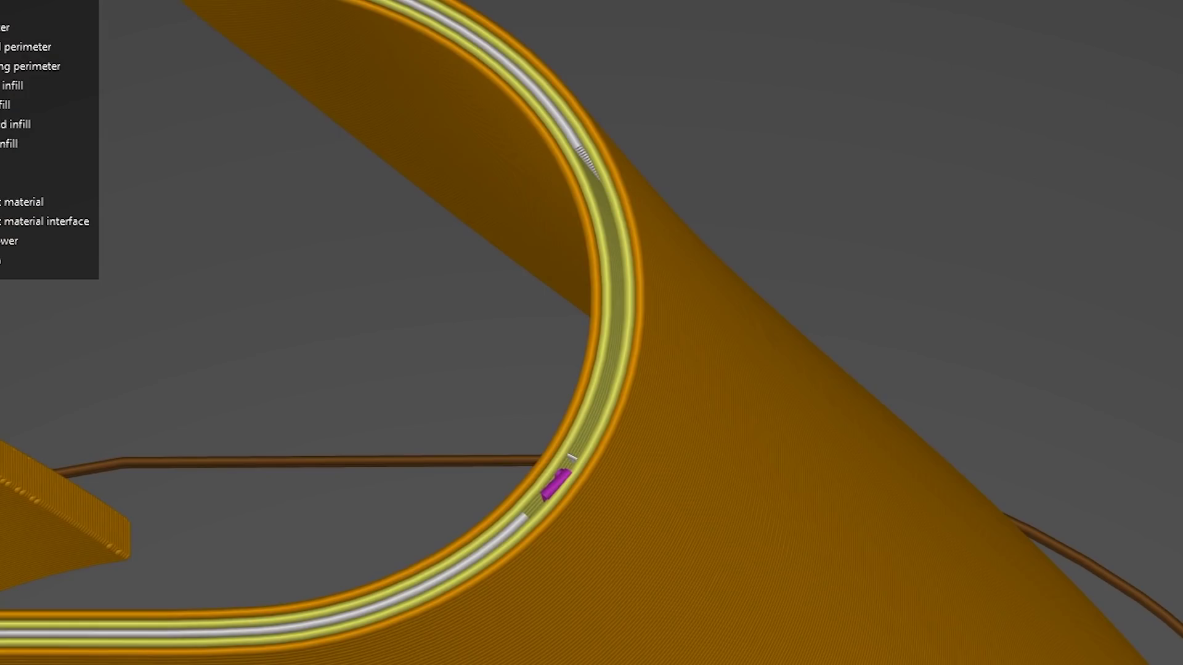
key("Up")
key("Up")
key("Up")
key("Up")
key("Up")
key("Up")
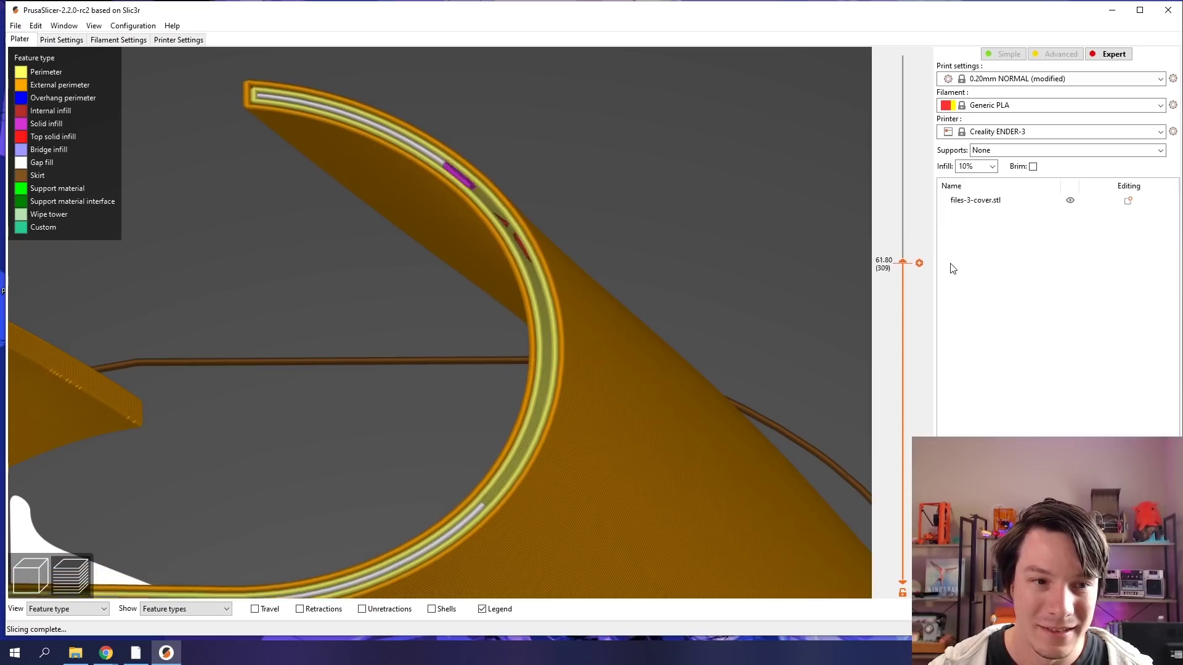
- Compare the wall's inner fill across lower layers, from 54.00 mm down to 2.80 mm and back up to 55.40 mm
left_click_drag(951, 265, 340, 198)
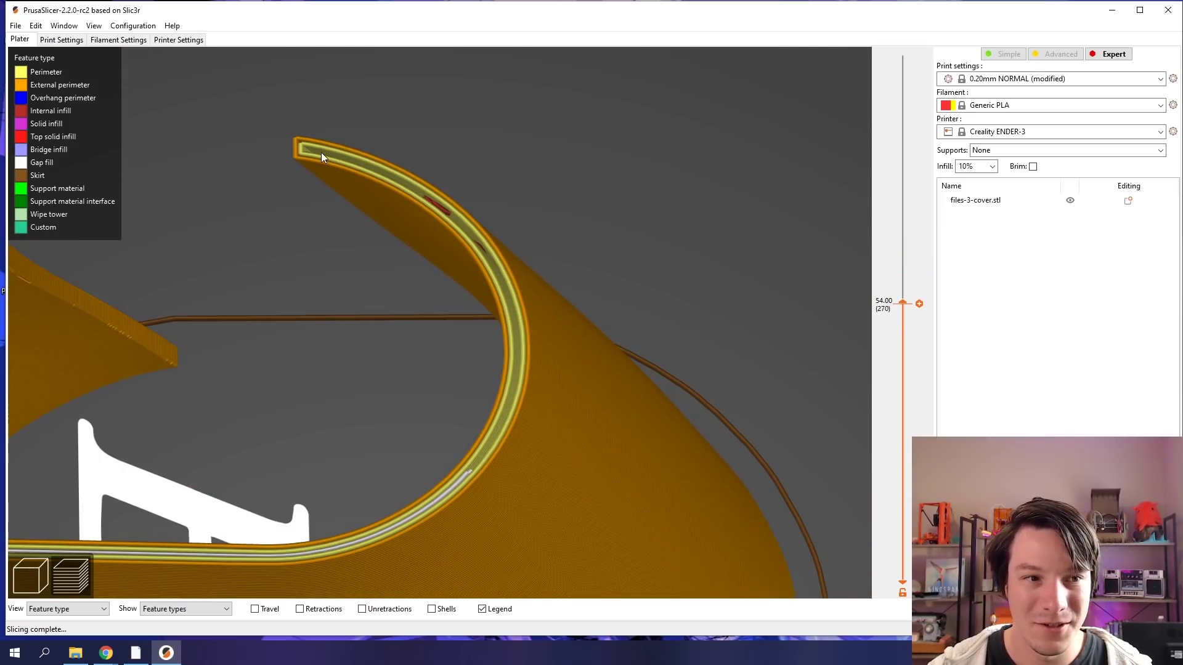
scroll(909, 308, "down", 2)
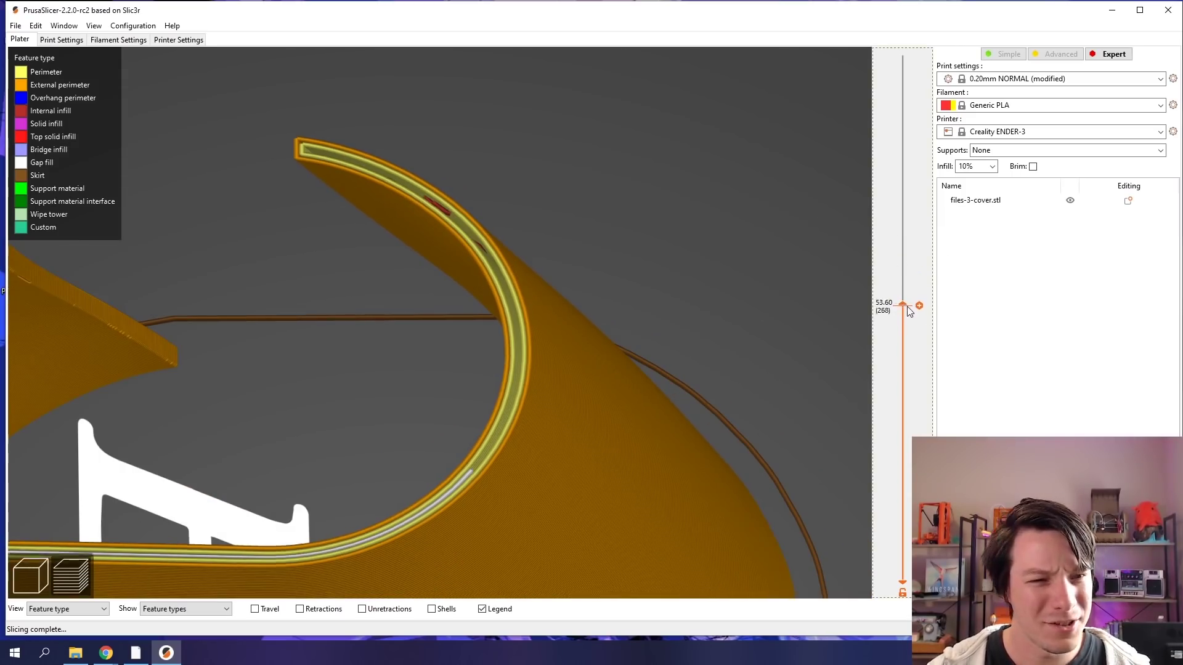
left_click_drag(910, 311, 997, 426)
left_click_drag(554, 308, 566, 264)
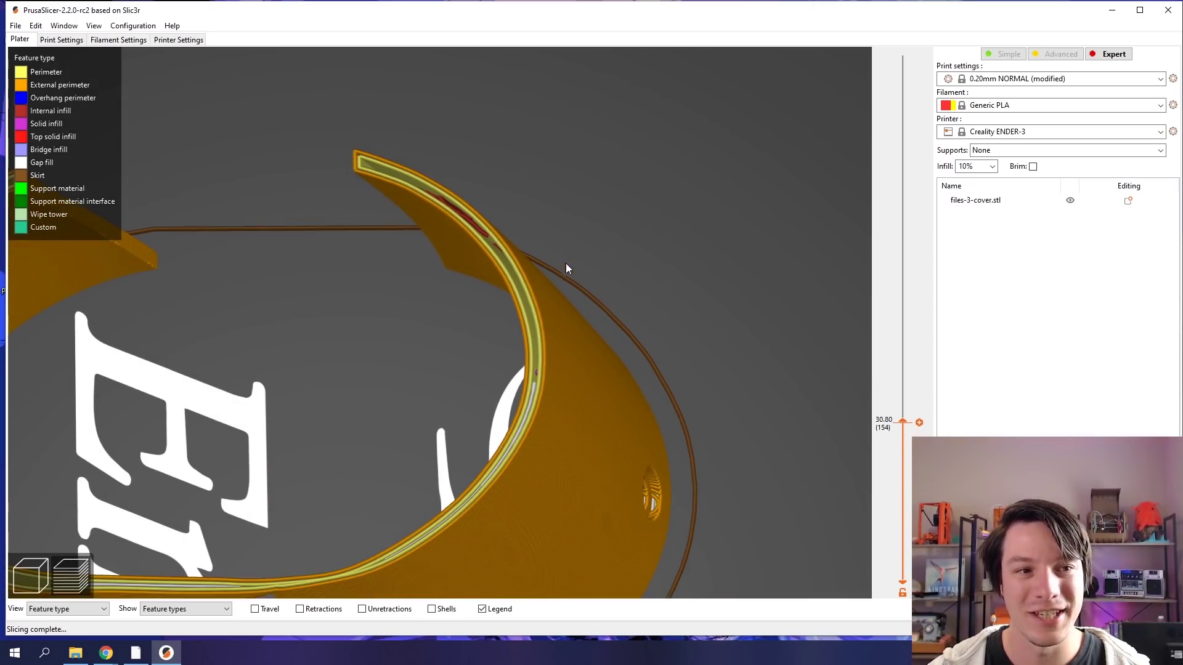
left_click_drag(904, 424, 924, 564)
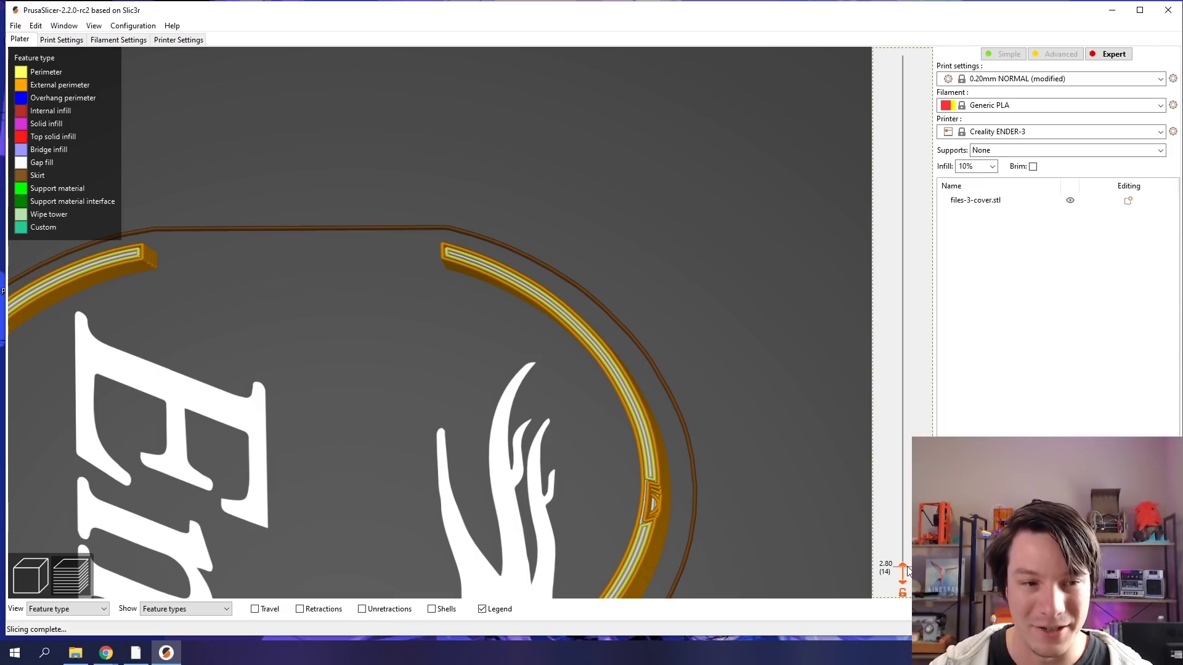
left_click_drag(906, 568, 891, 297)
scroll(573, 325, "down", 5)
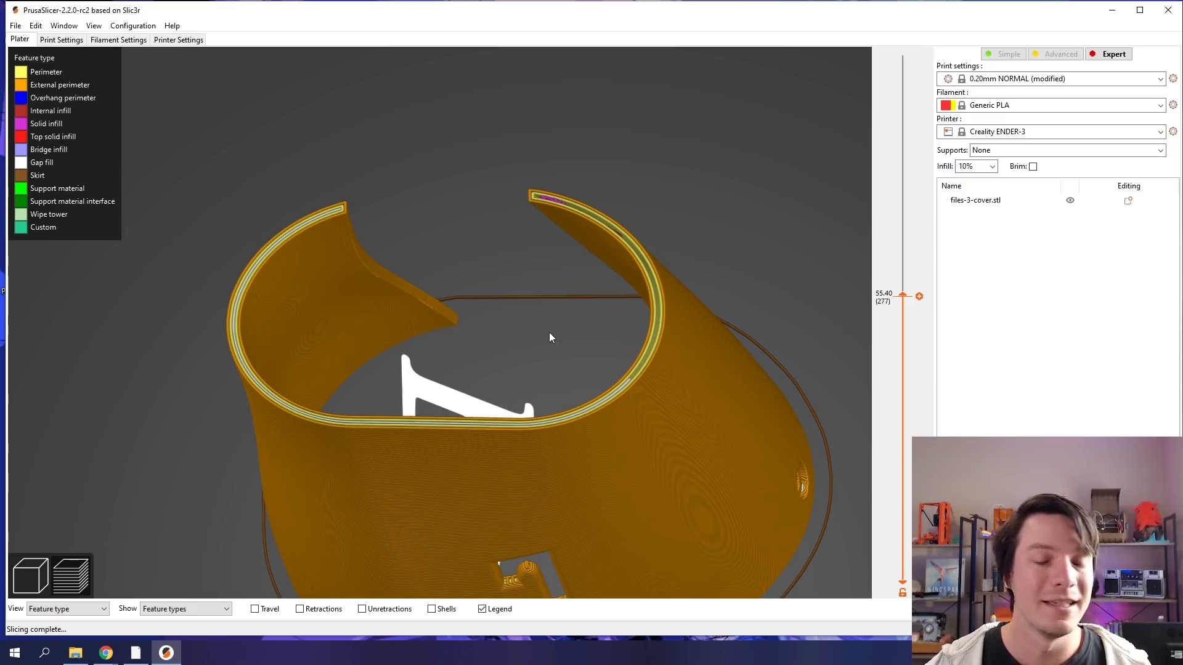
- Set the minimum perimeters to 3, enable Detect thin walls and re-slice the cover
left_click(62, 40)
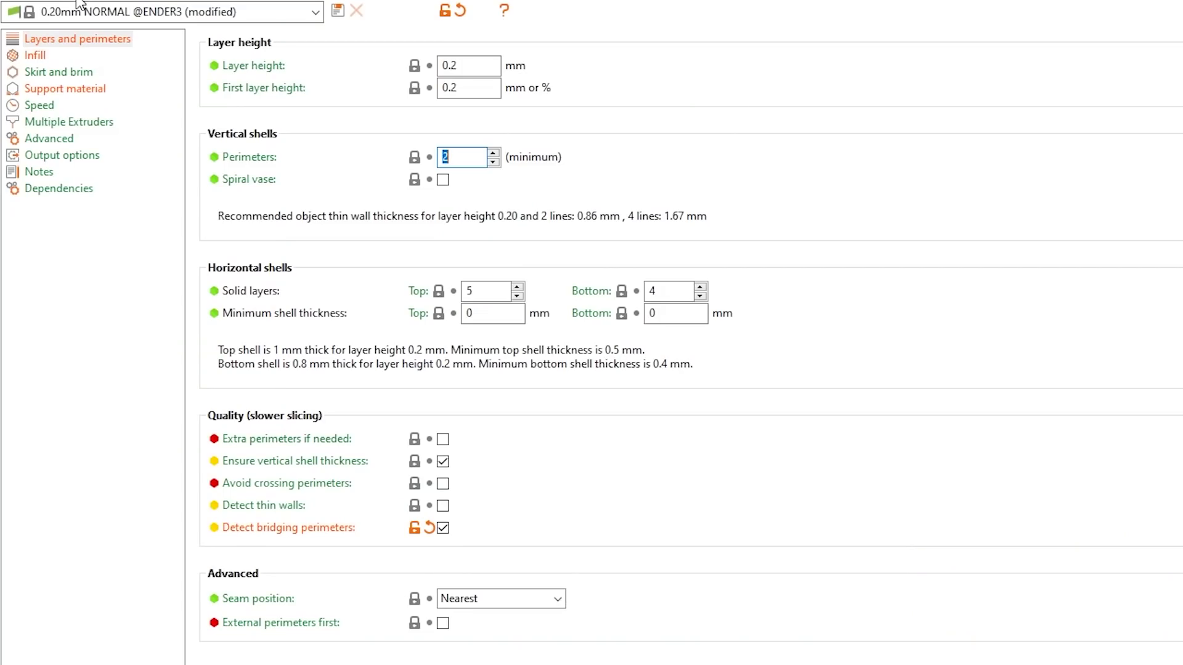
left_click(493, 154)
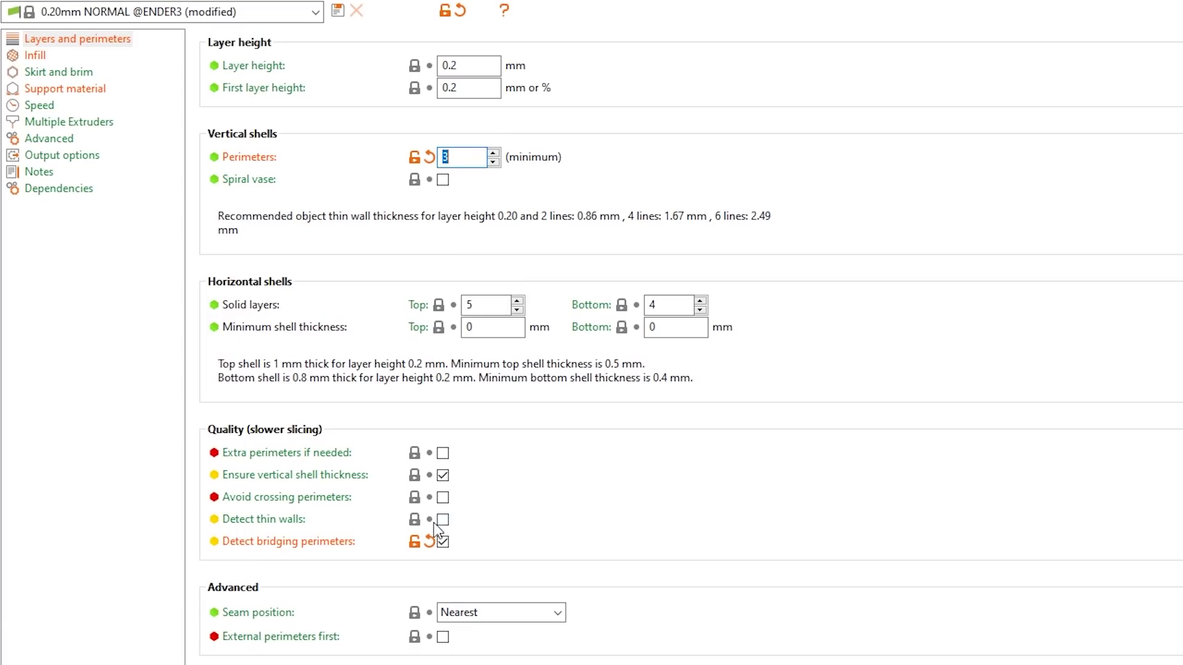
left_click(446, 519)
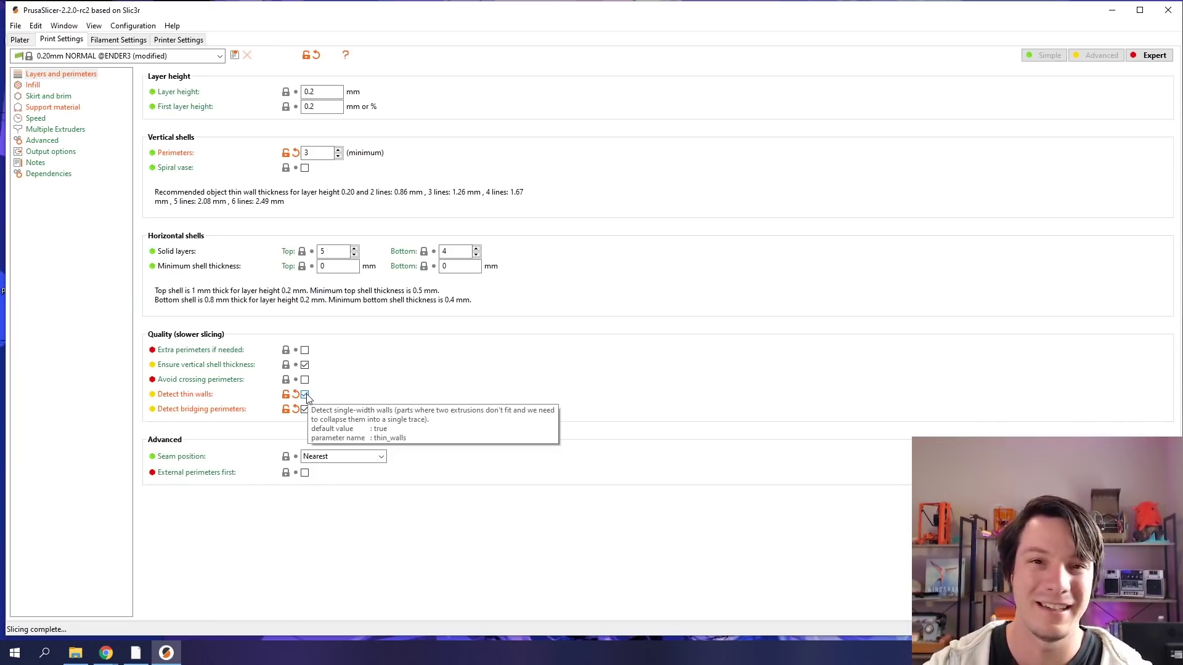
left_click(20, 41)
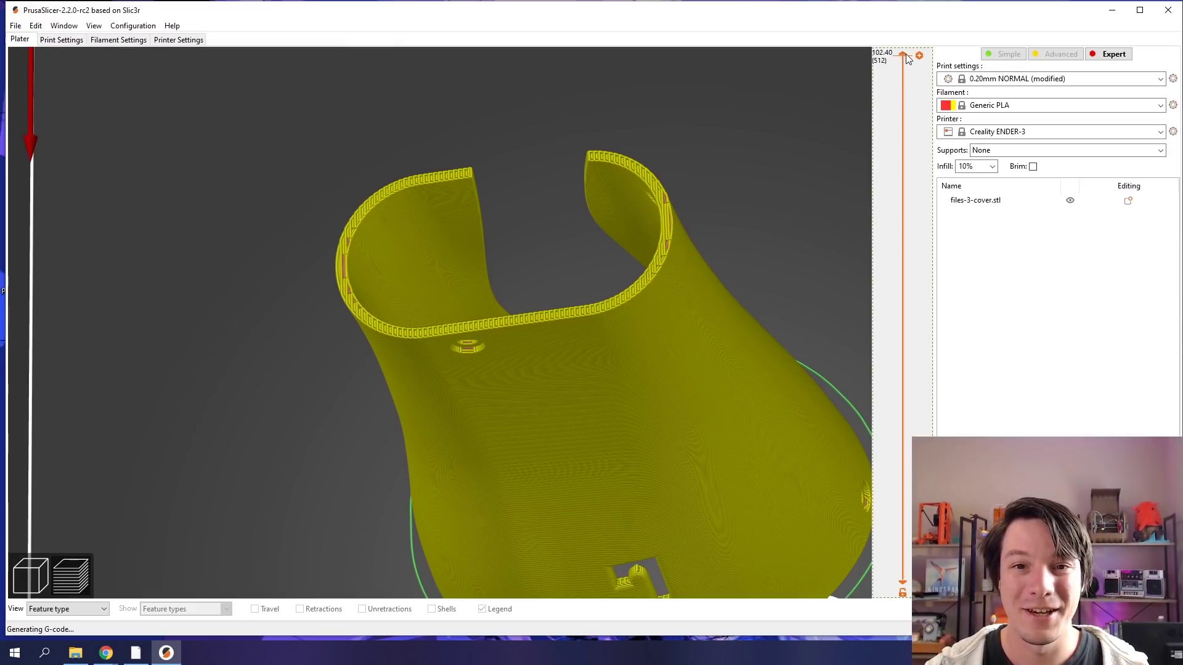
- Examine the re-sliced wall's perimeters and gap fill near its open end at the 32.40 mm and 18.60 mm layers
left_click_drag(902, 55, 616, 321)
scroll(639, 317, "up", 3)
scroll(663, 172, "up", 3)
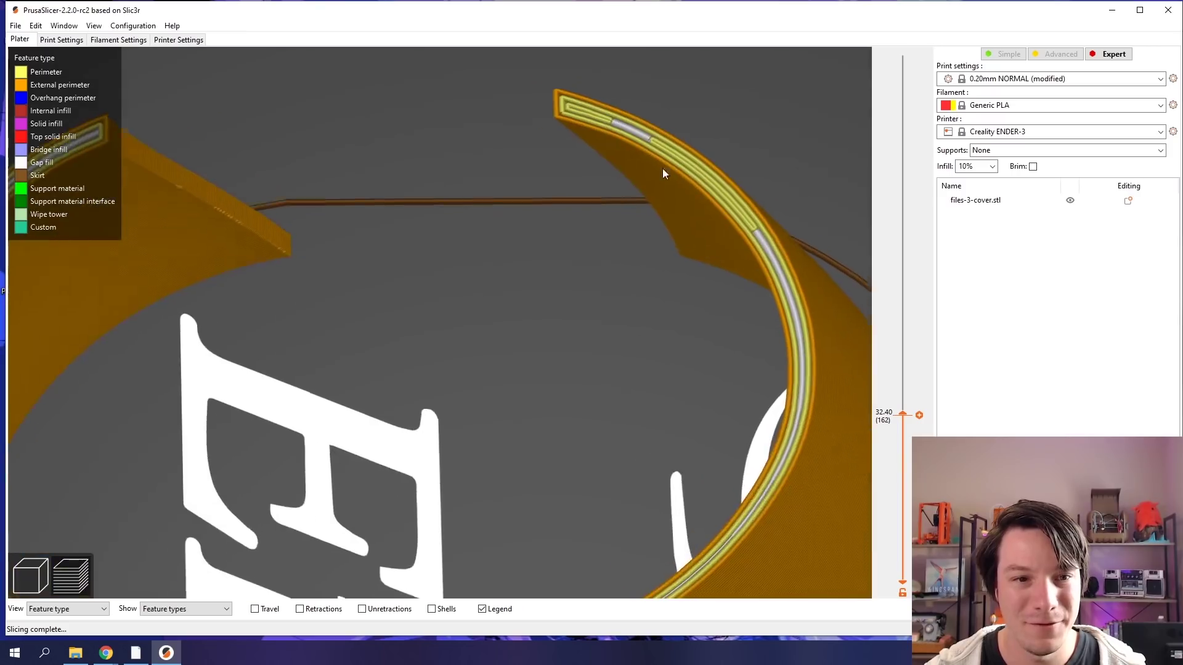
scroll(570, 209, "up", 3)
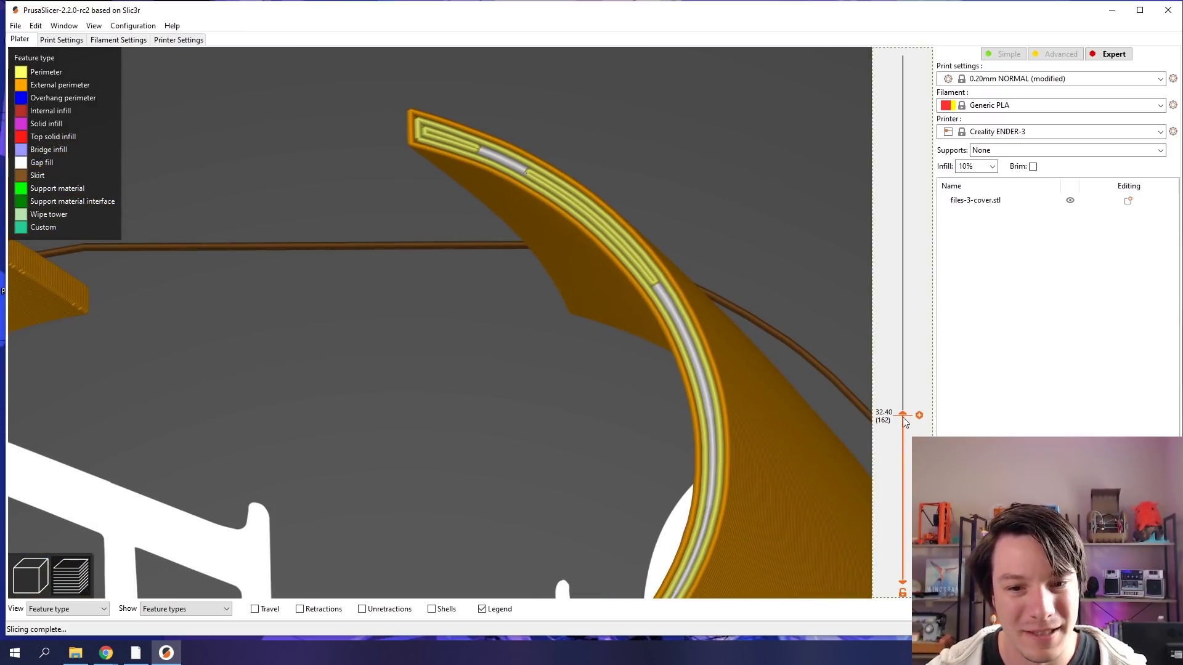
left_click_drag(904, 420, 903, 484)
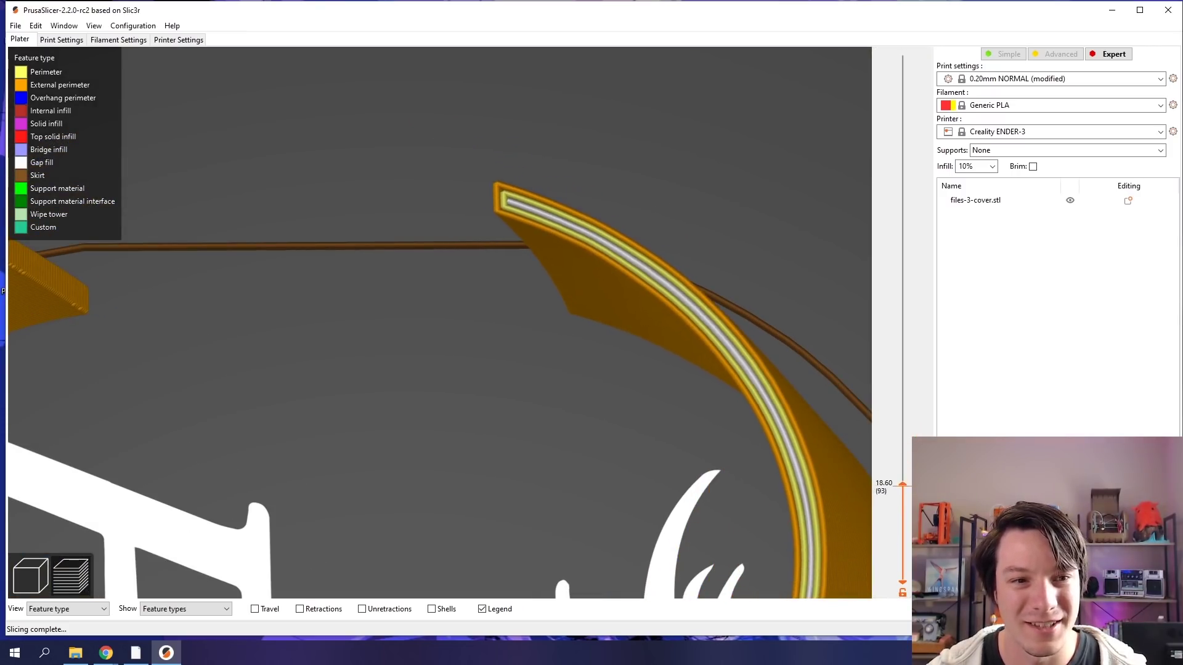
- Lower the layer preview to the first layer at 0.20 mm and inspect the cover's narrow contact area on the bed
scroll(551, 225, "down", 6)
right_click_drag(673, 224, 772, 261)
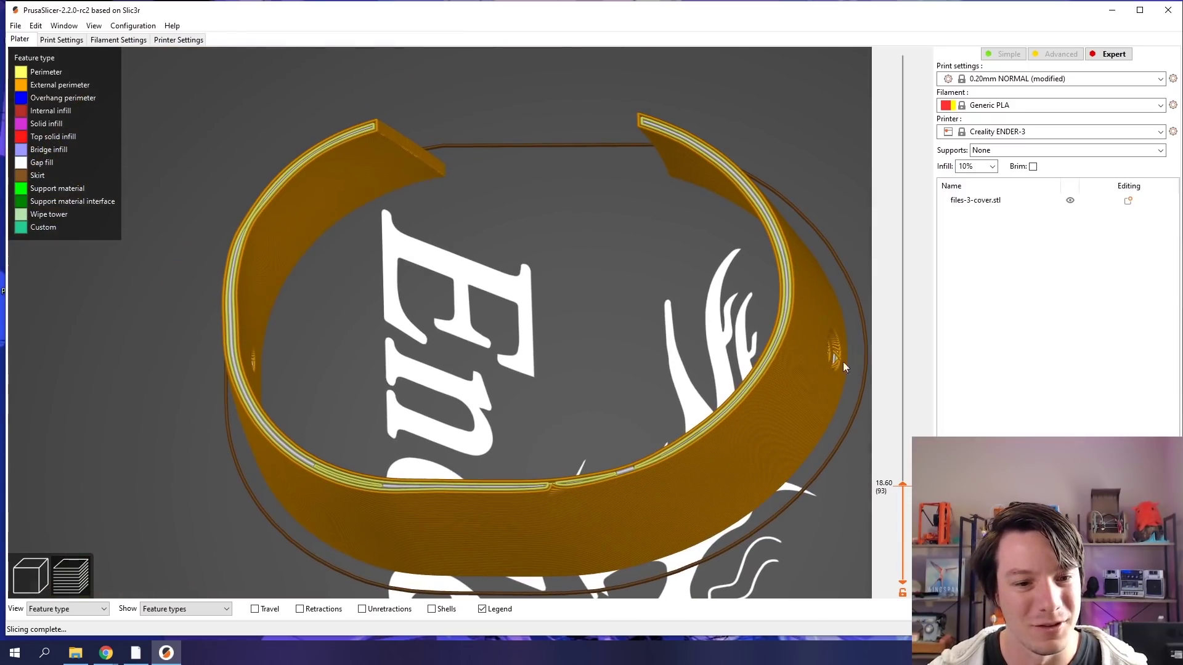
scroll(892, 370, "down", 20)
scroll(903, 549, "down", 20)
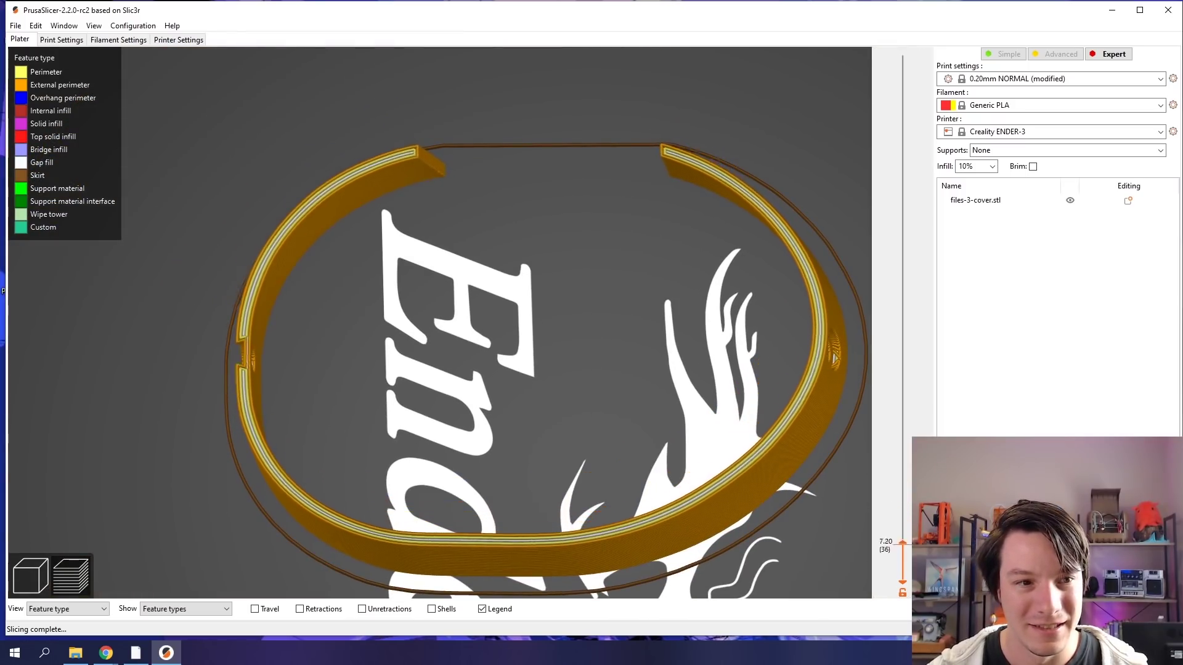
right_click_drag(487, 400, 491, 399)
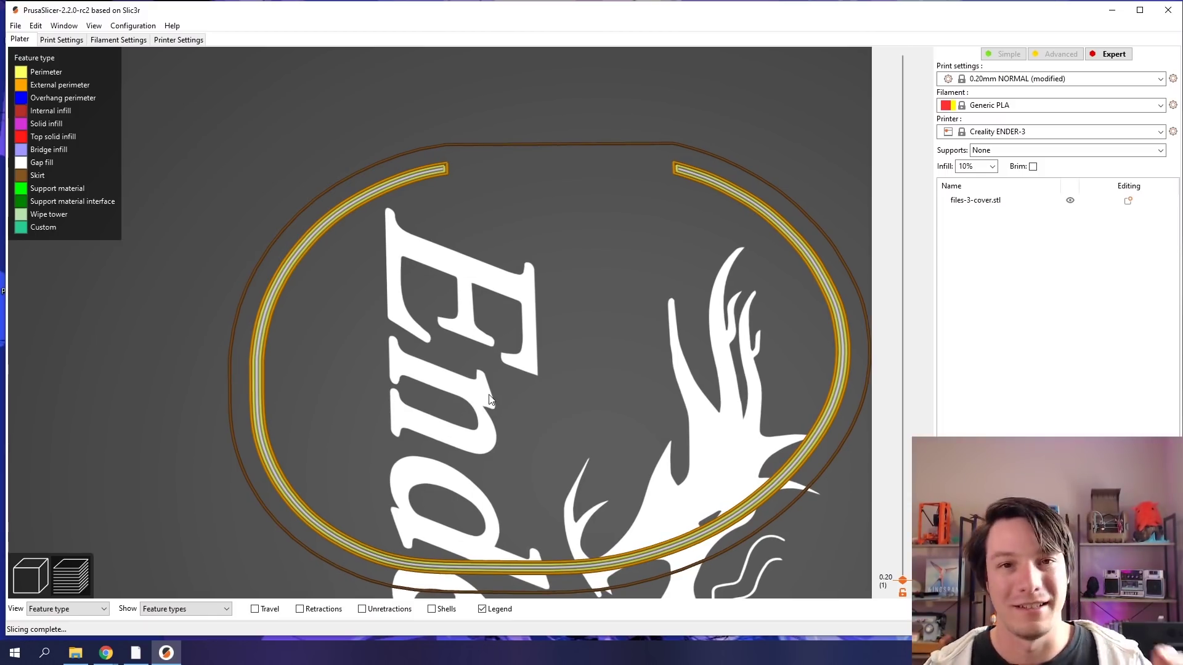
left_click_drag(490, 399, 319, 411)
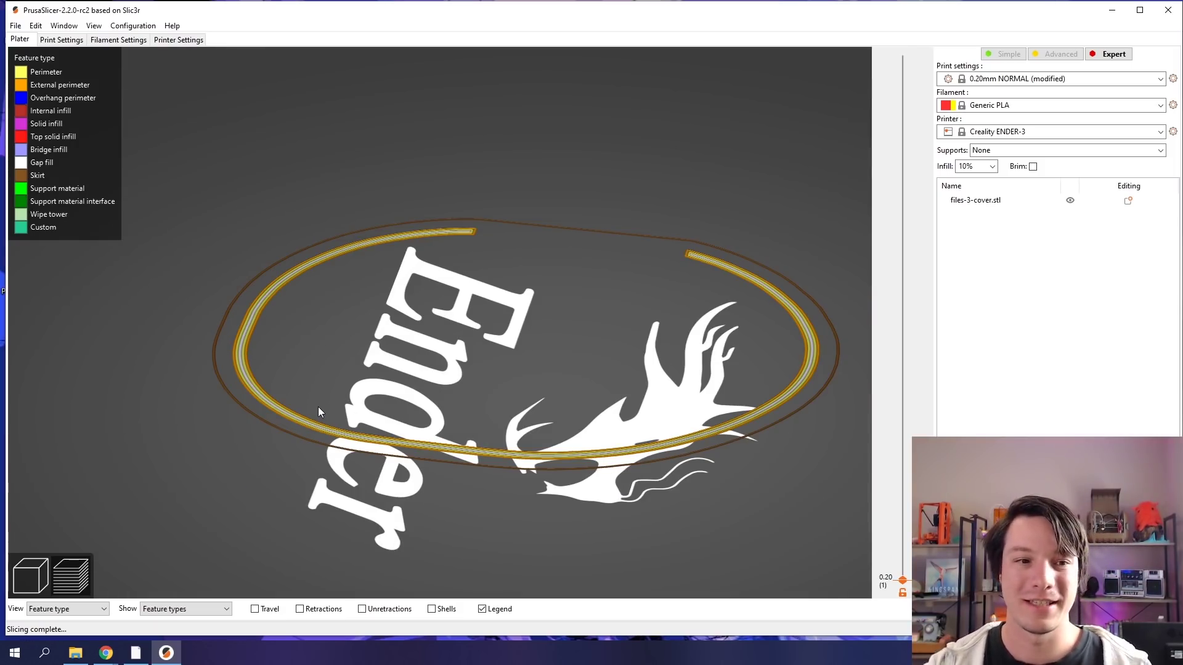
left_click_drag(303, 343, 343, 322)
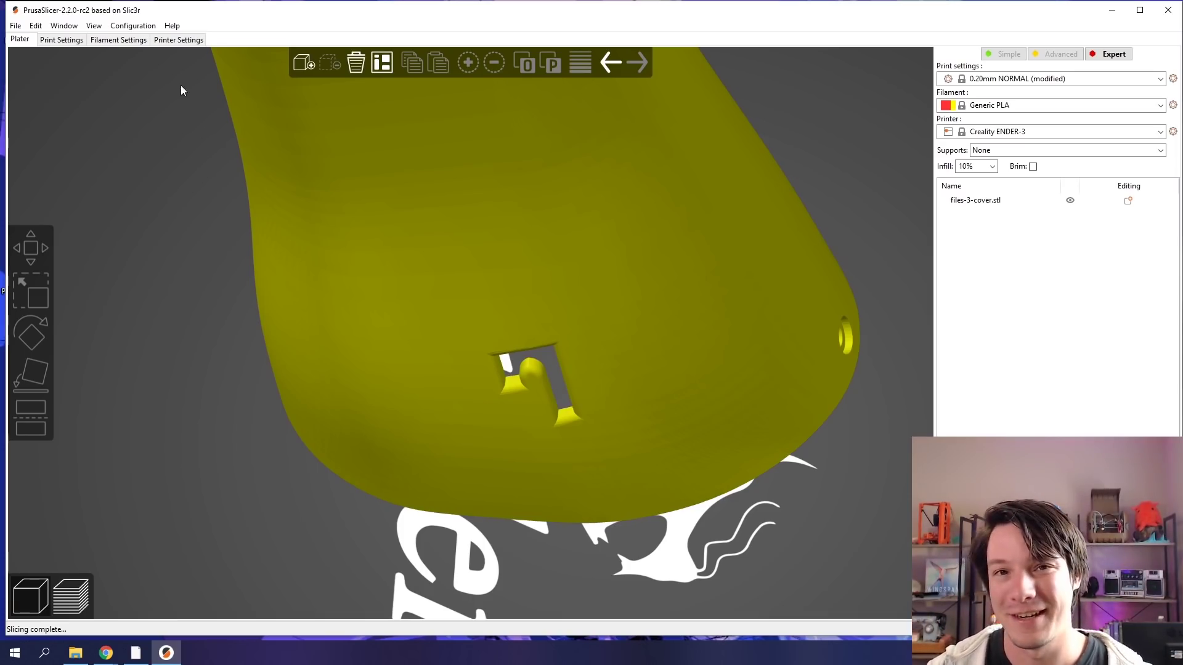
- Set the brim width to 6 mm, re-slice the cover and view the brim around its base
left_click(79, 41)
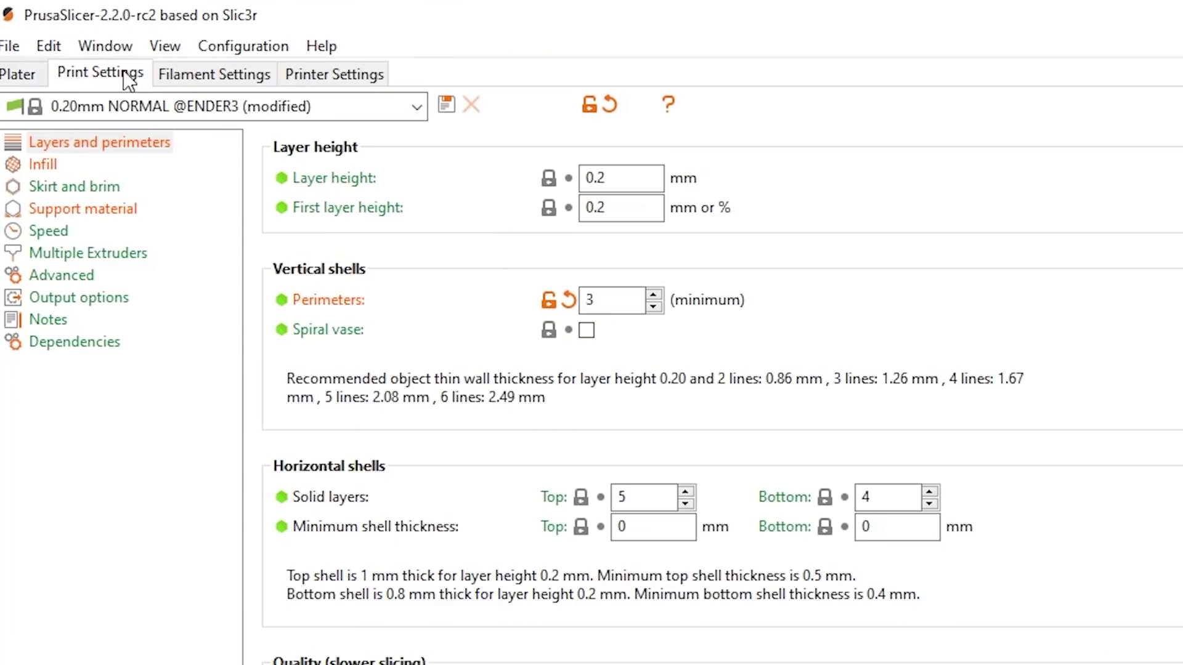
left_click(48, 187)
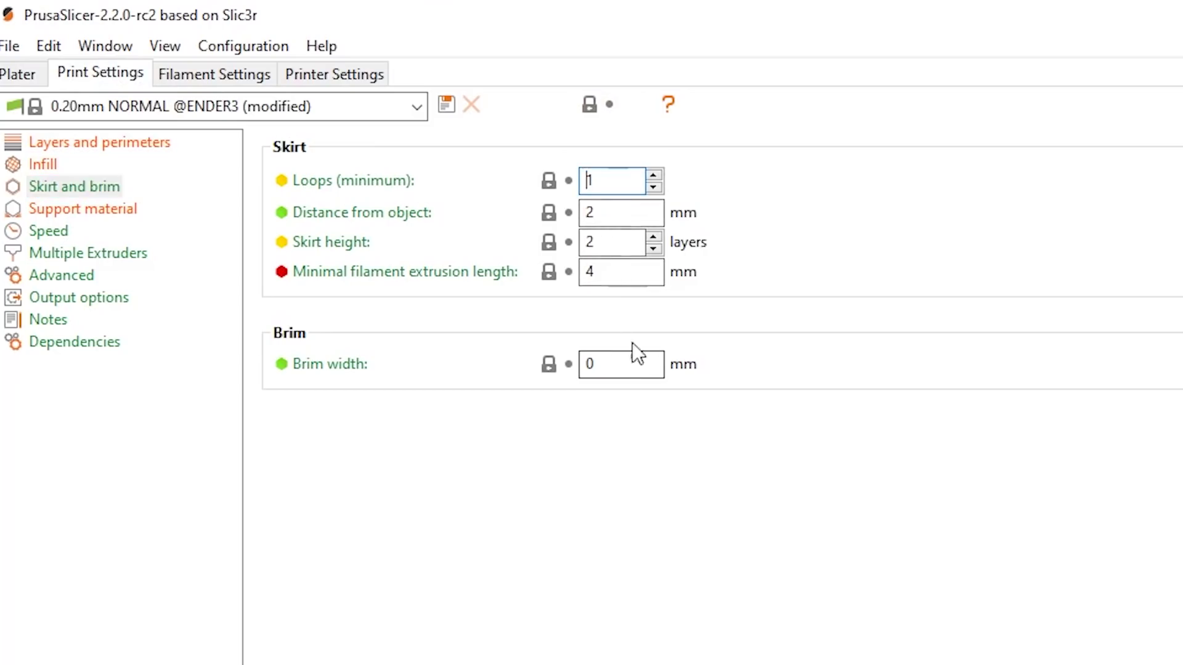
left_click_drag(633, 365, 565, 369)
type("6")
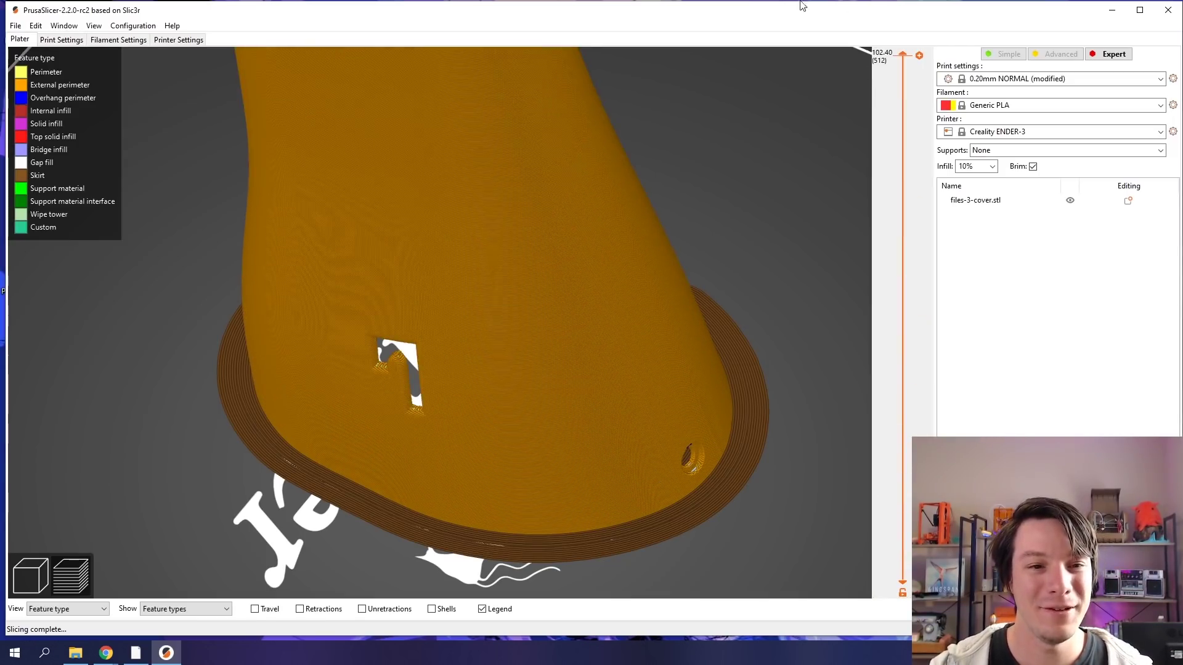
scroll(534, 356, "down", 5)
left_click_drag(533, 357, 483, 170)
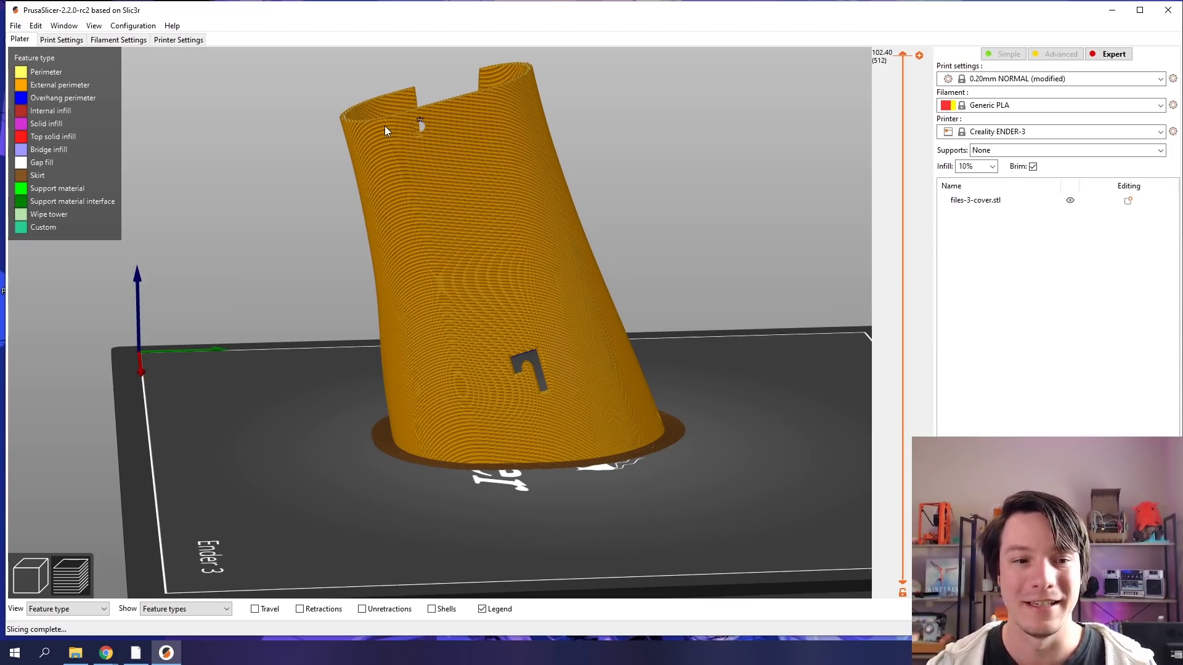
- Apply adaptive variable layer heights to the cover at quality/speed 0.86, smoothed with radius 5, and re-slice it
scroll(384, 125, "up", 3)
left_click_drag(398, 124, 337, 308)
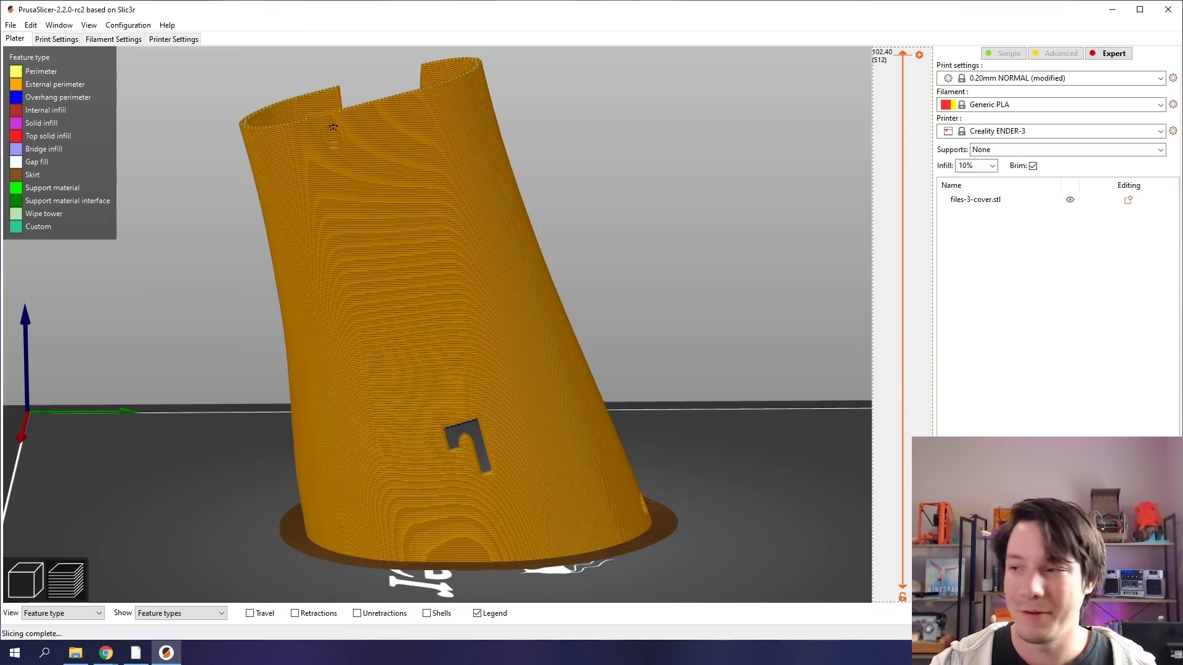
left_click(30, 569)
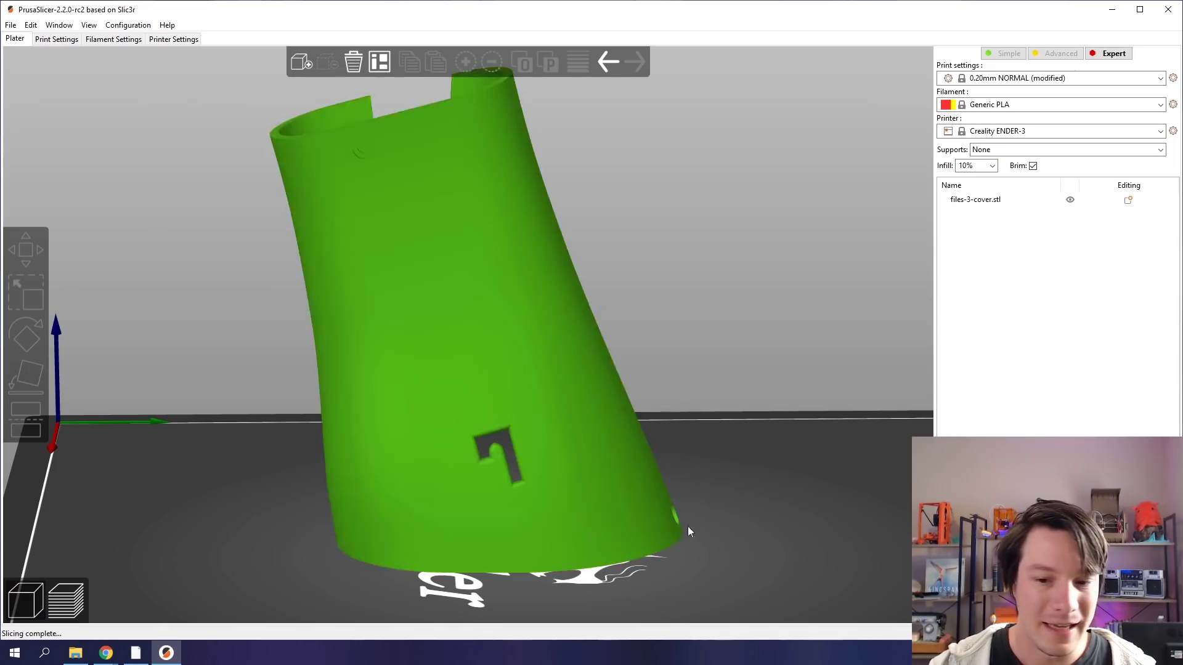
left_click(492, 265)
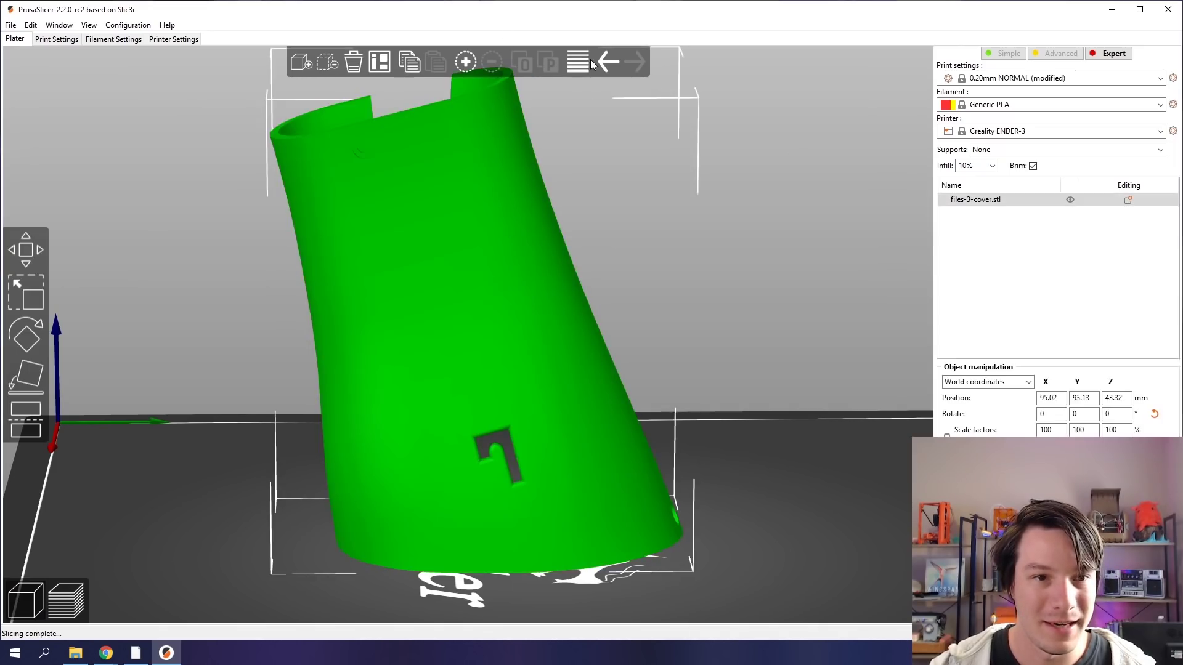
left_click(590, 59)
key("ctrl+a")
left_click(568, 62)
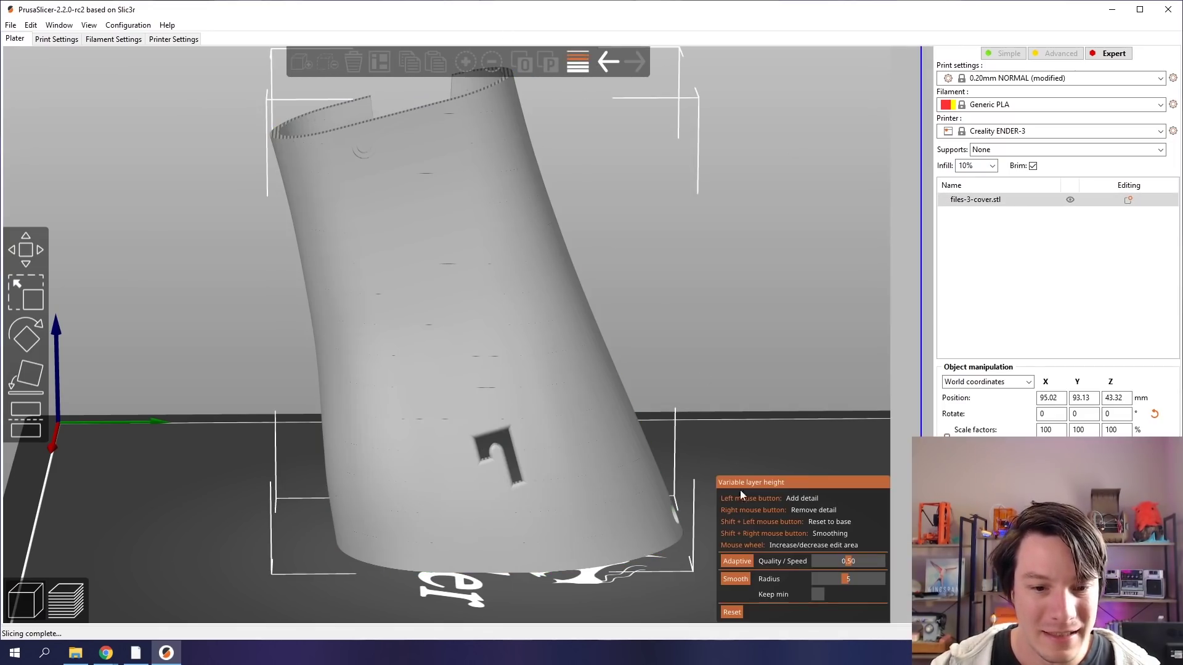
left_click_drag(852, 560, 870, 563)
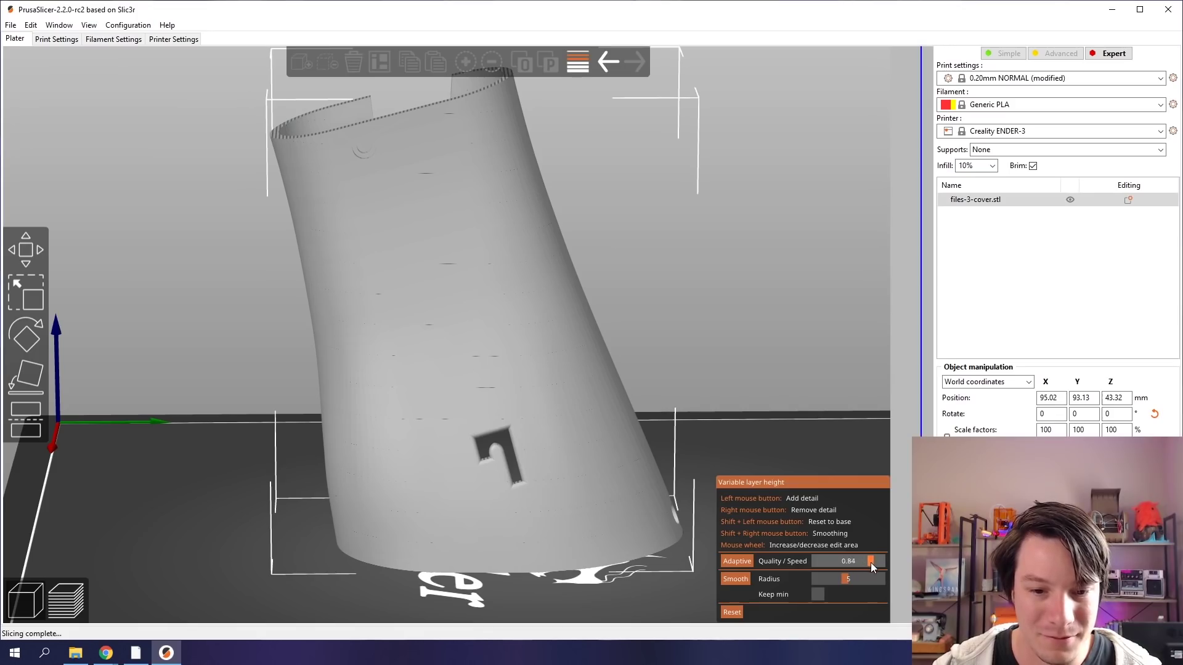
left_click(738, 560)
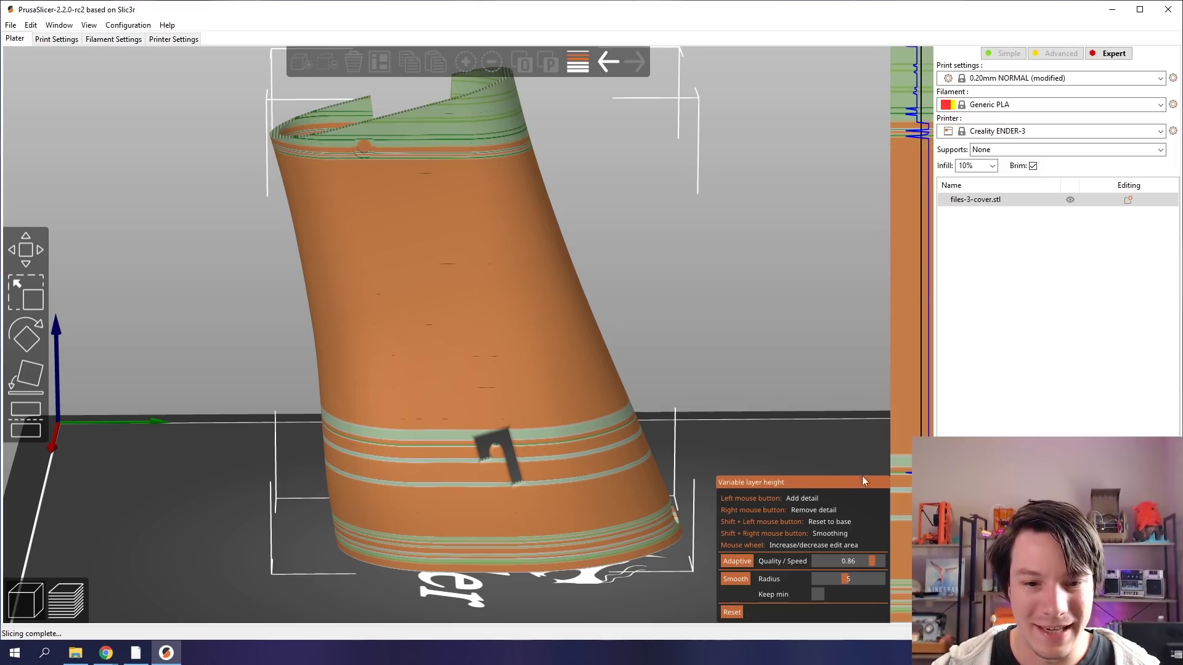
left_click(742, 579)
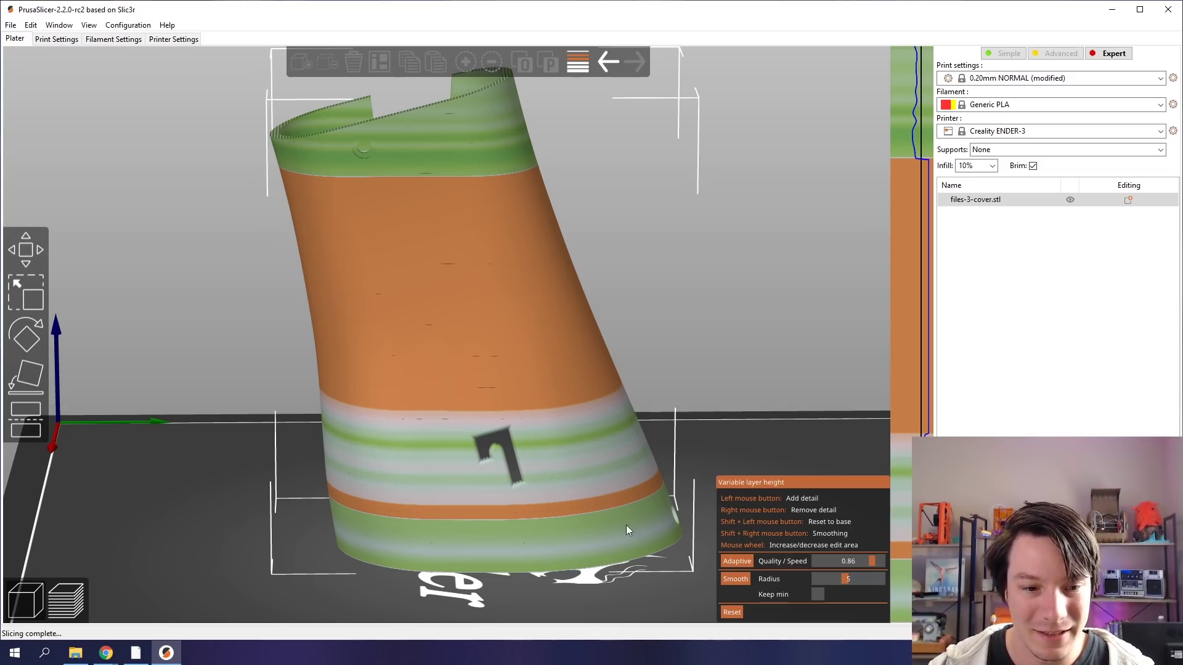
key("Tab")
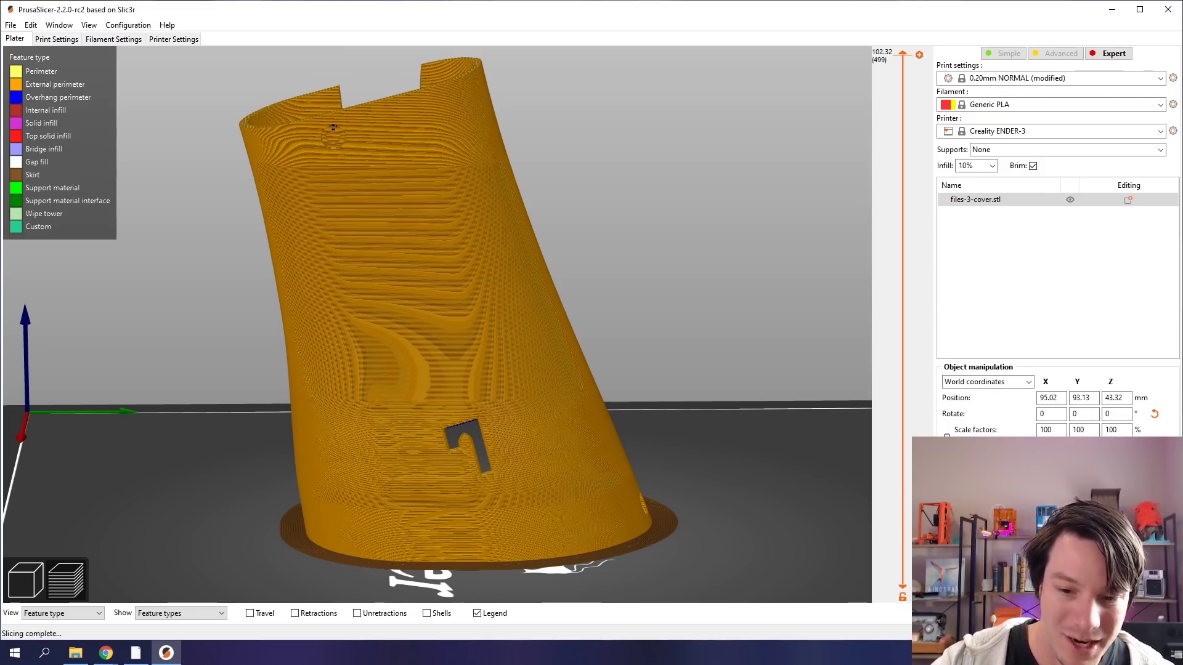
- Examine the re-sliced cover's layers around the upper rim, side wall and brim, then lower the layer preview
left_click_drag(602, 404, 706, 340)
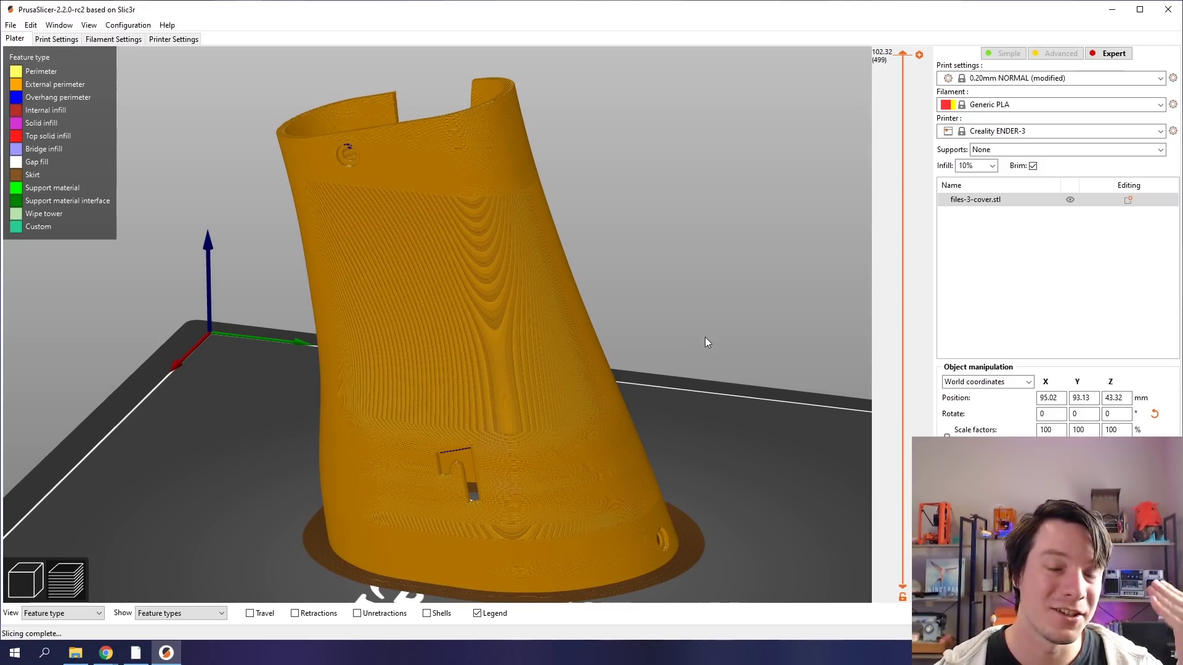
scroll(438, 277, "up", 5)
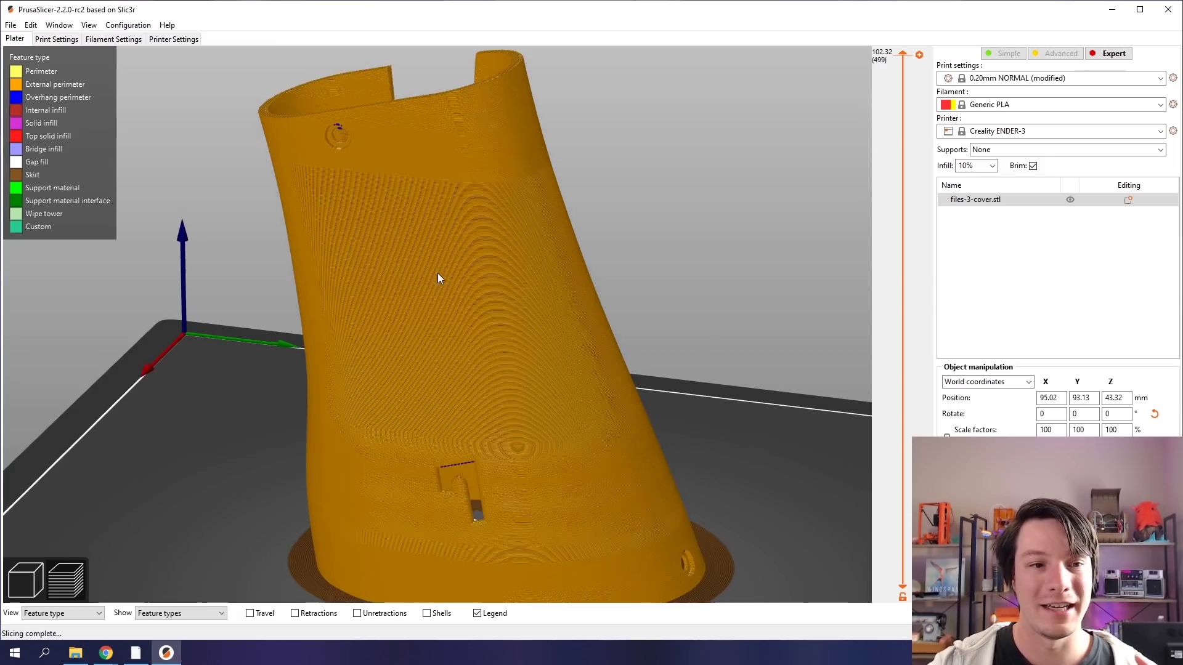
right_click_drag(528, 185, 555, 338)
scroll(466, 342, "up", 3)
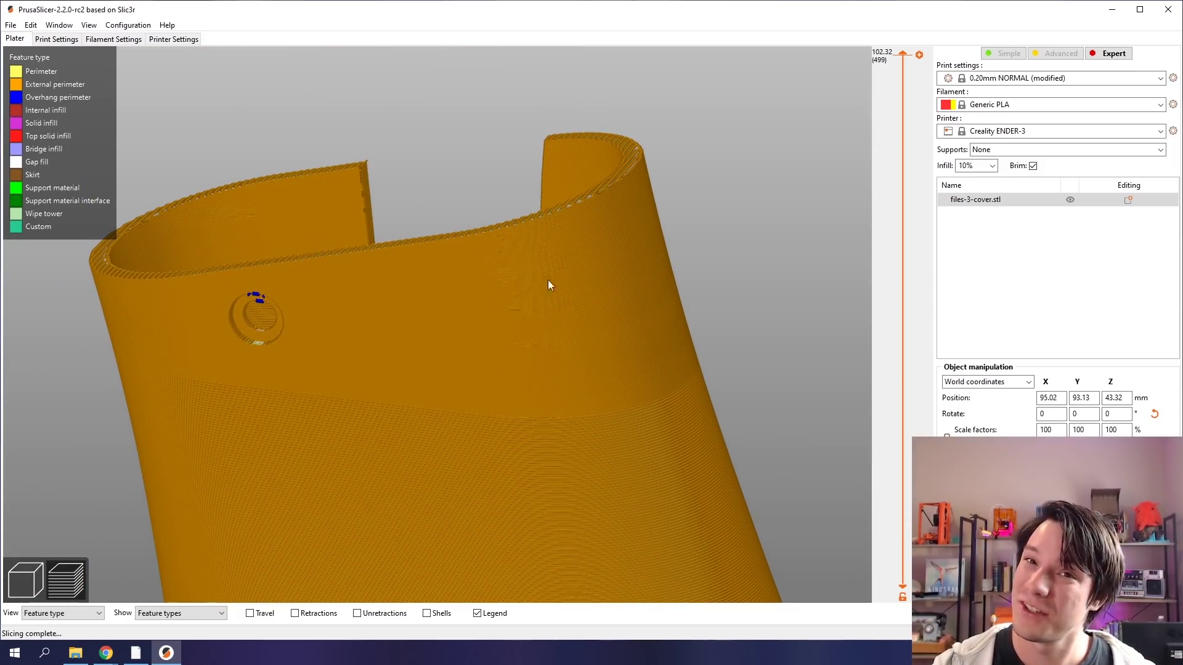
scroll(547, 390, "down", 5)
left_click_drag(549, 389, 546, 297)
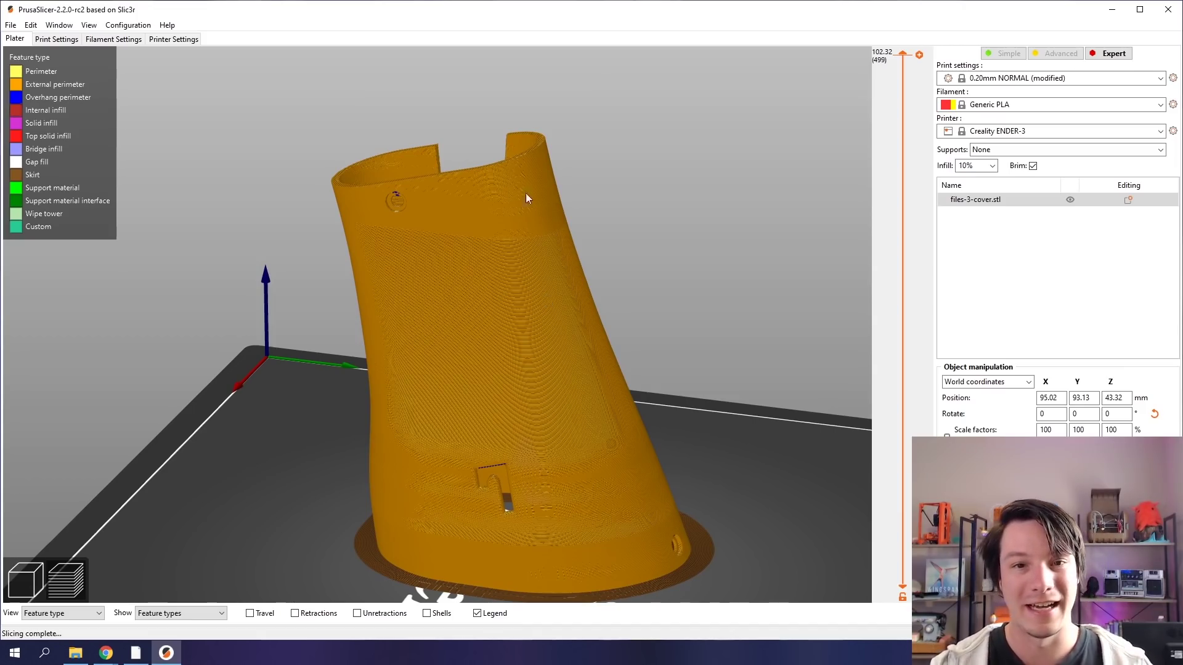
left_click_drag(668, 125, 708, 151)
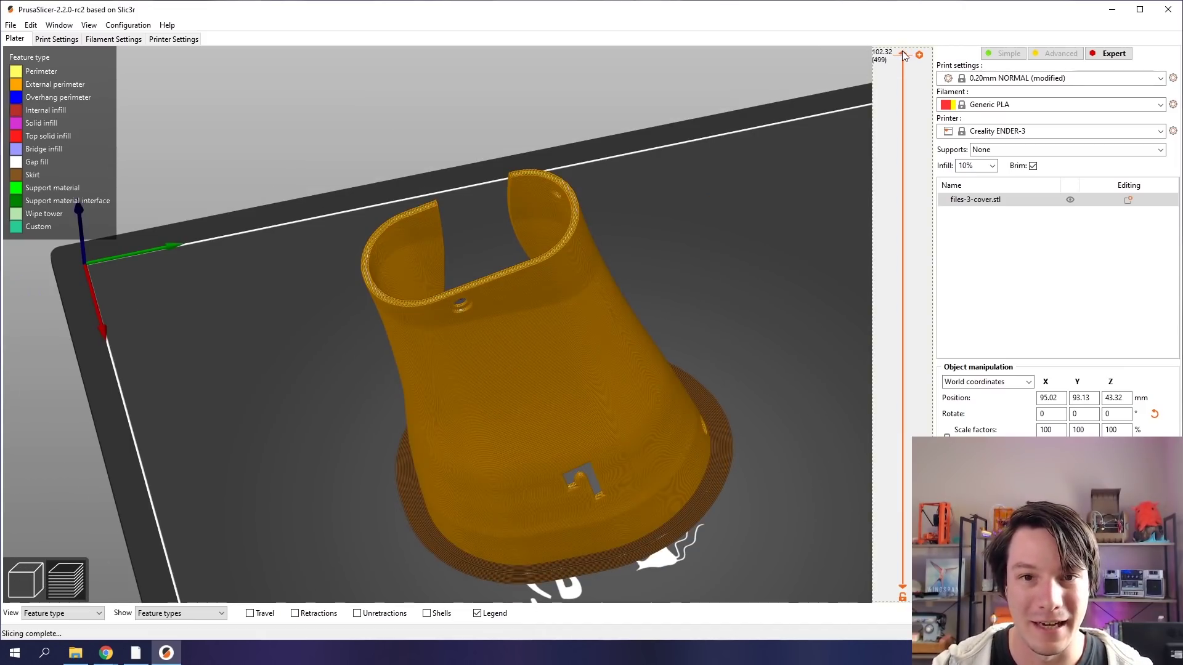
left_click_drag(903, 53, 905, 488)
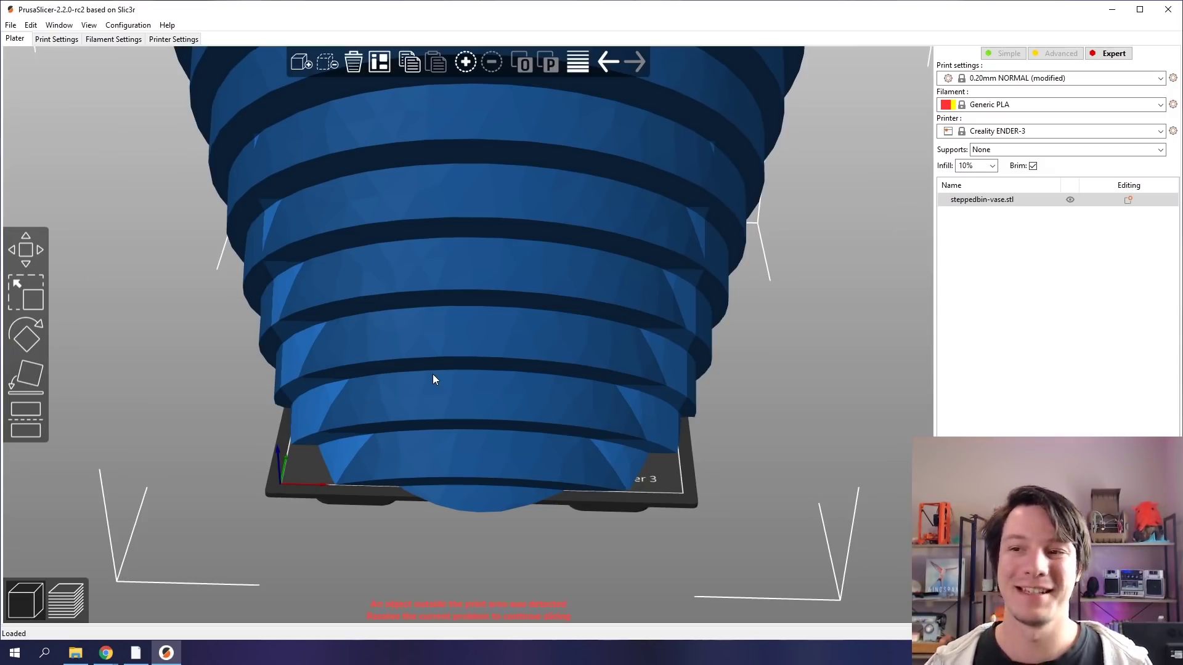
- Scale the oversized stepped bin vase to the print volume
scroll(432, 378, "down", 5)
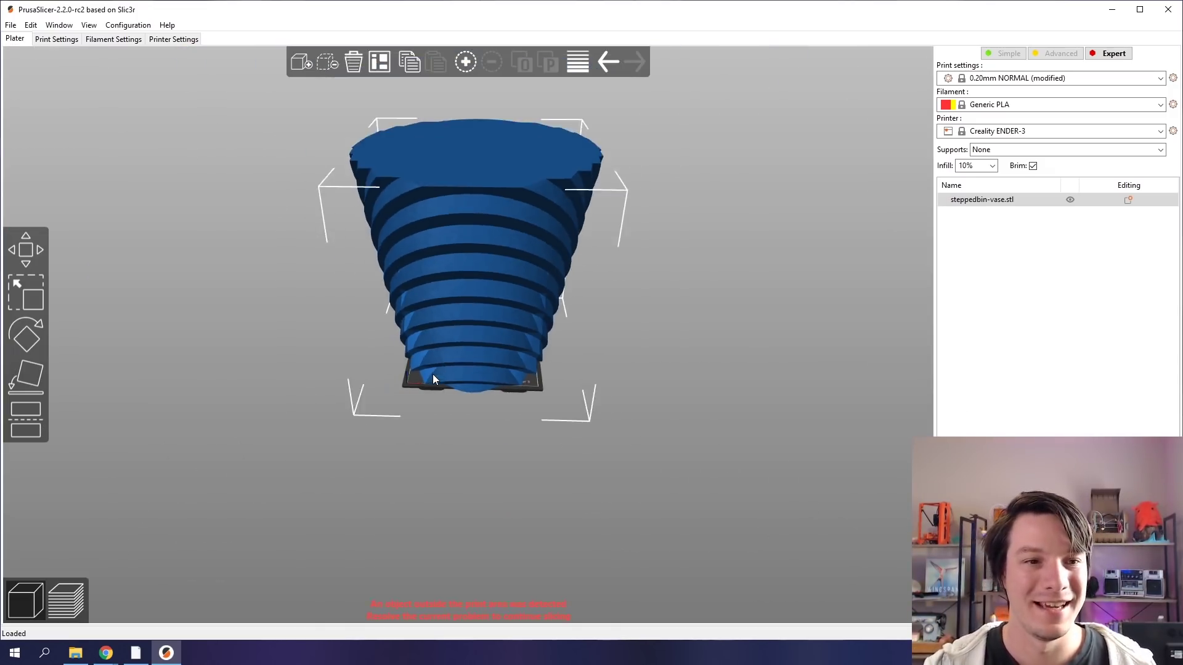
left_click_drag(432, 377, 343, 412)
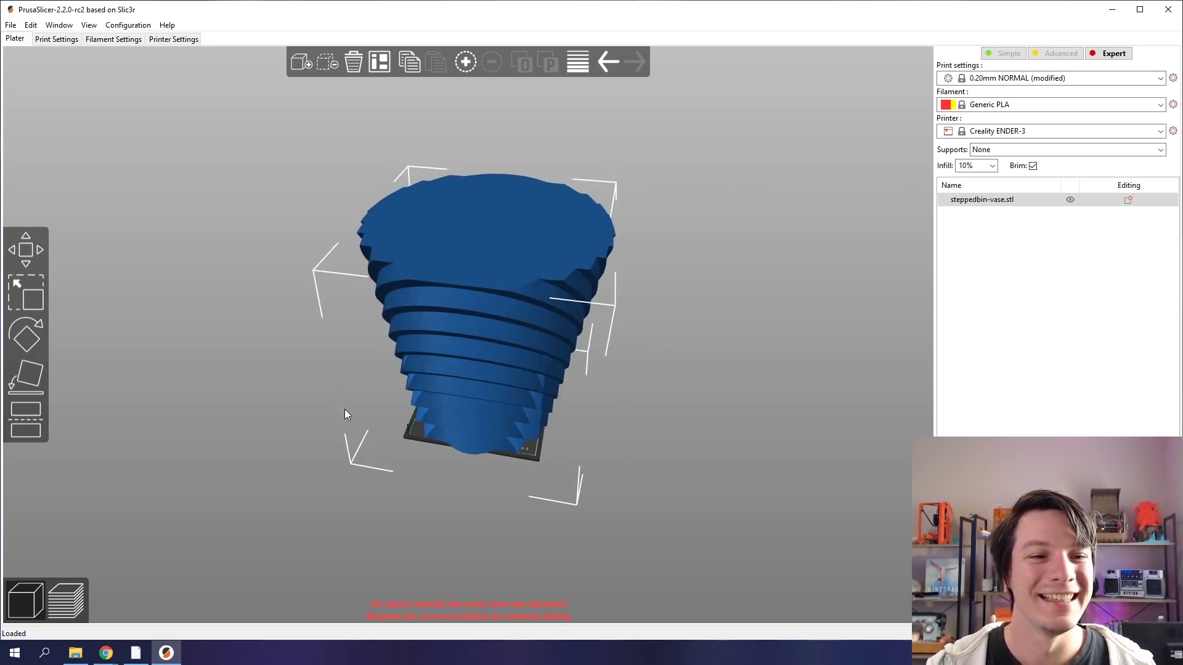
scroll(394, 337, "up", 4)
left_click_drag(188, 434, 199, 431)
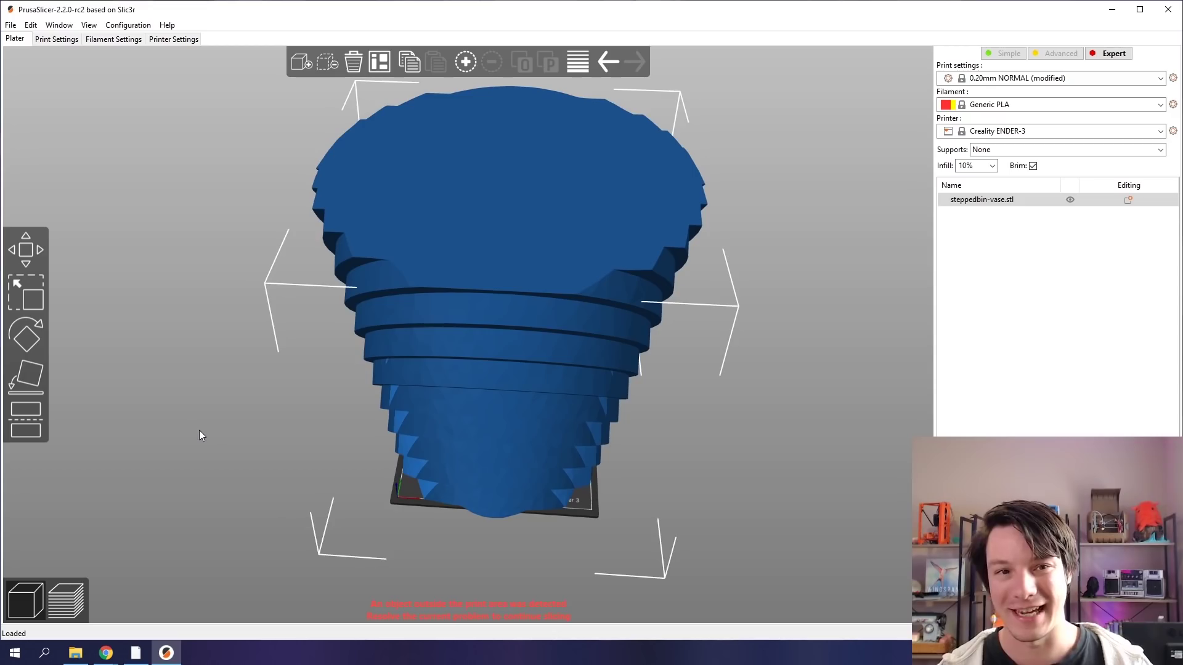
left_click_drag(199, 430, 479, 269)
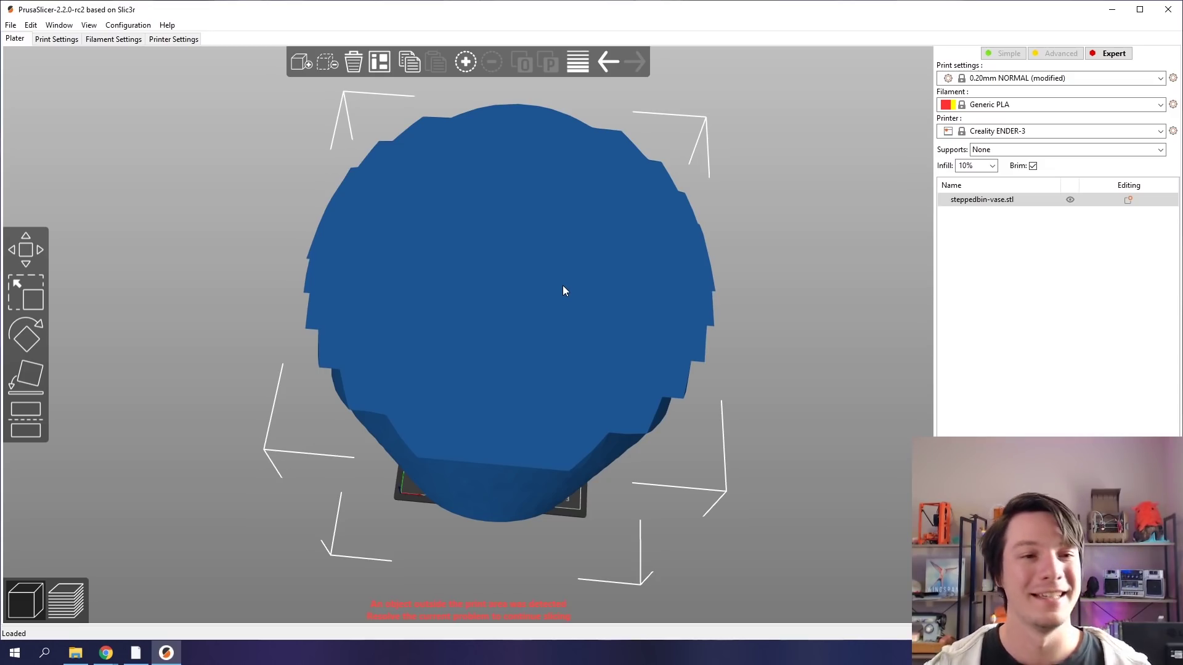
right_click(418, 262)
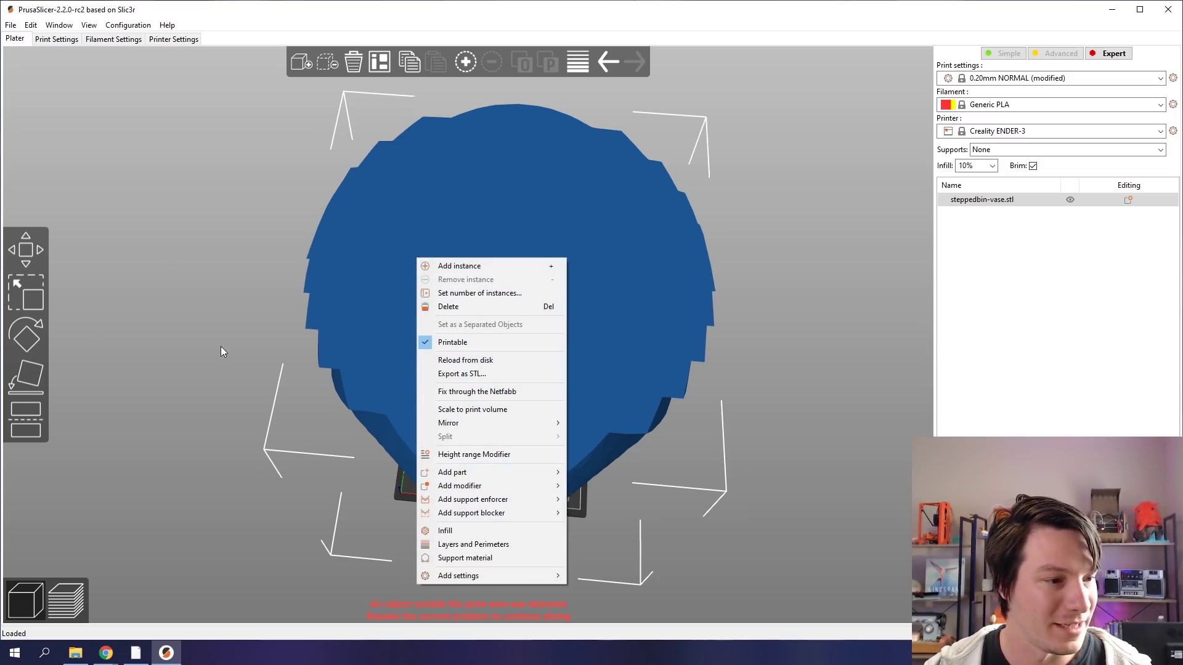
left_click(448, 409)
left_click(276, 483)
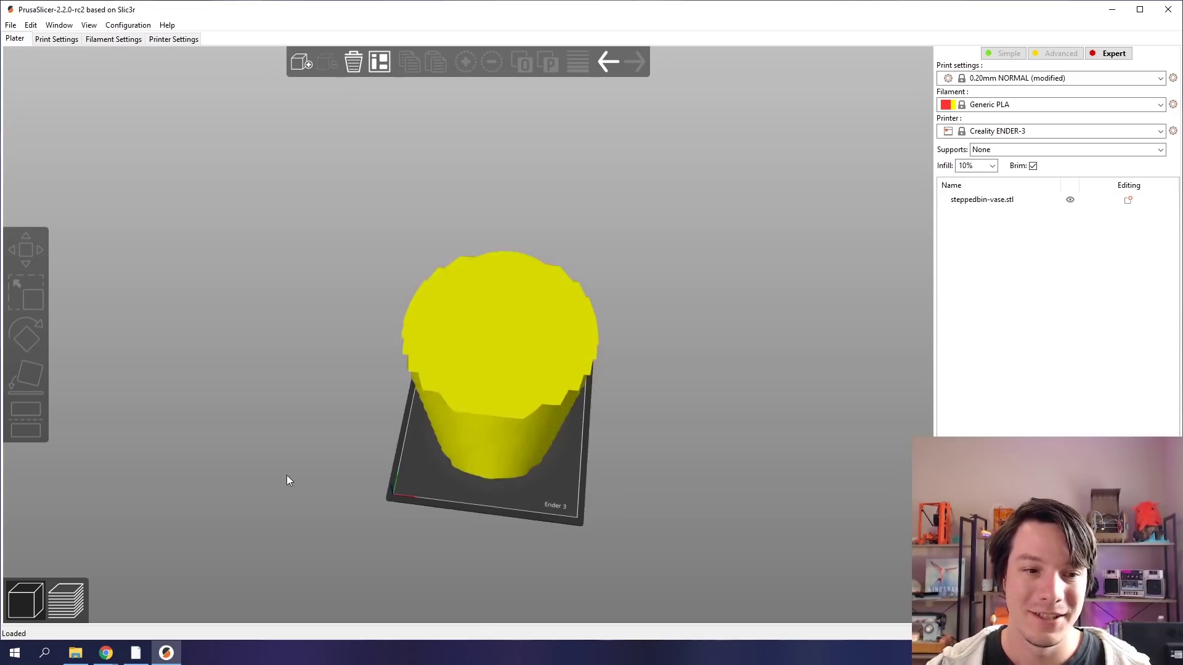
- Set the stepped bin vase's Z size to 190 mm with proportional scaling
key("0")
key("z")
left_click(441, 404)
key("1")
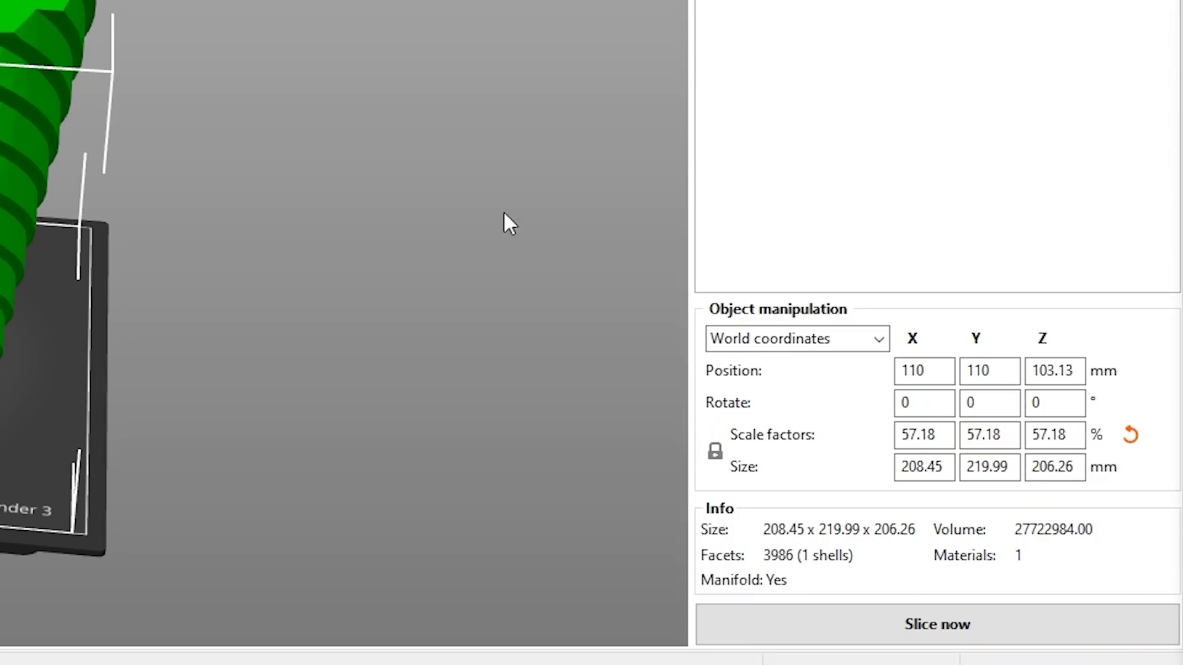
left_click(908, 372)
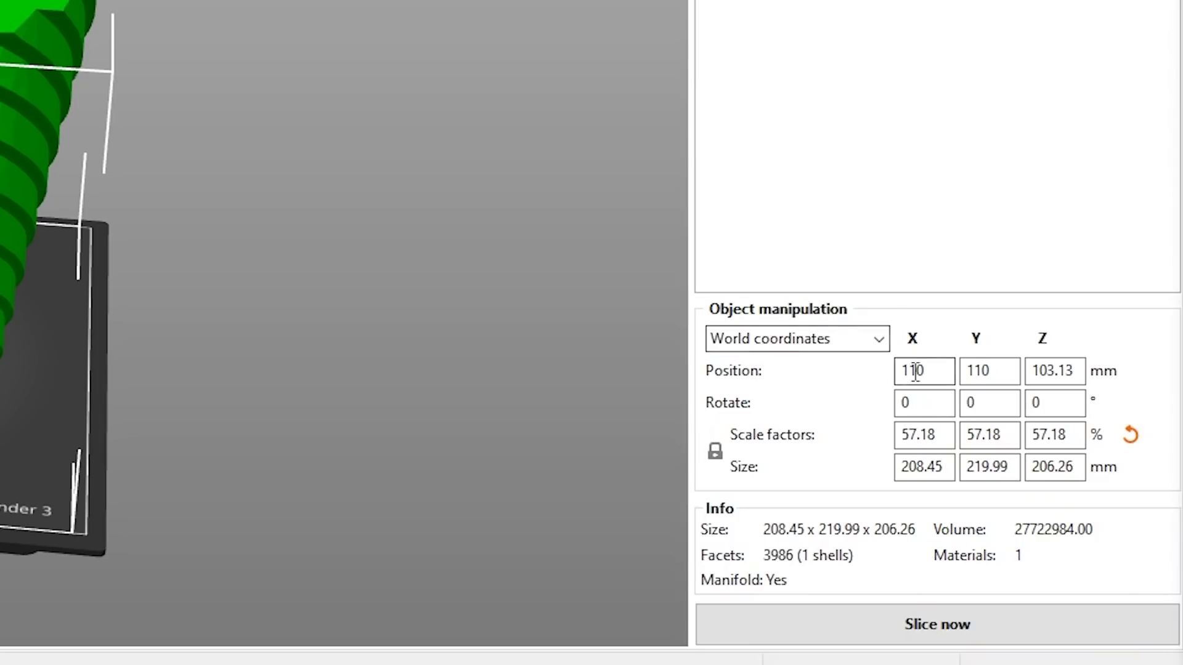
left_click(948, 469)
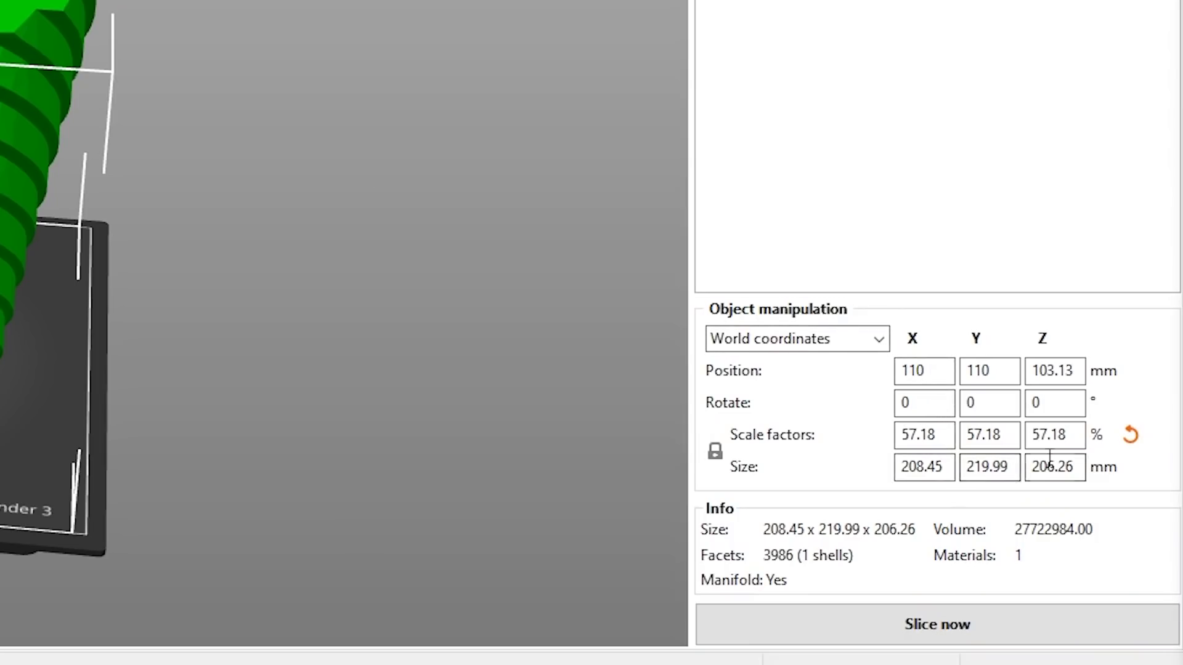
left_click(1075, 468)
double_click(1075, 474)
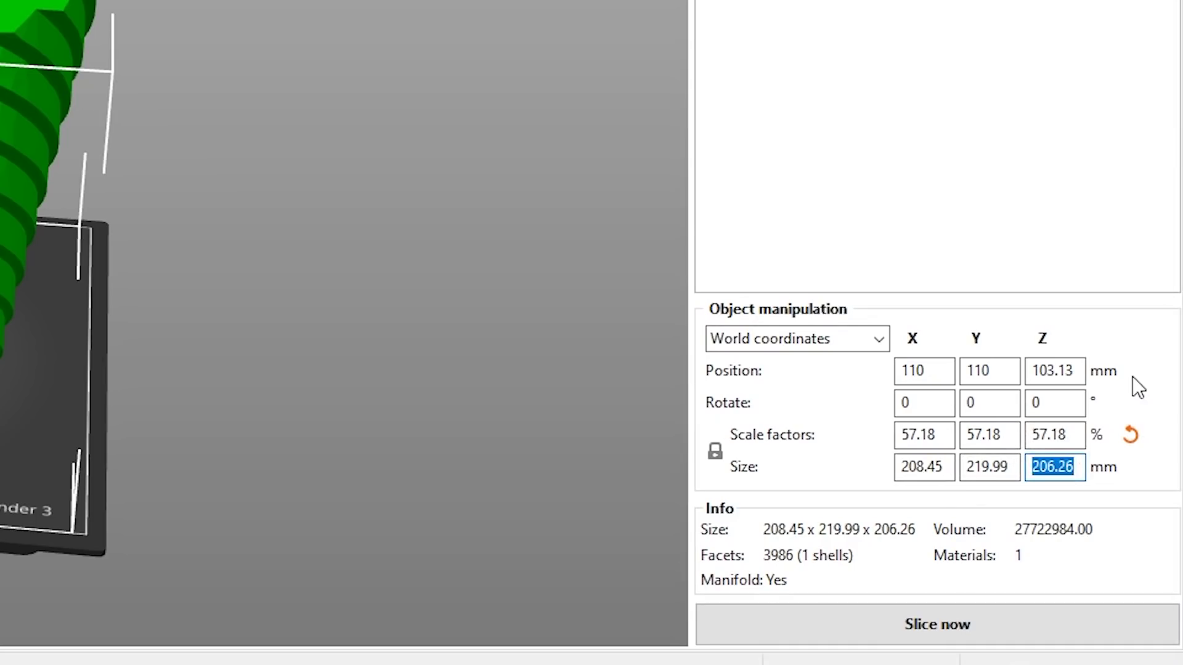
type("190")
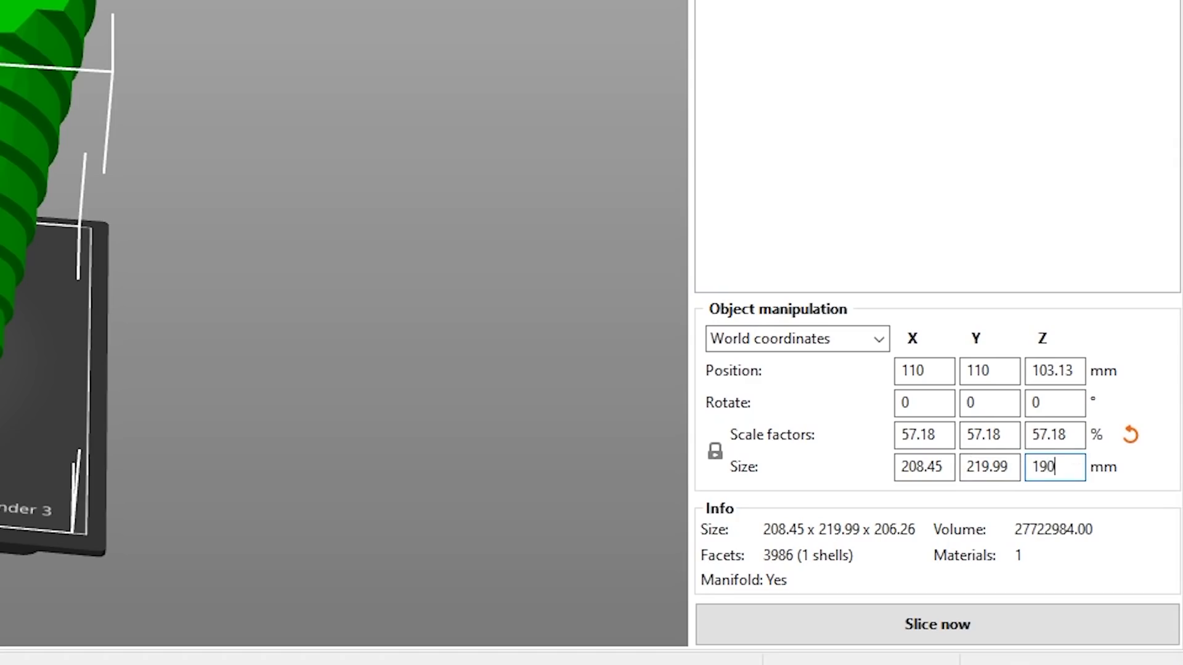
key("Return")
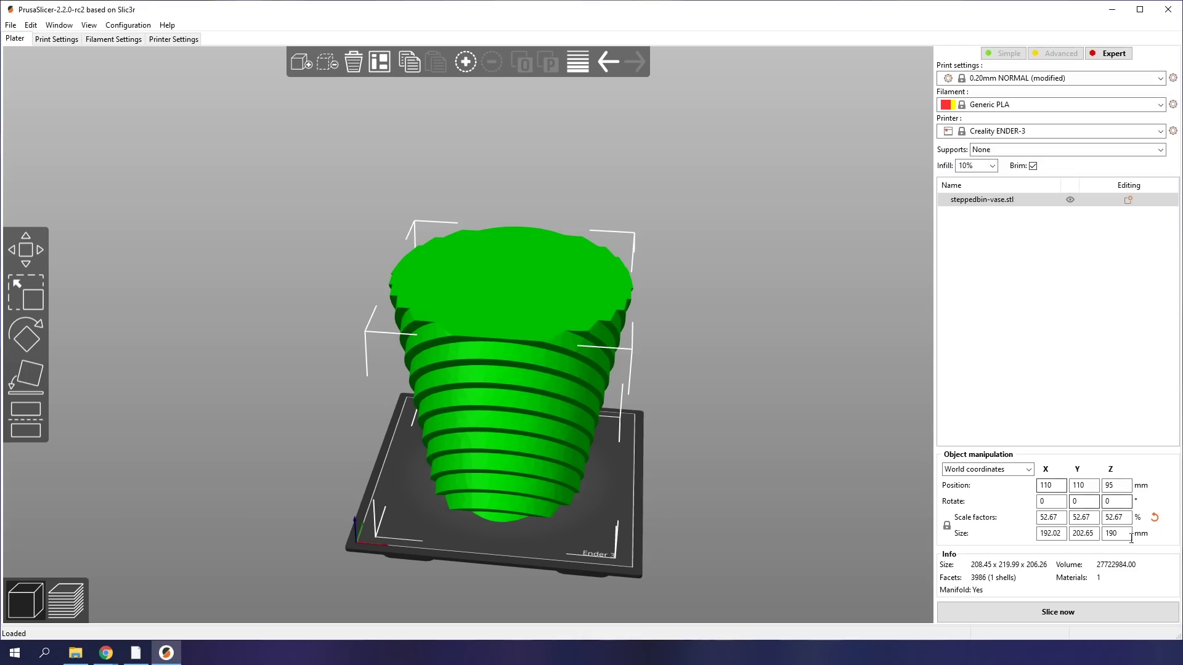
- Slice the scaled vase and lower the layer preview to 76.20 mm to inspect its interior infill
left_click(708, 459)
mouse_move(709, 459)
left_mouse_down()
mouse_move(667, 488)
mouse_move(734, 483)
mouse_move(718, 471)
left_mouse_up()
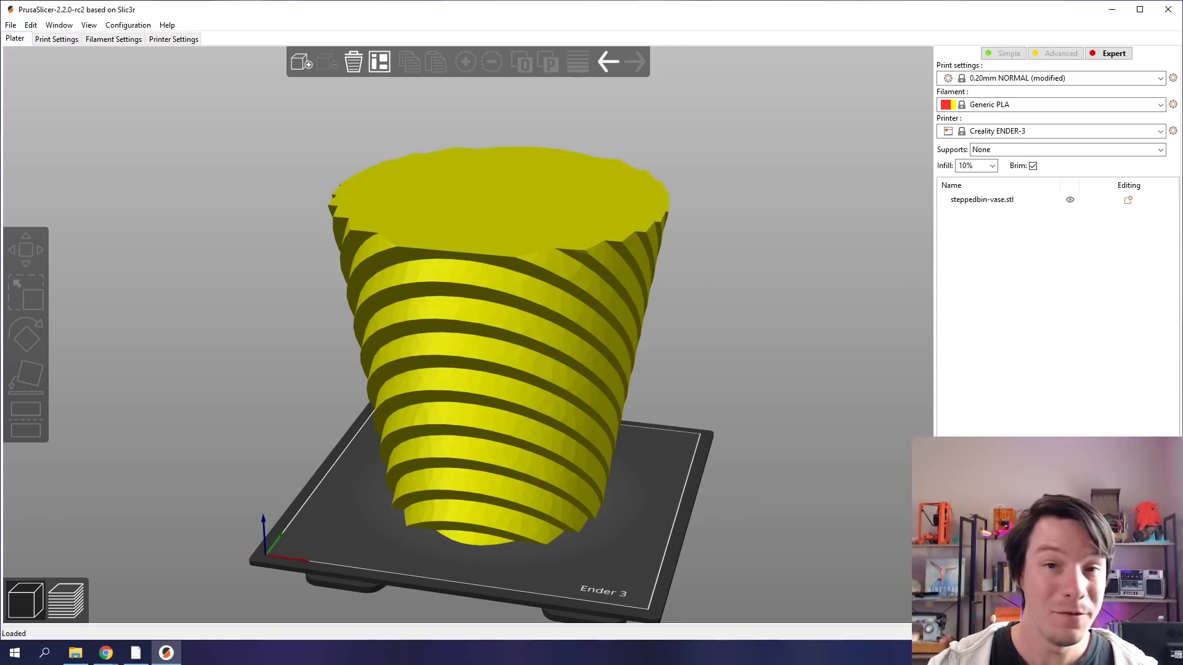
key("Tab")
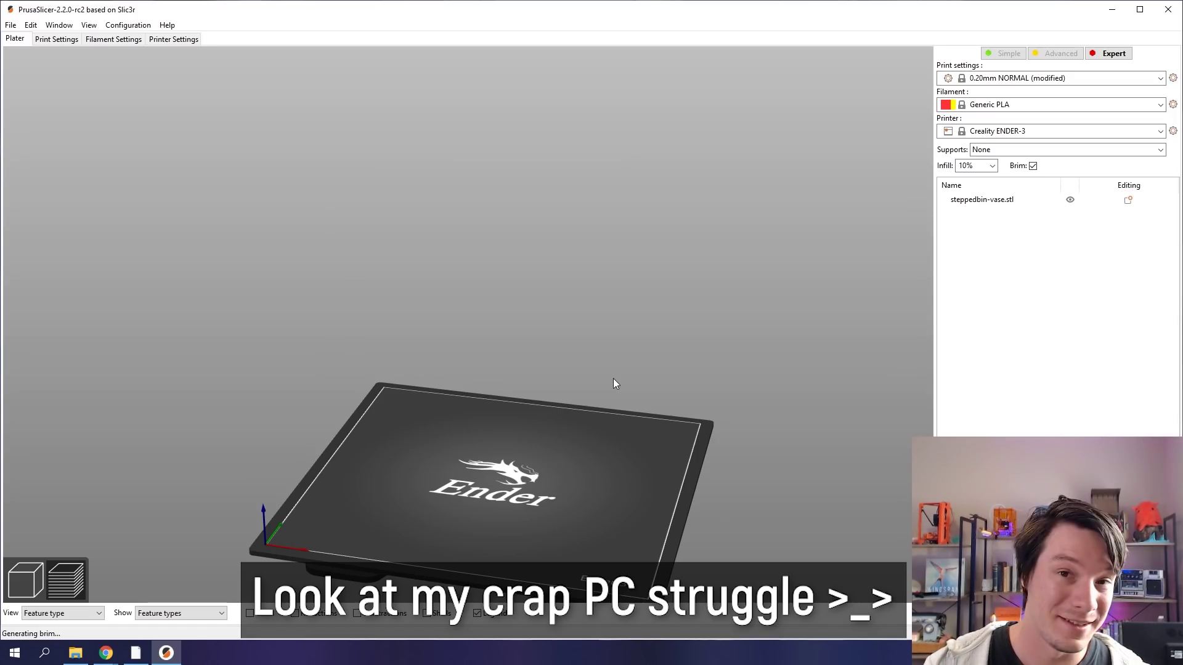
left_click_drag(698, 139, 191, 207)
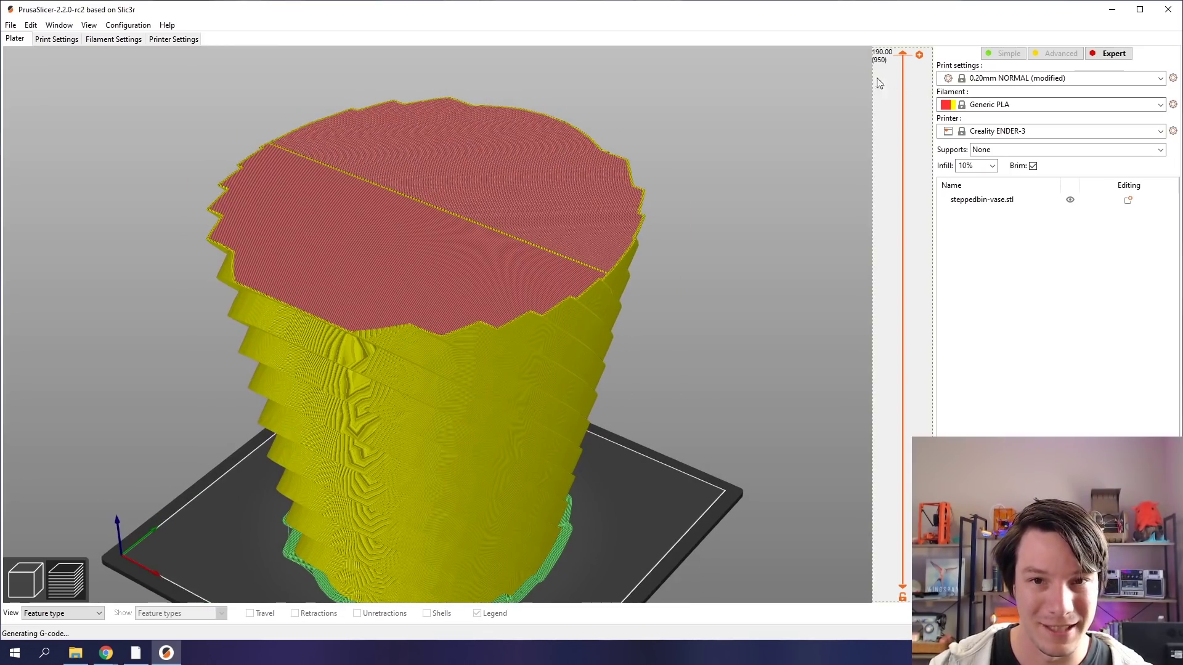
left_click_drag(904, 57, 903, 373)
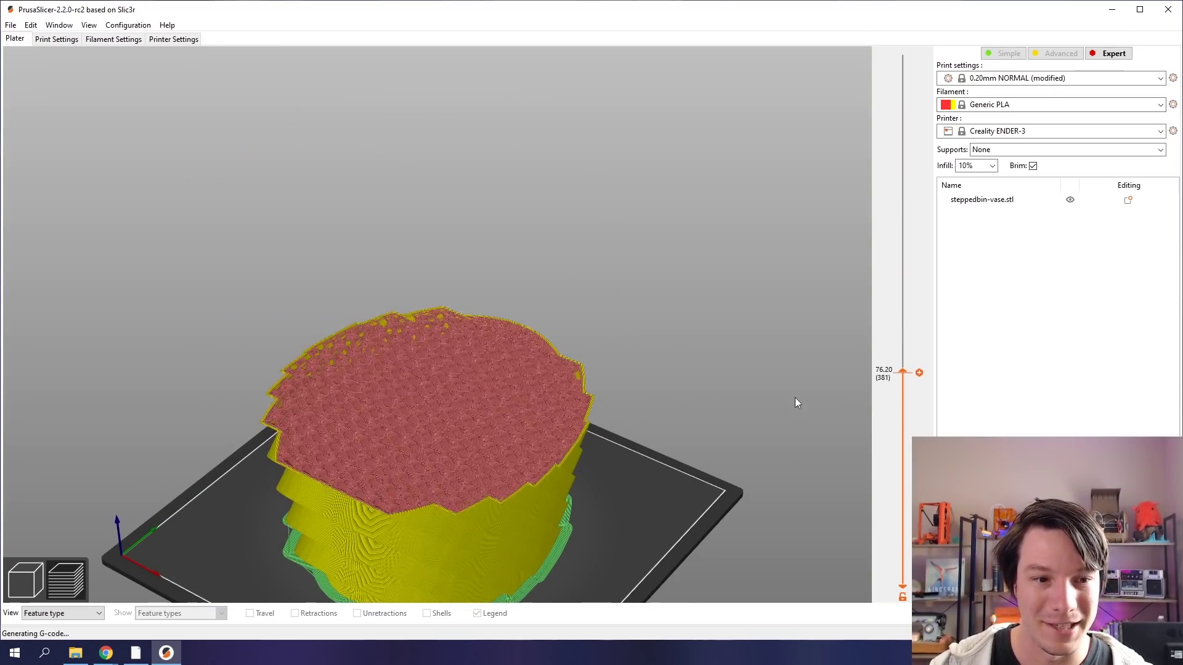
left_click_drag(795, 398, 893, 78)
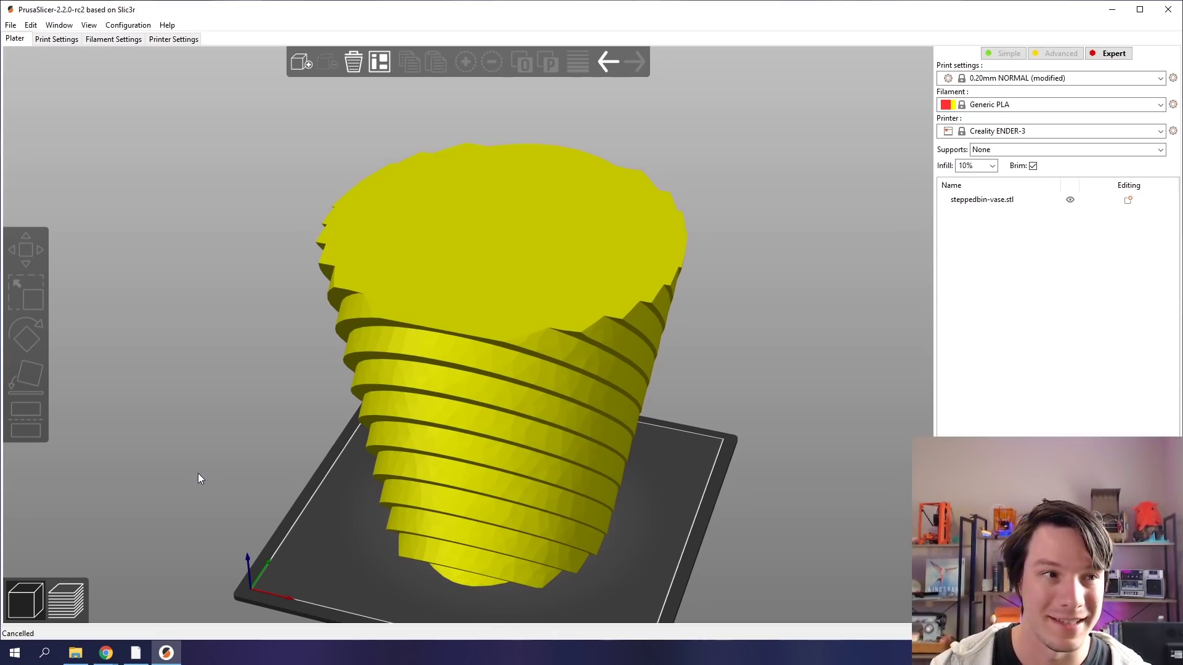
- Set the print layer height to 0.25 mm
left_click(55, 42)
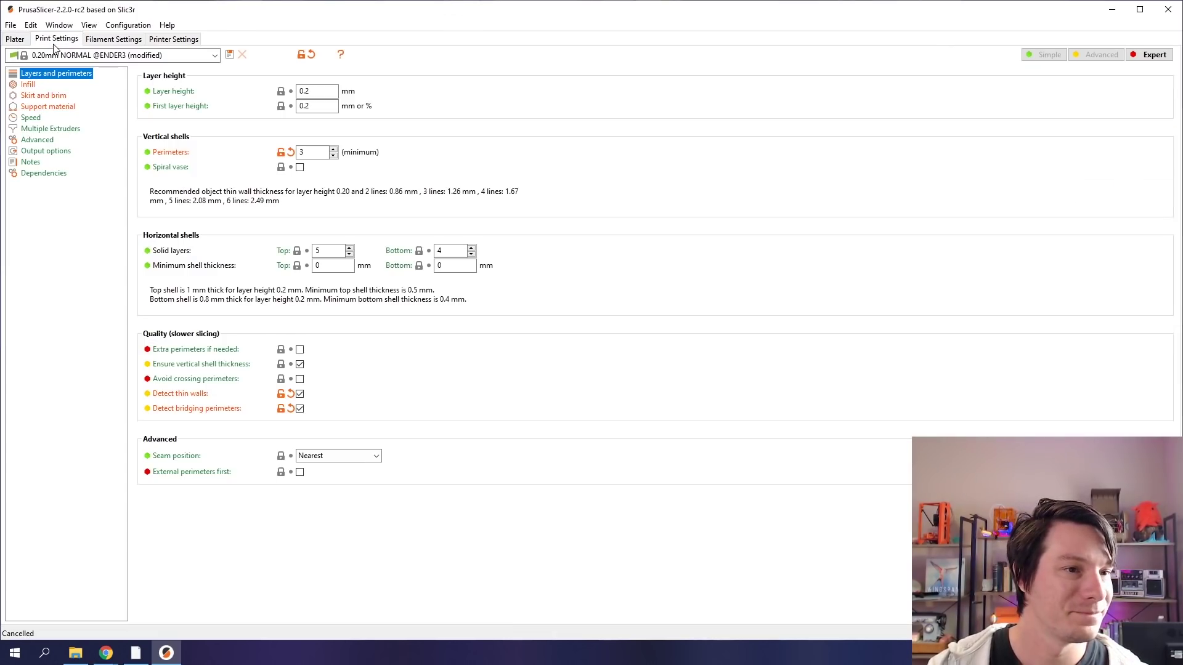
left_click(332, 93)
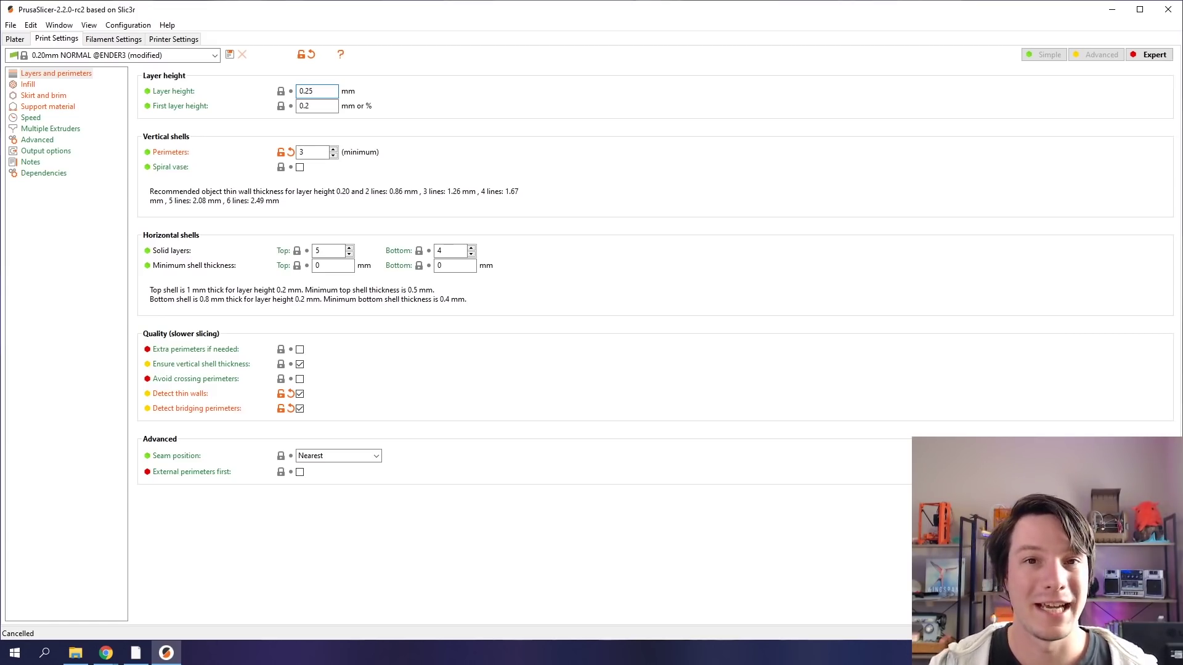
key("Tab")
left_click(314, 106)
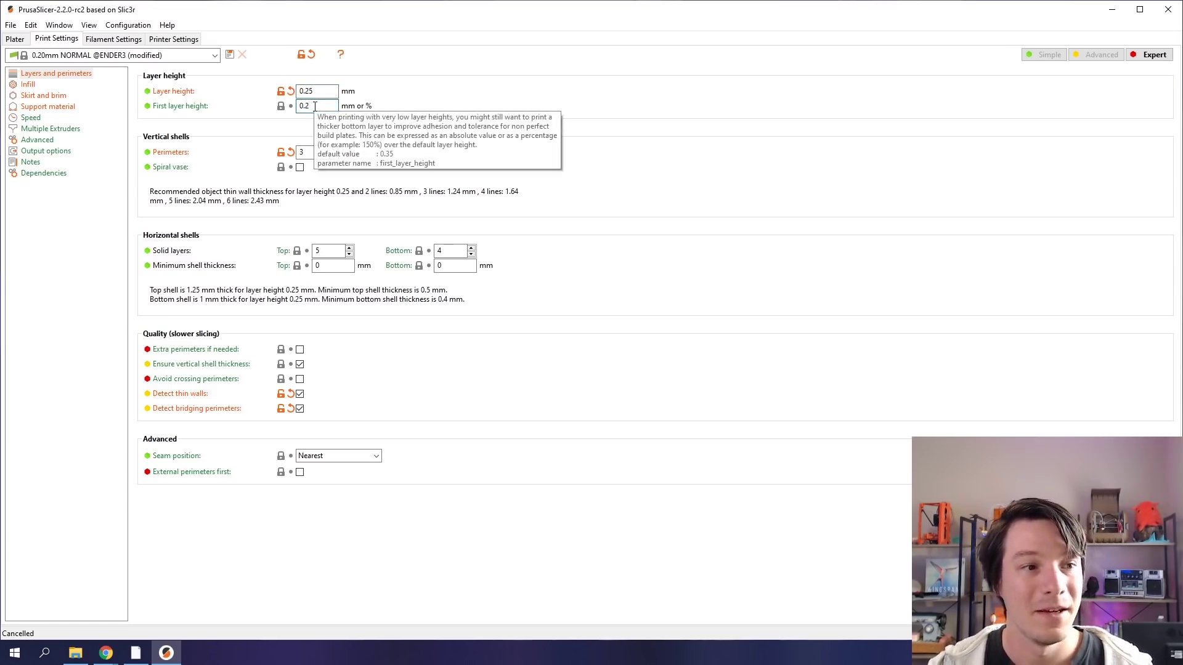
- Enable Spiral vase mode and accept the automatic adjustment of its required settings
left_click(320, 152)
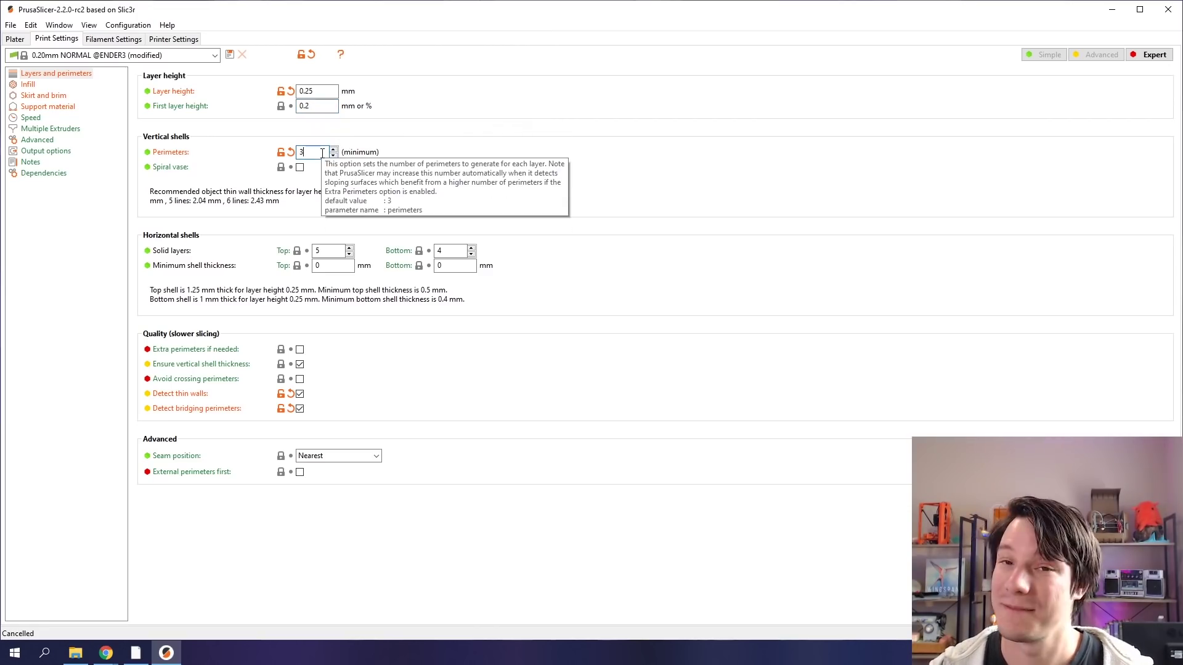
left_click(300, 168)
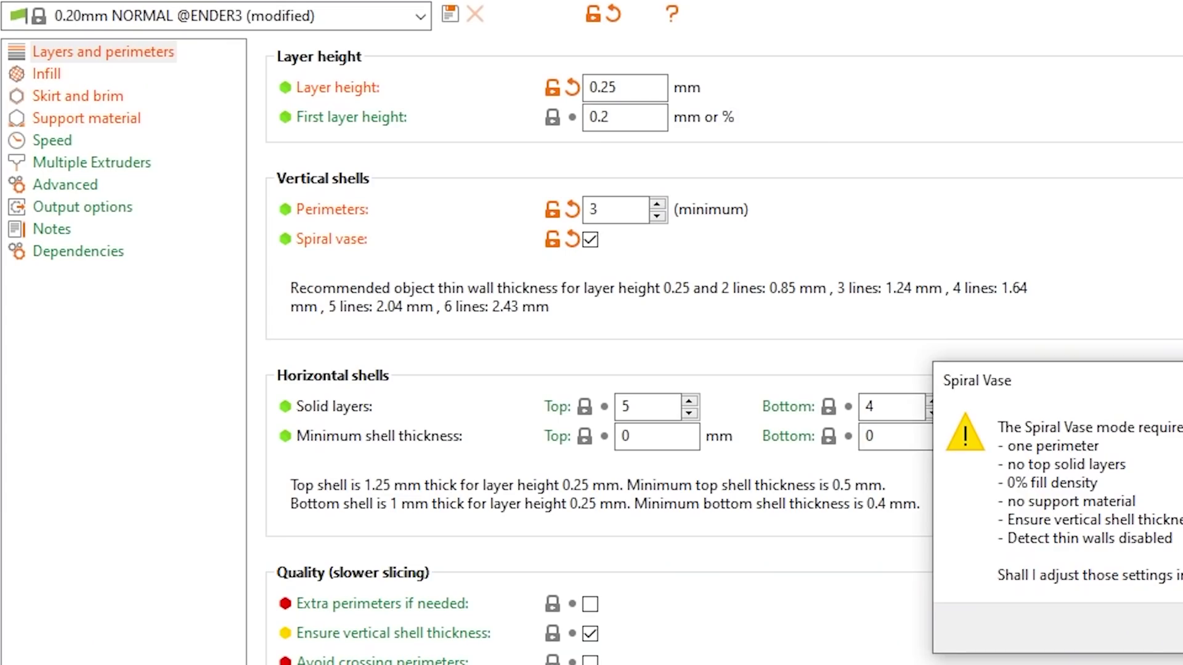
left_click(627, 361)
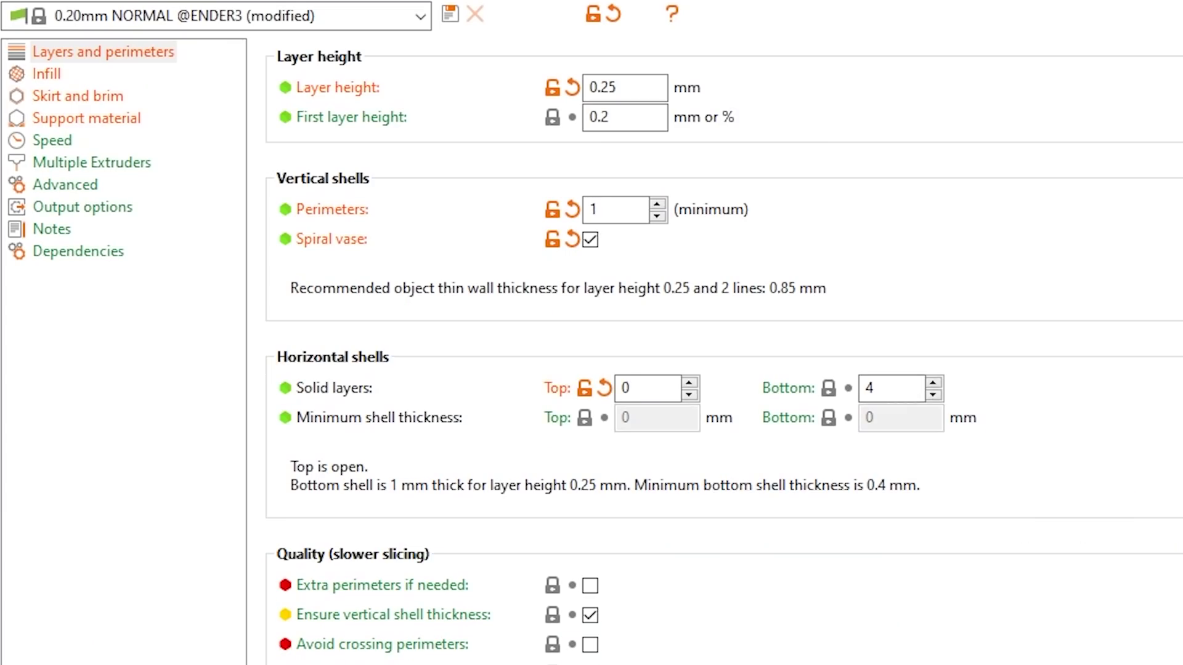
left_click(631, 382)
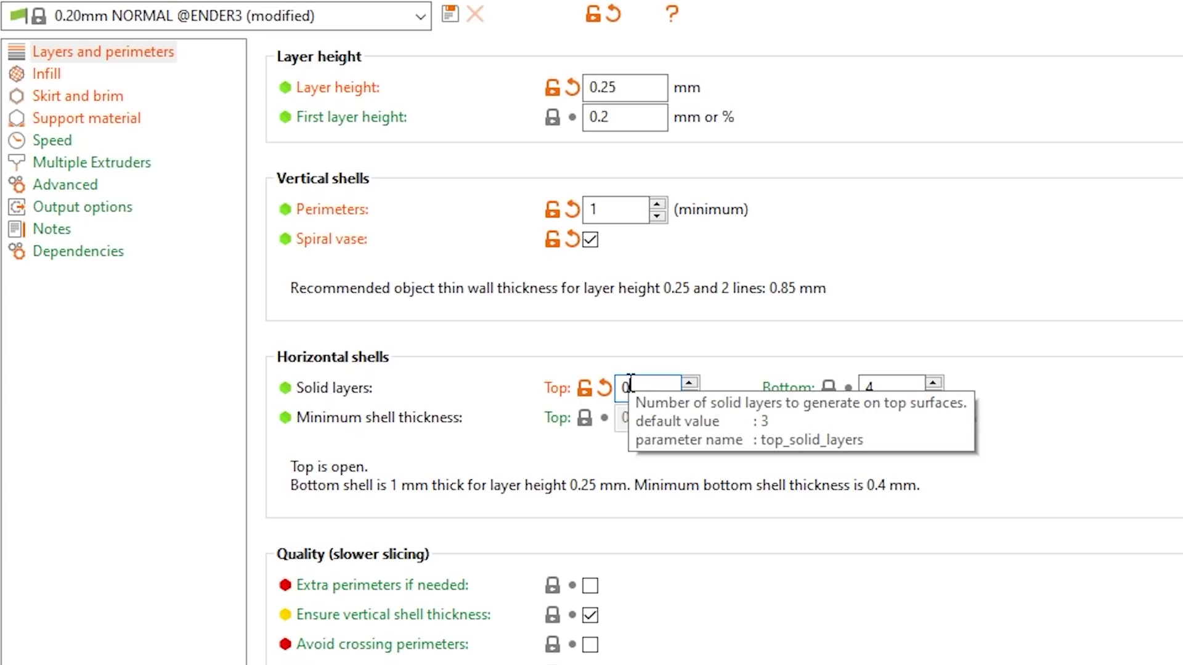
left_click(903, 395)
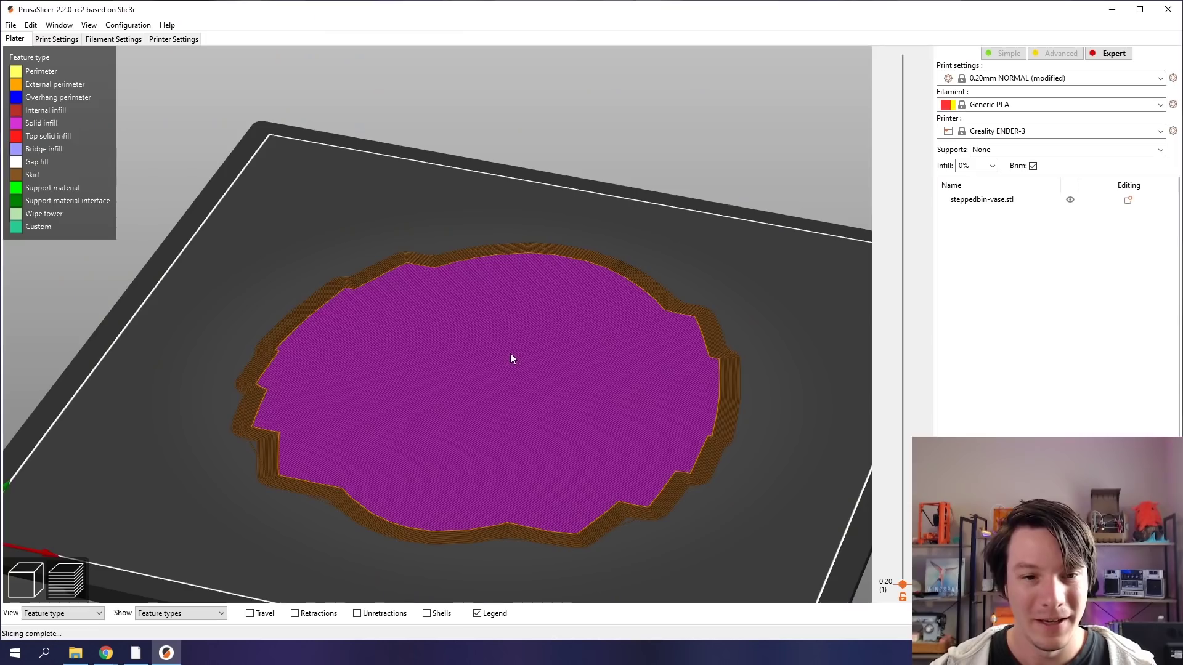
- Remove the vase's brim by setting the brim width to 0 mm, and re-slice the model
scroll(729, 401, "up", 4)
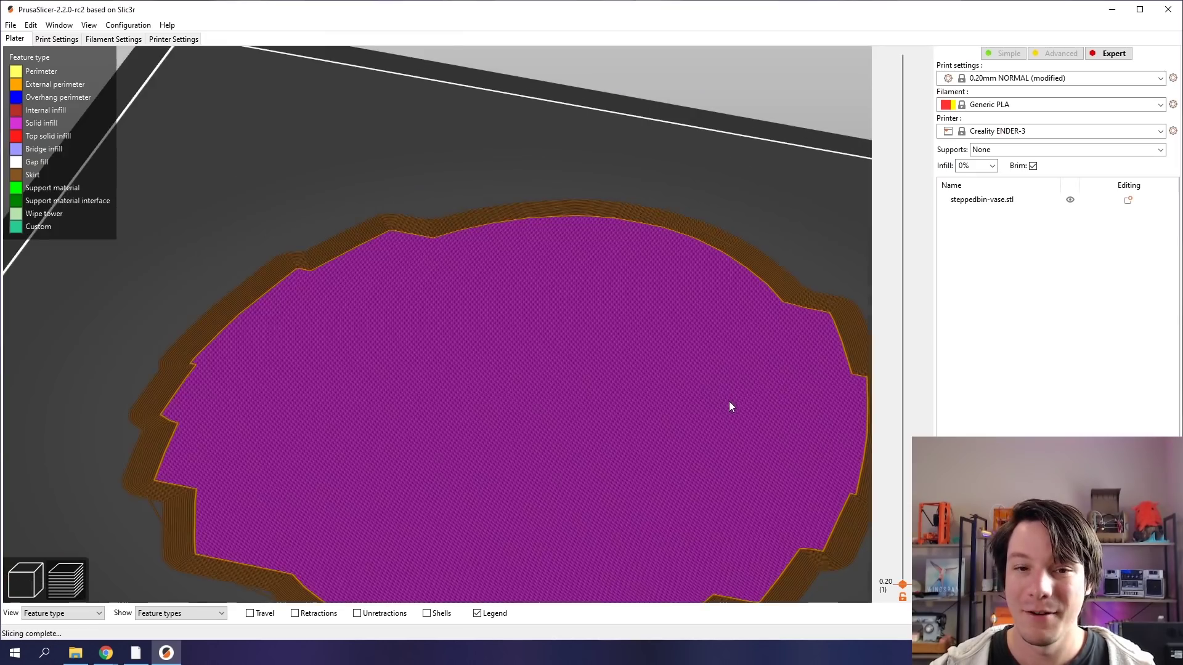
left_click(59, 39)
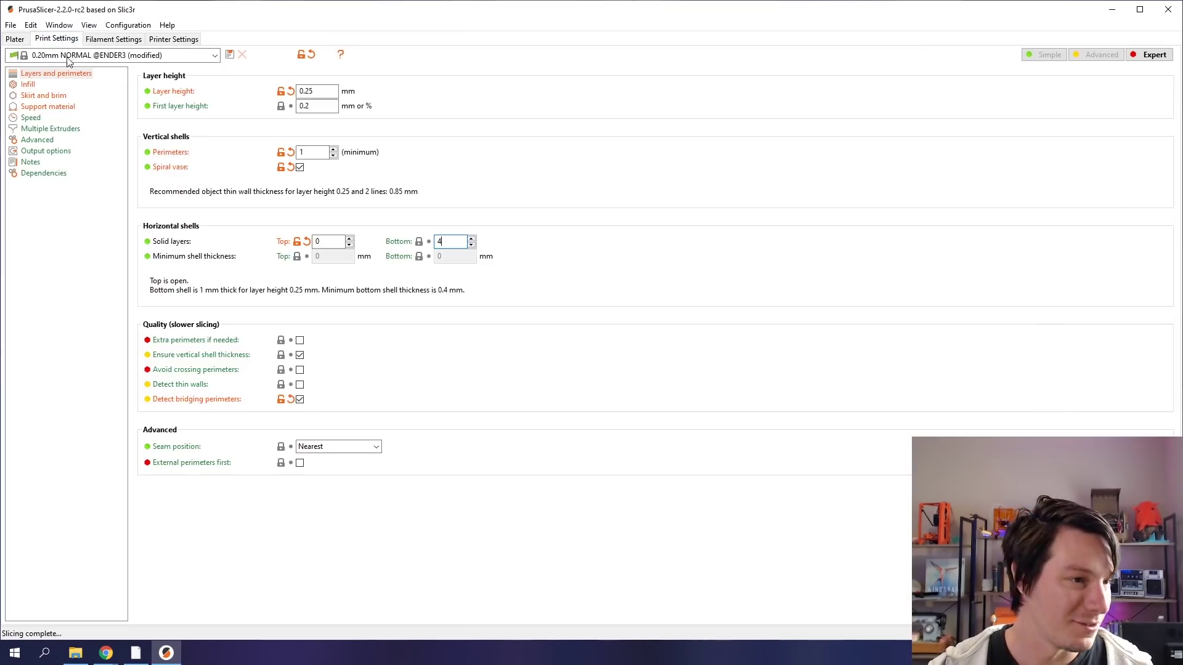
left_click(44, 95)
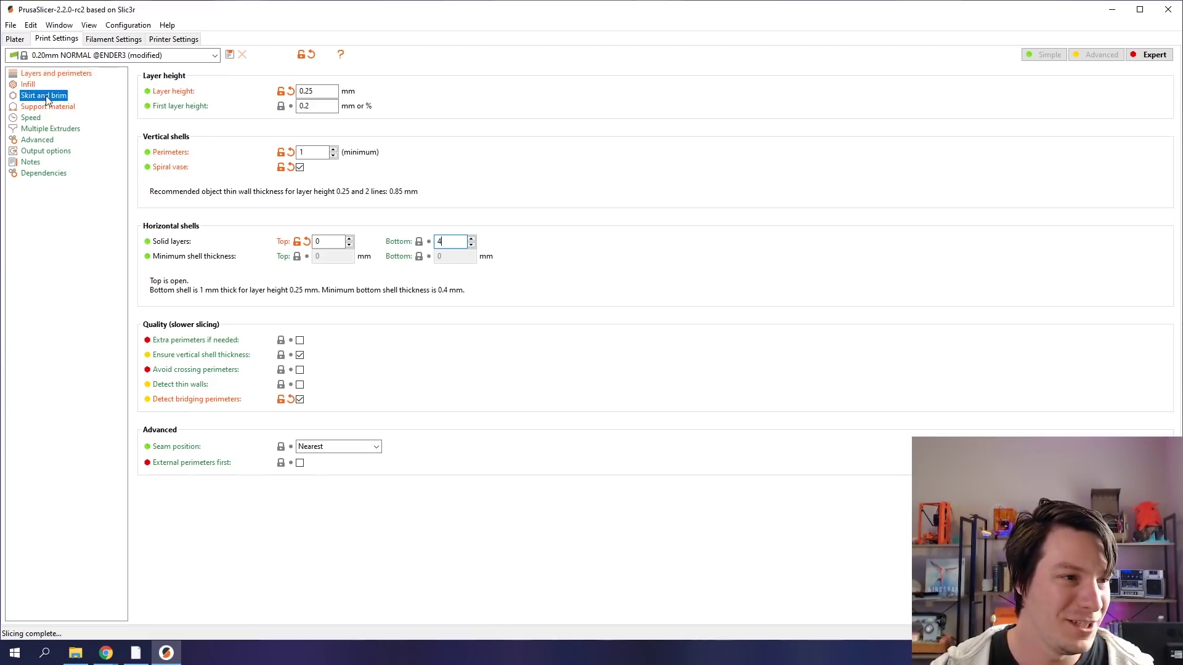
double_click(316, 183)
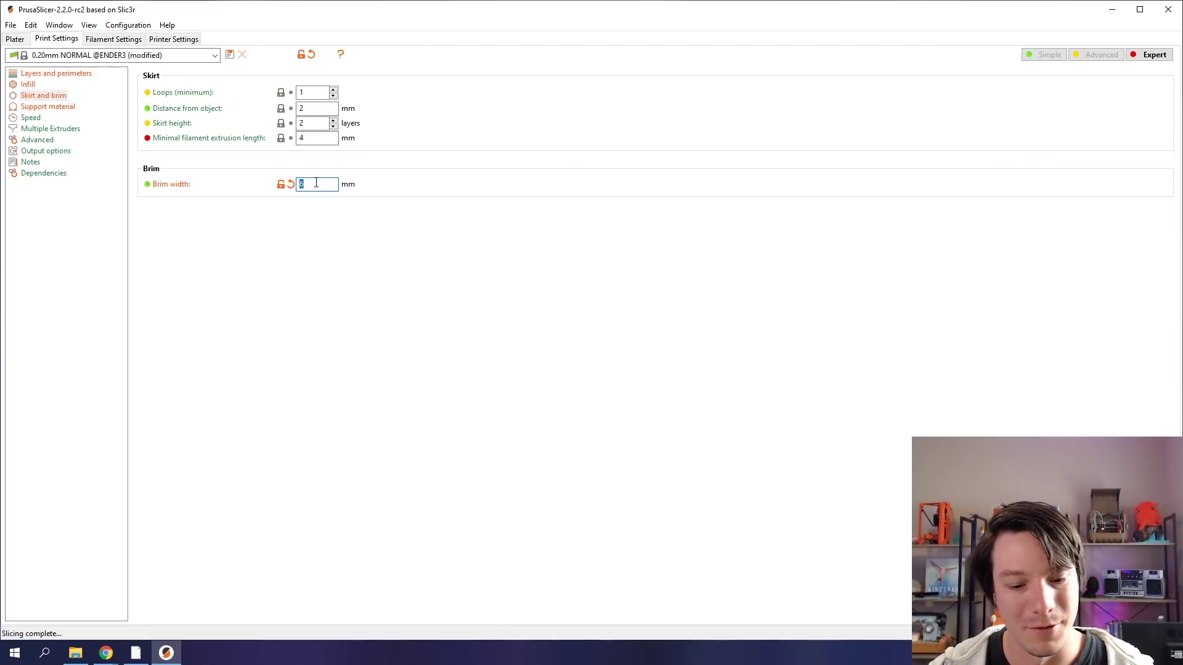
type("0")
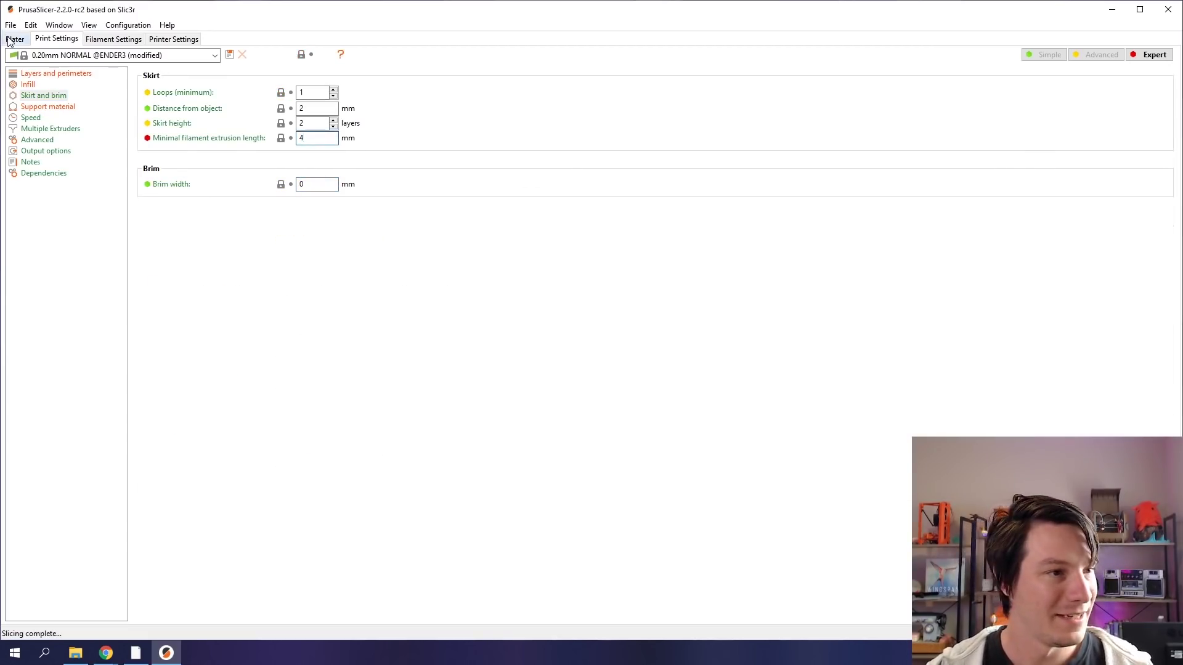
left_click(14, 39)
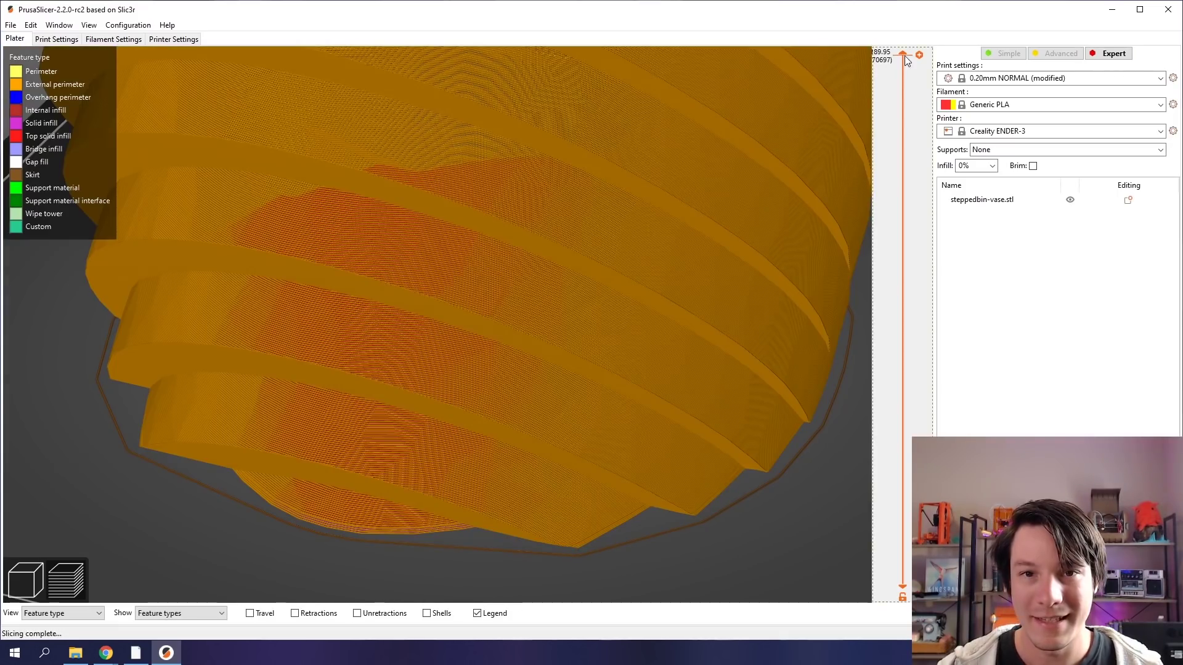
- Lower the layer preview to the first layer at 0.20 mm and examine how the solid base changes into the spiral wall
left_click_drag(903, 54, 886, 609)
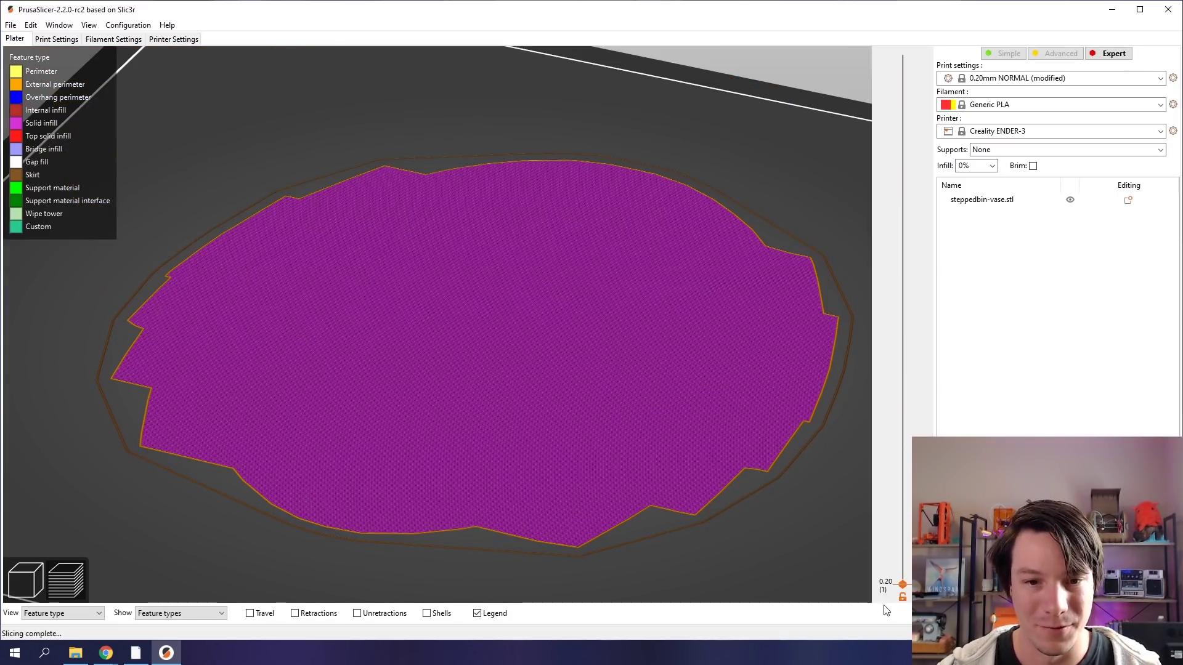
scroll(435, 293, "up", 5)
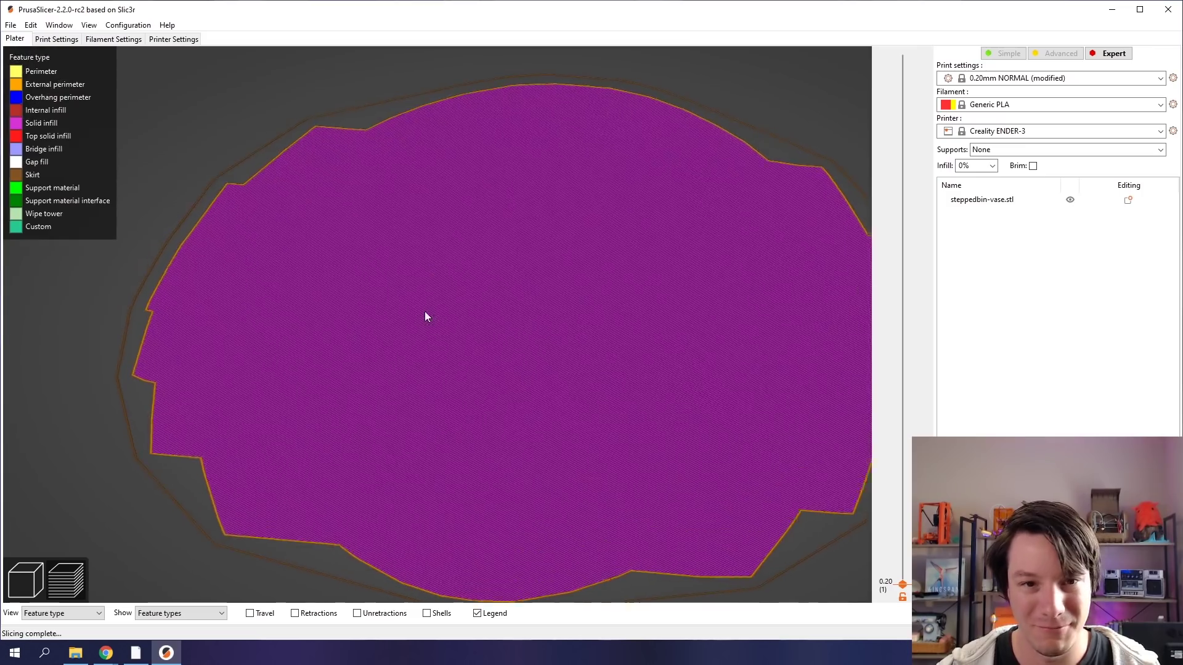
left_click_drag(425, 315, 401, 286)
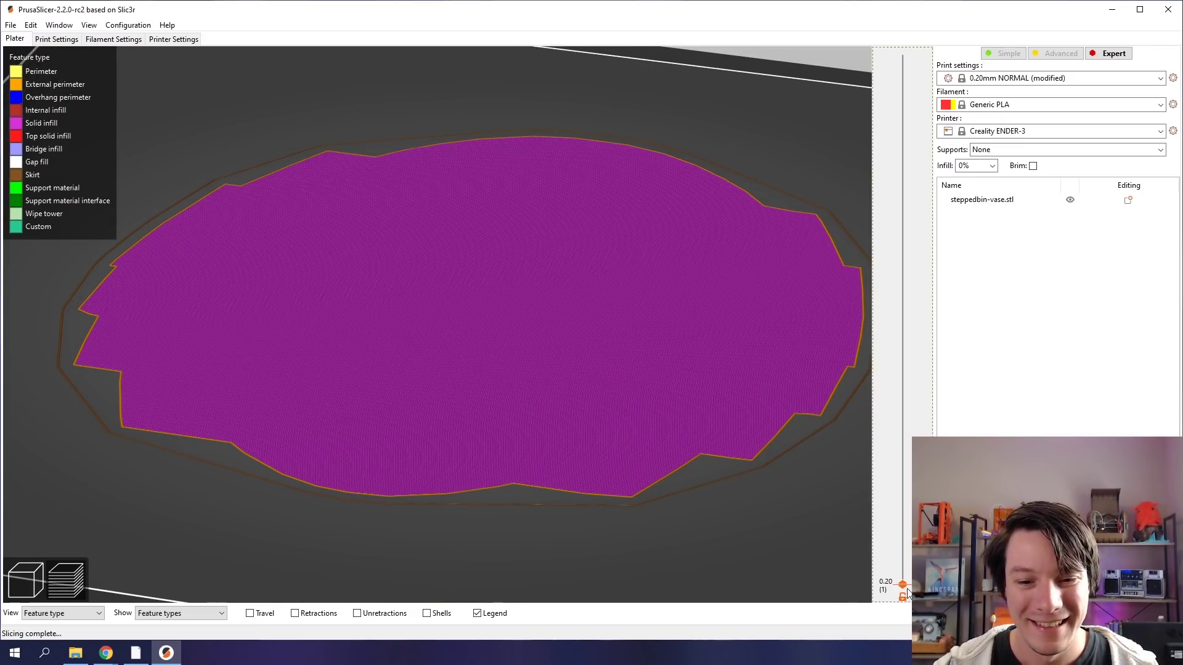
scroll(900, 589, "up", 5)
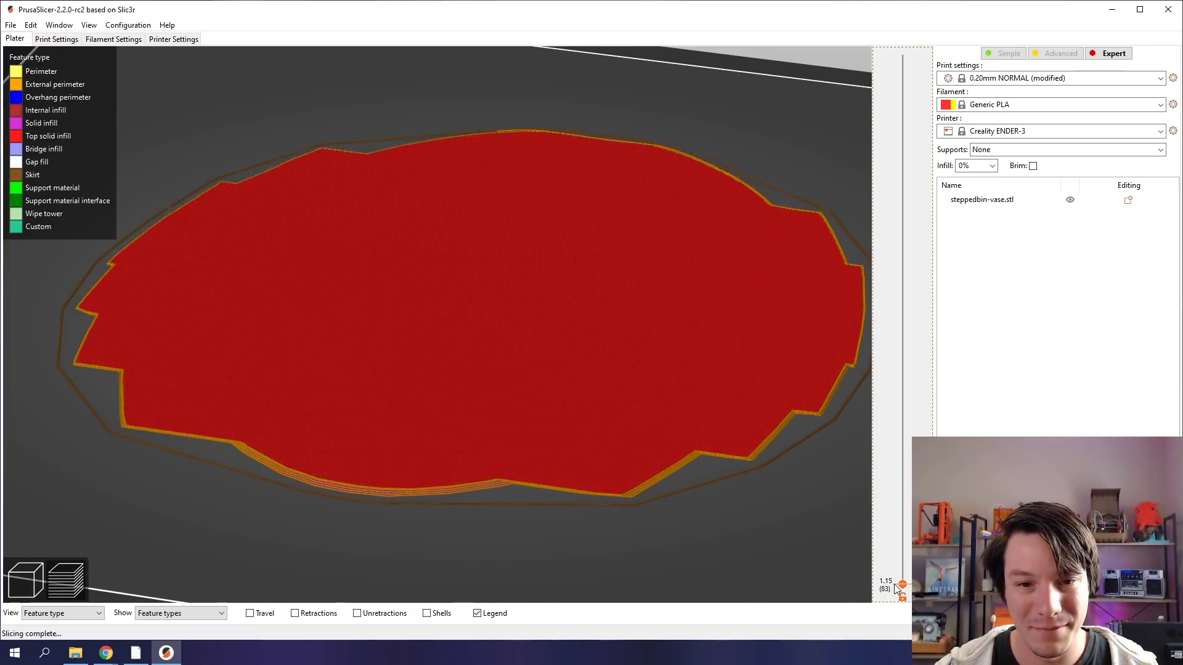
scroll(898, 588, "down", 5)
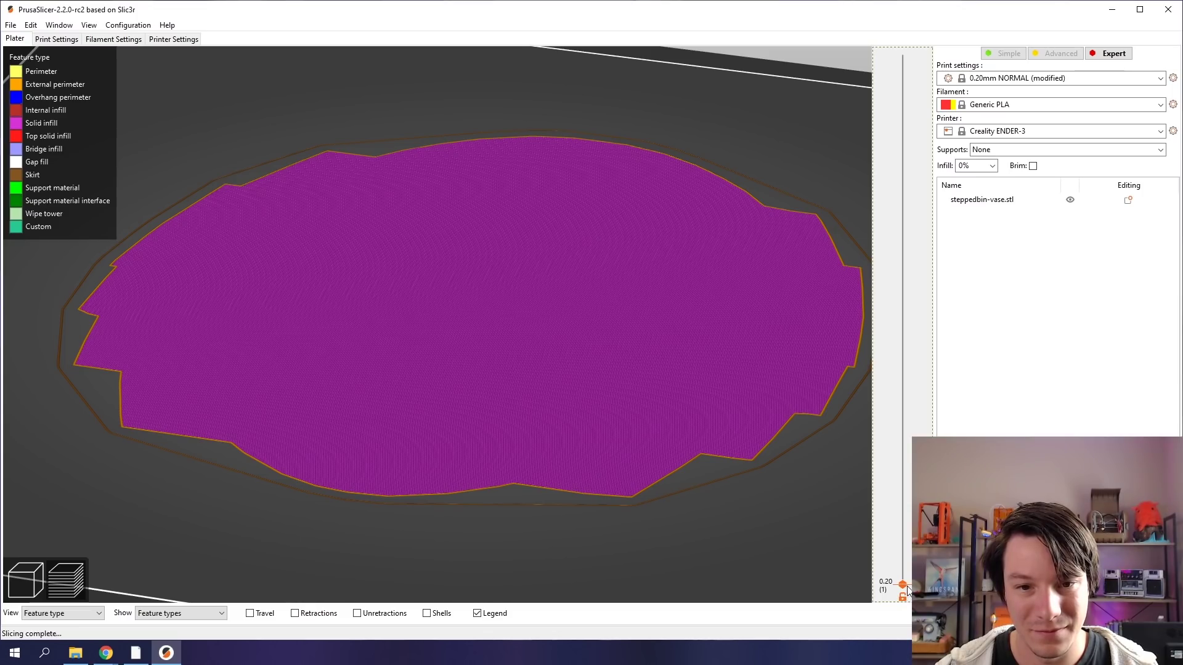
scroll(905, 589, "up", 10)
key("Up")
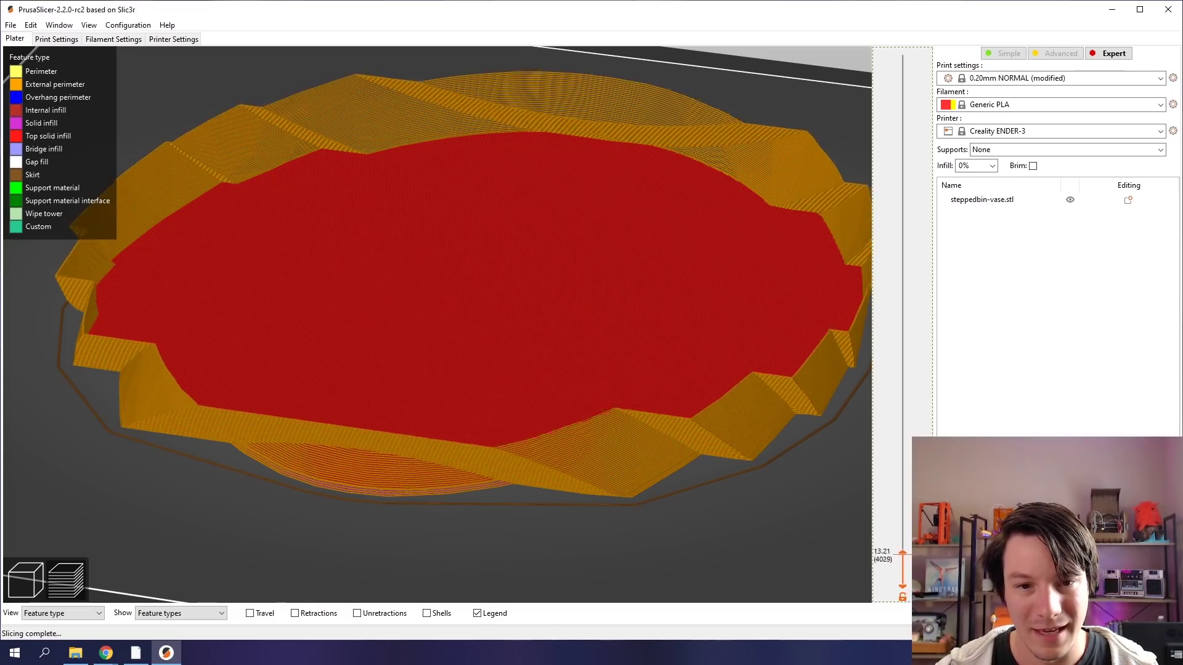
- Raise the layer preview partway up the vase and examine its single-perimeter wall up close
scroll(523, 332, "down", 5)
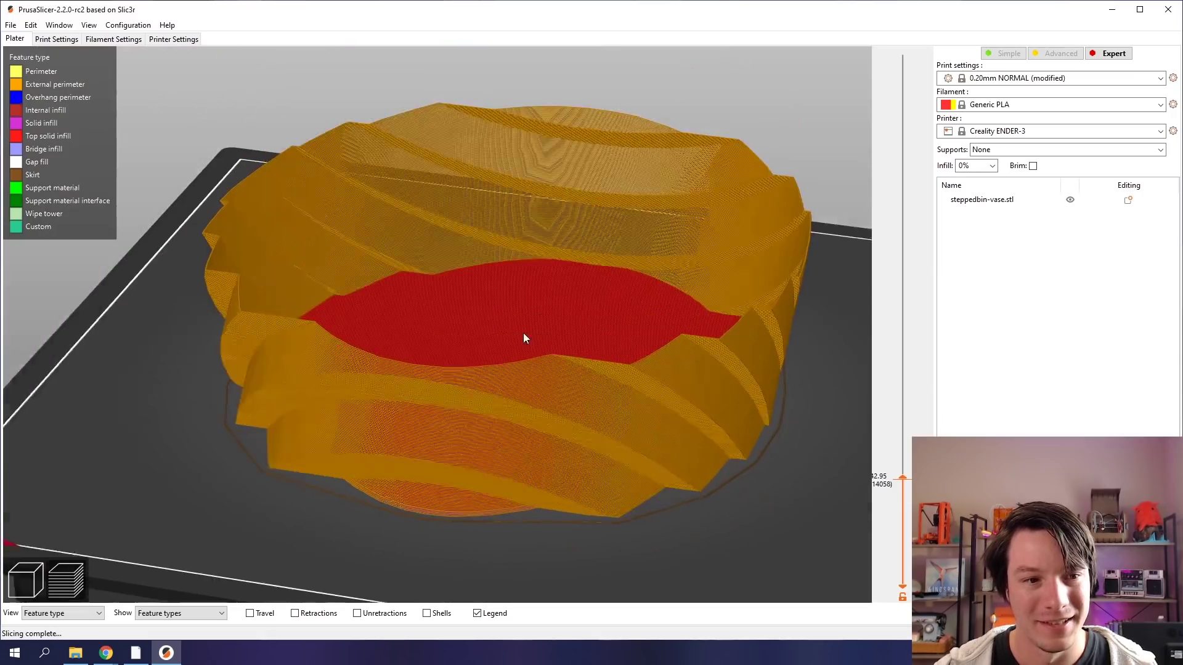
left_click_drag(523, 332, 528, 401)
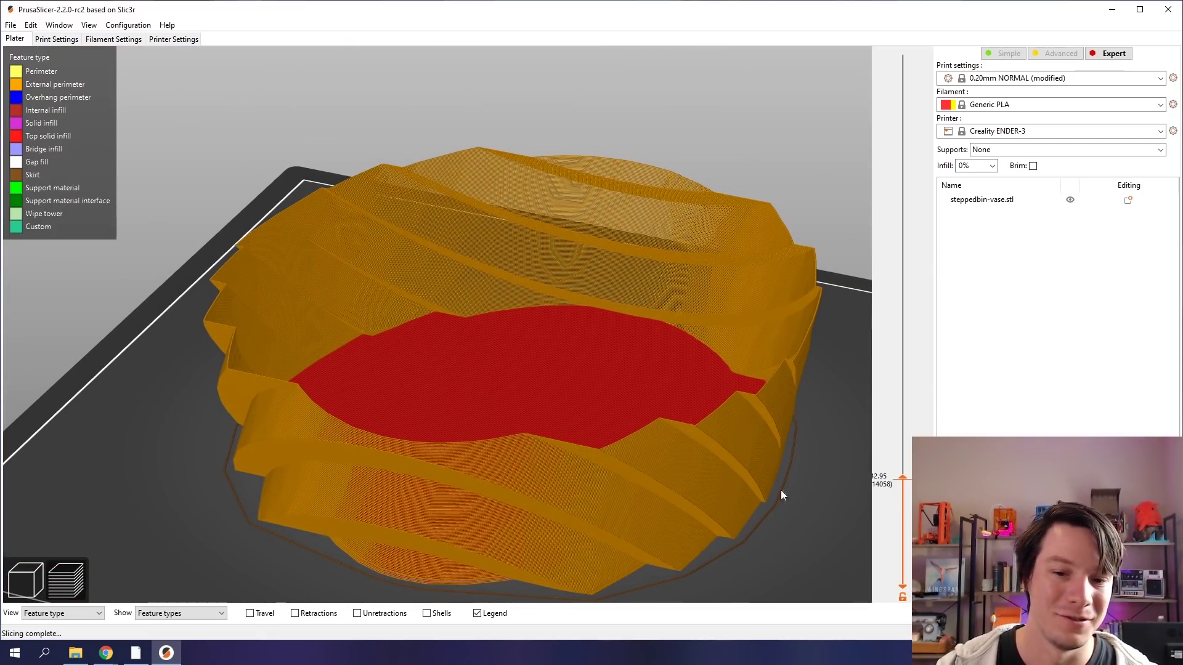
scroll(901, 480, "up", 5)
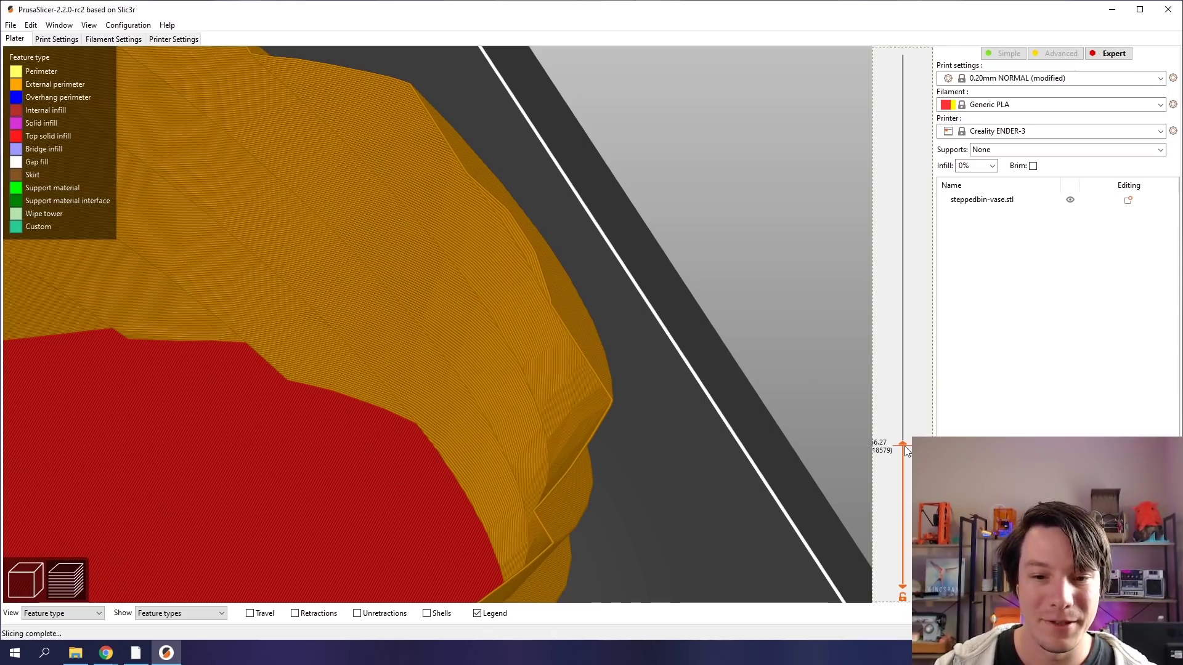
left_click_drag(906, 452, 919, 423)
left_click_drag(782, 375, 736, 468)
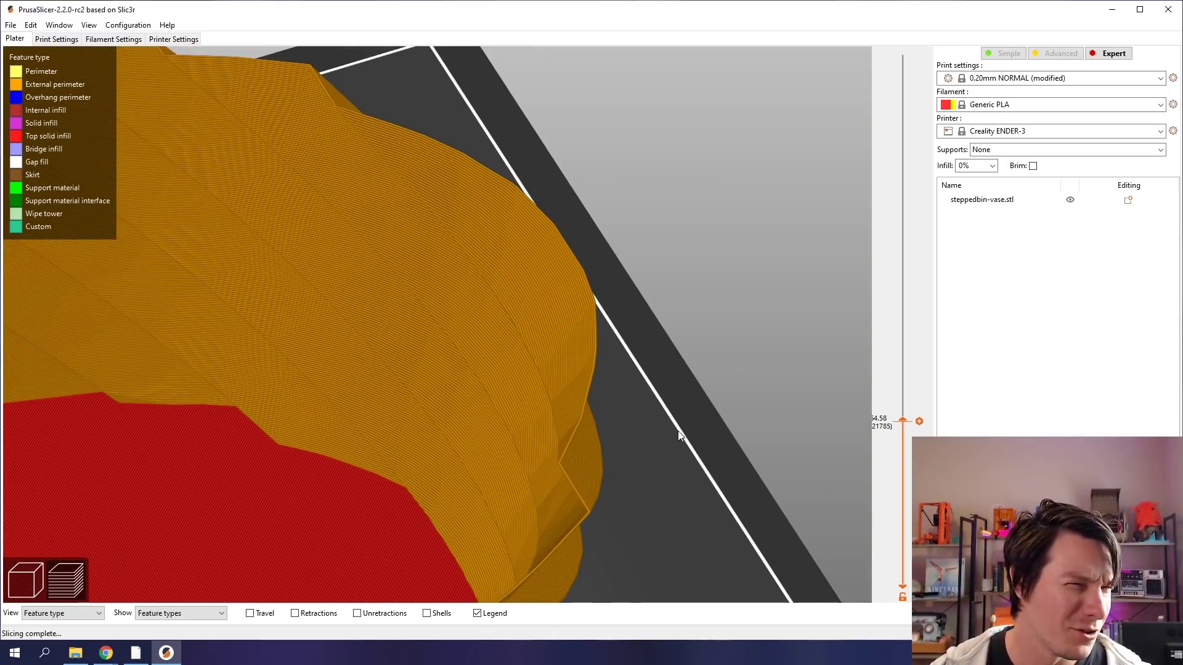
scroll(586, 342, "up", 5)
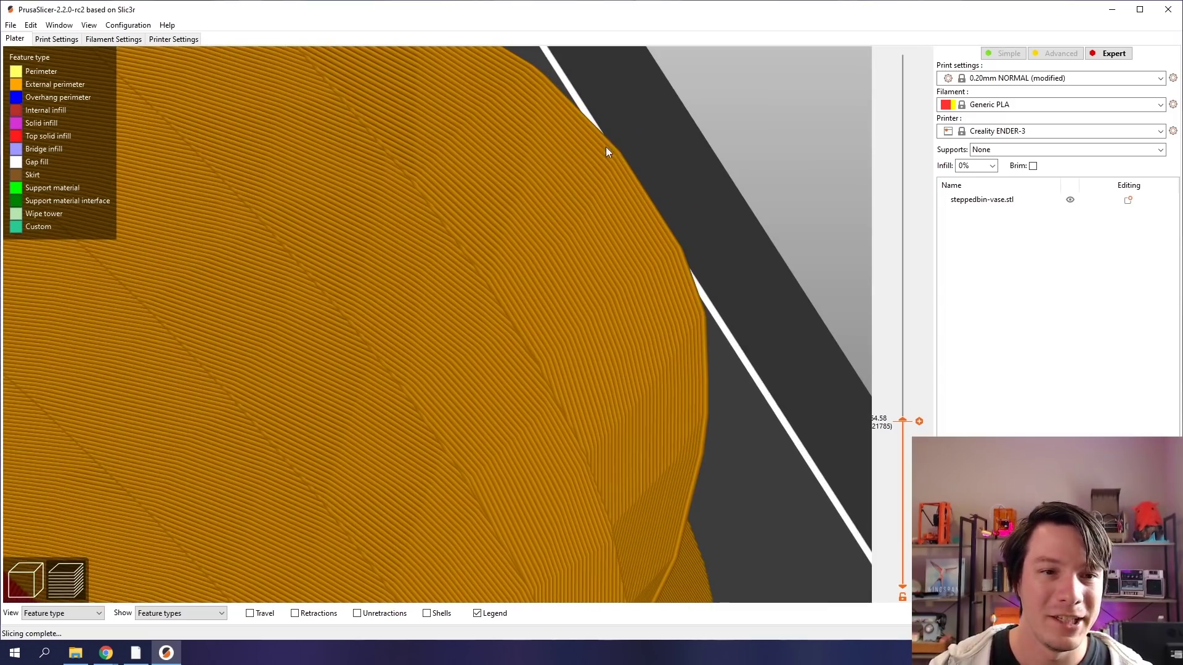
left_click_drag(592, 182, 511, 301)
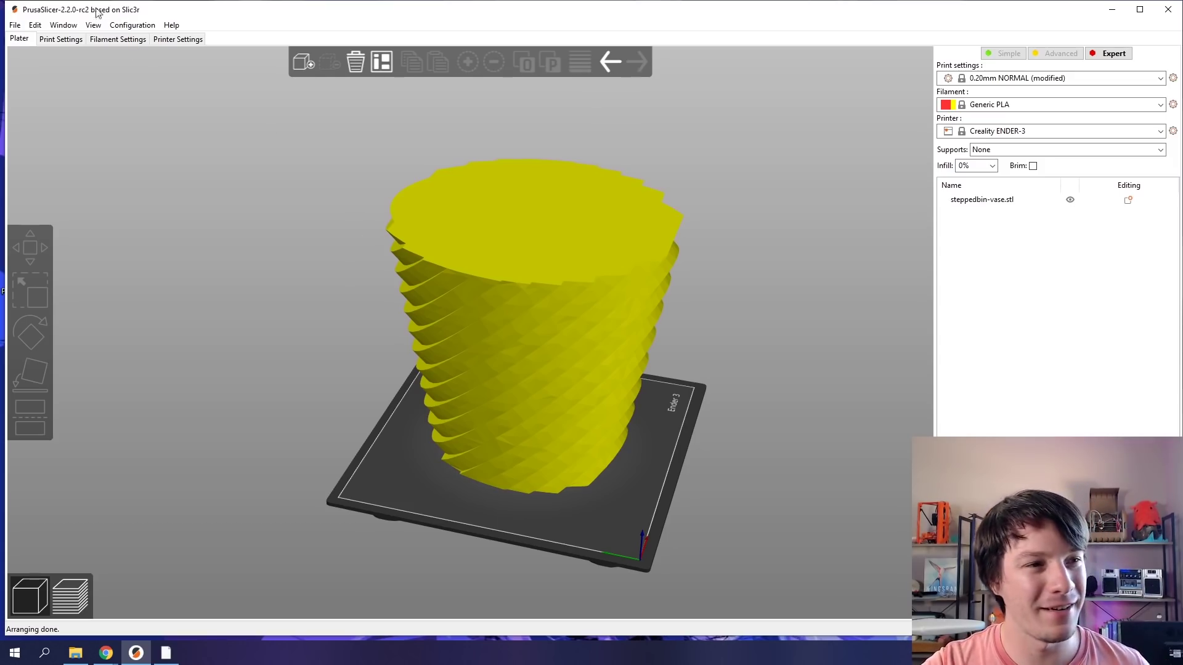
- Set the vase's print layer height to 0.2 mm
left_click(61, 39)
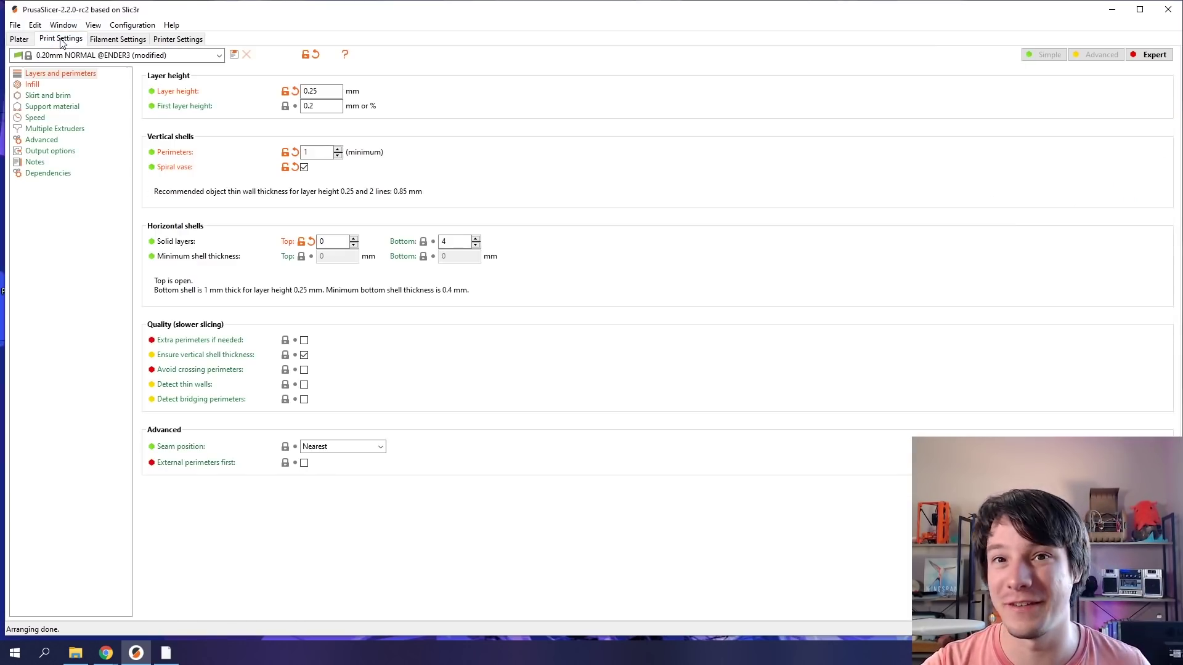
left_click(650, 176)
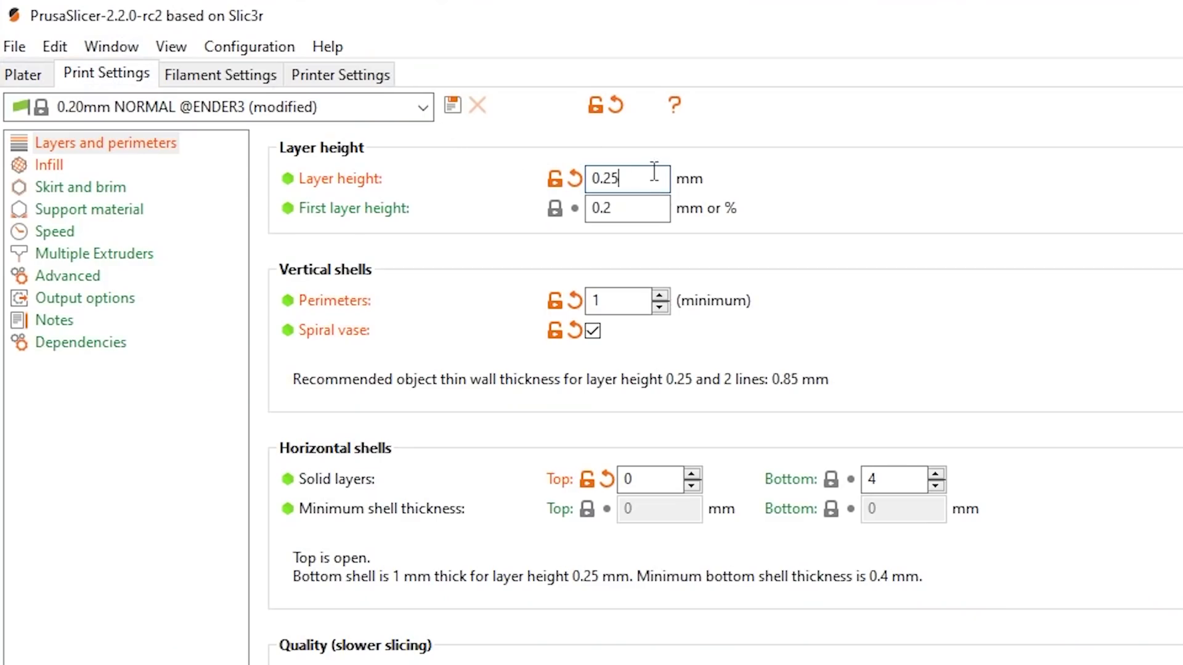
key("BackSpace")
left_click(650, 205)
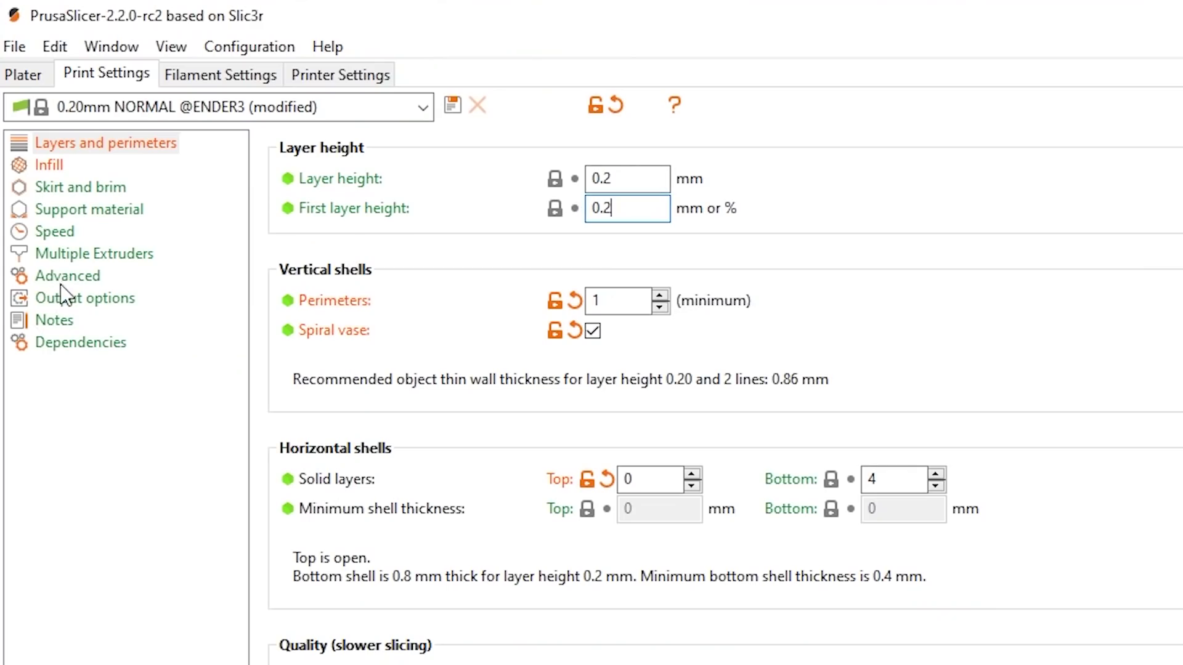
- Set the extrusion width for external perimeters to 0.75 mm
left_click(62, 277)
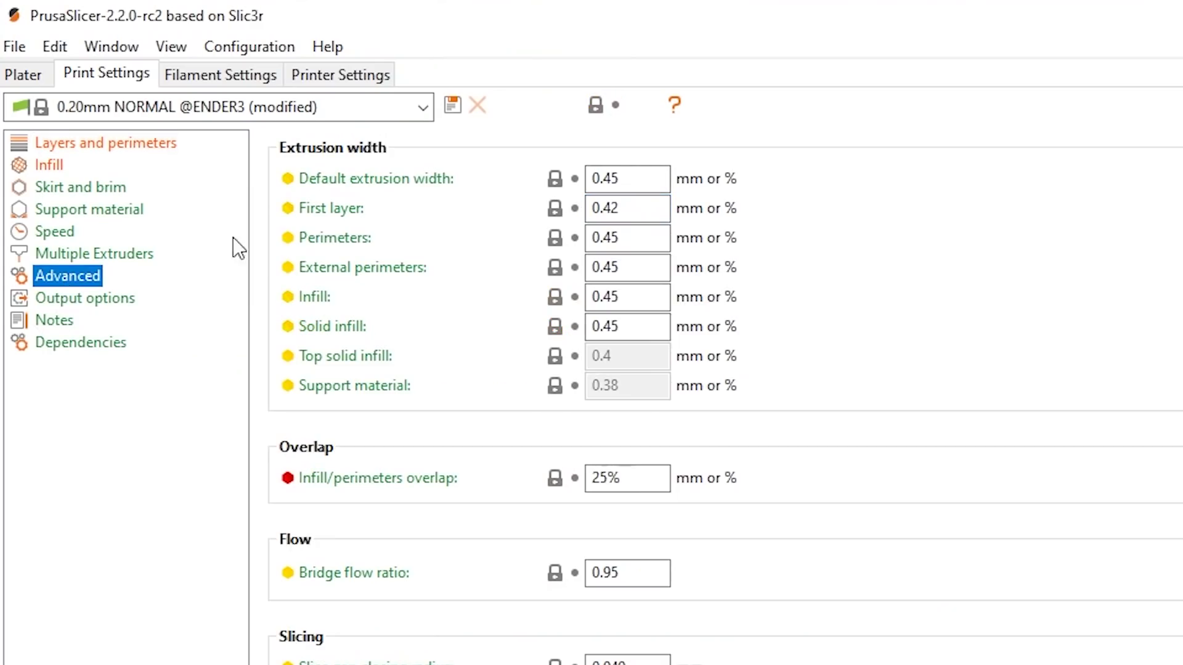
left_click(658, 175)
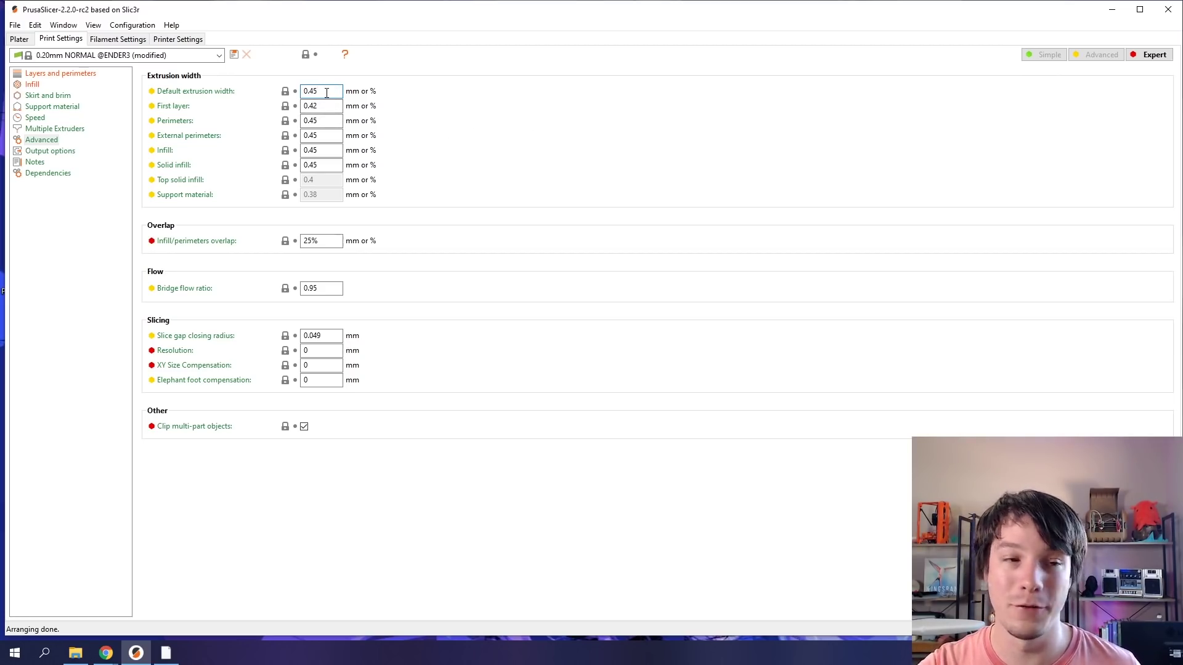
left_click(336, 120)
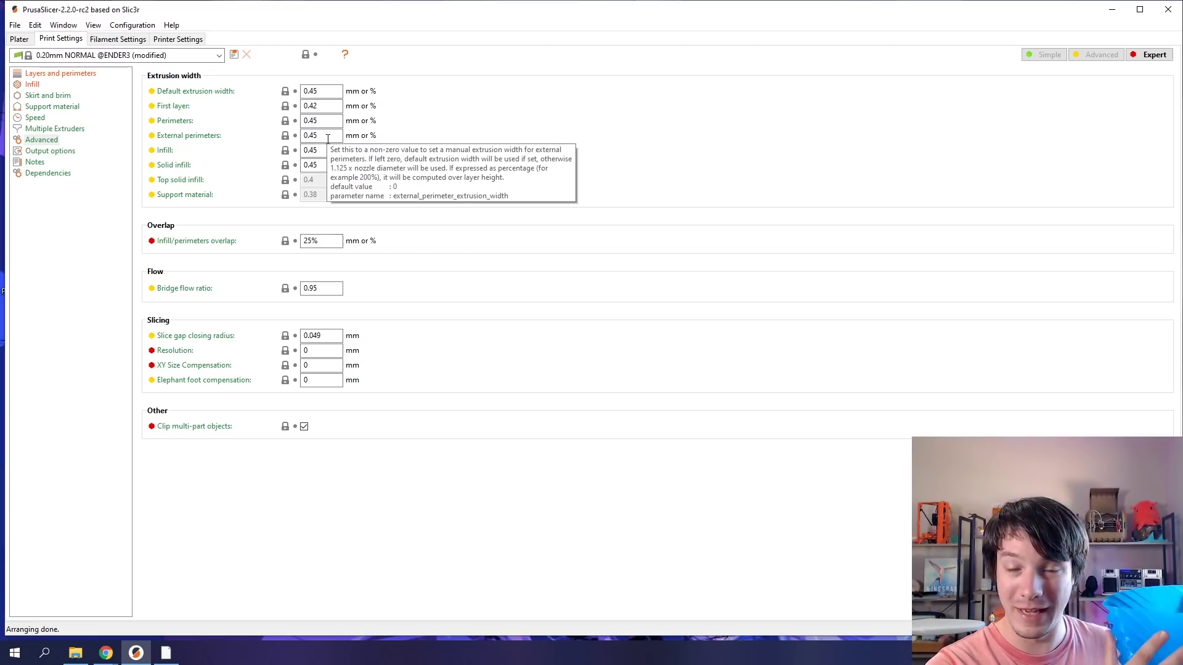
left_click(328, 138)
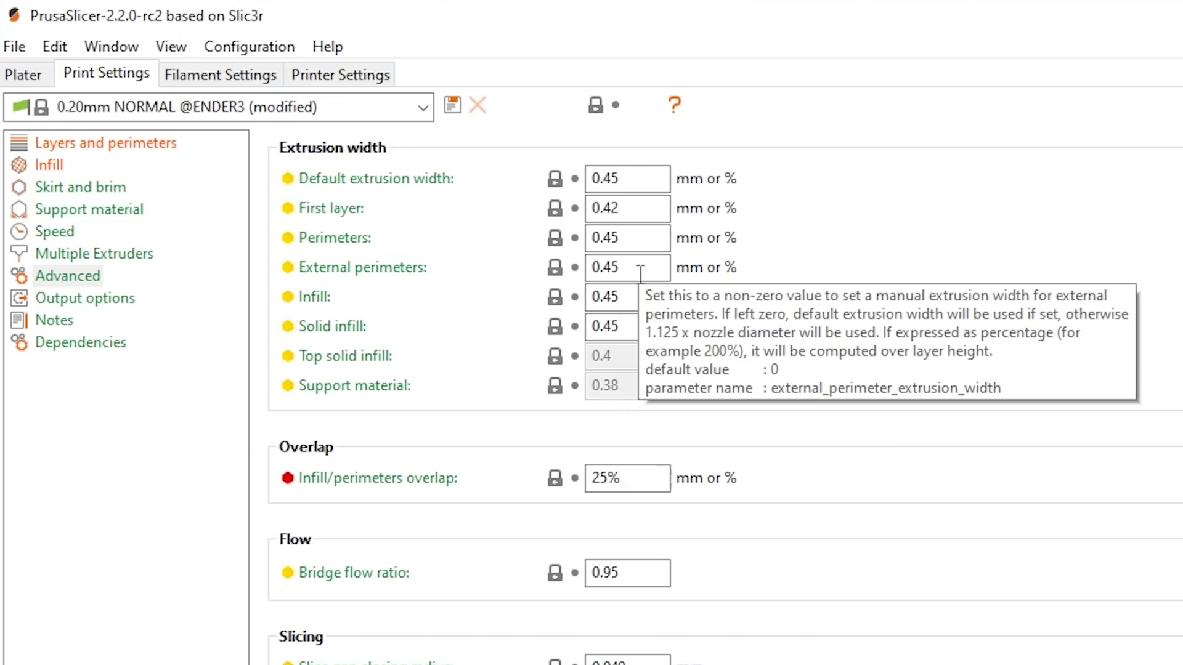
key("BackSpace")
key("BackSpace")
type("75")
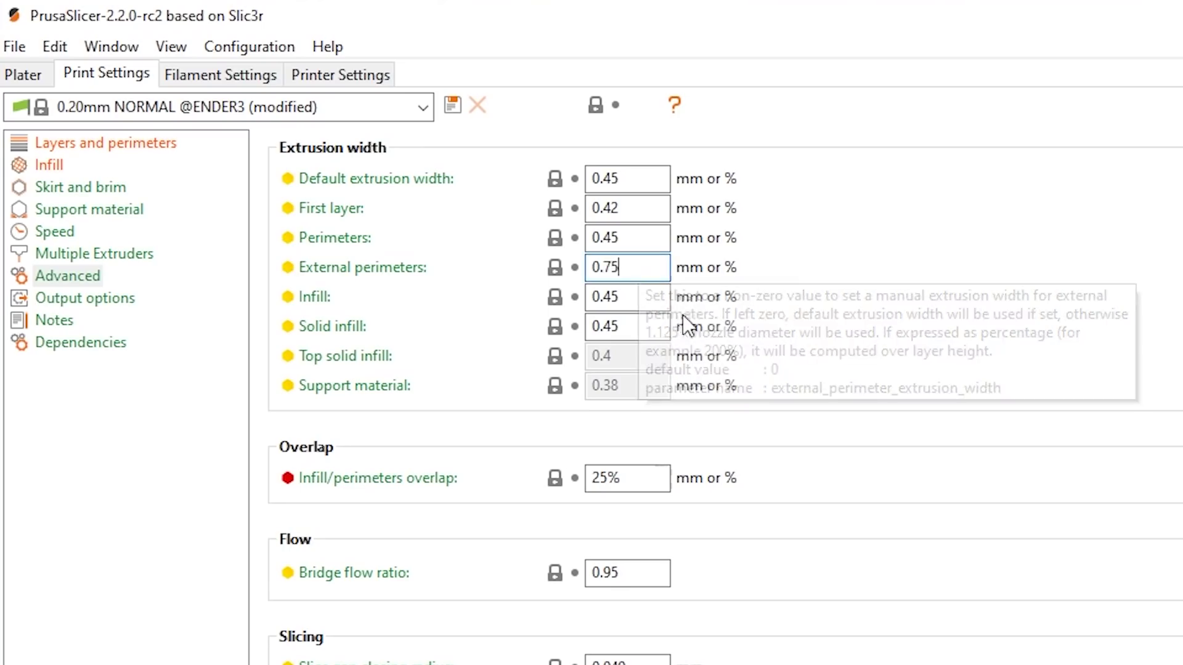
left_click(648, 296)
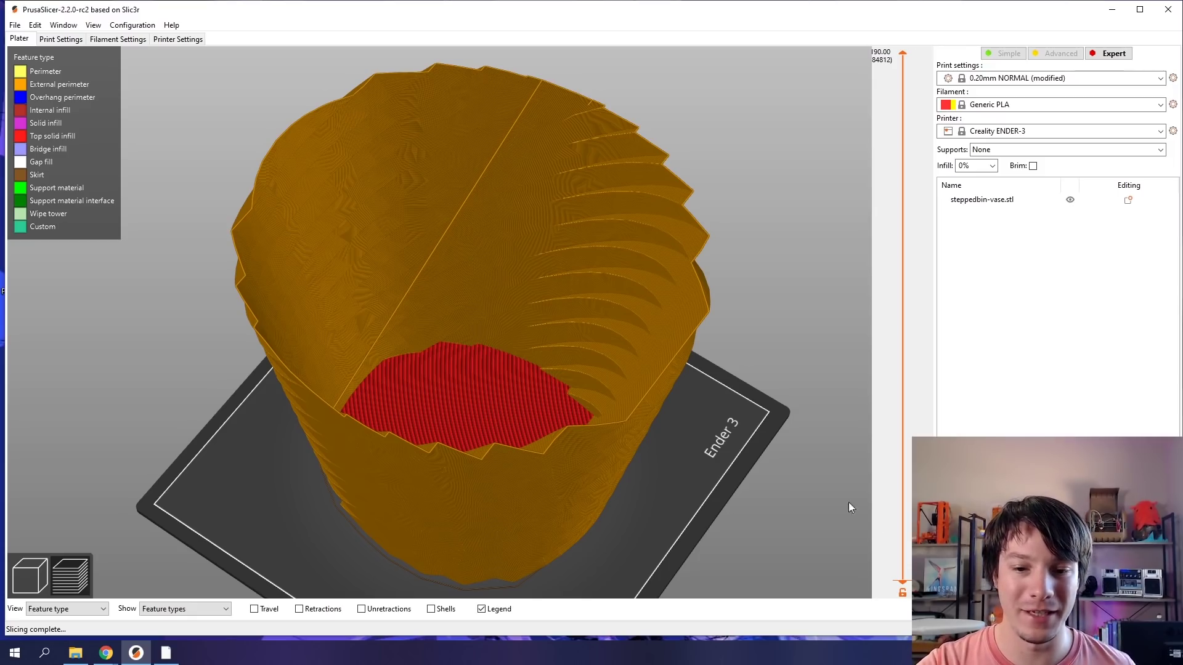
- Inspect the re-sliced vase's thicker wall at preview heights of 129.49 mm and 148.60 mm, then restore the full-height preview
mouse_move(724, 409)
left_mouse_down()
mouse_move(689, 391)
mouse_move(731, 411)
mouse_move(734, 393)
mouse_move(755, 397)
mouse_move(740, 399)
left_mouse_up()
left_click_drag(902, 52, 865, 235)
scroll(411, 309, "up", 5)
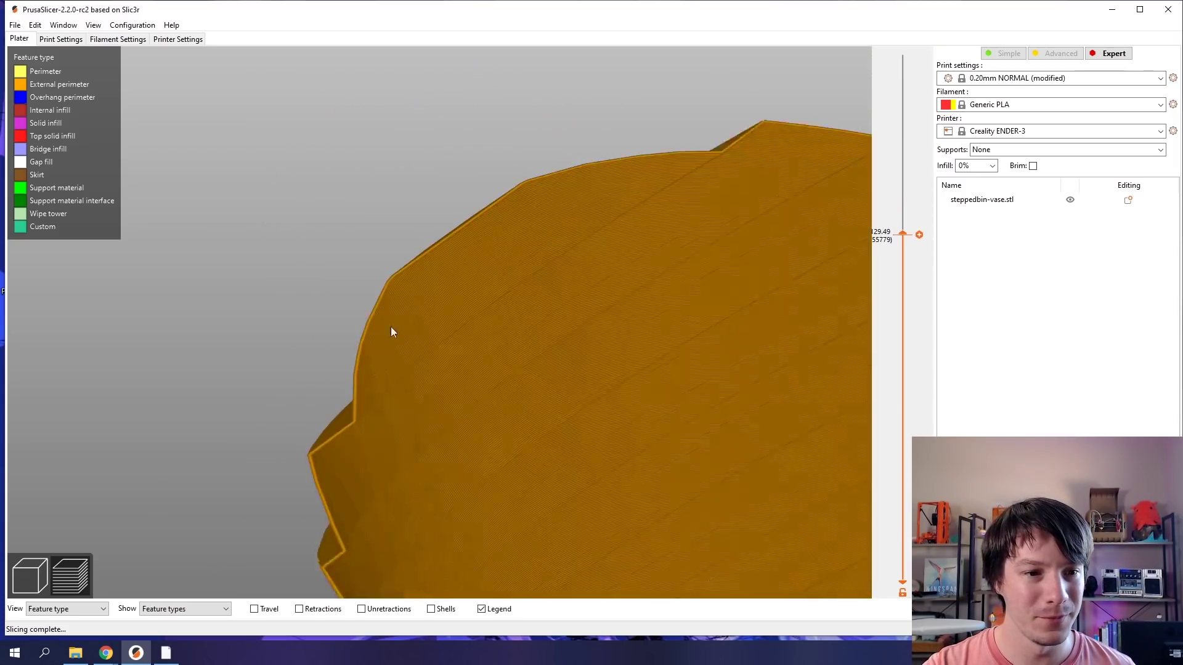
left_click_drag(391, 327, 176, 286)
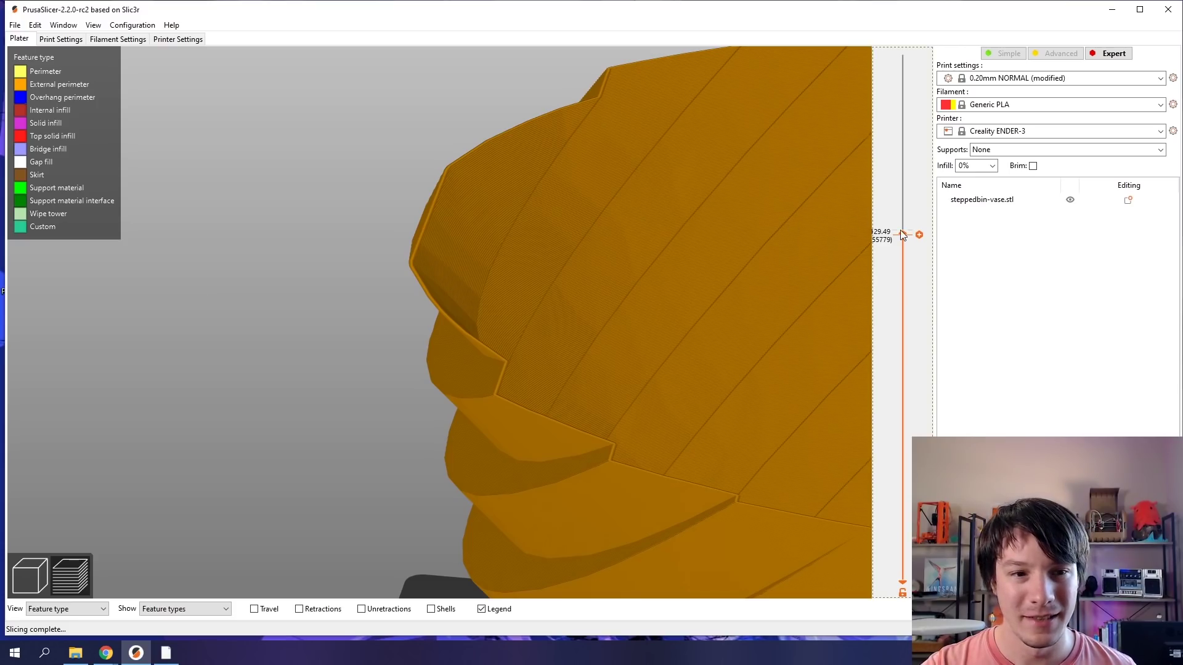
left_click_drag(901, 234, 841, 180)
scroll(619, 209, "down", 10)
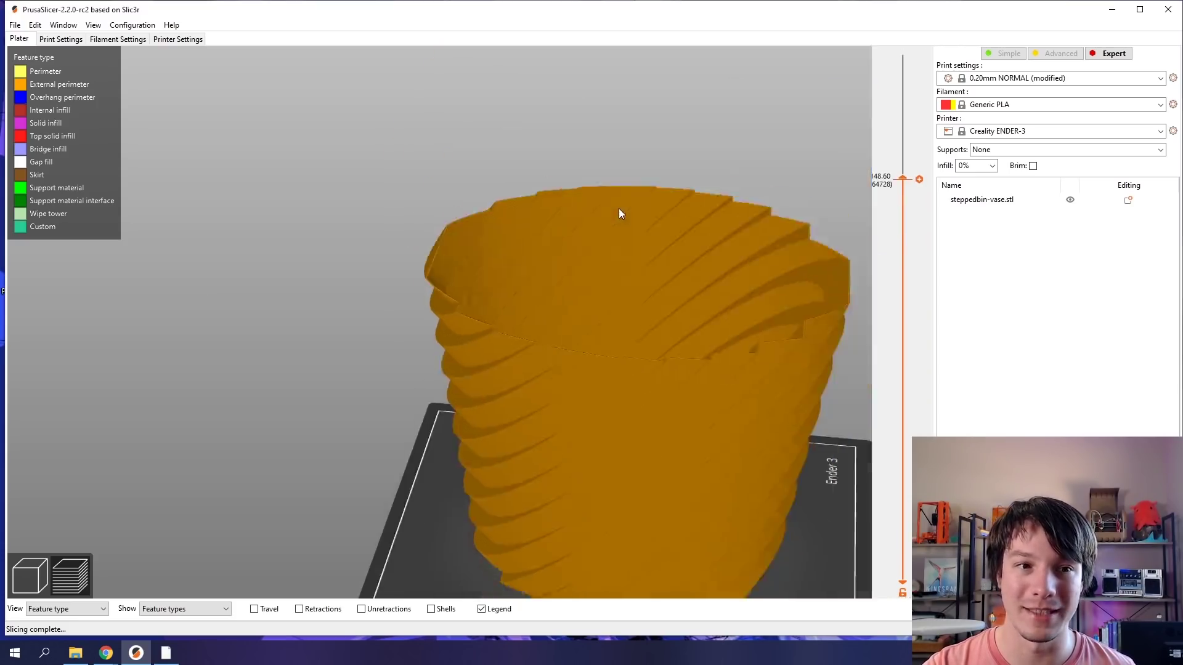
scroll(567, 196, "up", 5)
left_click_drag(912, 183, 922, 35)
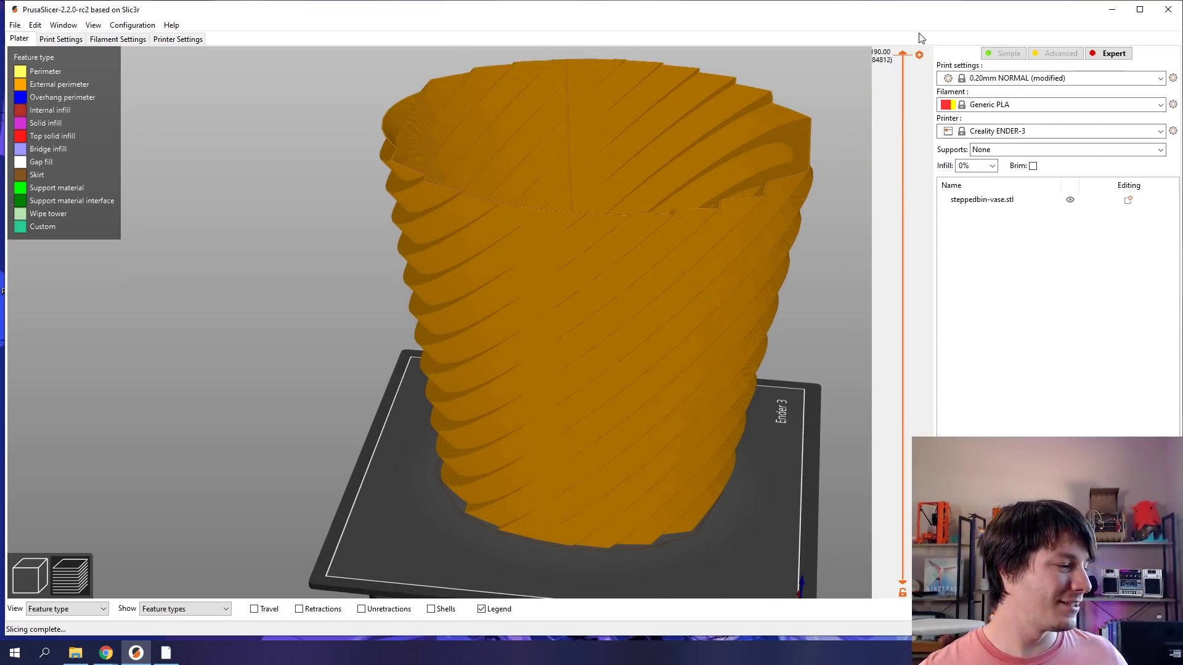